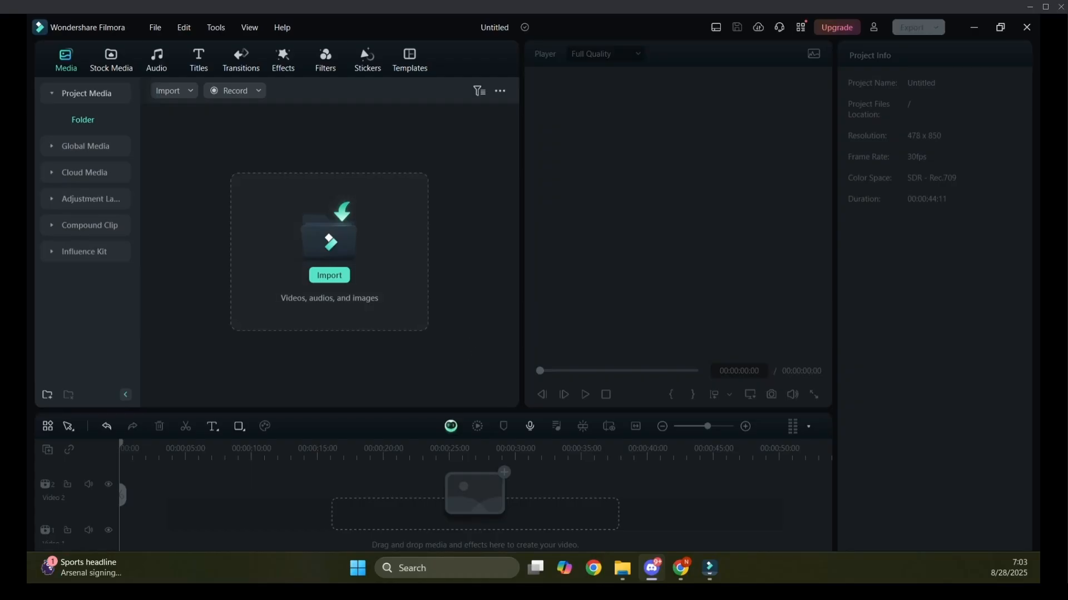
- Import Handstand.mp4 from the Layers folder and place it at the start of the first video track
click(329, 275)
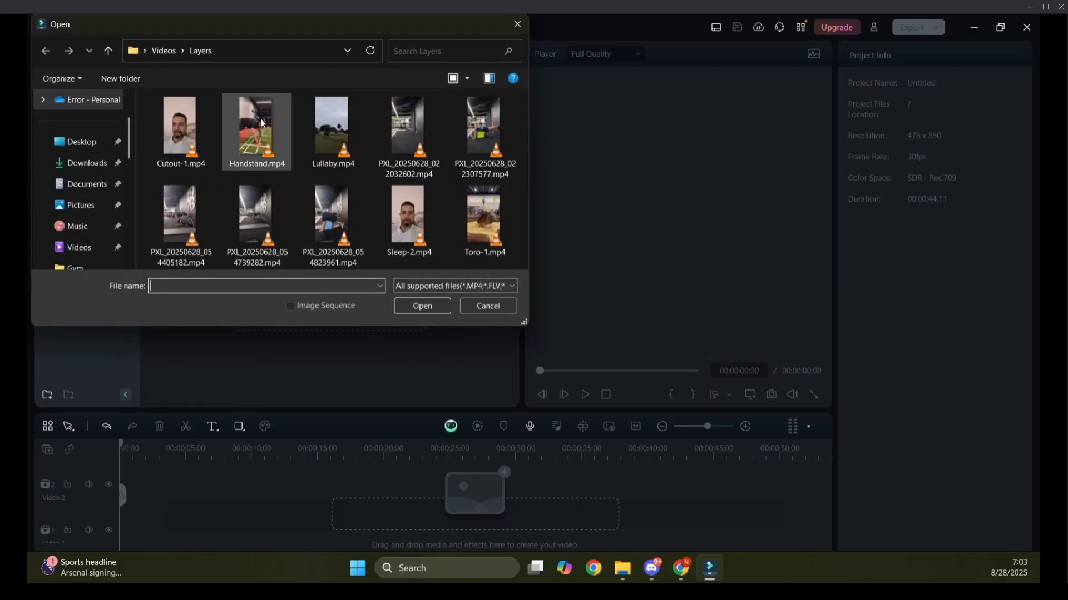
click(263, 123)
click(425, 310)
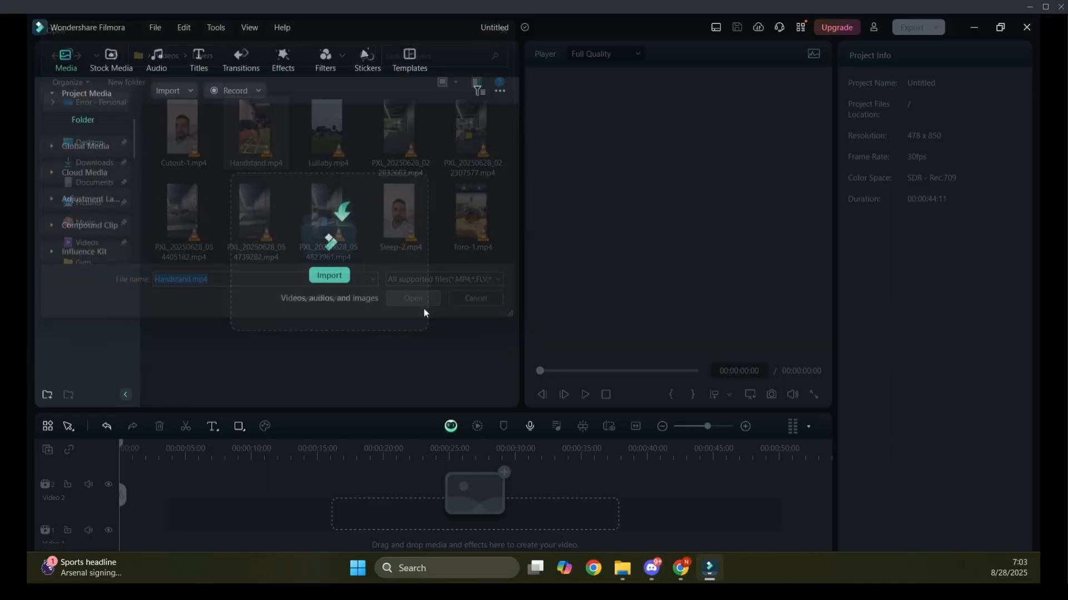
drag(290, 192, 122, 498)
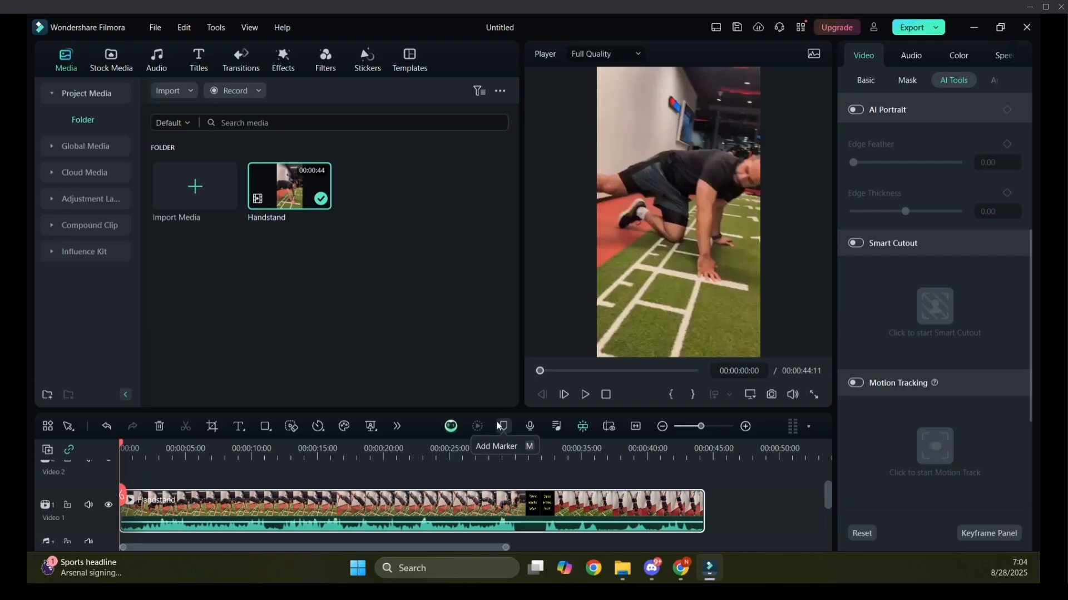
- Preview the Cute Jittery Text title with sound muted and add it above the Handstand clip at the timeline's start
click(197, 69)
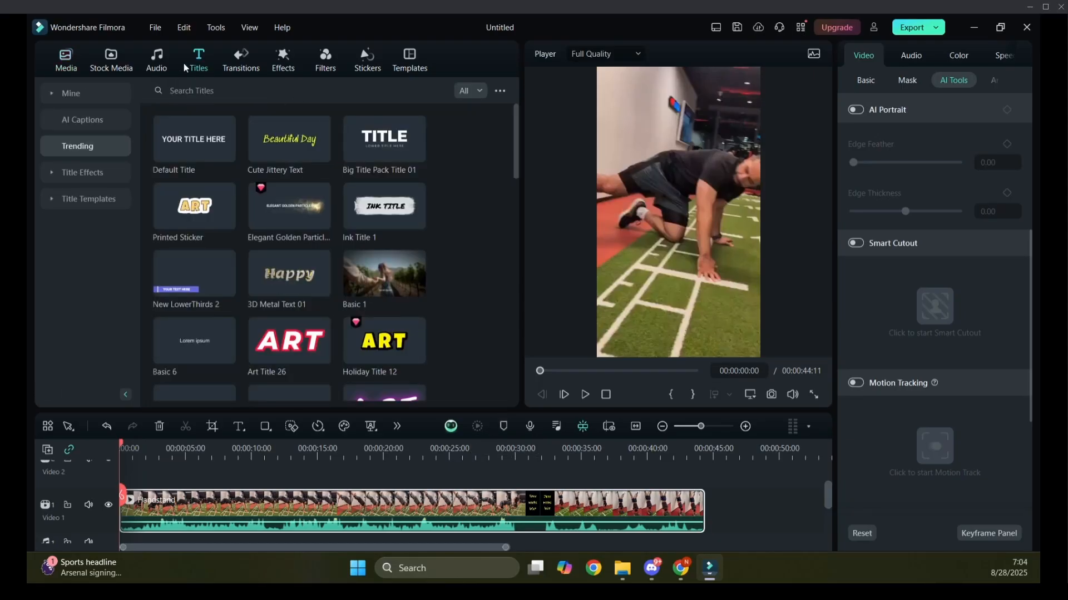
click(286, 137)
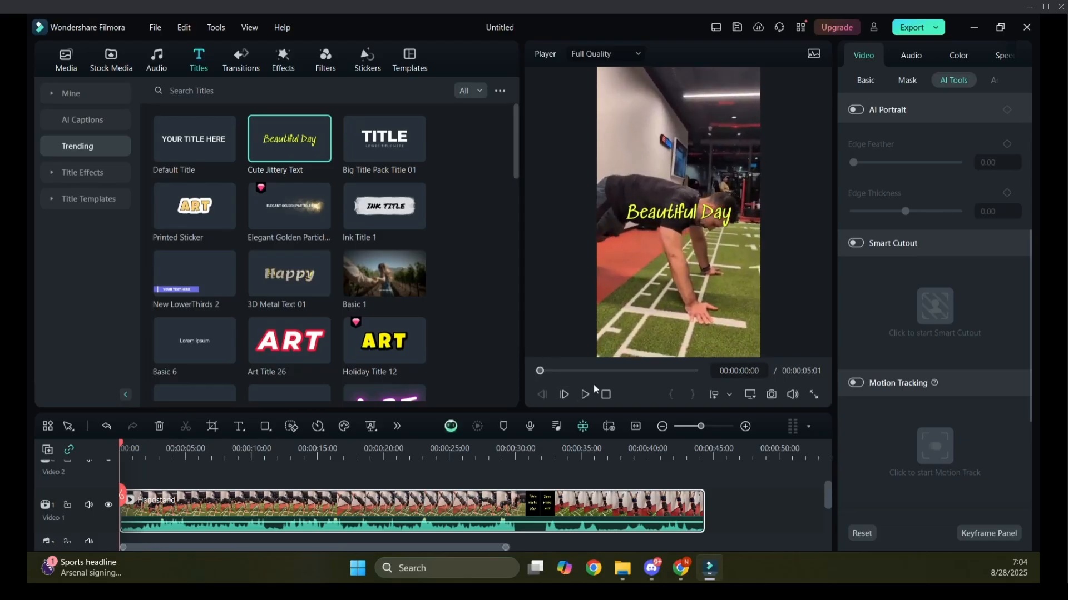
click(794, 377)
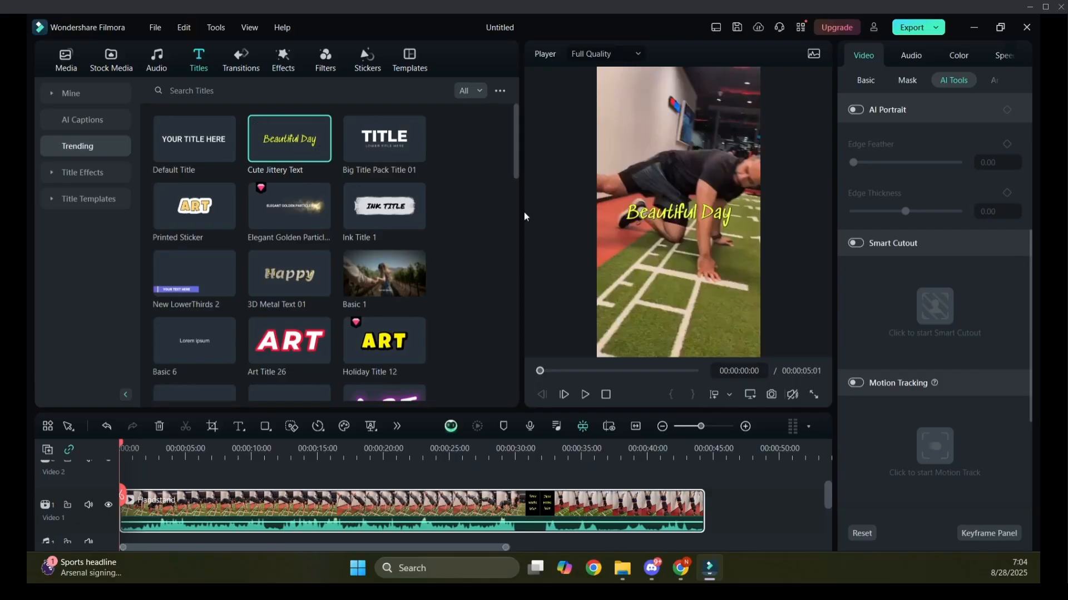
drag(303, 144, 108, 511)
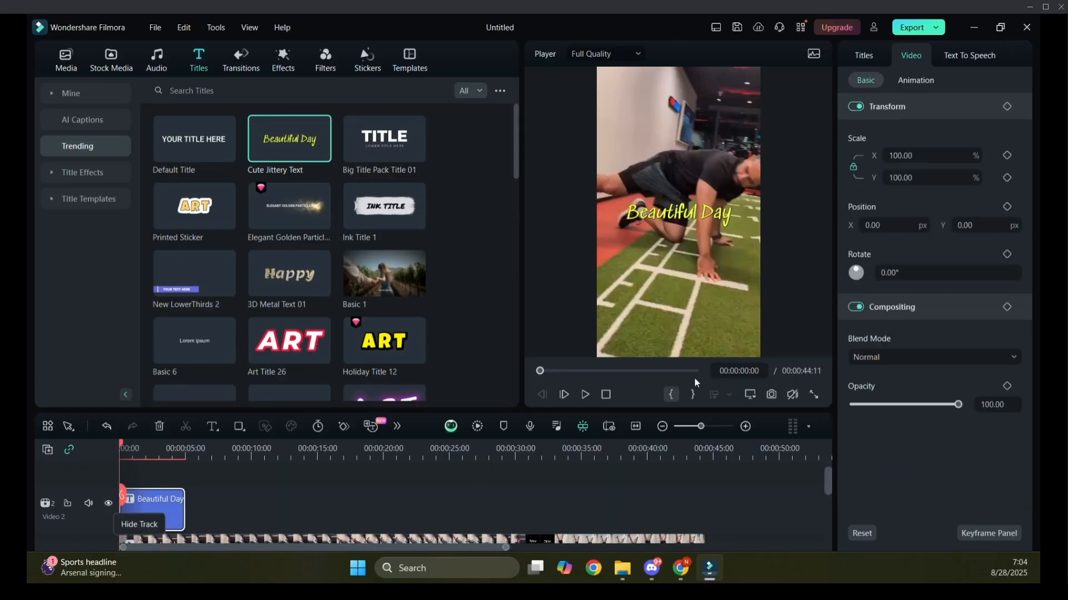
click(677, 217)
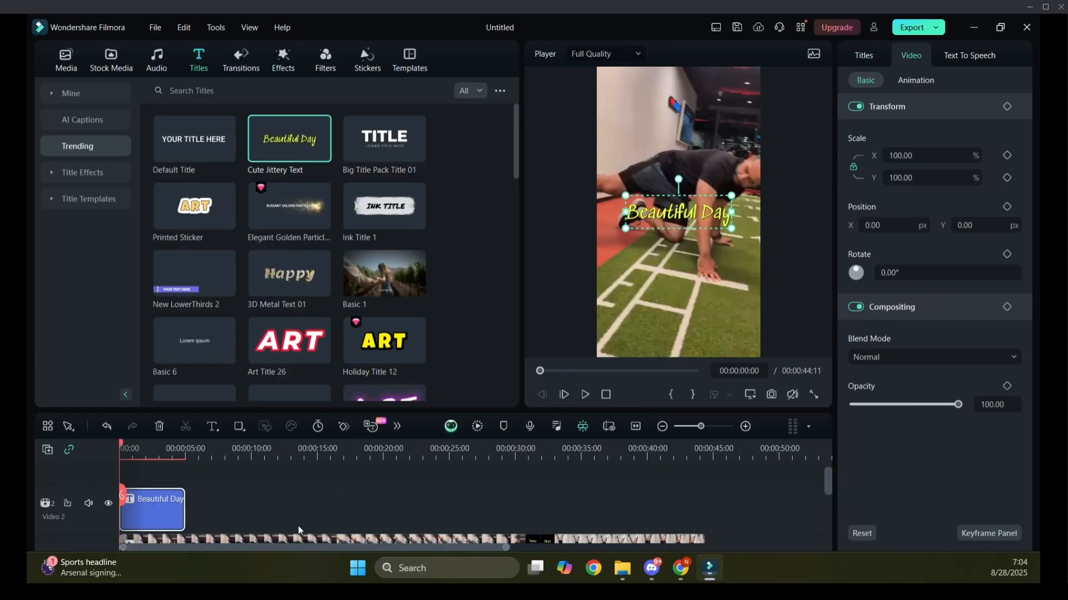
- Move the Beautiful Day title to start at 5 seconds and trim its end to about 9 seconds
drag(138, 512, 205, 511)
scroll(279, 496, down, 1)
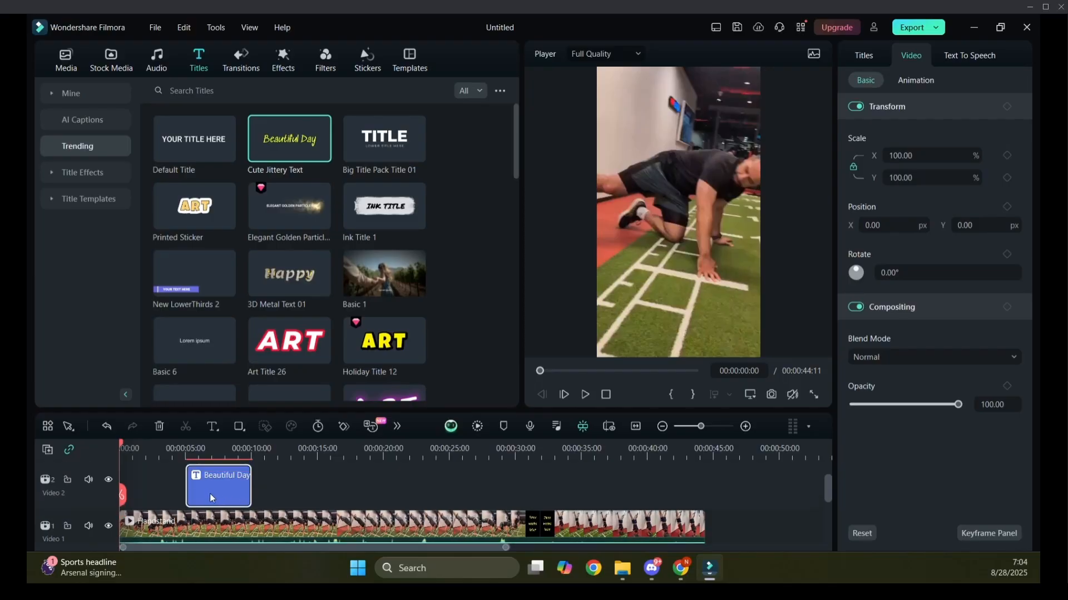
mouse_move(249, 488)
mouse_down()
mouse_move(362, 495)
mouse_move(235, 496)
mouse_up()
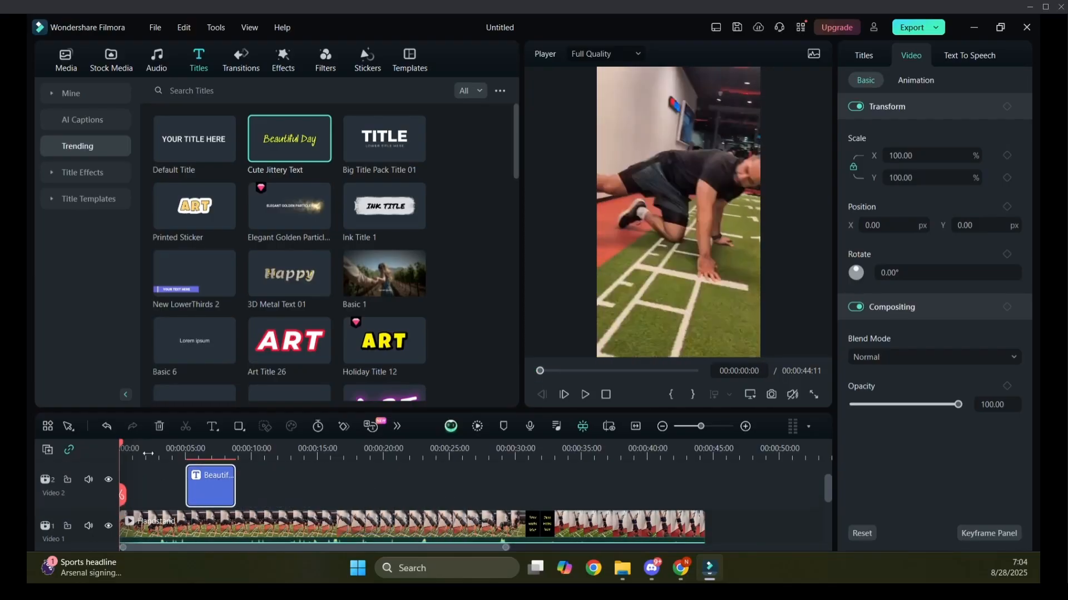
- At about 7 seconds, shrink and tilt the Beautiful Day title and place it on the wall above the man
drag(121, 446, 210, 446)
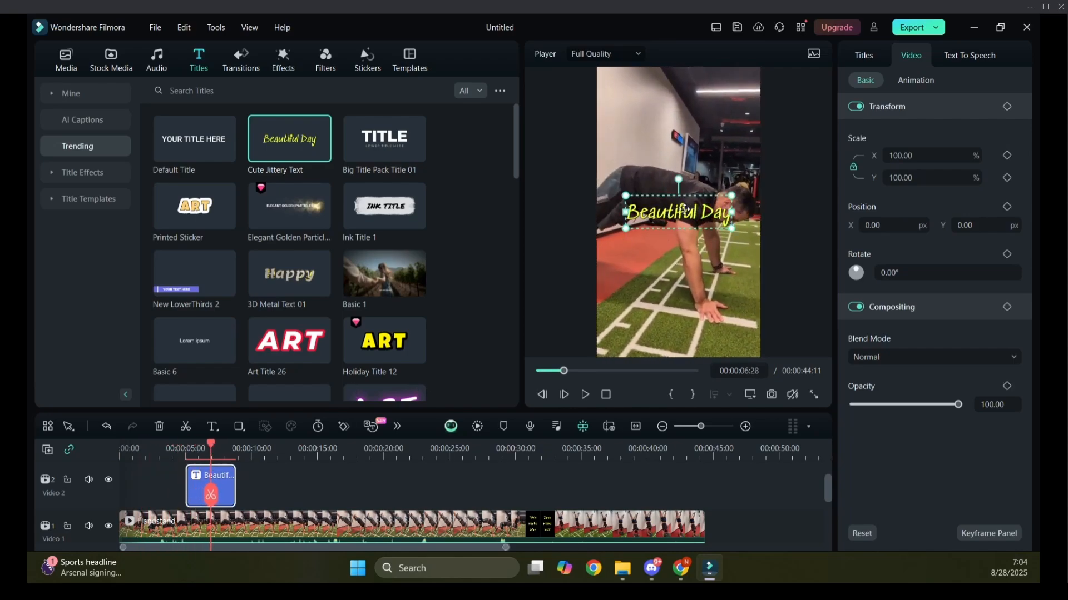
drag(685, 209, 694, 121)
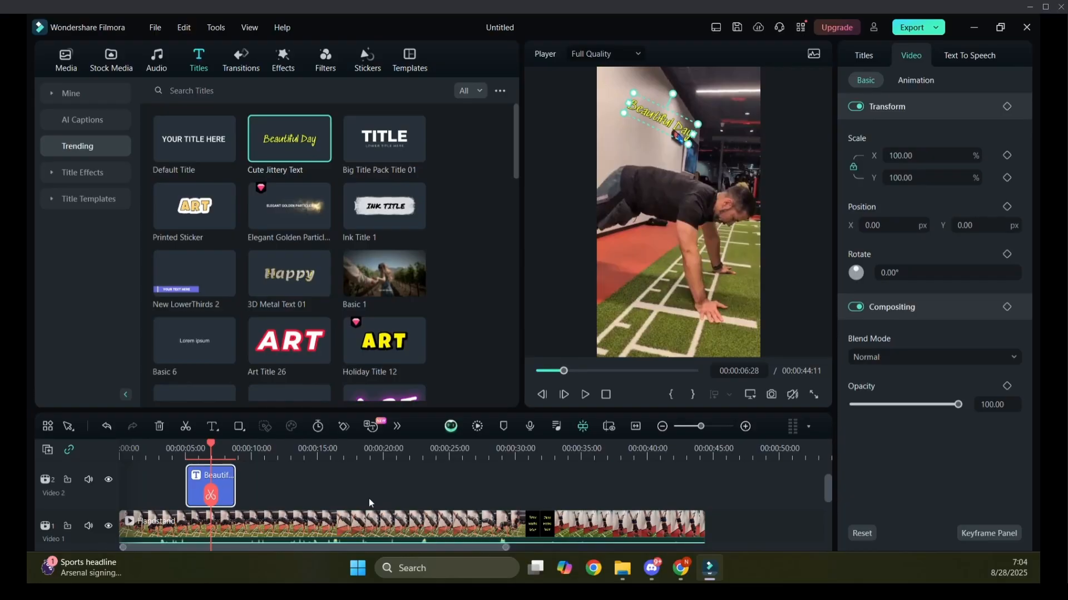
- Select the Slide Right preset animation for the Beautiful Day title and play the video to check the effect
click(917, 80)
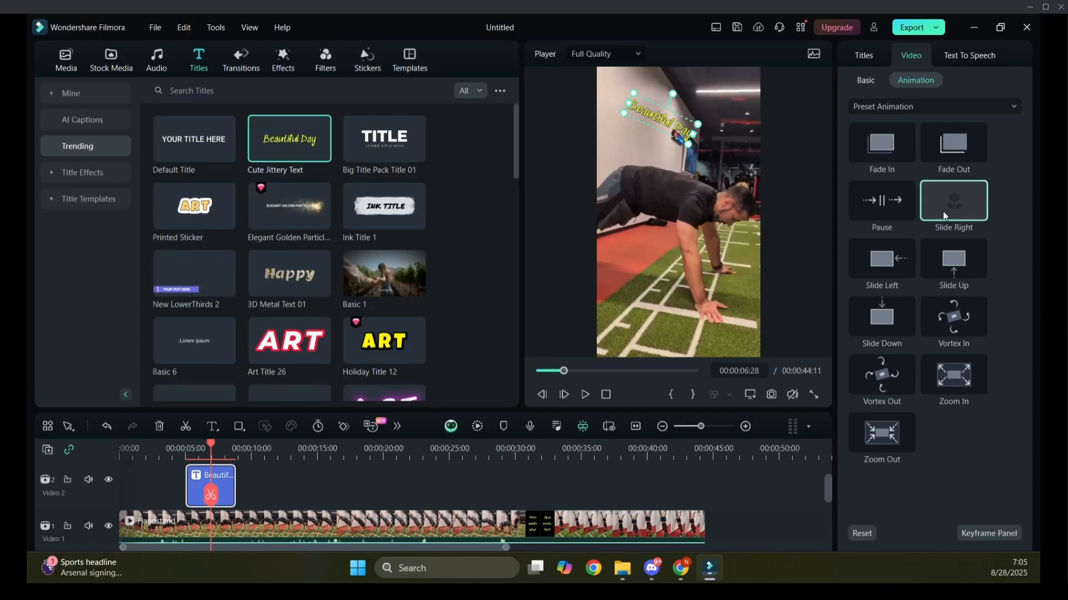
click(956, 202)
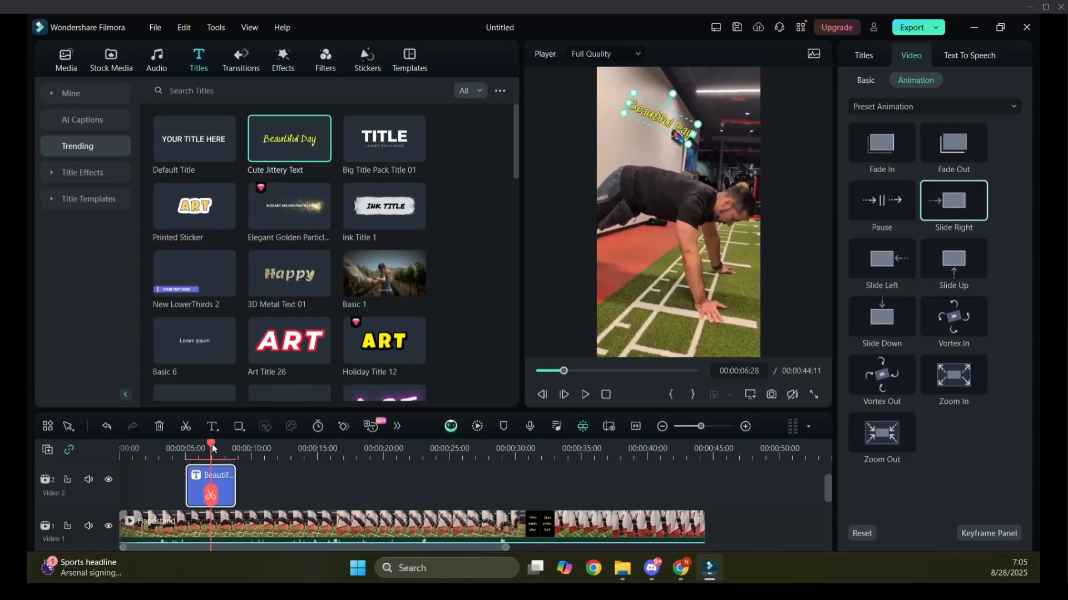
drag(212, 443, 143, 462)
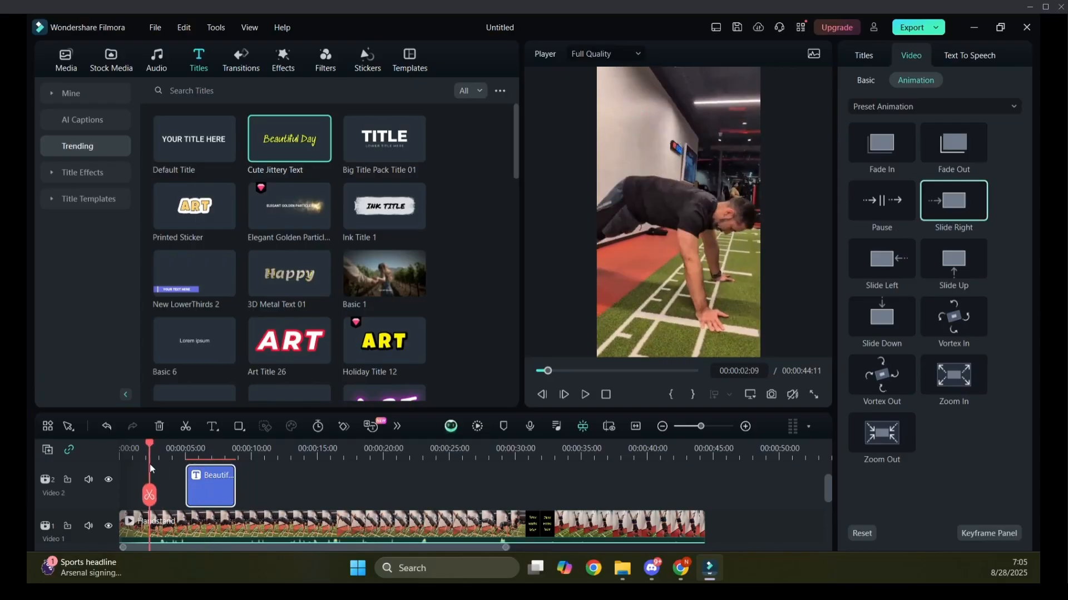
click(586, 395)
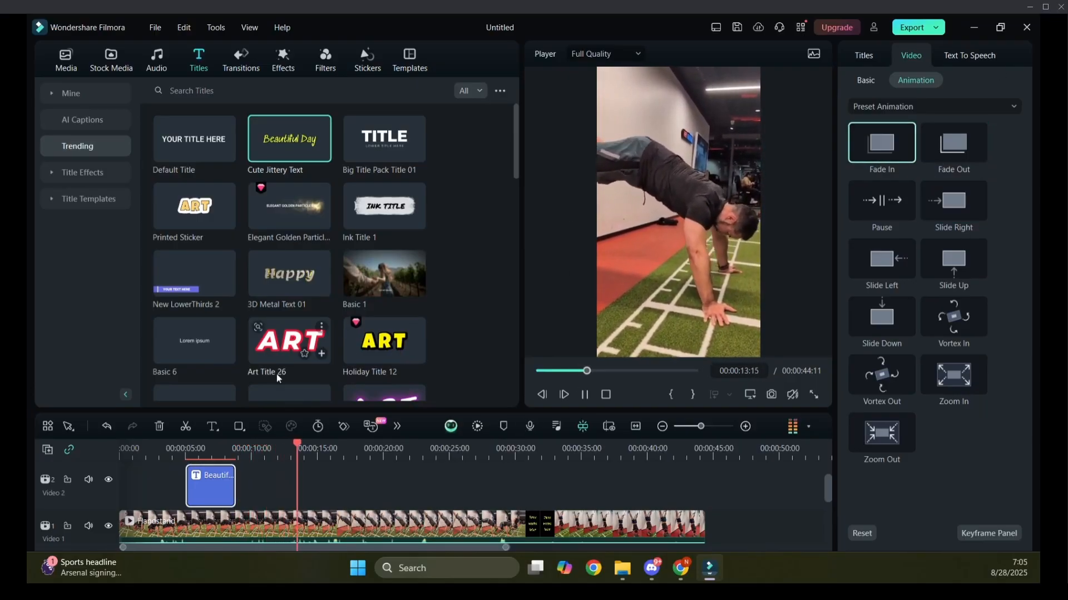
click(165, 448)
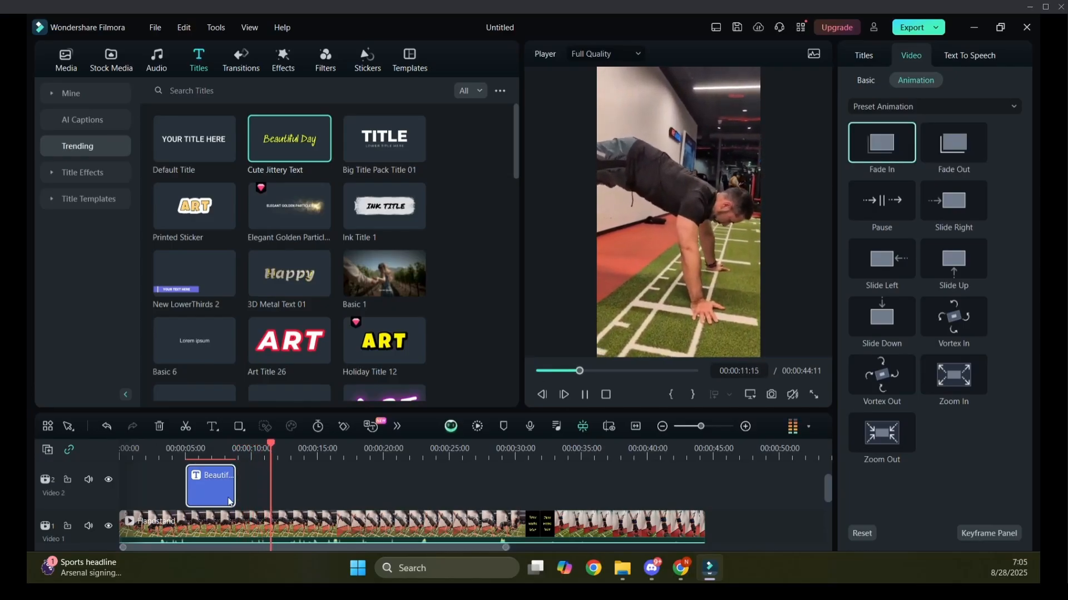
- Extend the Beautiful Day title's end to about 18 seconds and play the video from 1 second
drag(234, 489, 359, 491)
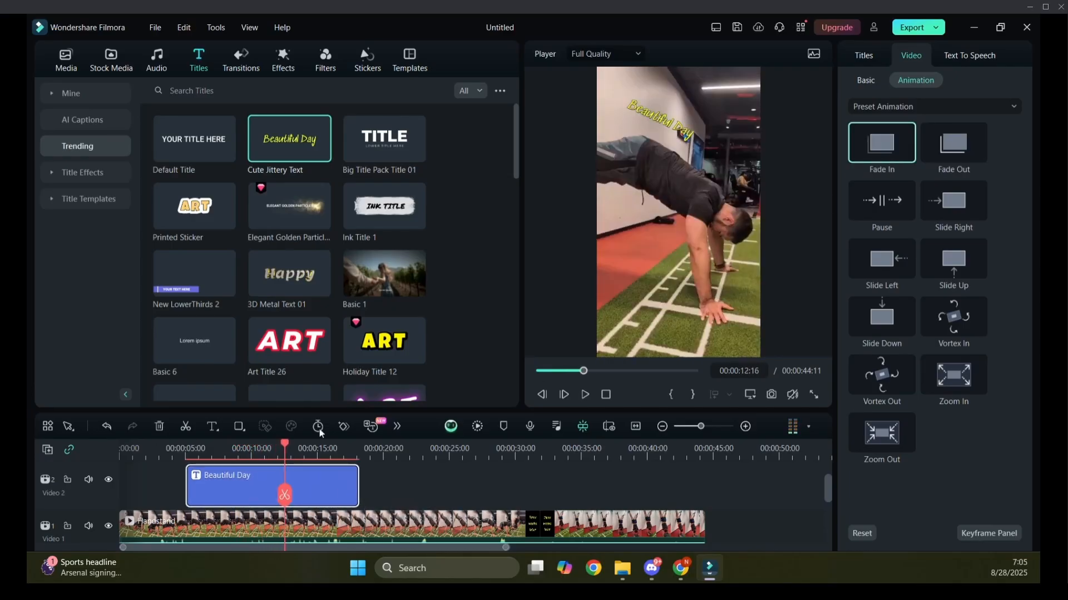
drag(284, 443, 132, 445)
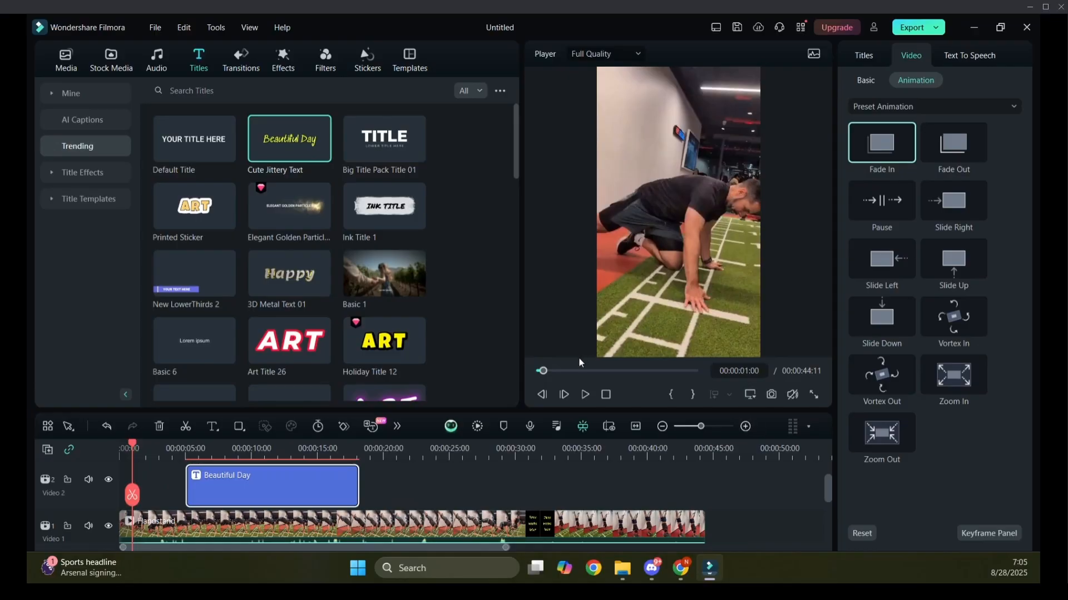
click(585, 395)
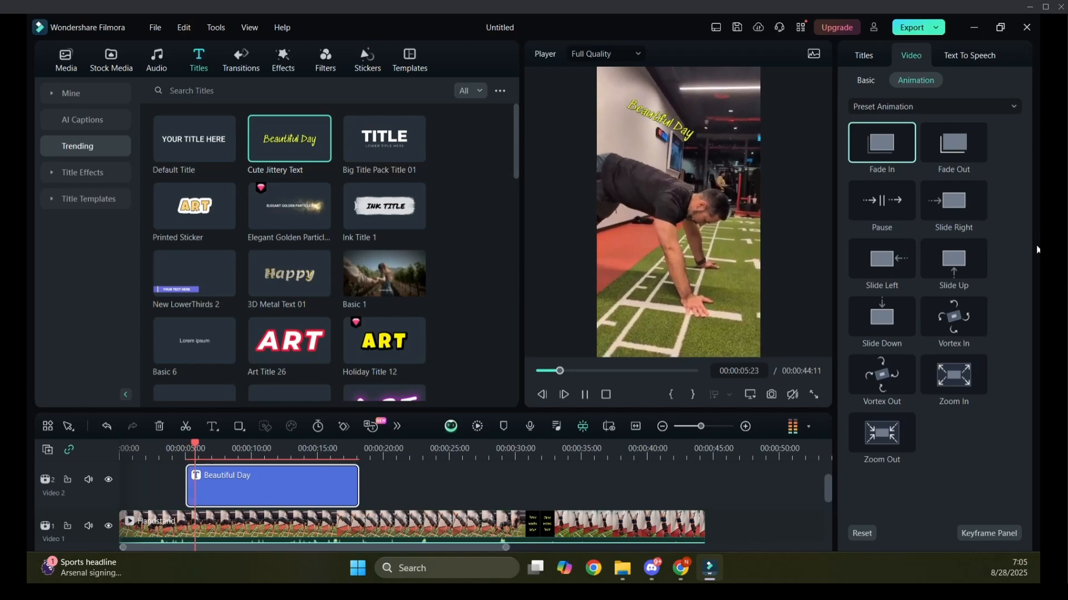
- Apply the Fade In preset animation to the Beautiful Day title and preview it from about 3 seconds
drag(889, 142, 231, 474)
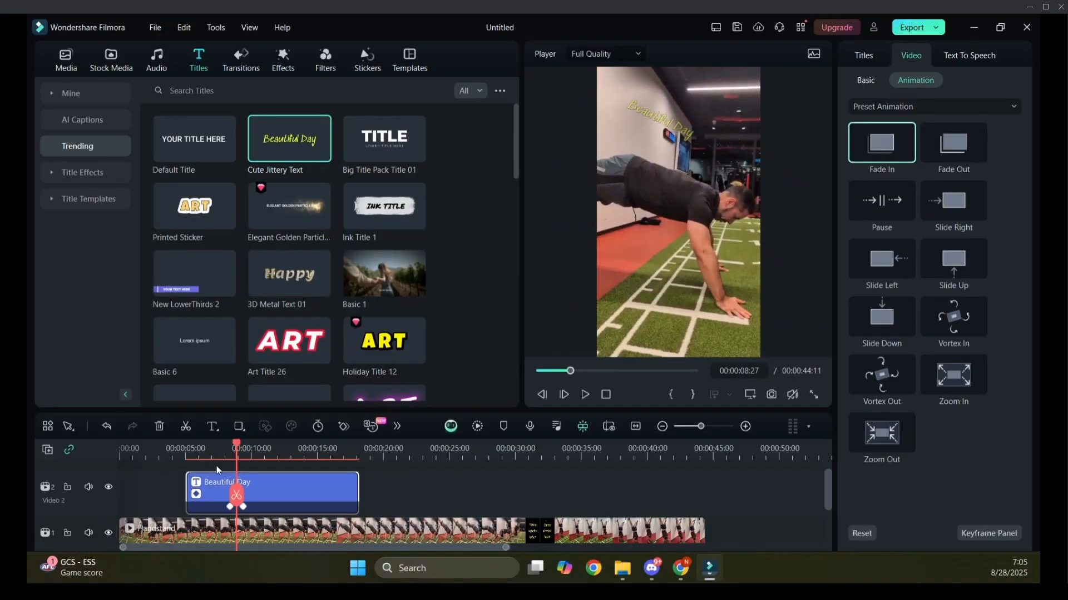
drag(232, 441, 163, 443)
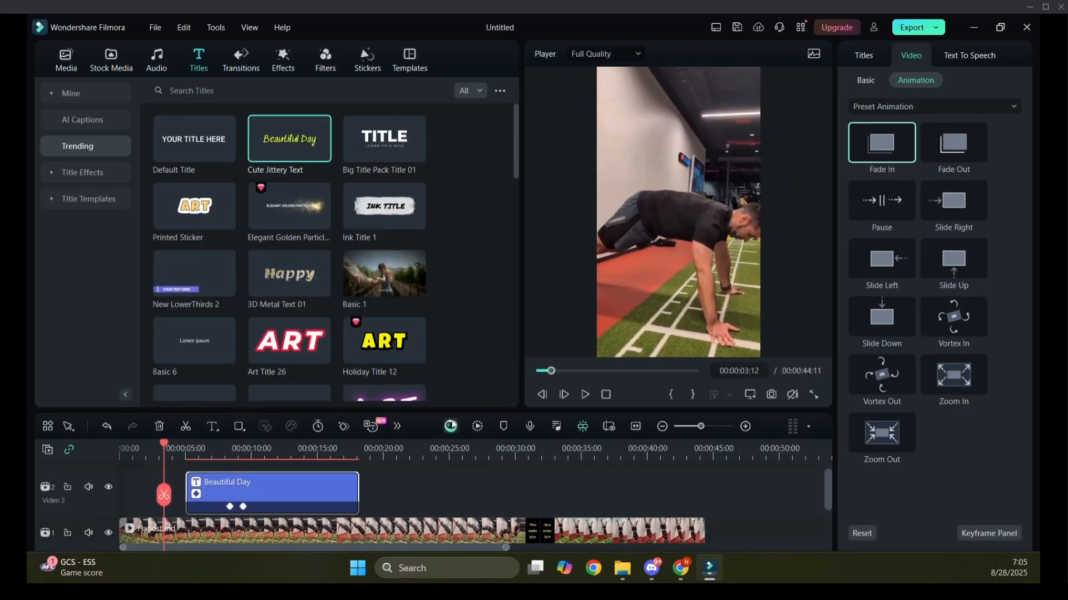
click(585, 394)
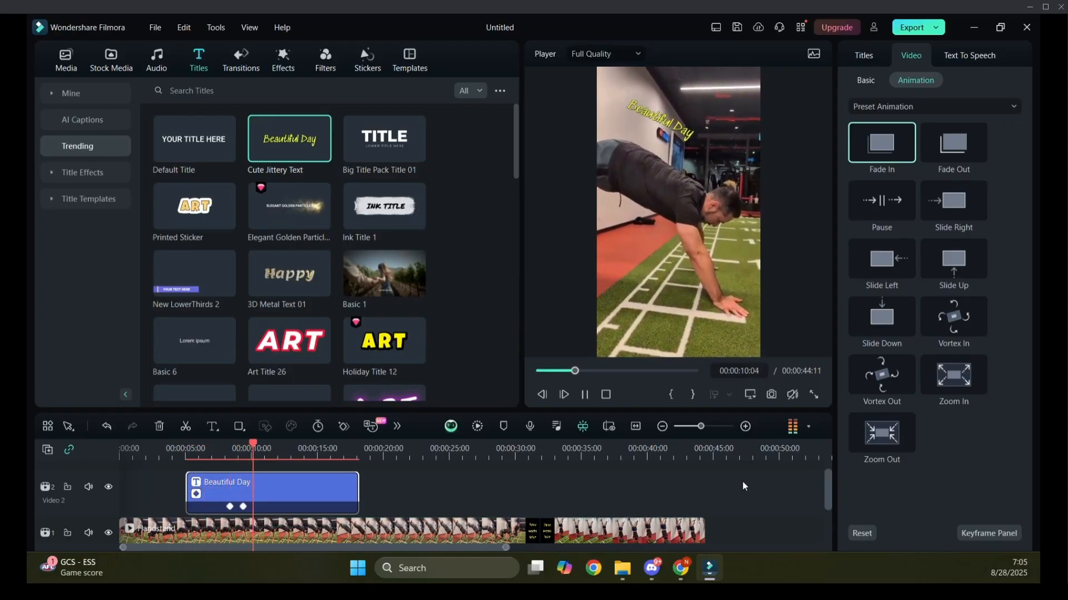
click(606, 395)
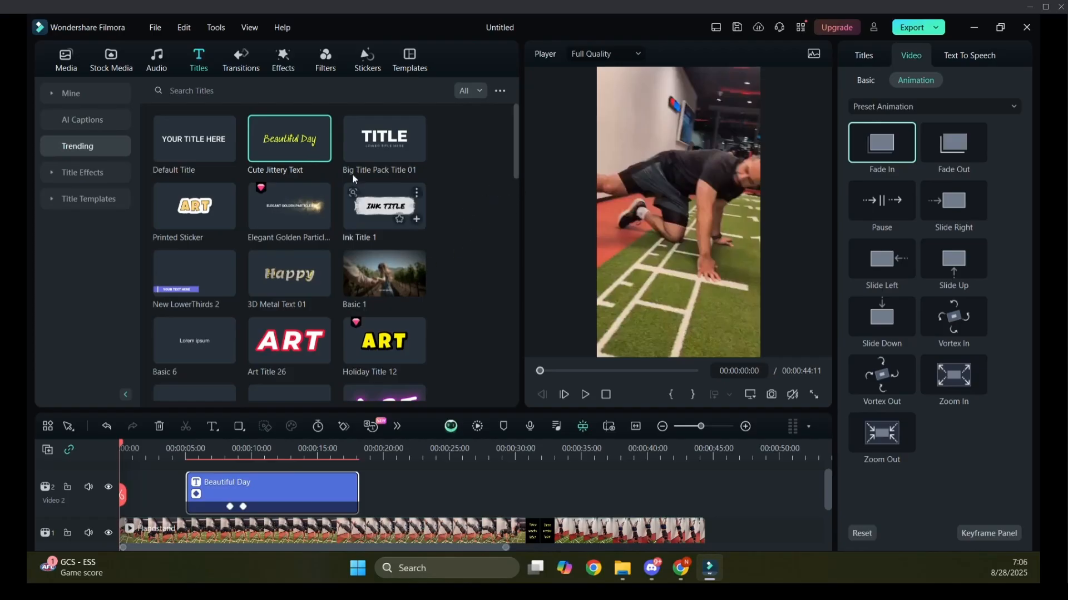
- Delete the Beautiful Day title from the second video track
click(403, 501)
click(305, 494)
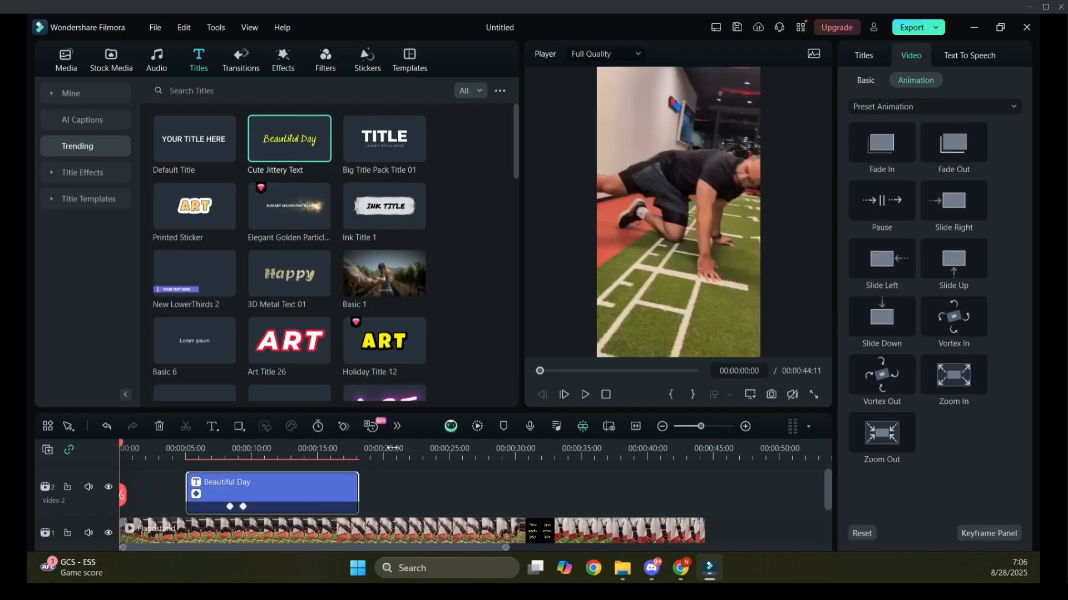
key(Delete)
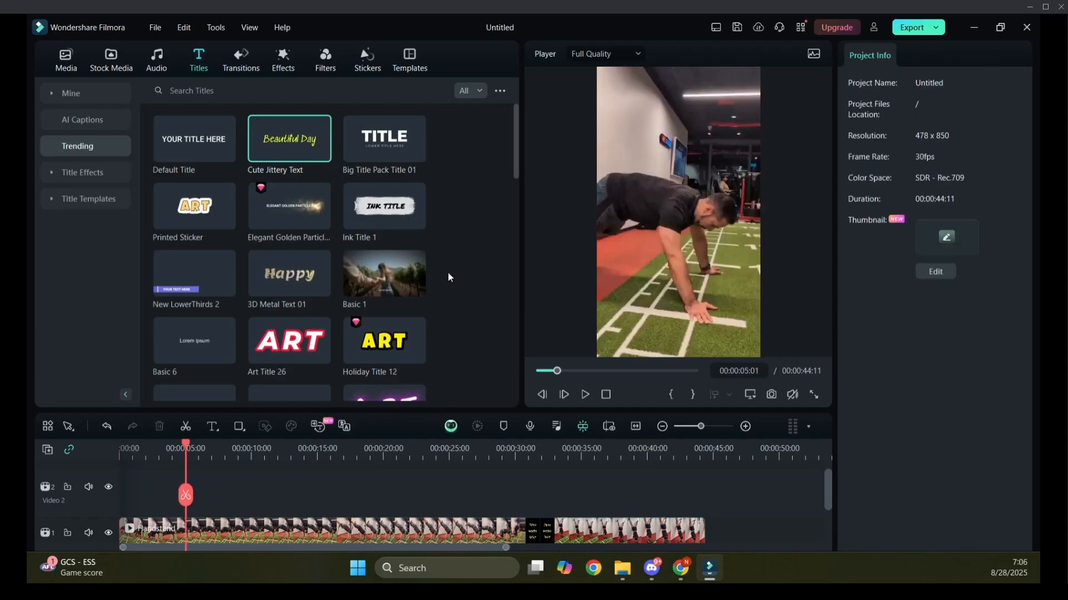
- Add the Elegant Golden Particles title above the Handstand clip at about 6 seconds and play through it
click(285, 217)
drag(286, 217, 205, 518)
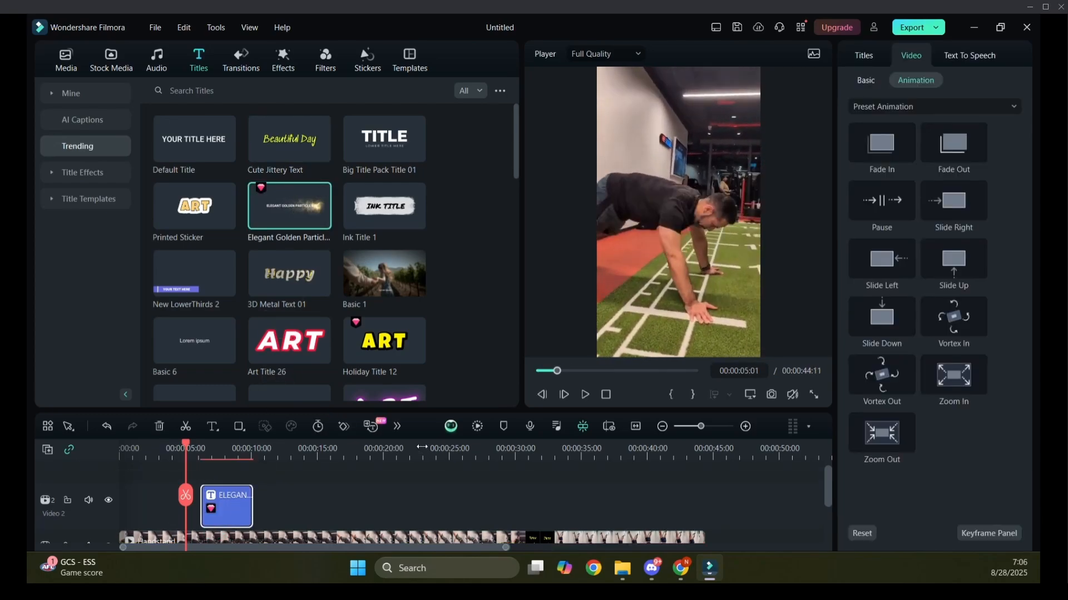
click(586, 395)
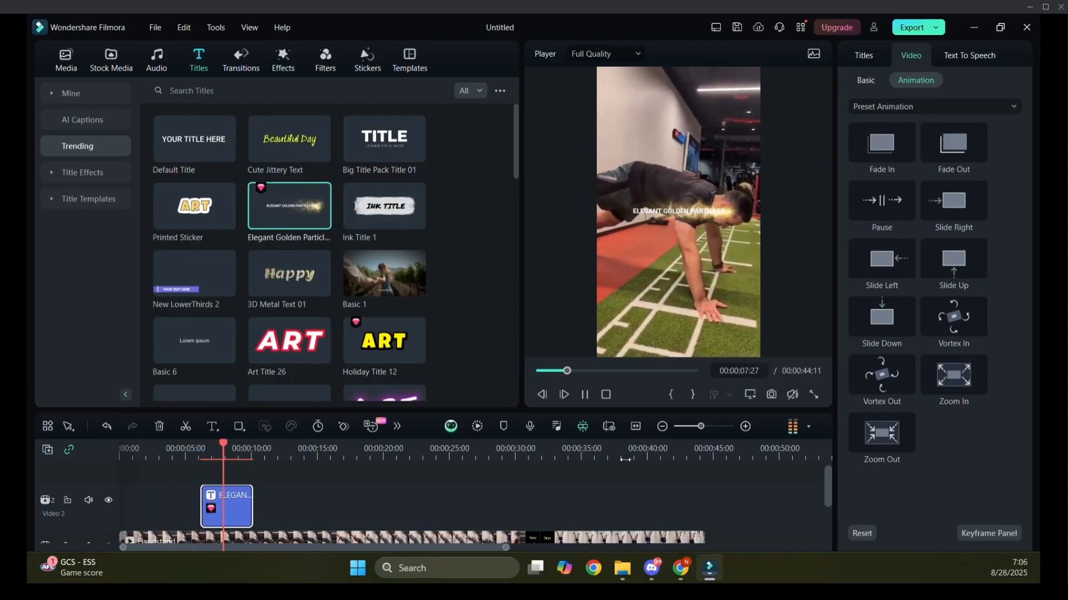
click(585, 394)
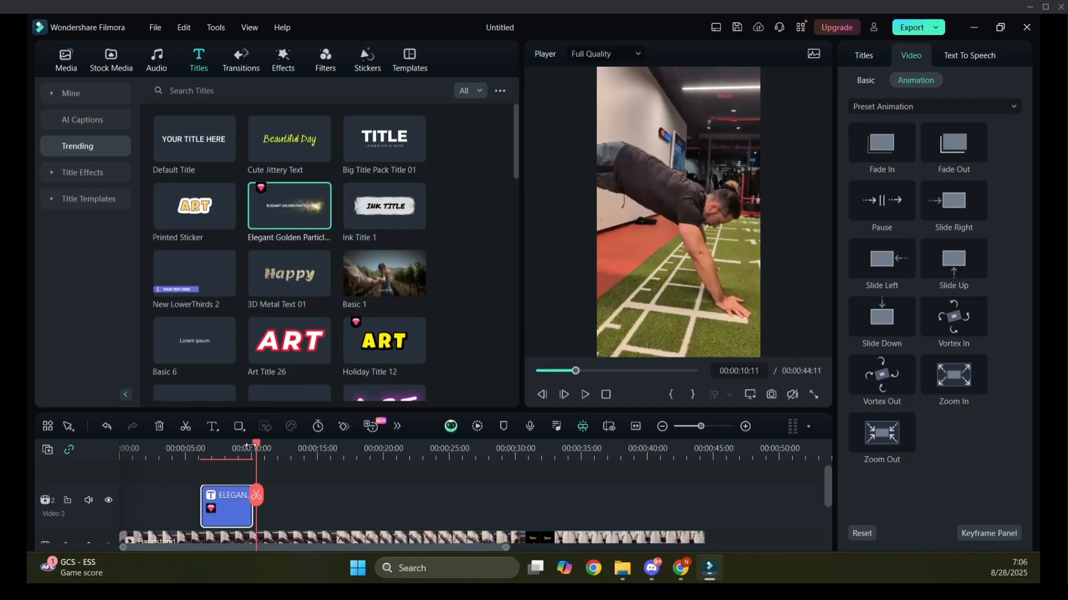
- At about 8 seconds, try moving the title's golden particles up onto the wall, and undo the move
drag(256, 448, 224, 460)
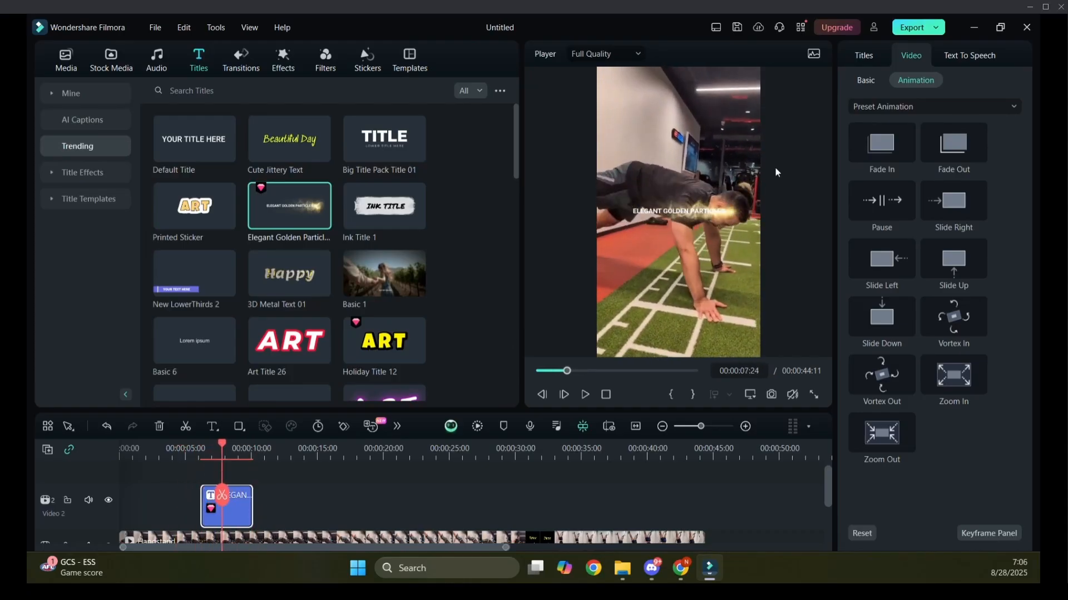
drag(715, 215, 673, 121)
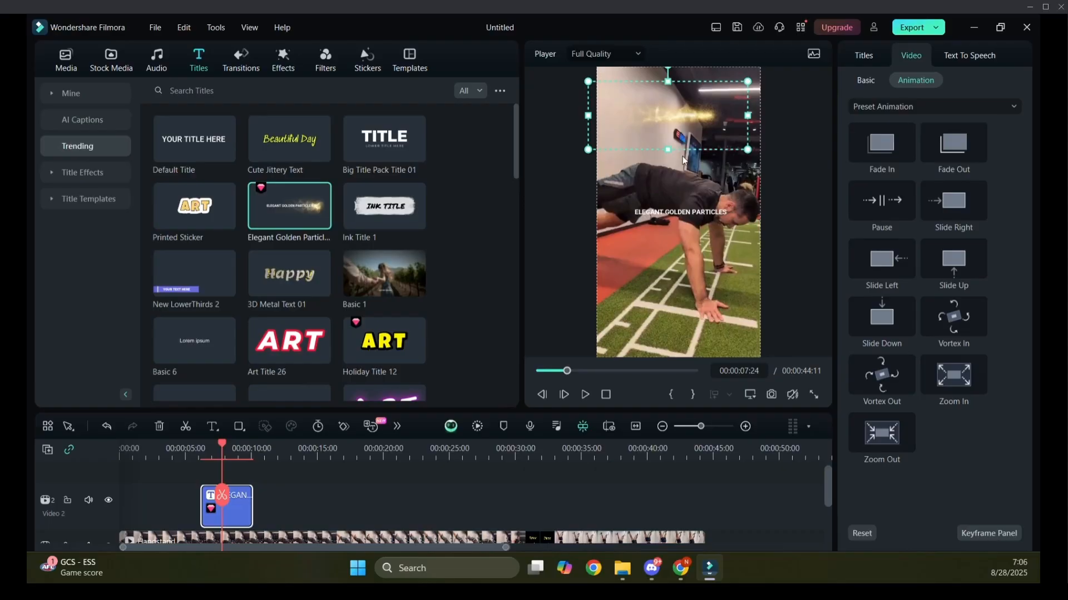
key(ctrl+z)
click(568, 233)
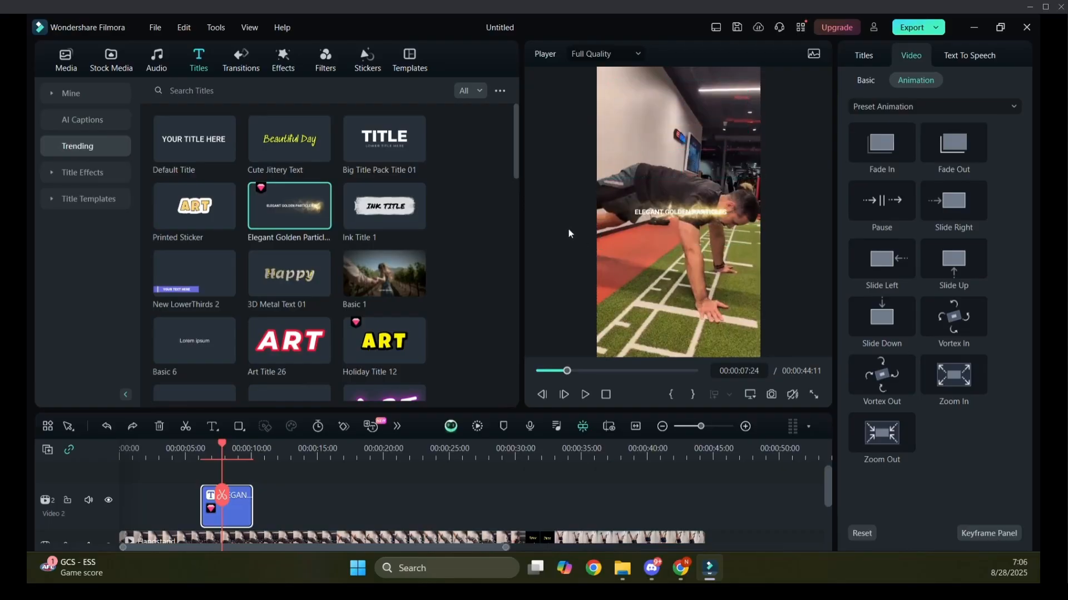
- Try to select the title's text and particles together in the frame and shift them down, and undo the shift
drag(559, 162, 799, 265)
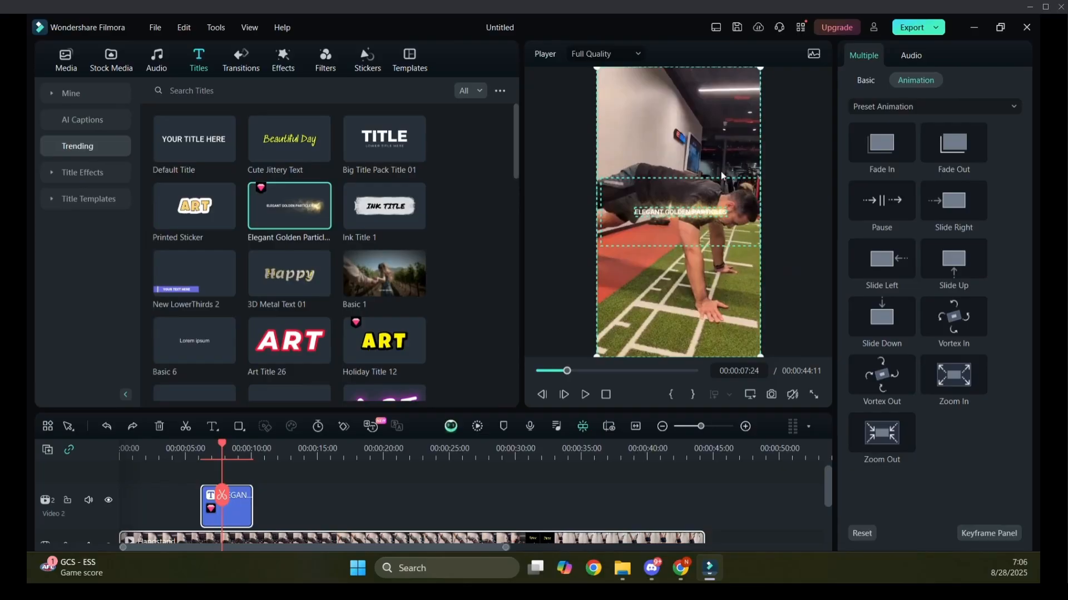
click(779, 185)
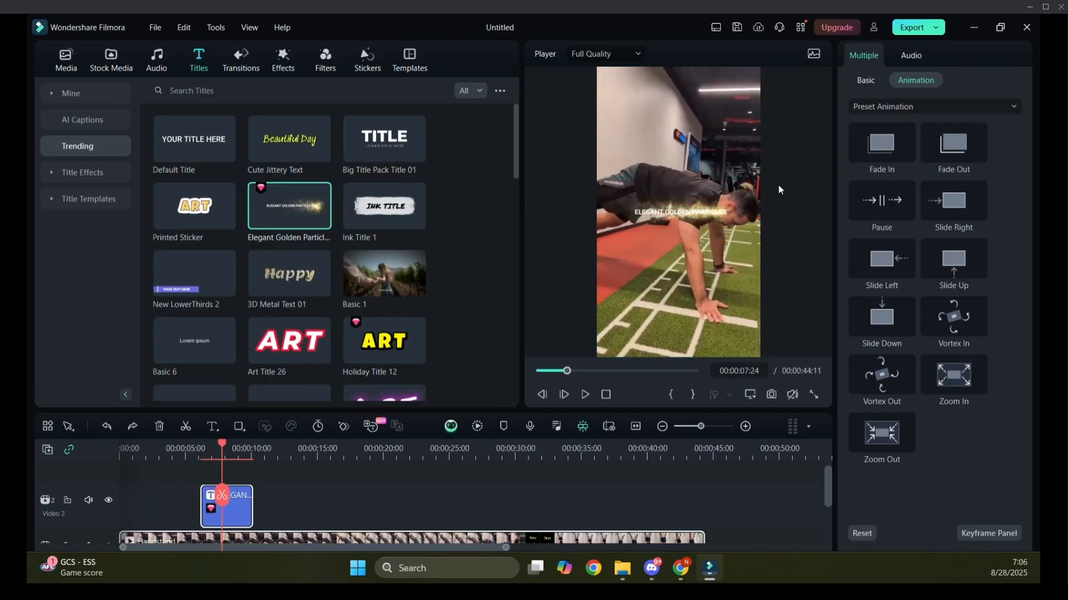
drag(558, 162, 814, 275)
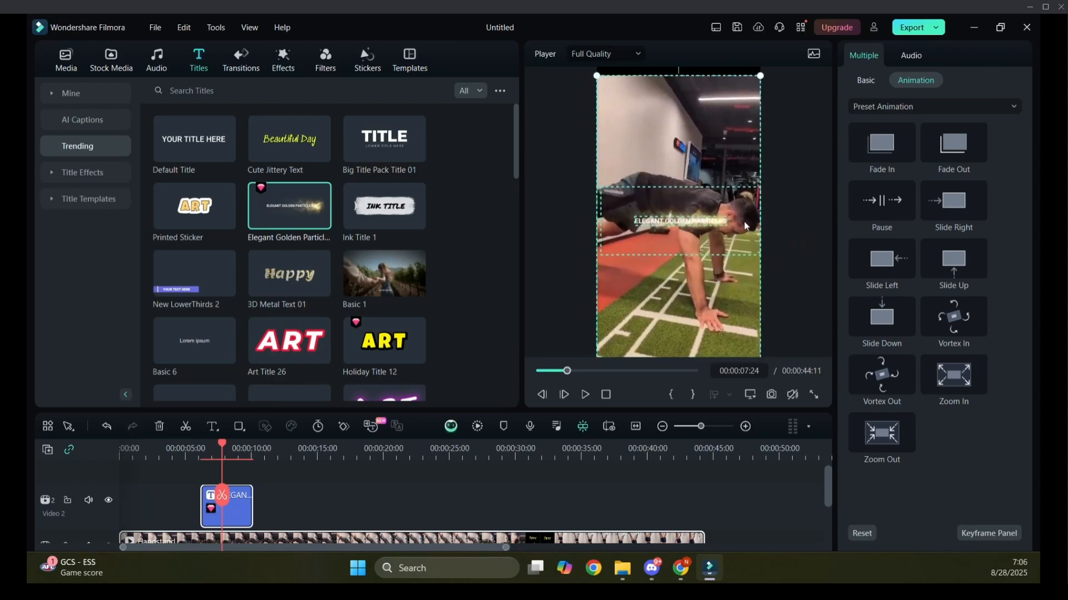
click(775, 249)
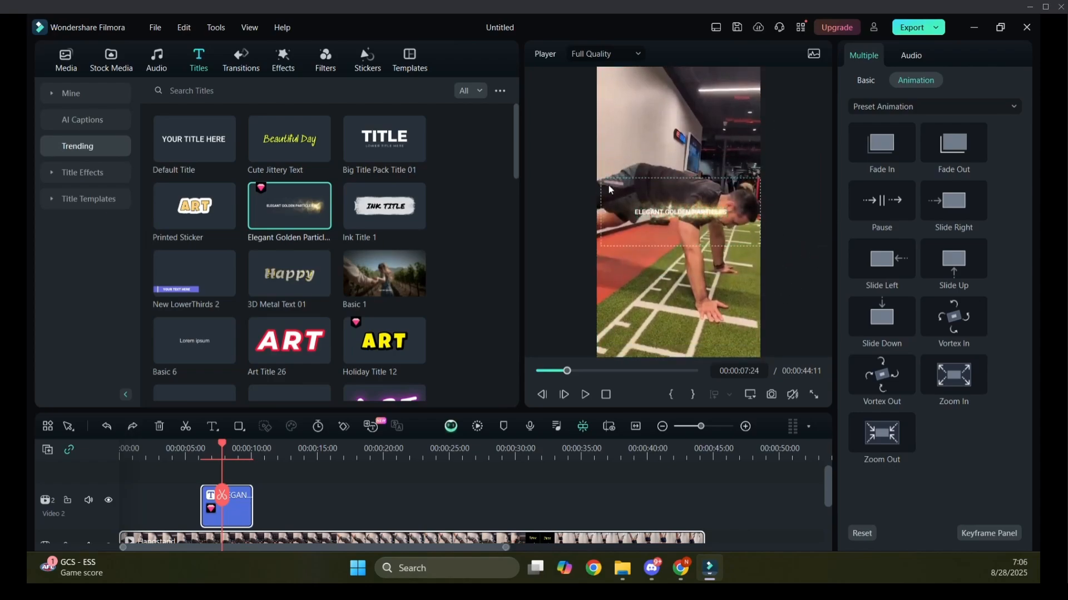
- Nudge the title's golden particles slightly left and down, and move its text just above them
click(653, 214)
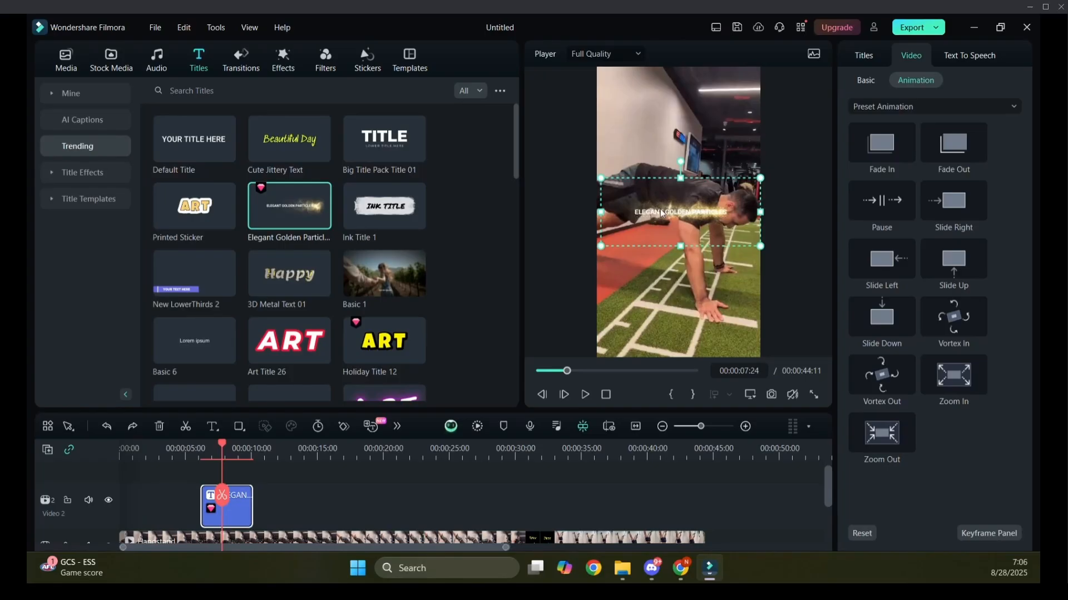
click(634, 207)
click(634, 187)
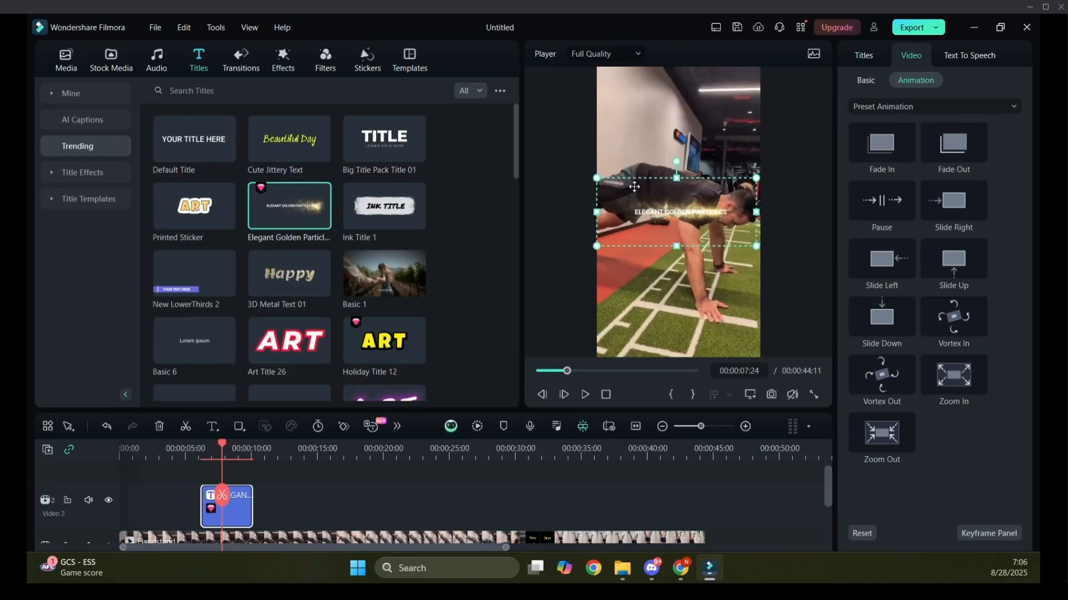
mouse_move(640, 185)
mouse_down()
mouse_move(693, 155)
mouse_move(644, 143)
mouse_move(643, 190)
mouse_up()
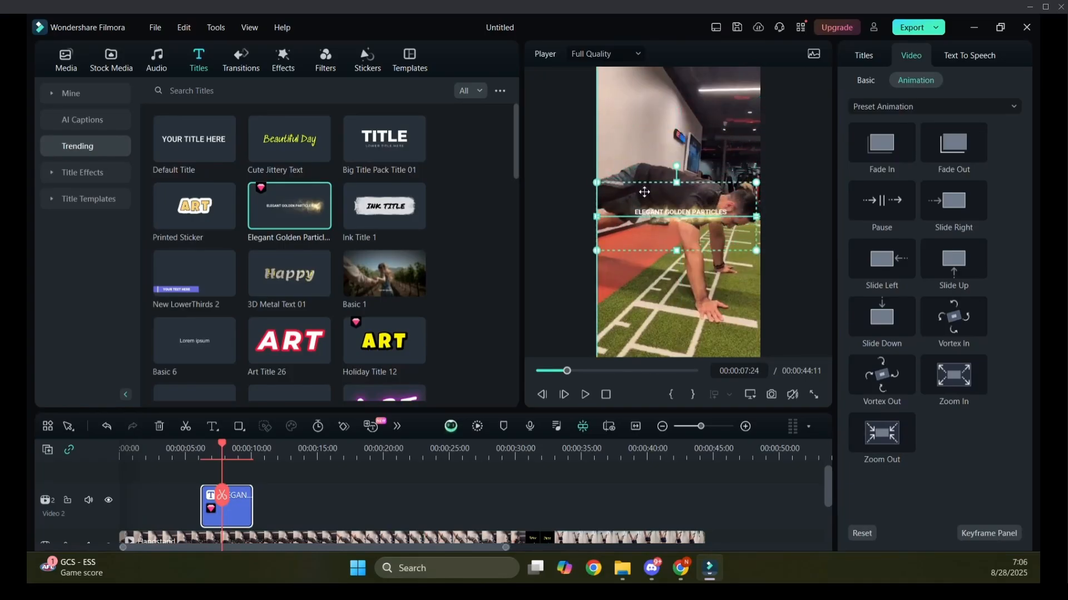
click(684, 217)
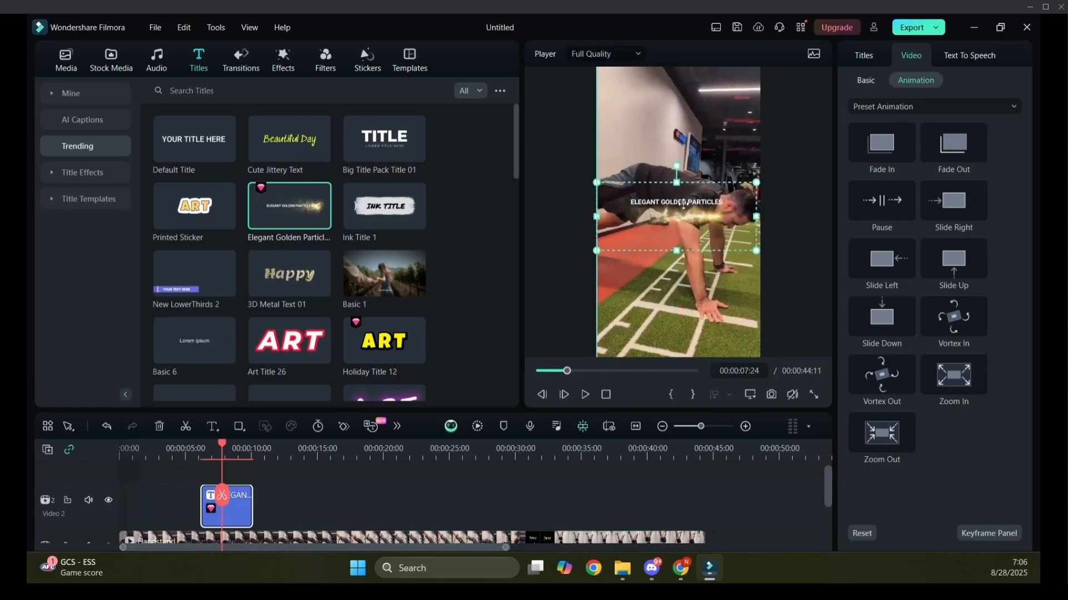
click(554, 139)
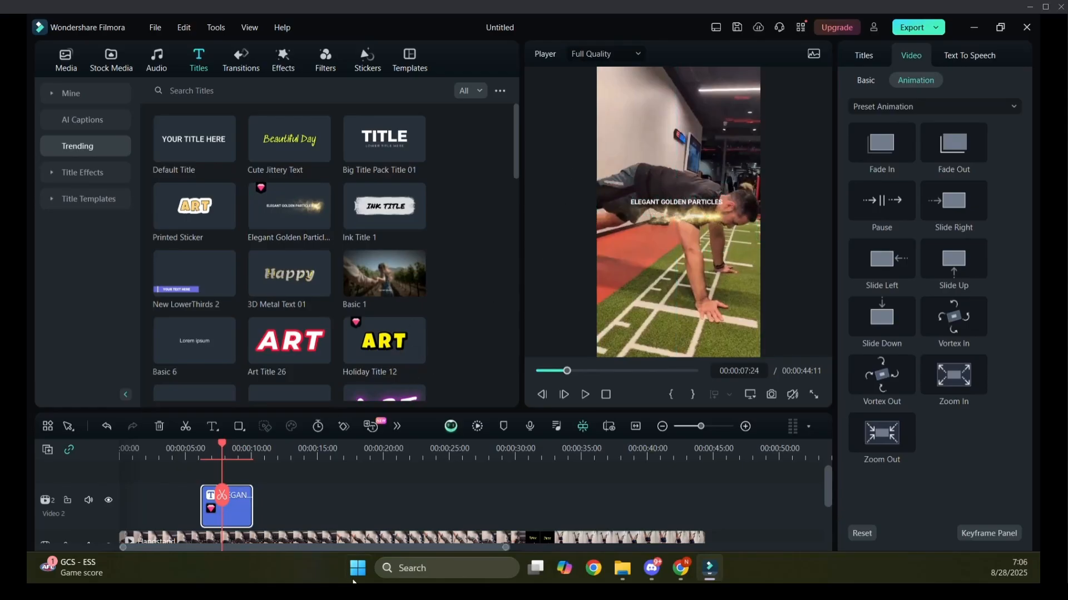
- Delete the title and add a fresh Elegant Golden Particles title above the Handstand clip at about 7.5 seconds
click(325, 524)
click(221, 515)
key(Delete)
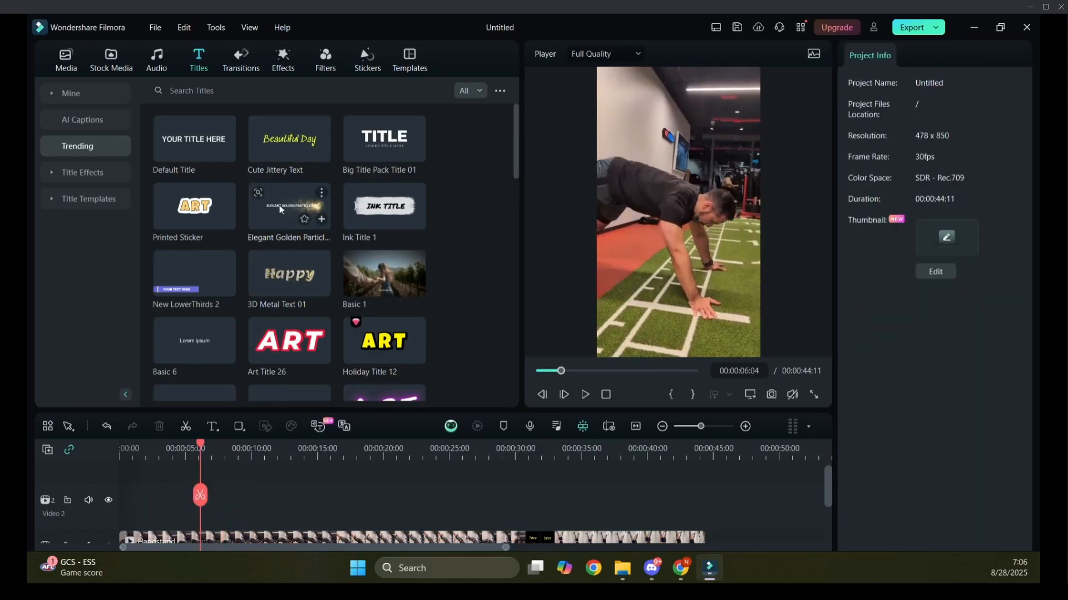
drag(279, 205, 242, 506)
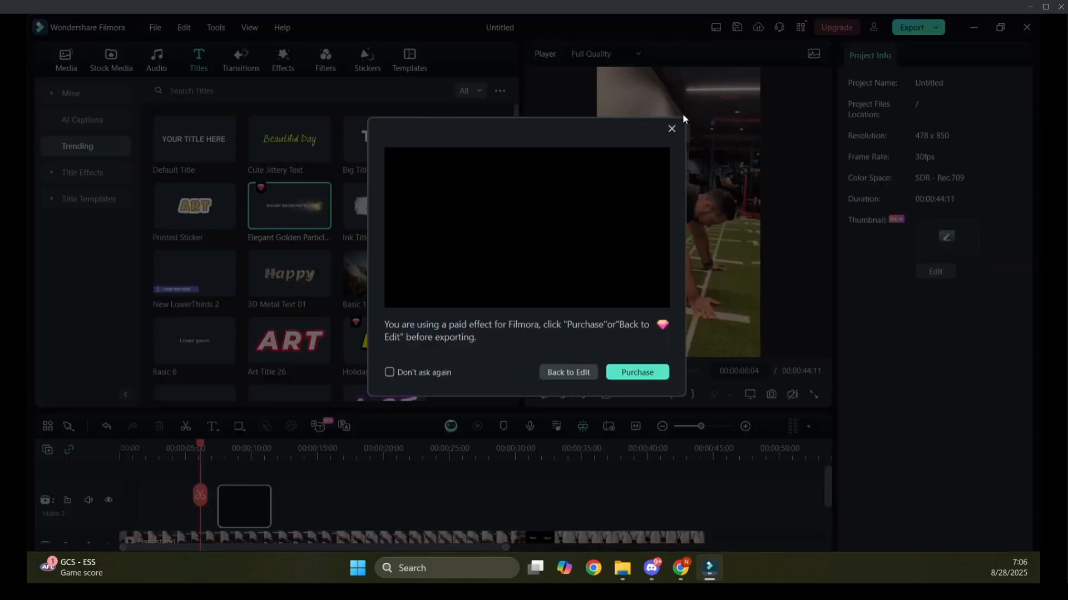
click(671, 129)
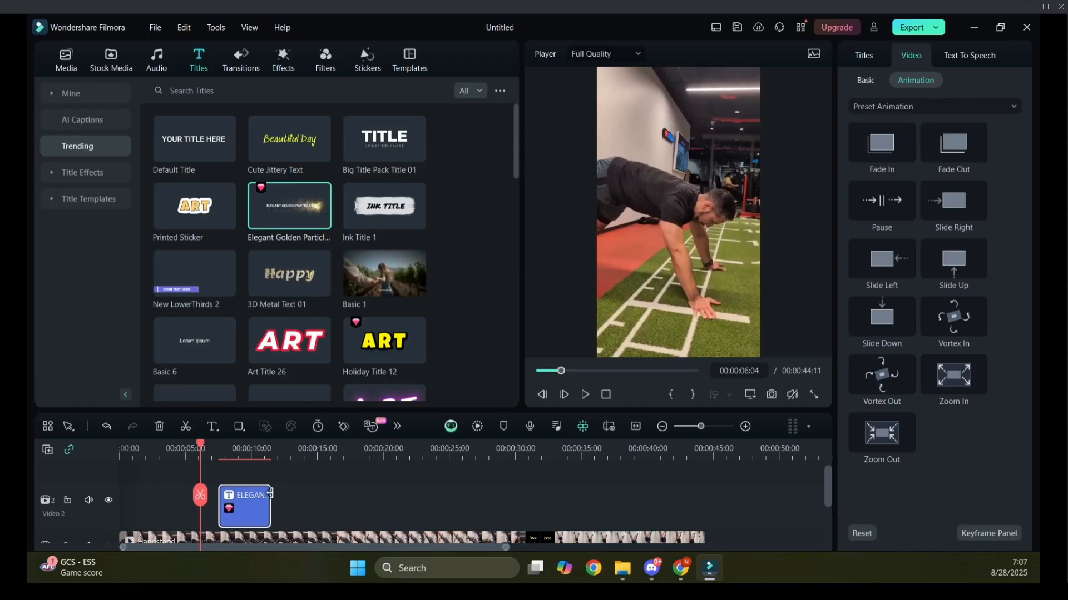
- Go to about 9 seconds in the new title and examine its text layer and Video Layer 1 settings
drag(205, 442, 268, 452)
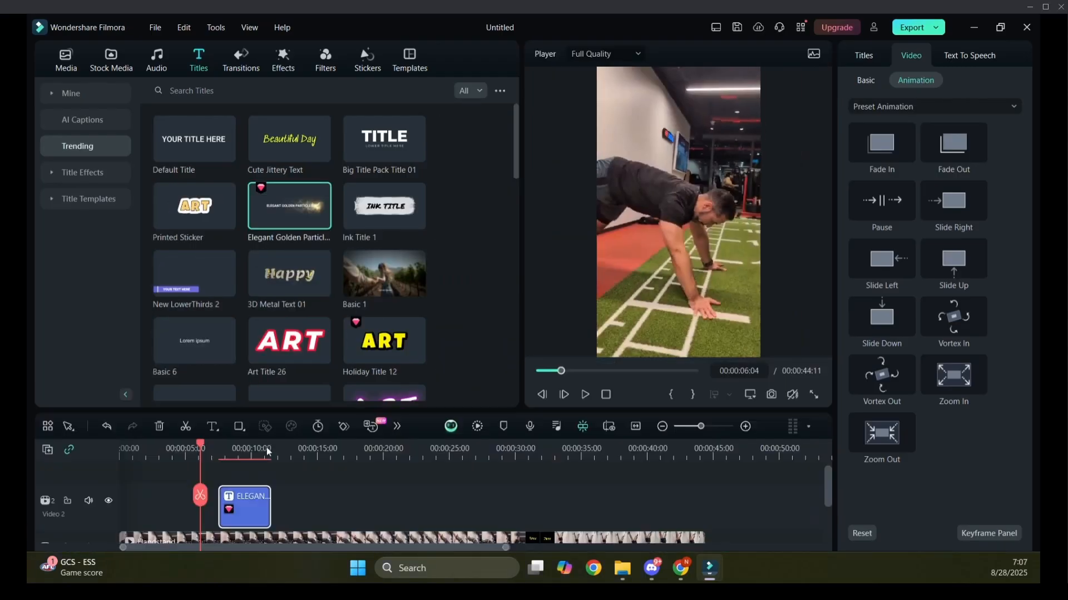
drag(202, 443, 255, 445)
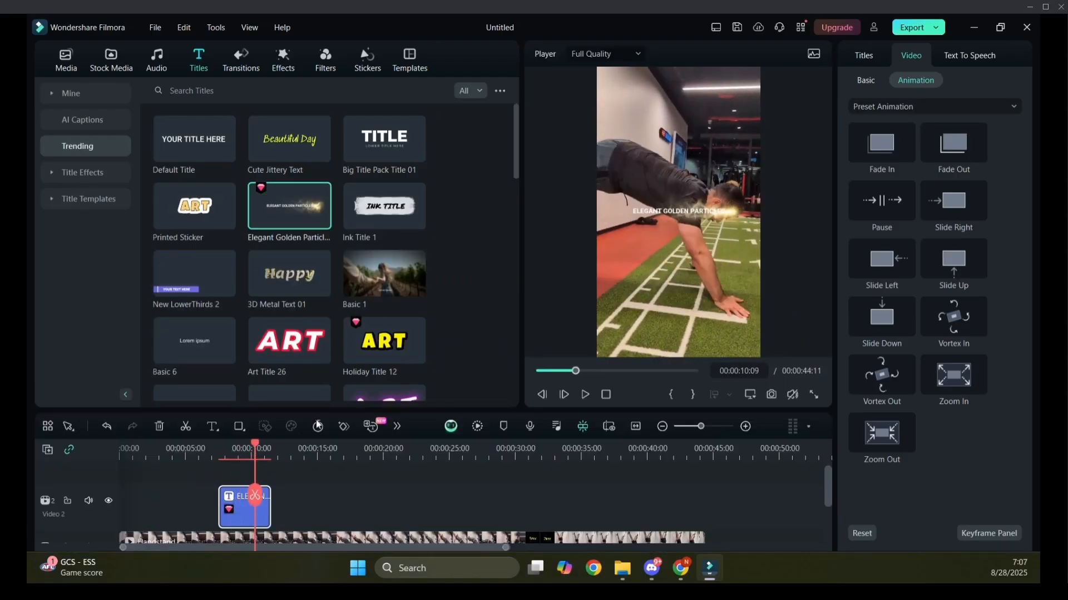
click(666, 213)
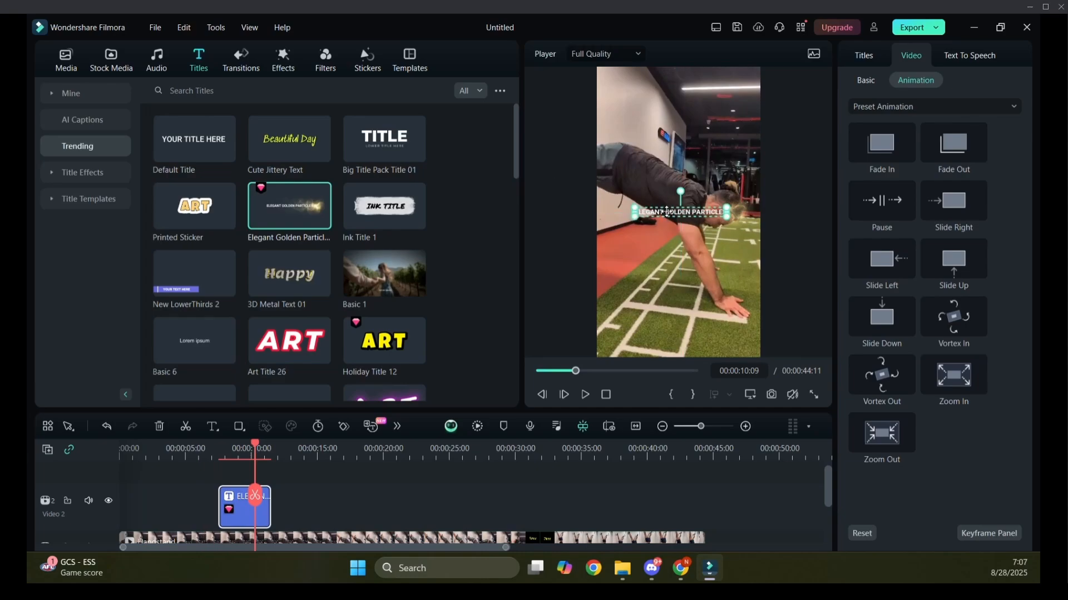
drag(261, 449, 237, 443)
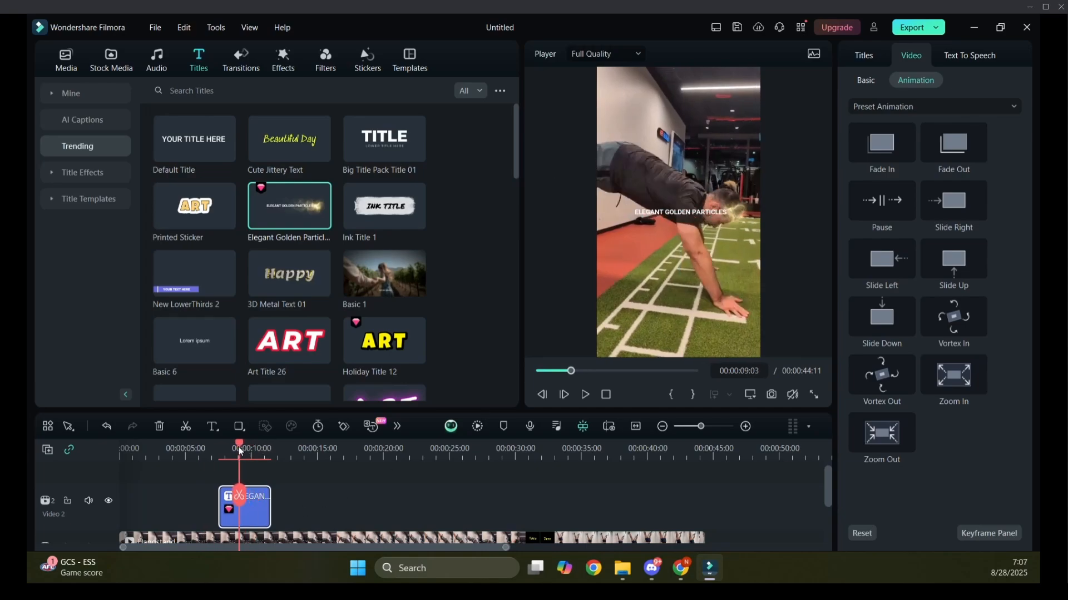
click(863, 57)
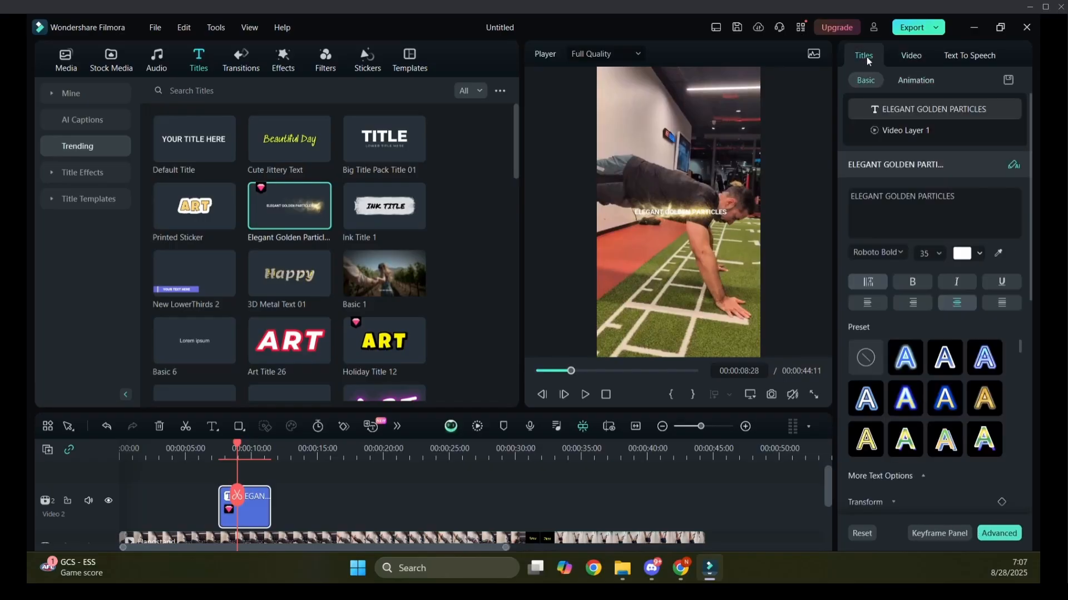
click(912, 131)
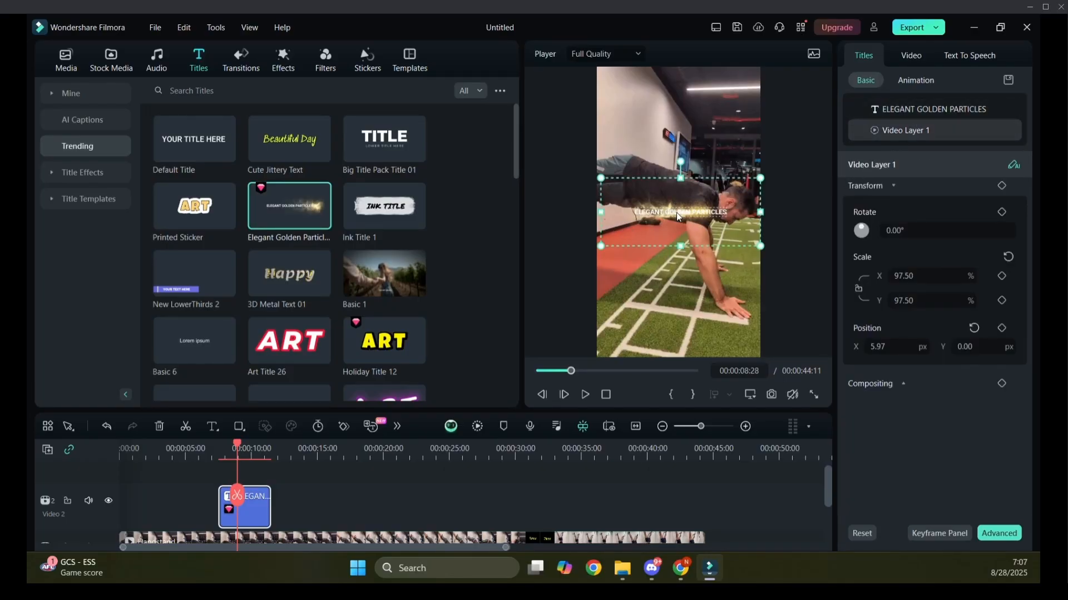
- Replace the title's text with "Working on Handstands"
click(966, 111)
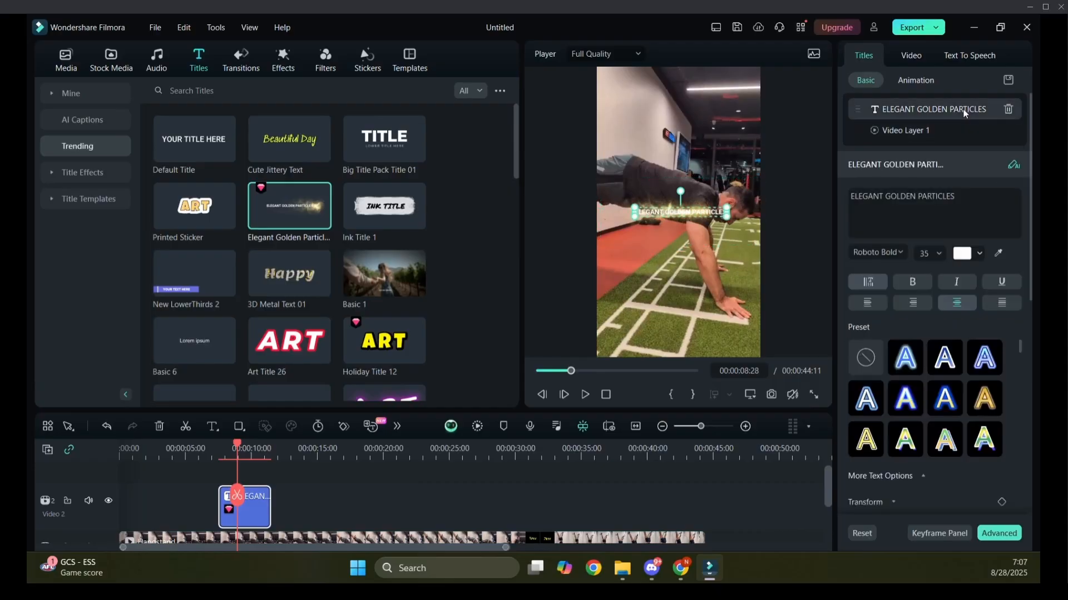
drag(967, 196, 834, 184)
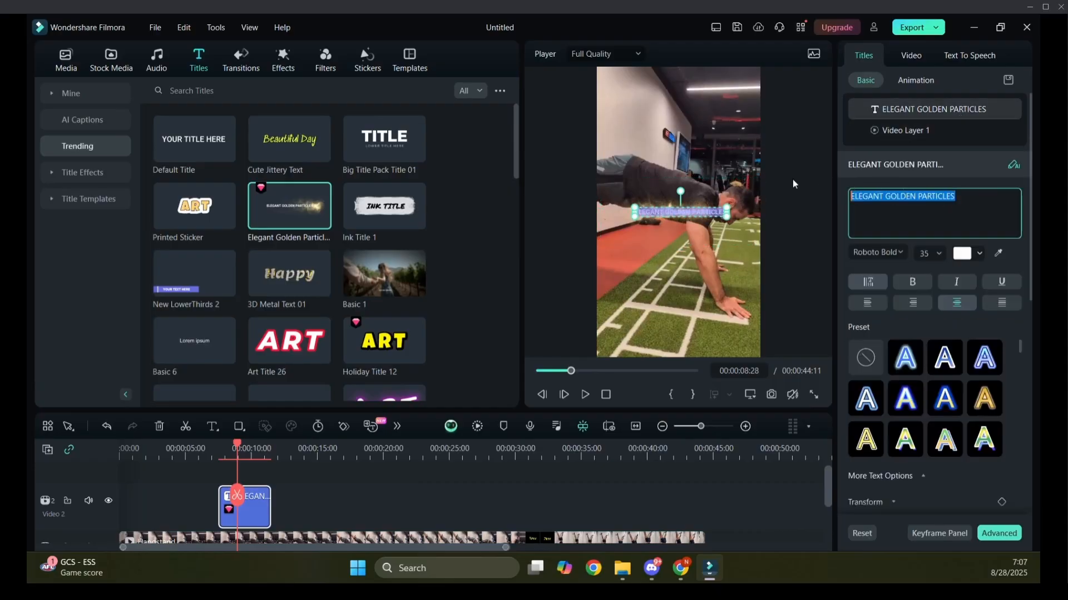
text(Working wit)
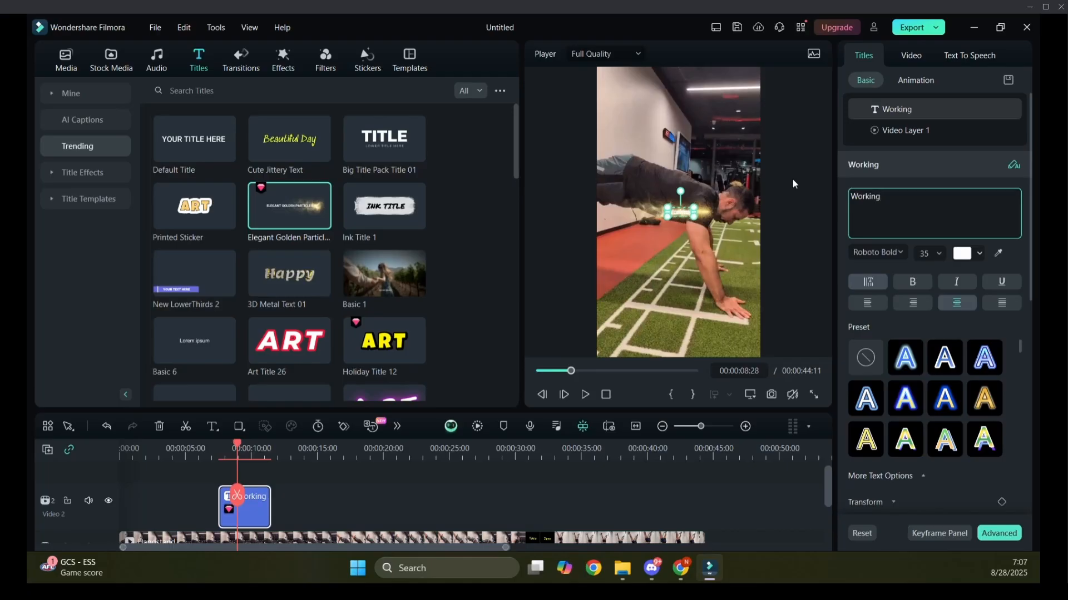
key(BackSpace)
key(BackSpace)
key(BackSpace)
text(on Hand)
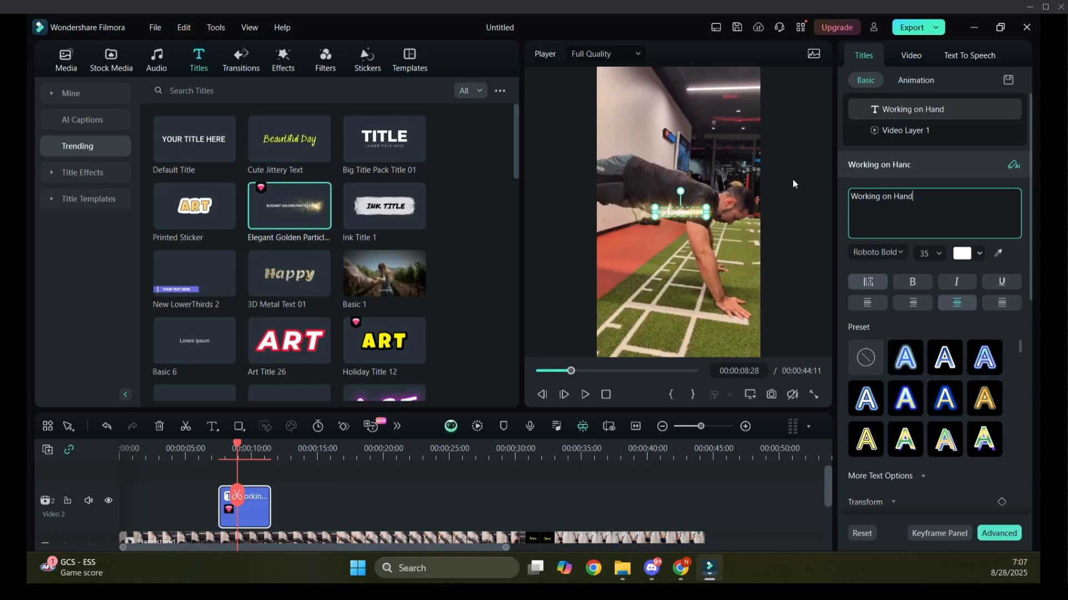
text(stands)
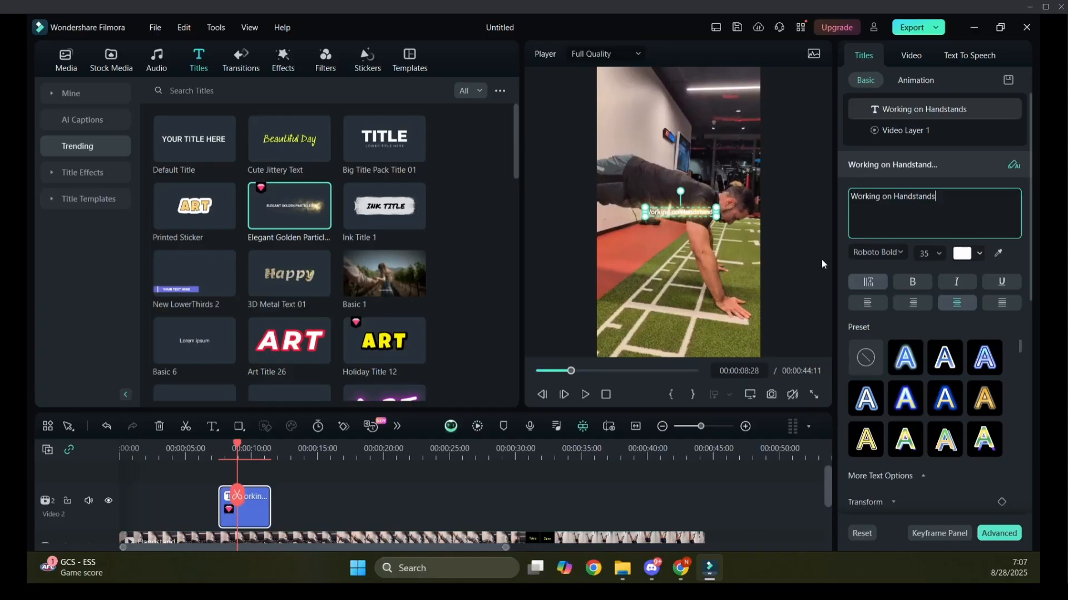
click(793, 249)
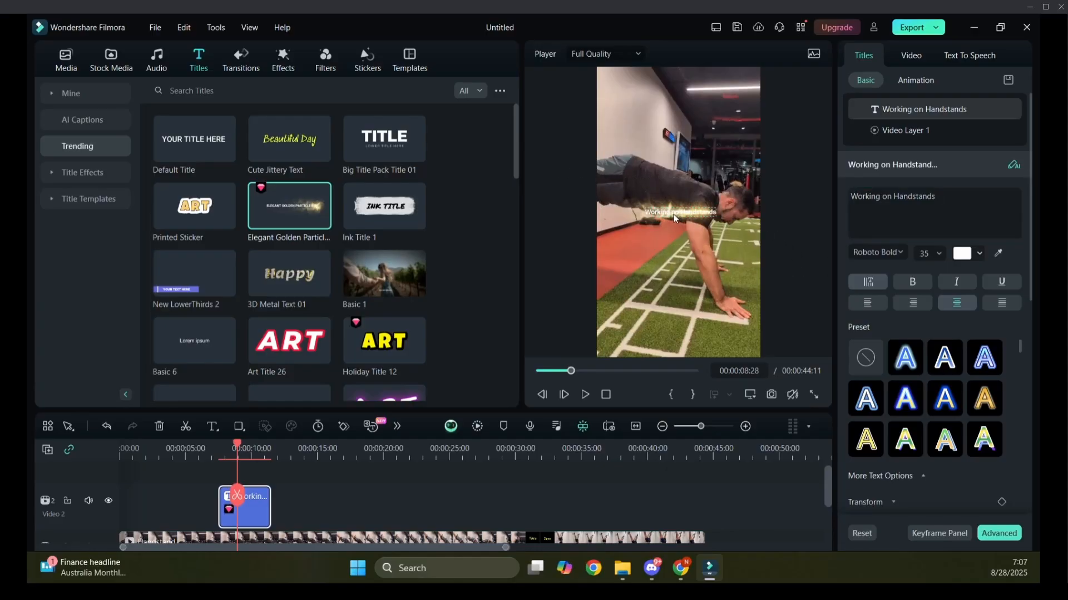
- Select the Working on Handstands text layer and Video Layer 1 together, leaving the Handstand clip out of the selection
click(642, 223)
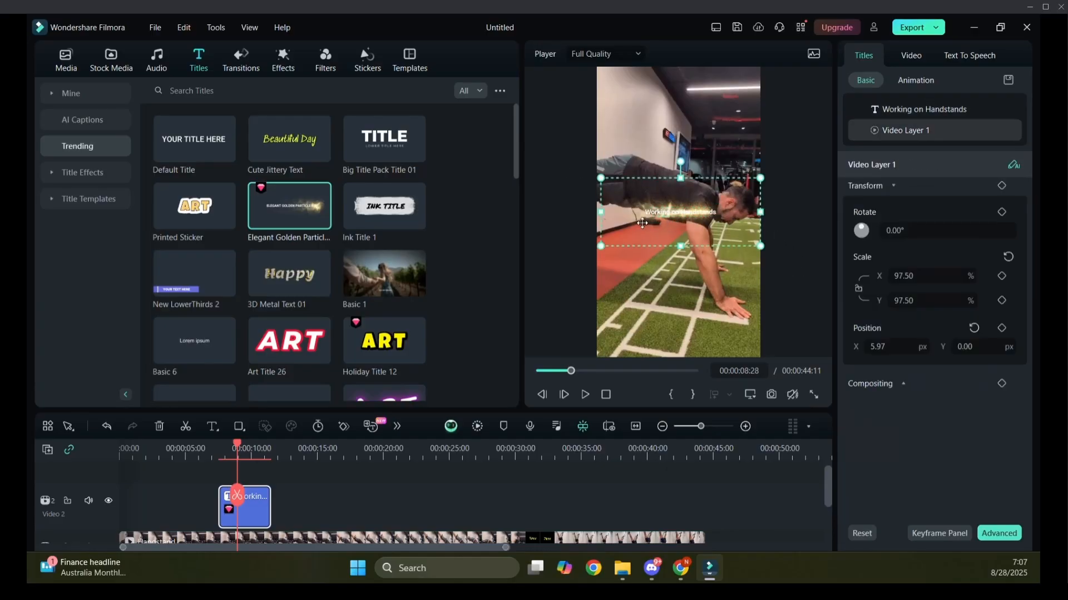
click(672, 217)
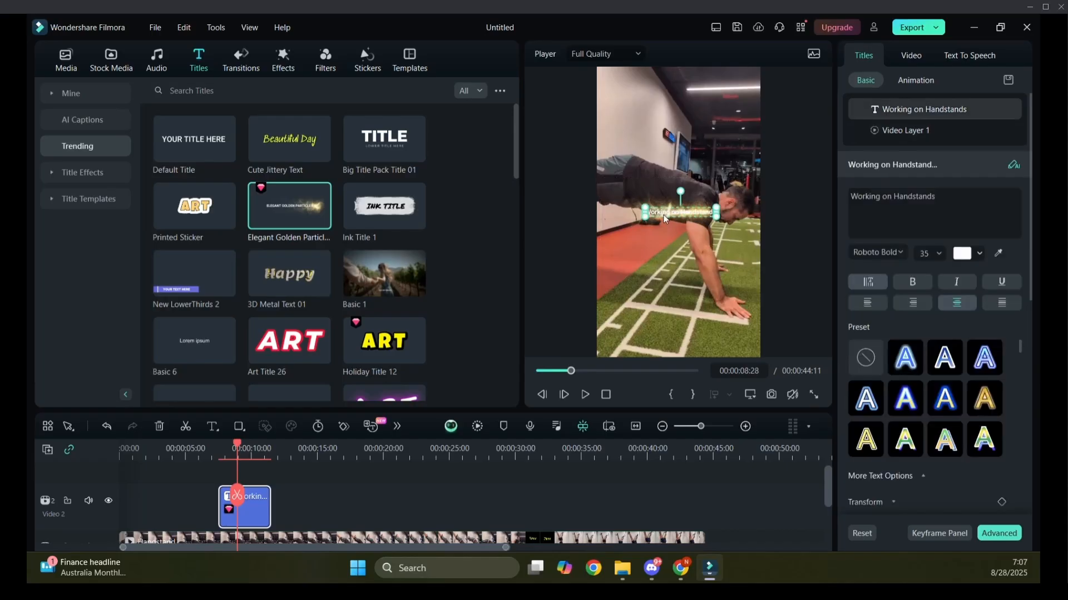
click(637, 221)
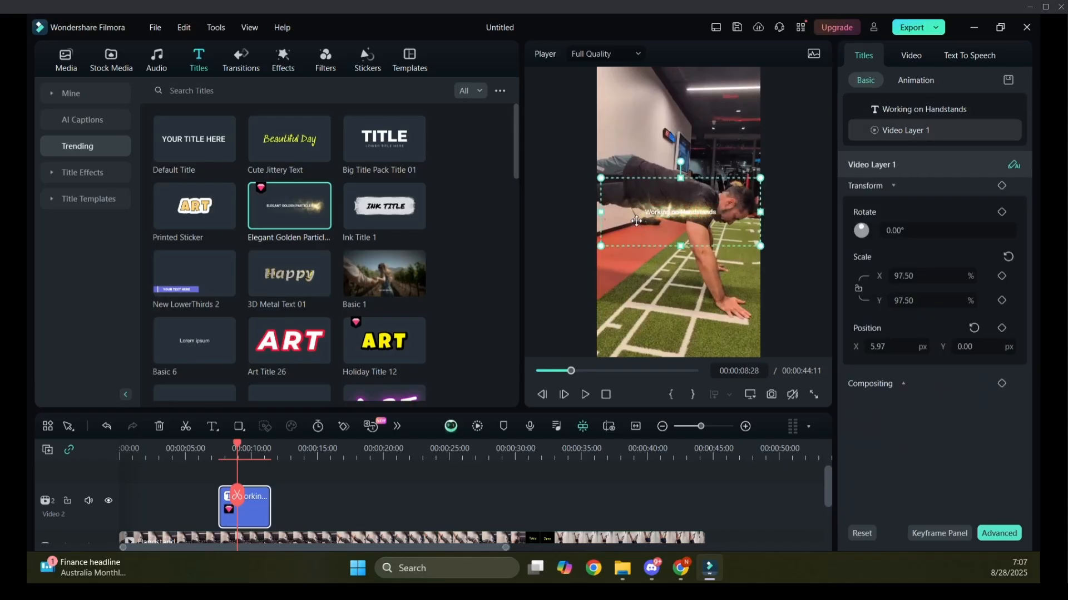
click(559, 151)
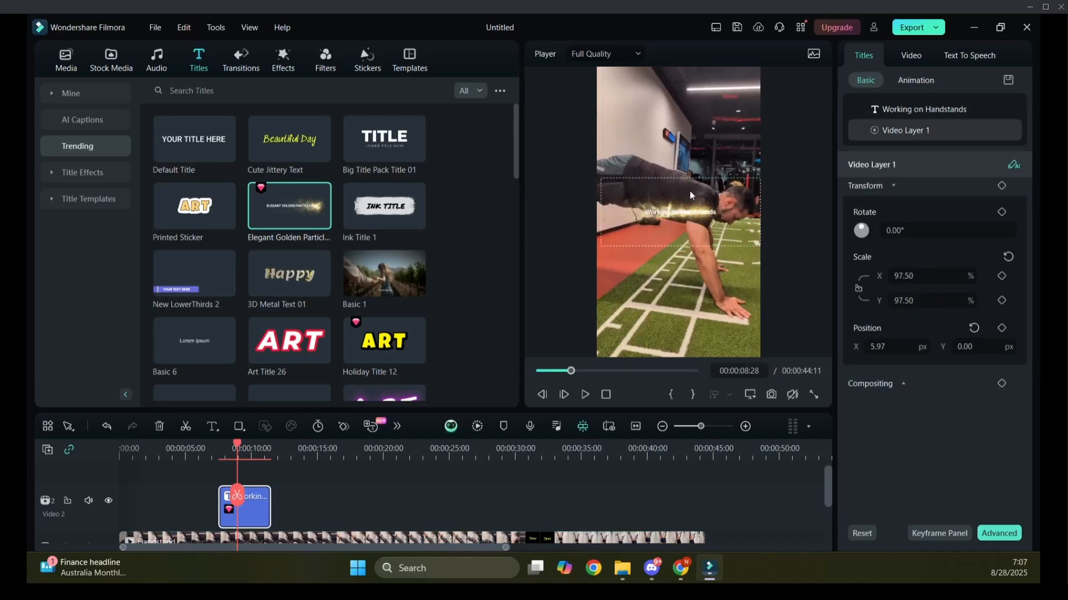
drag(546, 162, 886, 291)
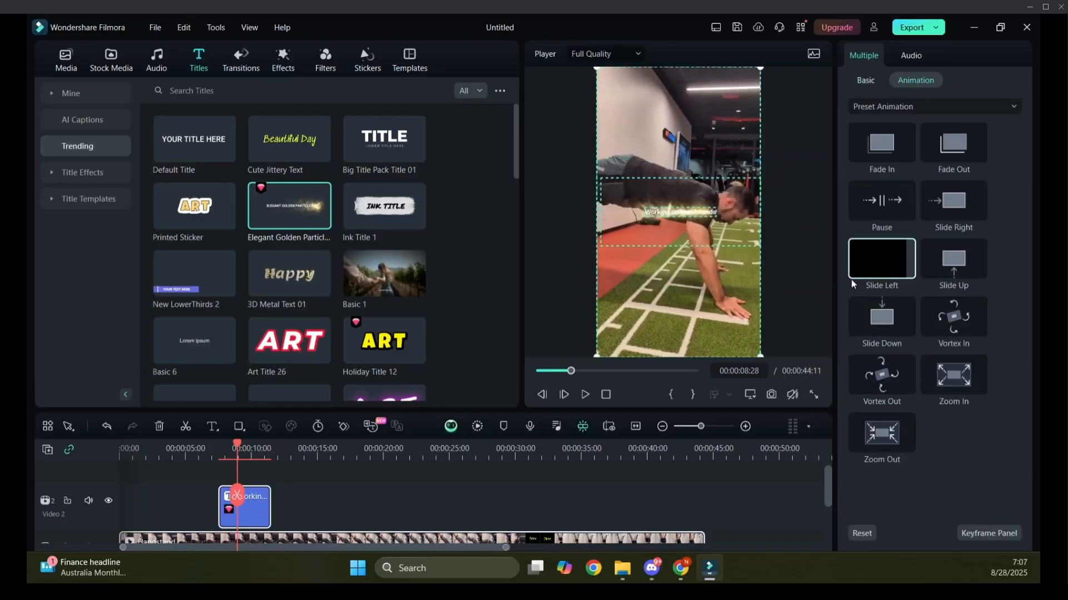
click(737, 334)
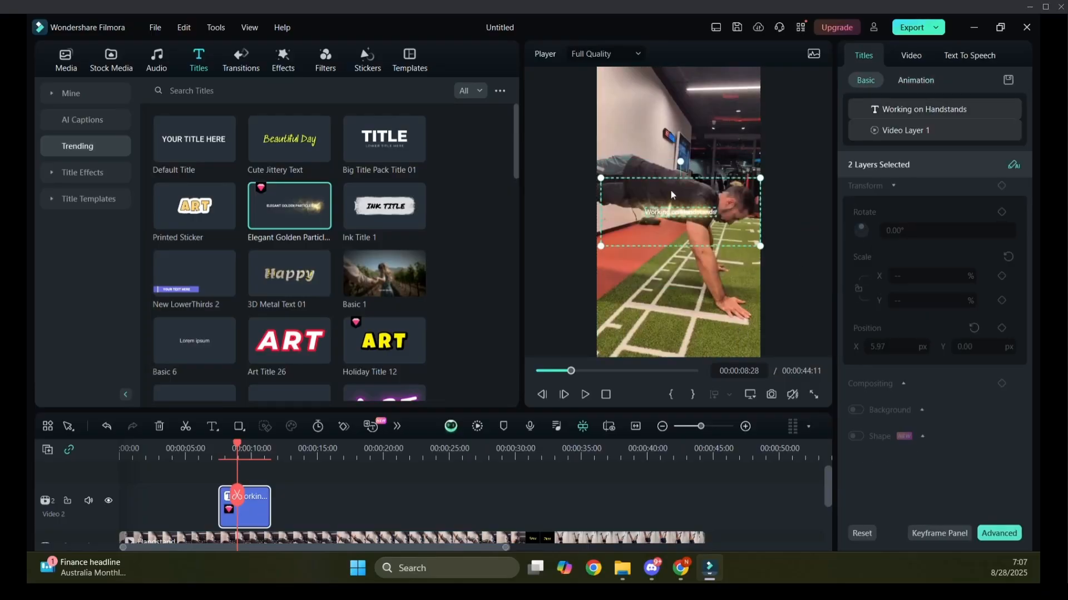
- Enlarge the two title layers together and place them above the man's back at about X 67, Y 151 px, rotated 29.56°
drag(671, 194, 701, 82)
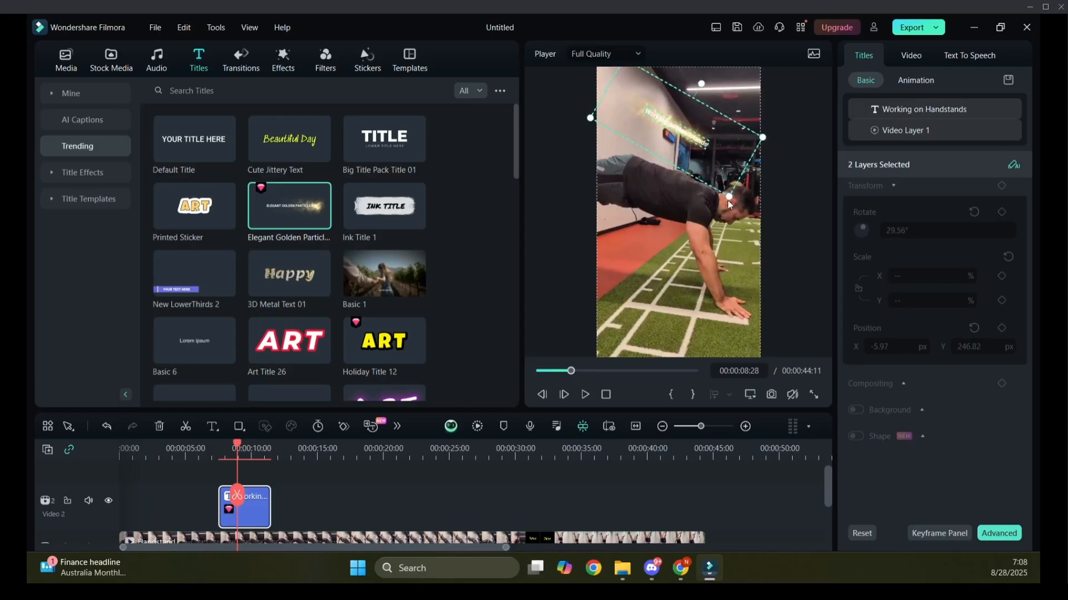
drag(728, 201, 742, 242)
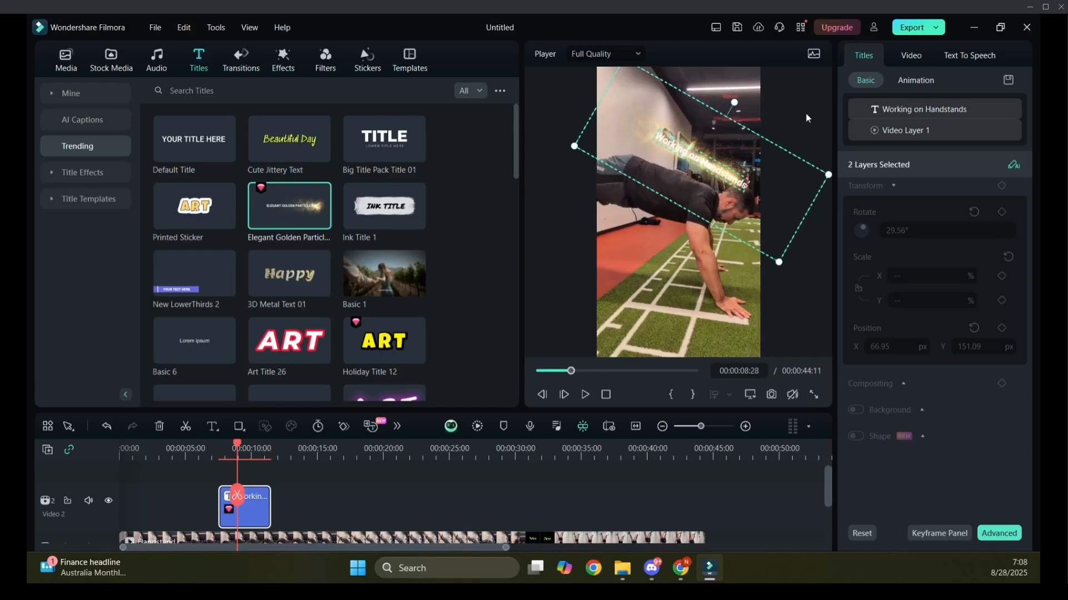
click(790, 130)
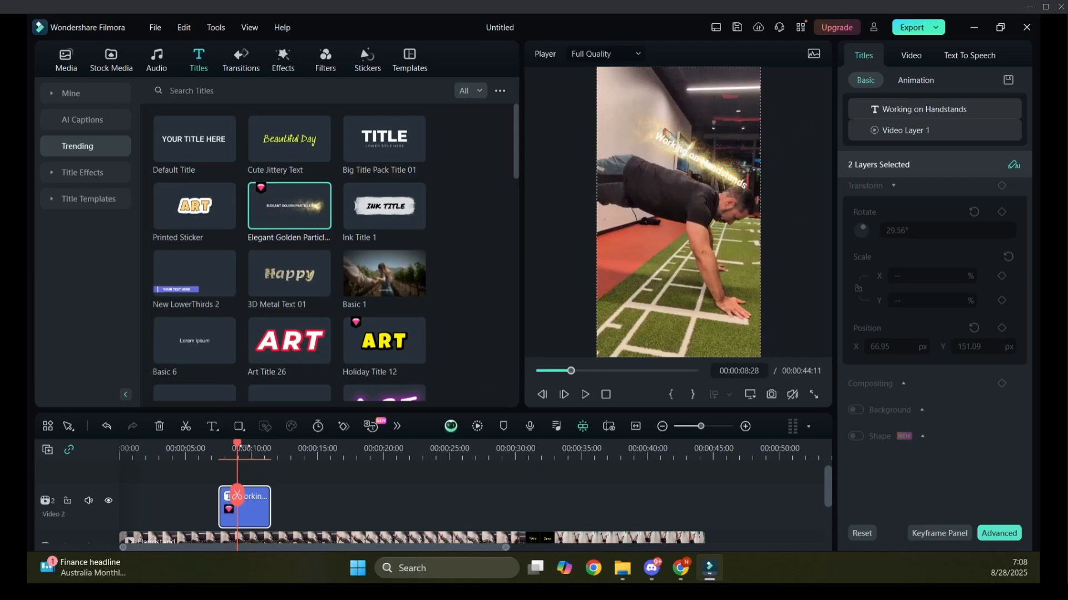
- Preview the tilted Working on Handstands title by playing the video from about 4.5 seconds
drag(238, 442, 178, 445)
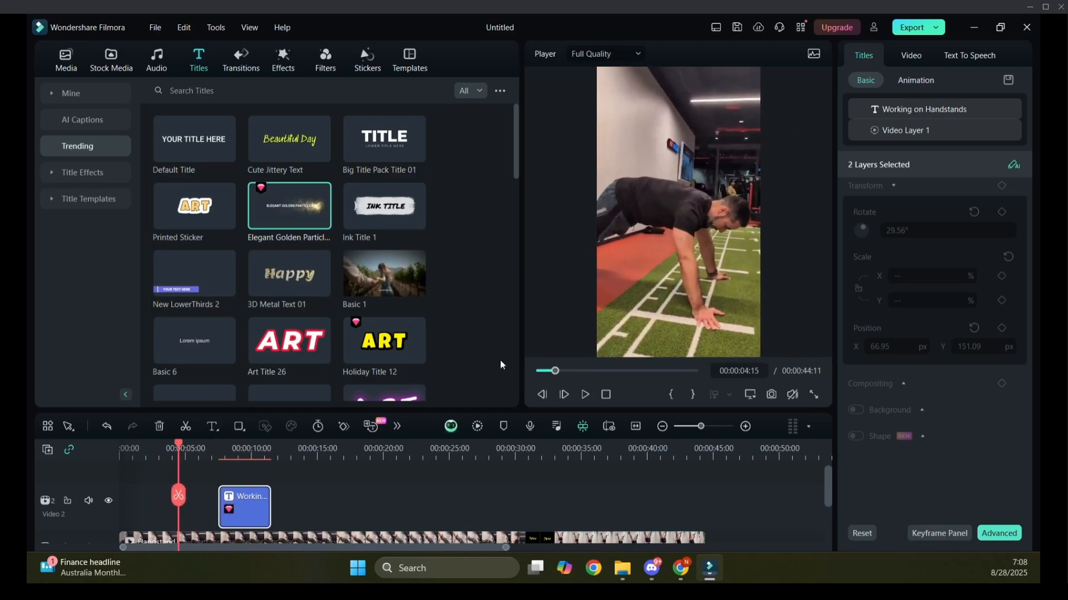
click(585, 396)
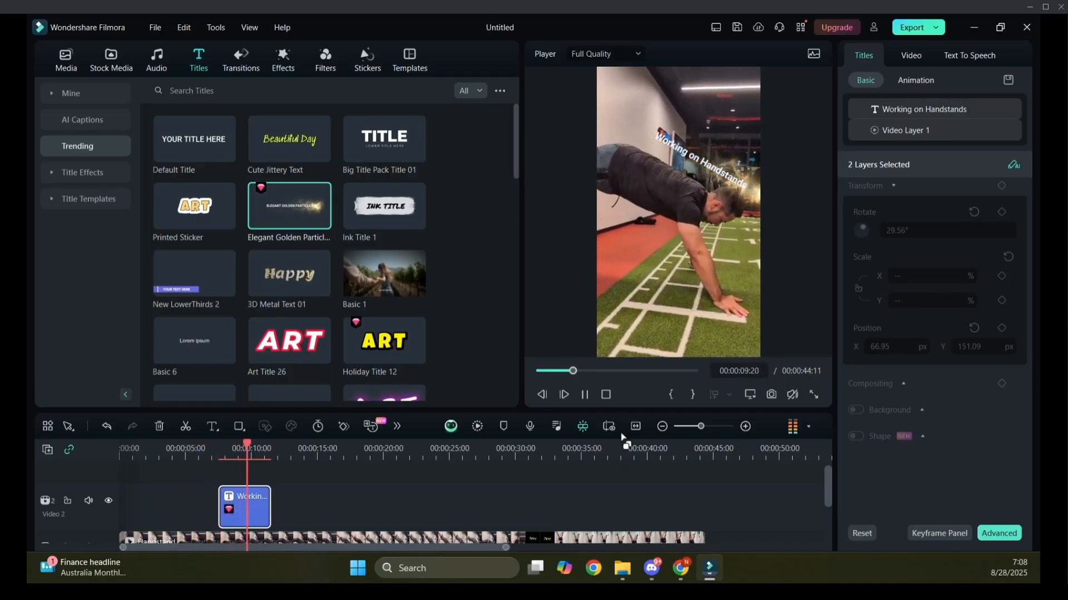
- Stop the preview and delete the Working on Handstands title clip from the Video 2 track
click(586, 395)
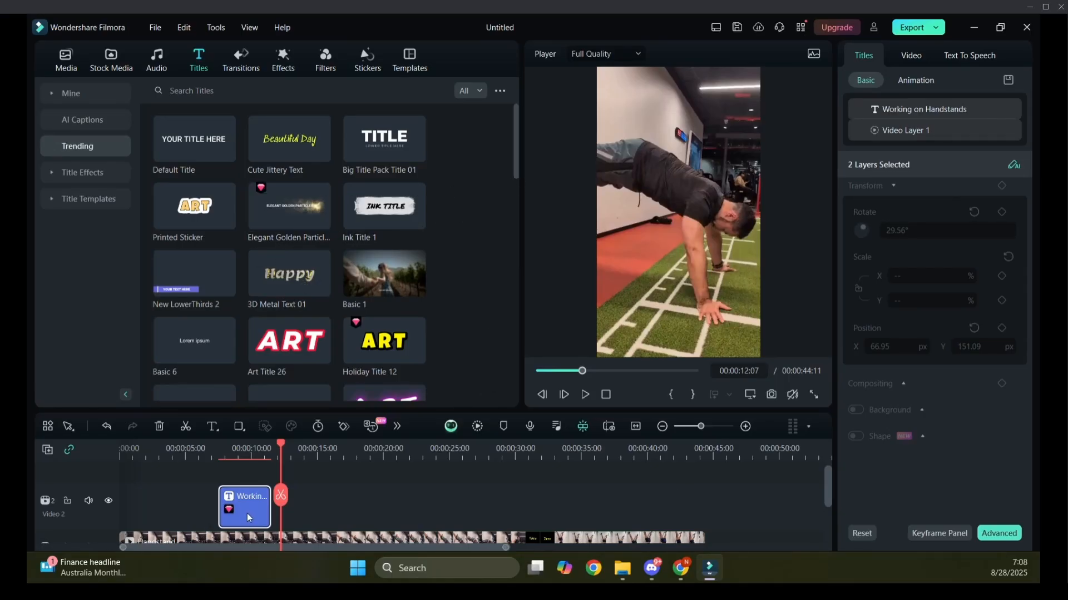
mouse_move(288, 197)
click(196, 515)
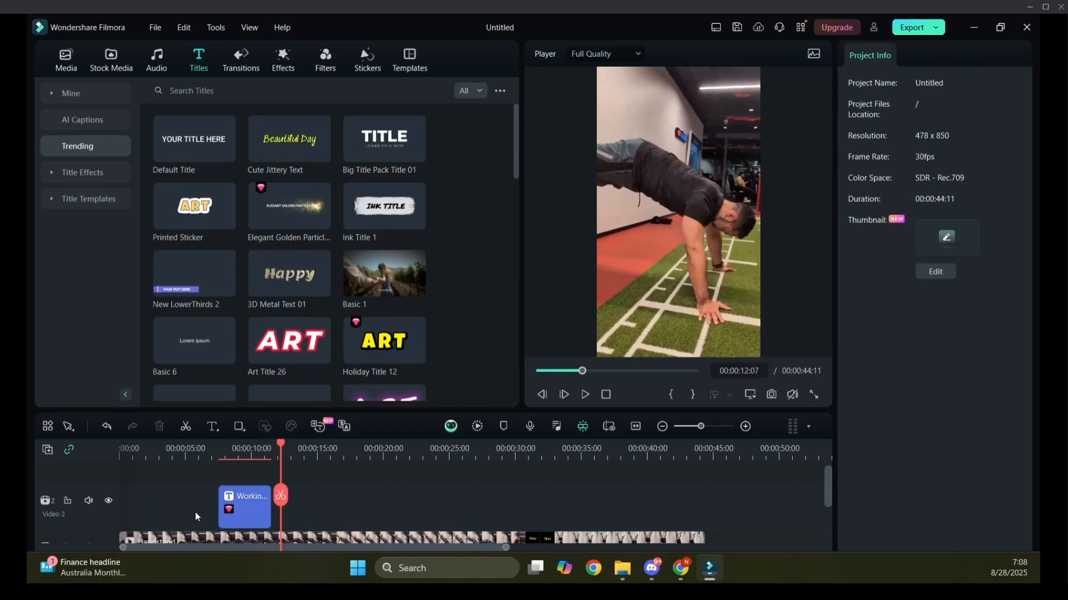
click(258, 523)
key(Delete)
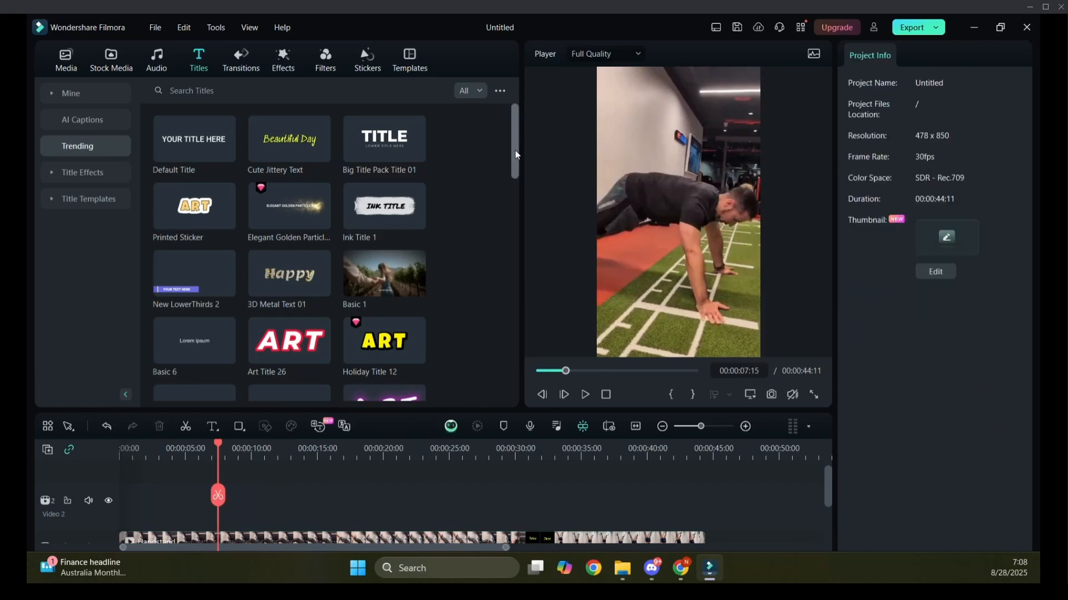
- Preview the Fire Particle Pack Title and Glow Title 1 presets among the trending titles
drag(515, 150, 511, 208)
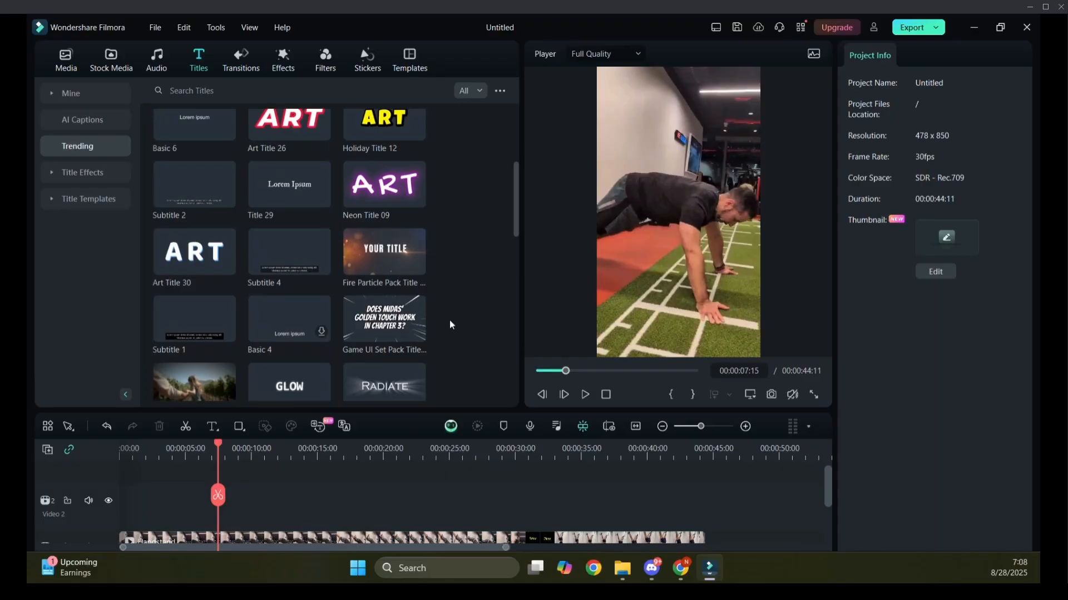
scroll(448, 317, down, 2)
click(377, 186)
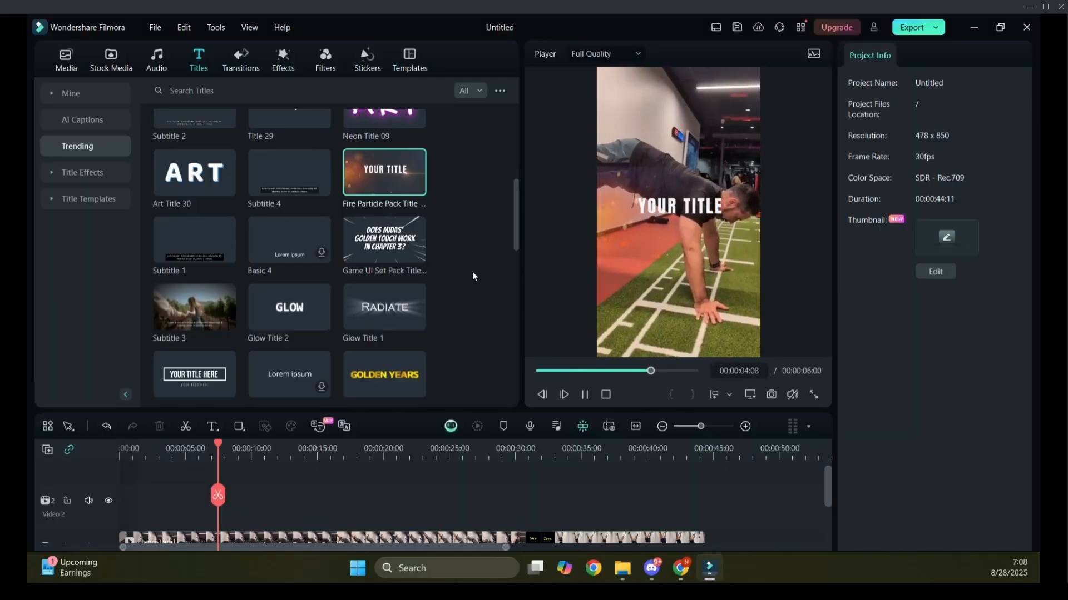
drag(513, 232, 514, 252)
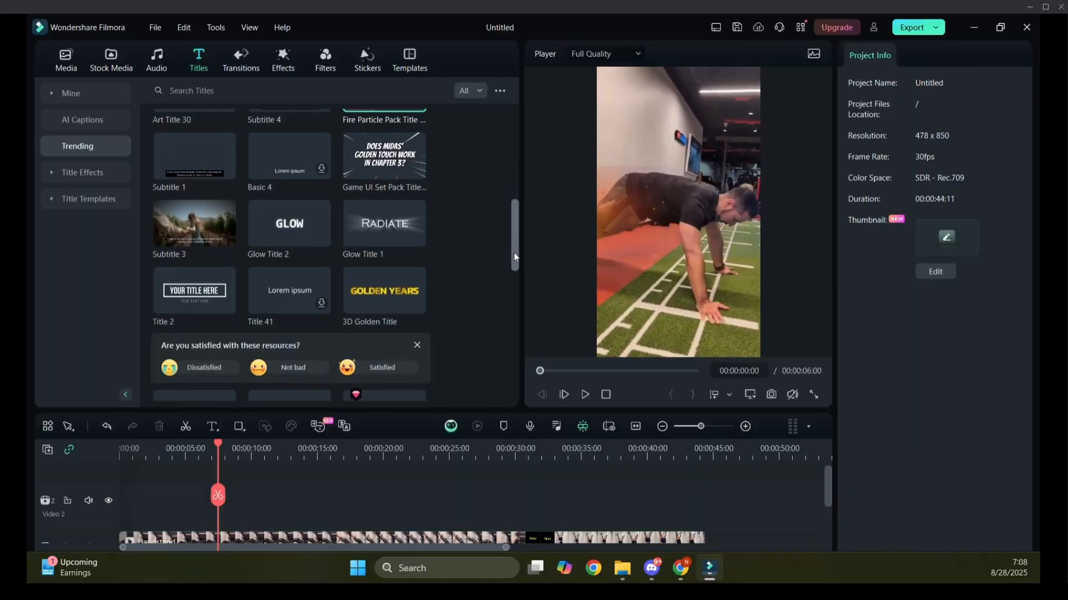
scroll(443, 221, down, 1)
click(377, 190)
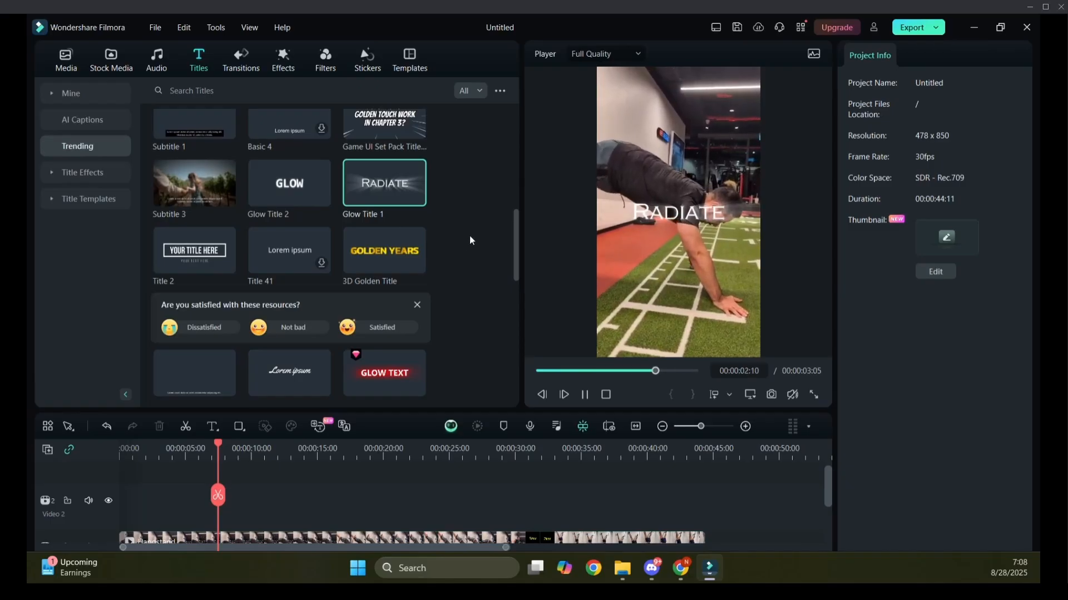
- Preview the 3D Metal Title 02 and Sword Slash Title 10 presets further down the trending titles
scroll(488, 314, down, 10)
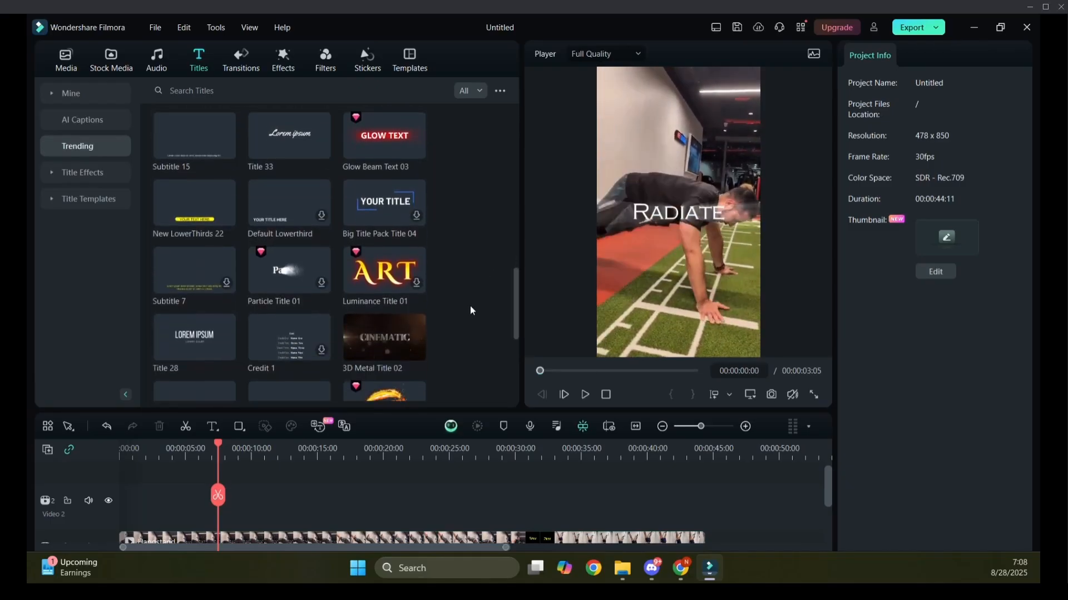
click(382, 258)
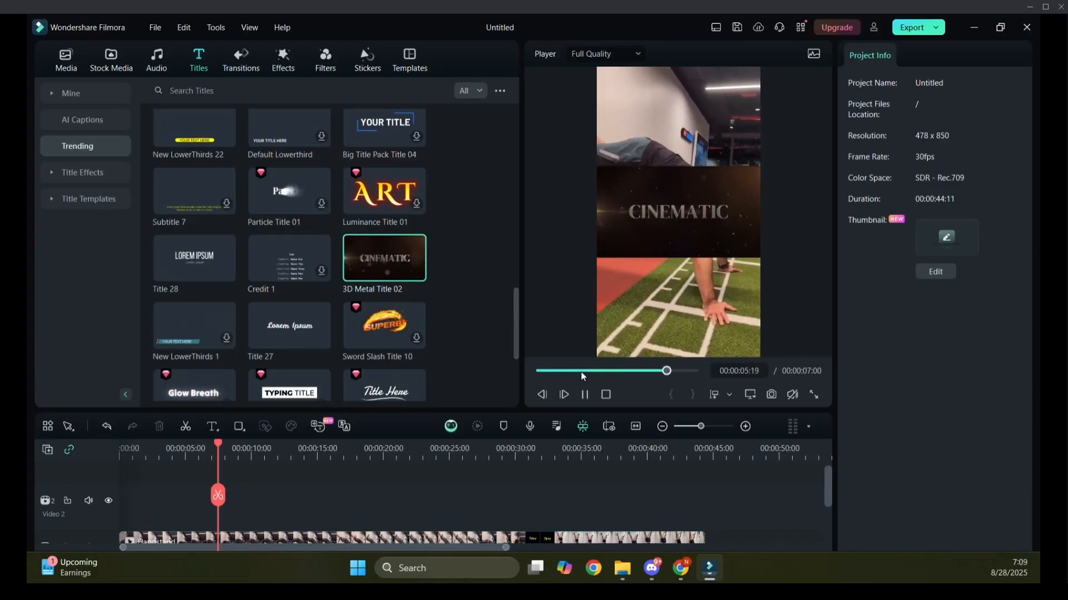
click(497, 317)
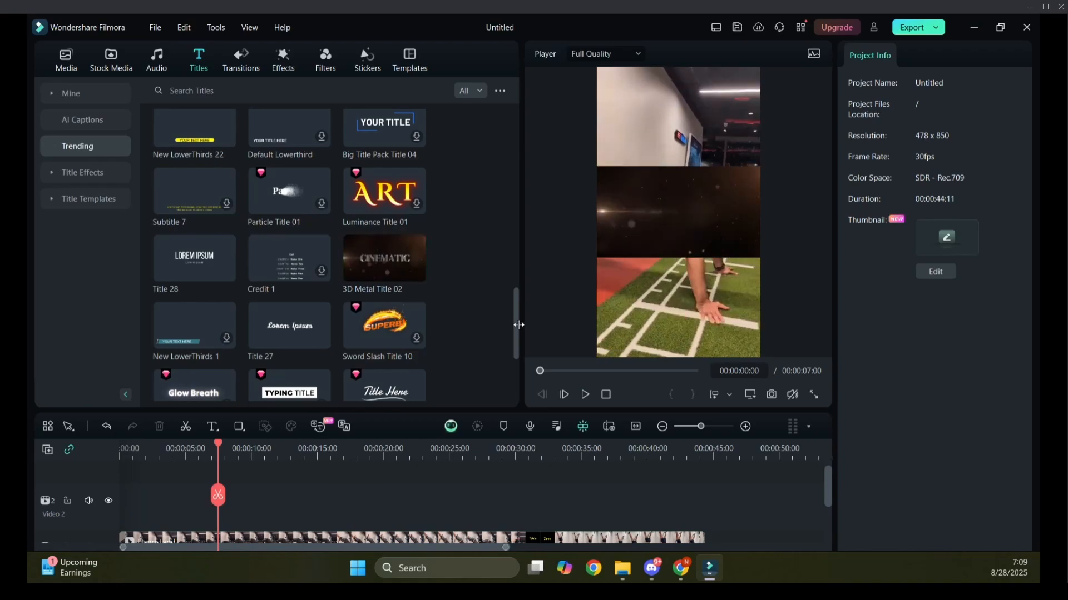
drag(513, 328, 513, 328)
scroll(513, 328, down, 2)
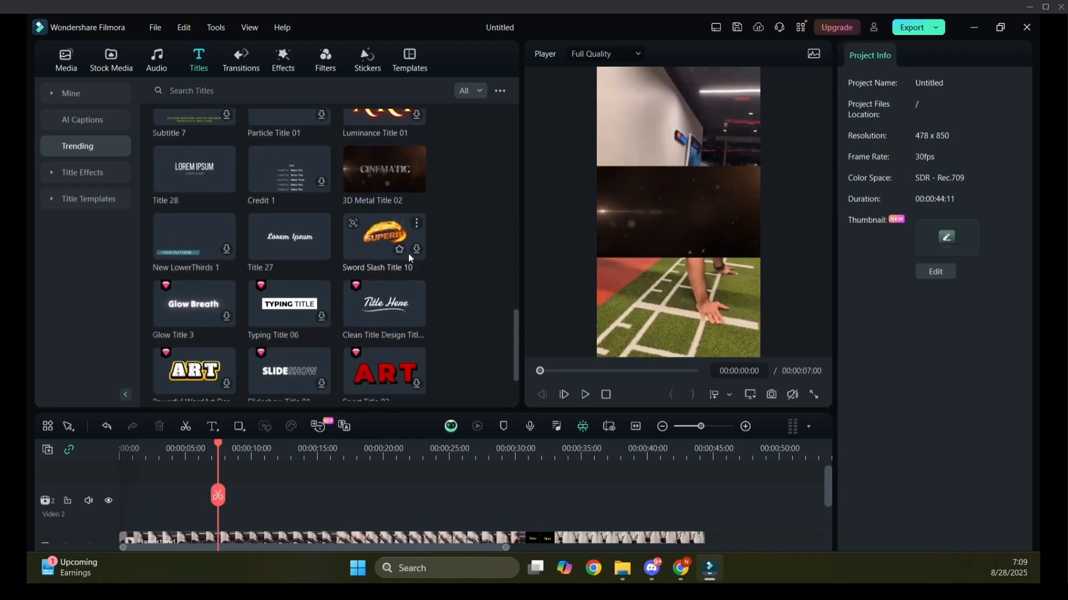
click(365, 245)
scroll(459, 305, down, 1)
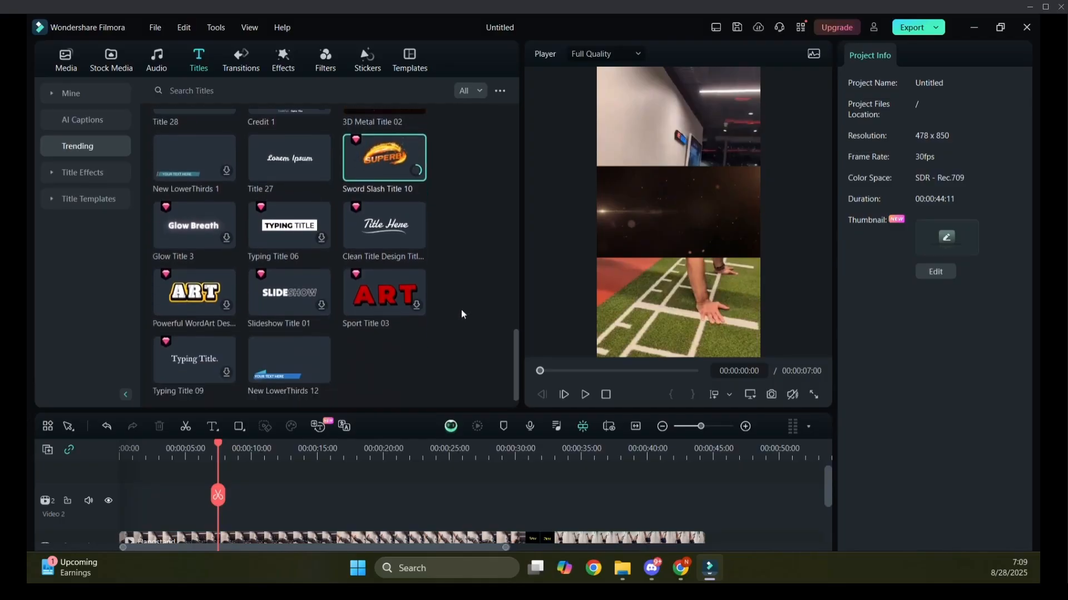
- Preview New LowerThirds 12, add it to the Video 2 track at 00:00:07:15, and move the playhead to 00:00:09:27
click(277, 345)
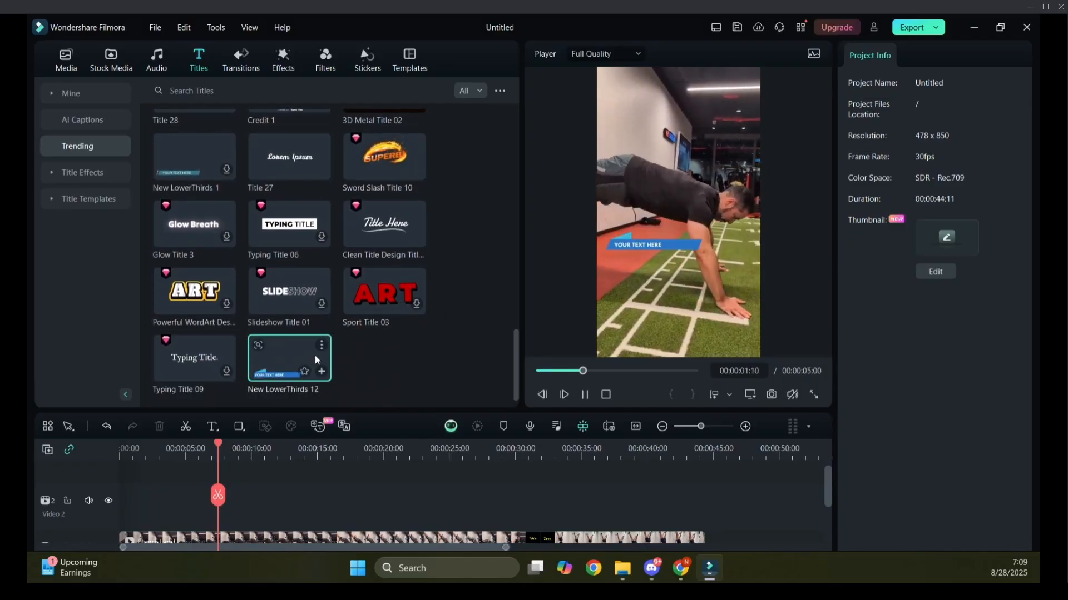
drag(294, 351, 225, 514)
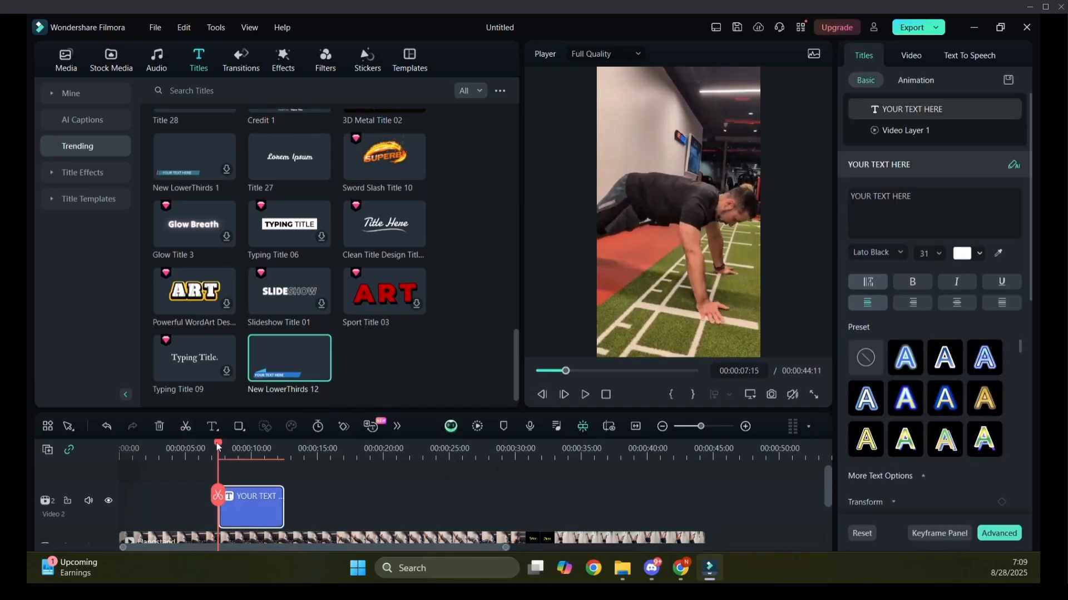
drag(218, 446, 252, 452)
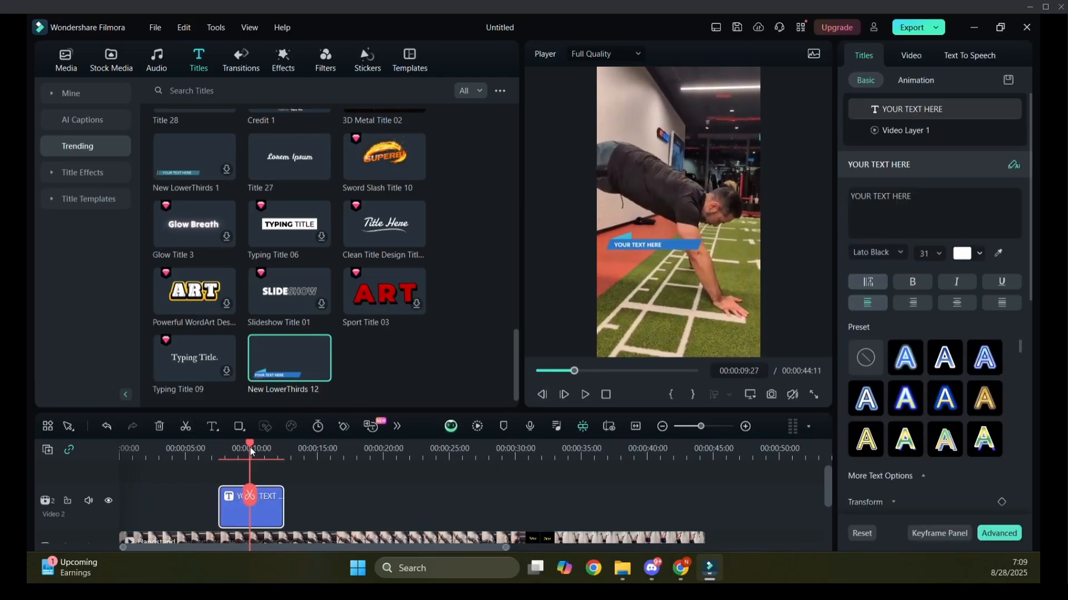
- Compare the lower third's text and video layers, and replace its placeholder text with "Handstand"
click(916, 133)
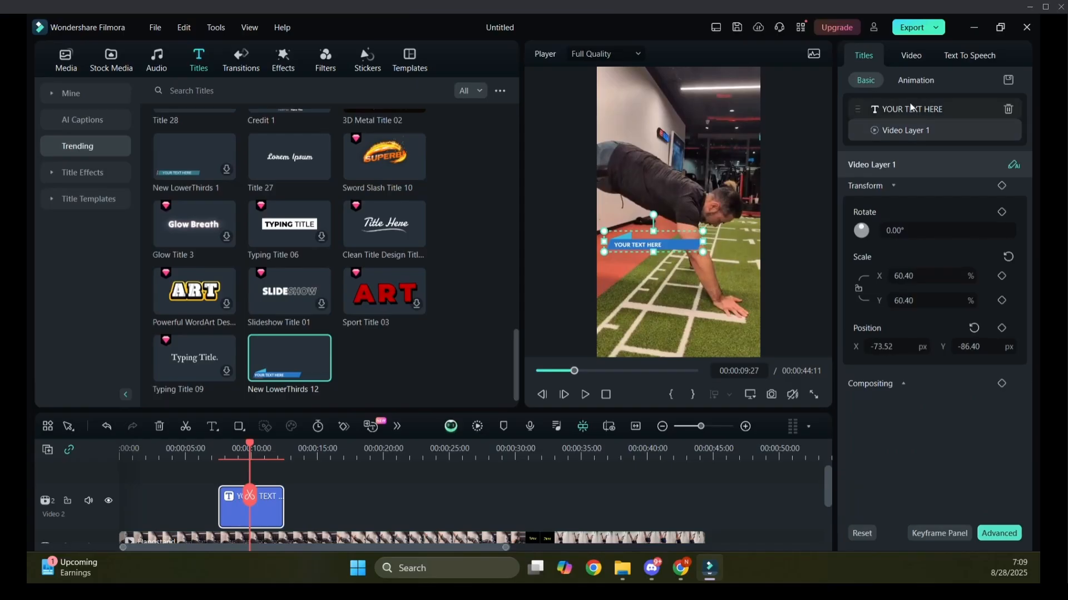
click(915, 109)
click(918, 133)
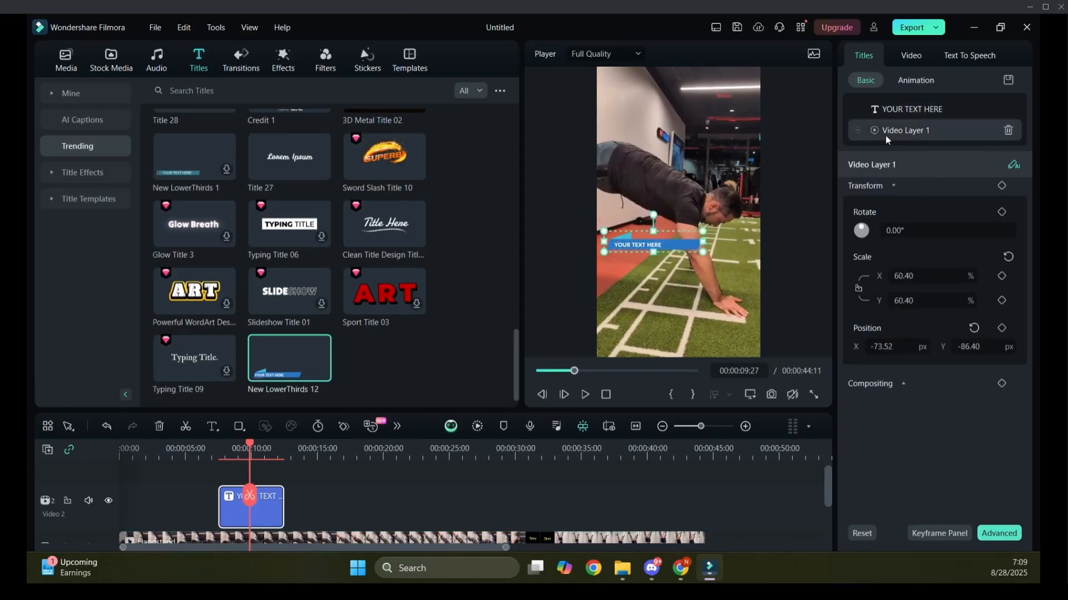
click(909, 107)
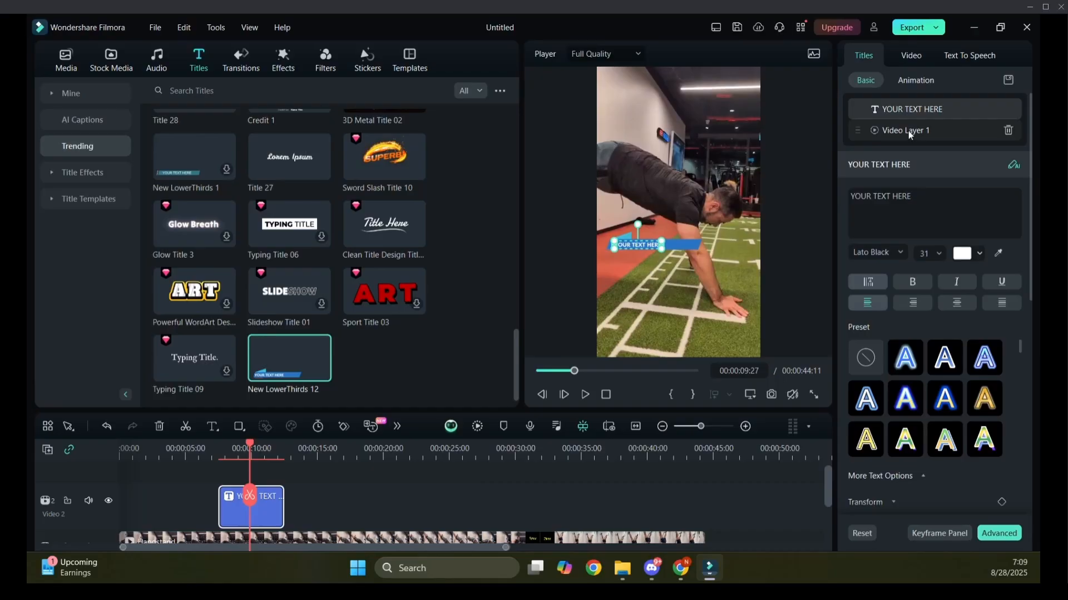
click(908, 132)
click(913, 109)
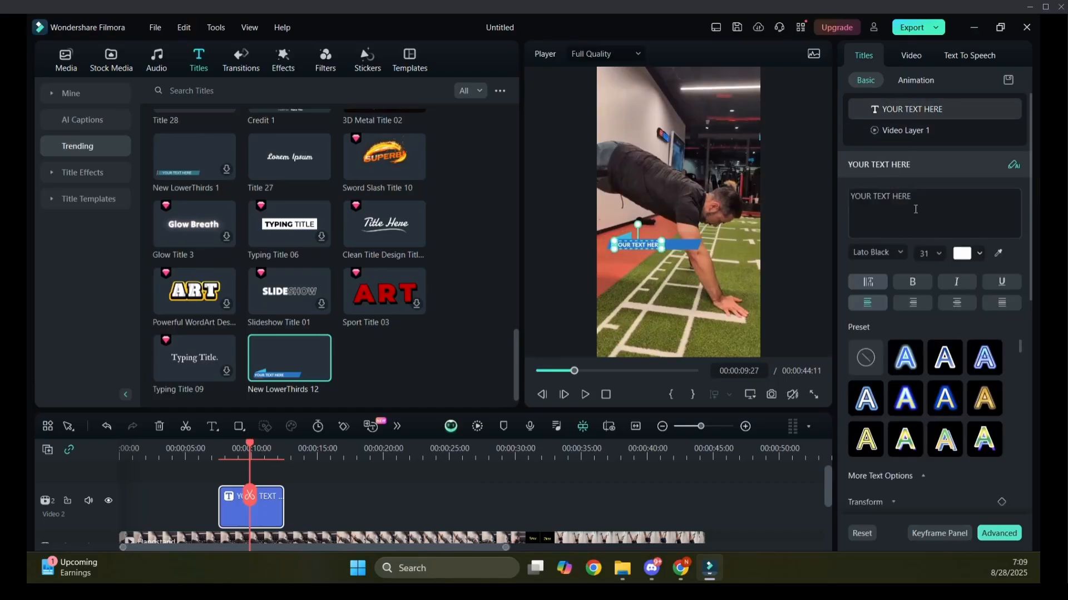
drag(915, 209, 846, 191)
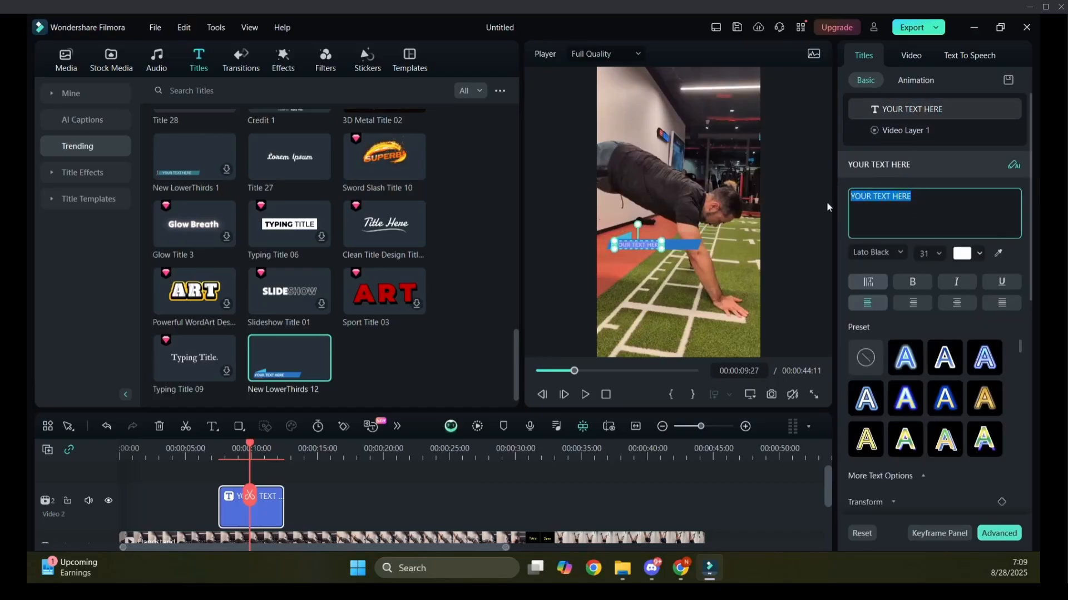
text(Handstand)
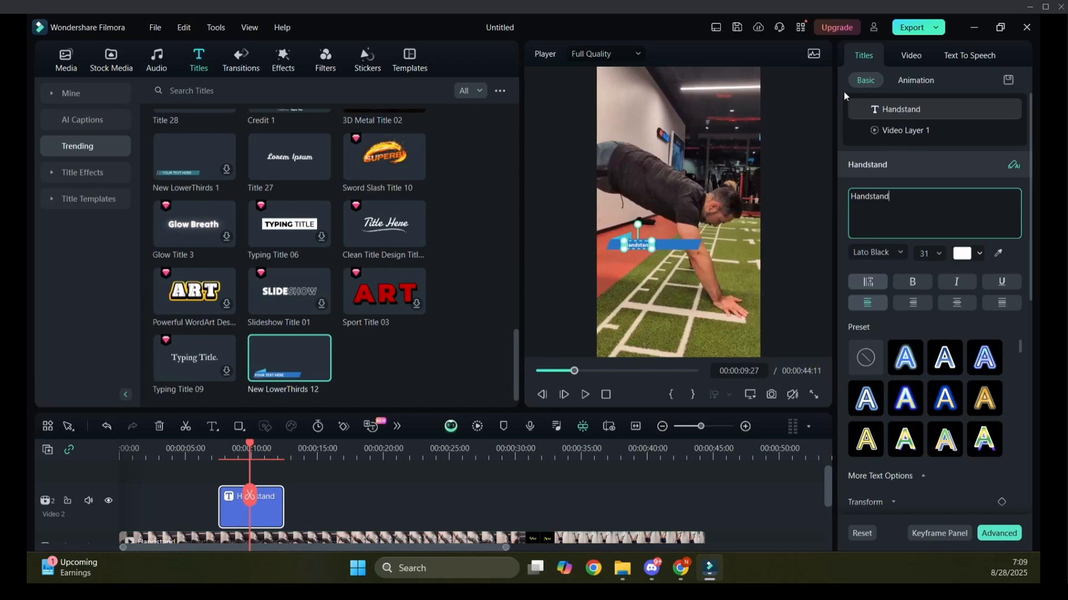
- Delete Video Layer 1, the blue banner behind the Handstand text, from the lower third
click(936, 133)
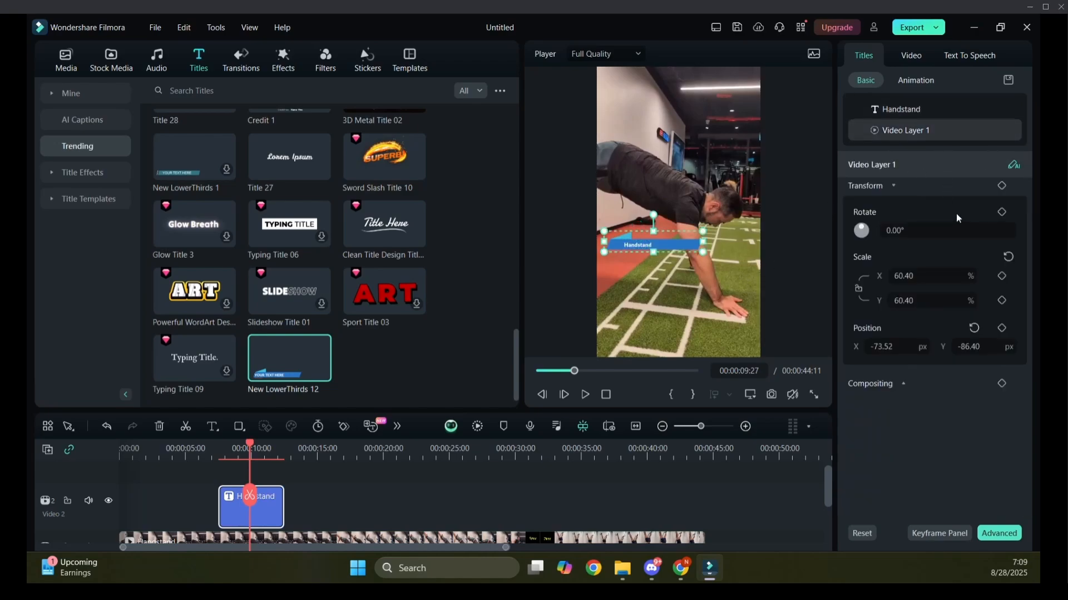
mouse_move(1018, 133)
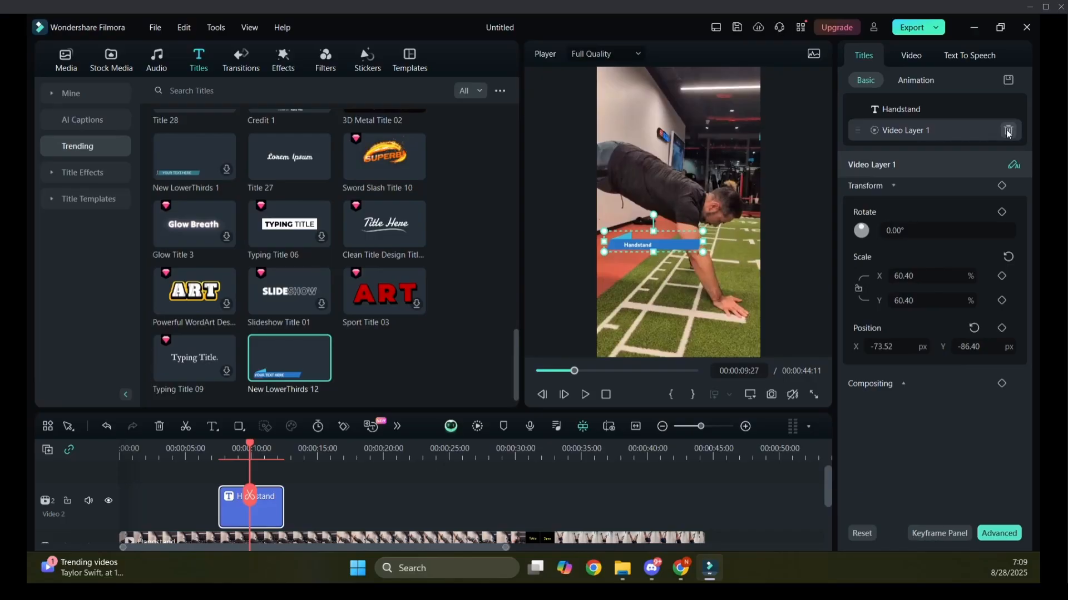
click(1008, 133)
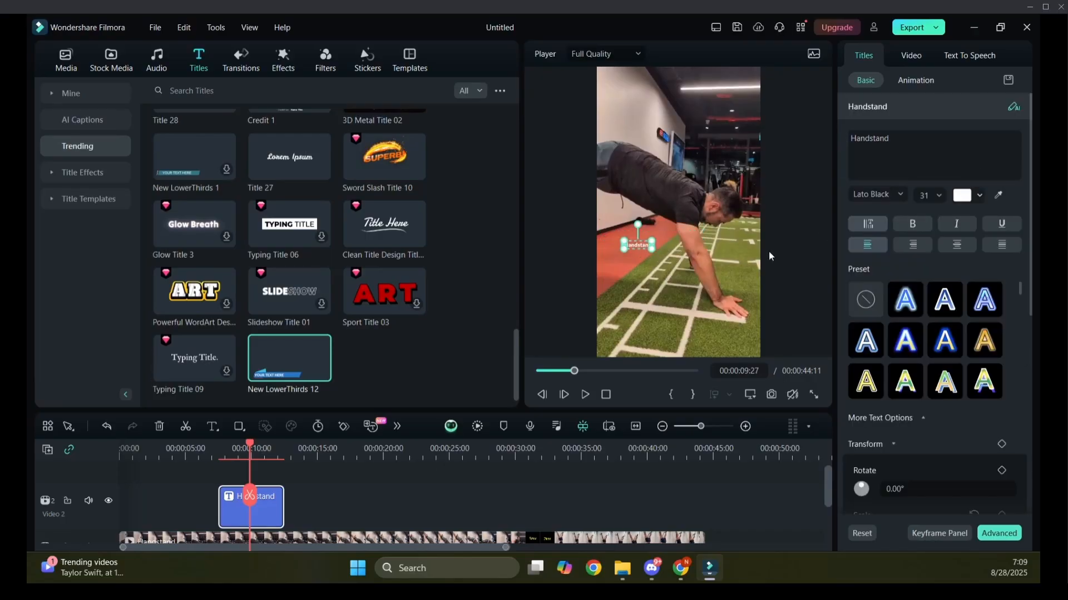
- Enlarge the Handstand text to size 126 and move it down over the turf, and delete this text layer
drag(653, 249, 624, 271)
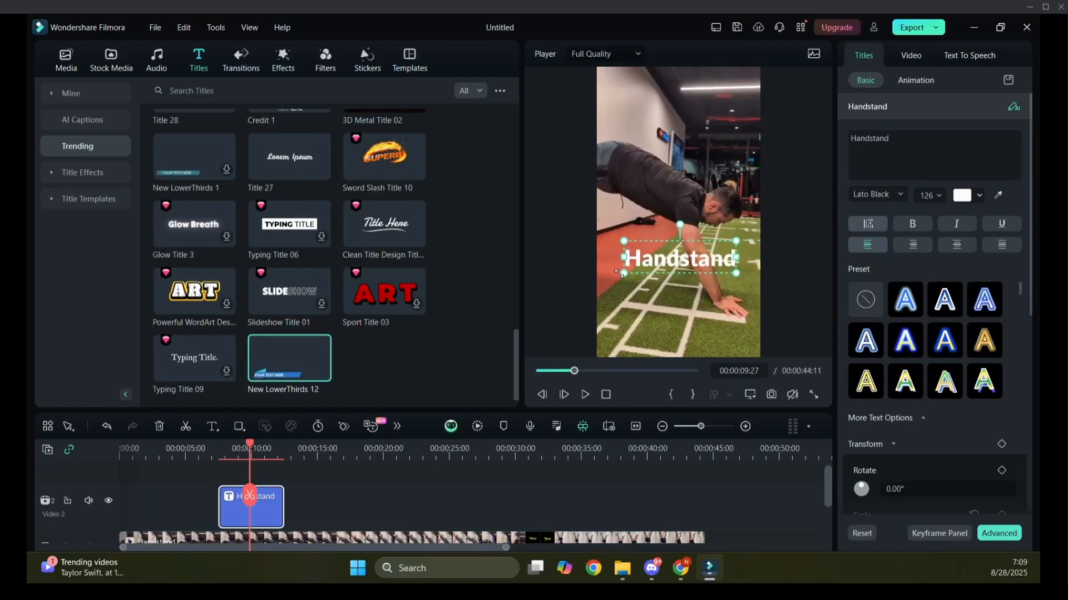
drag(691, 245, 681, 299)
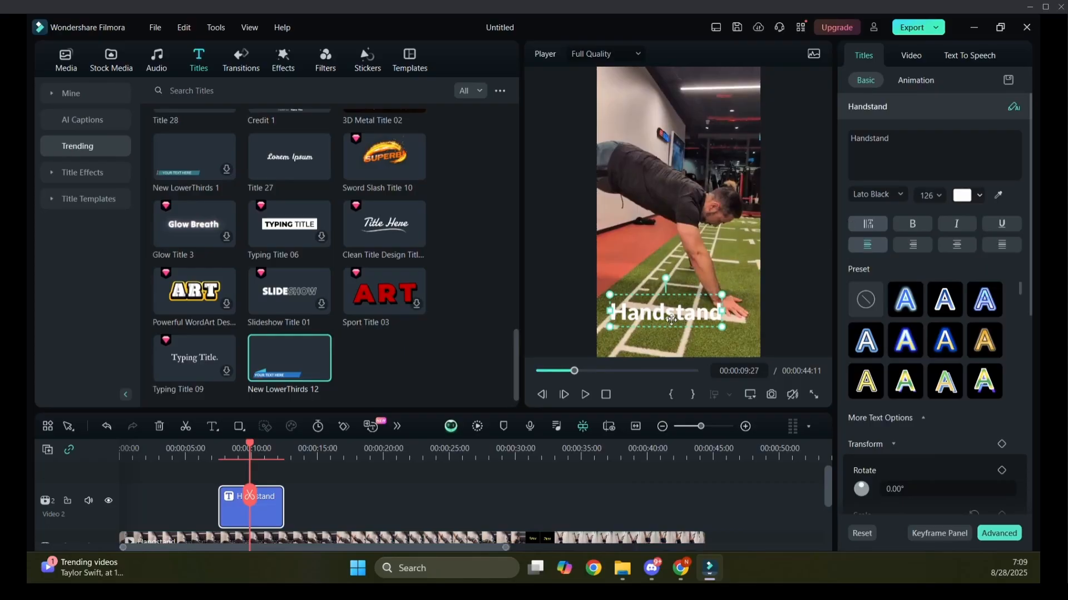
key(Delete)
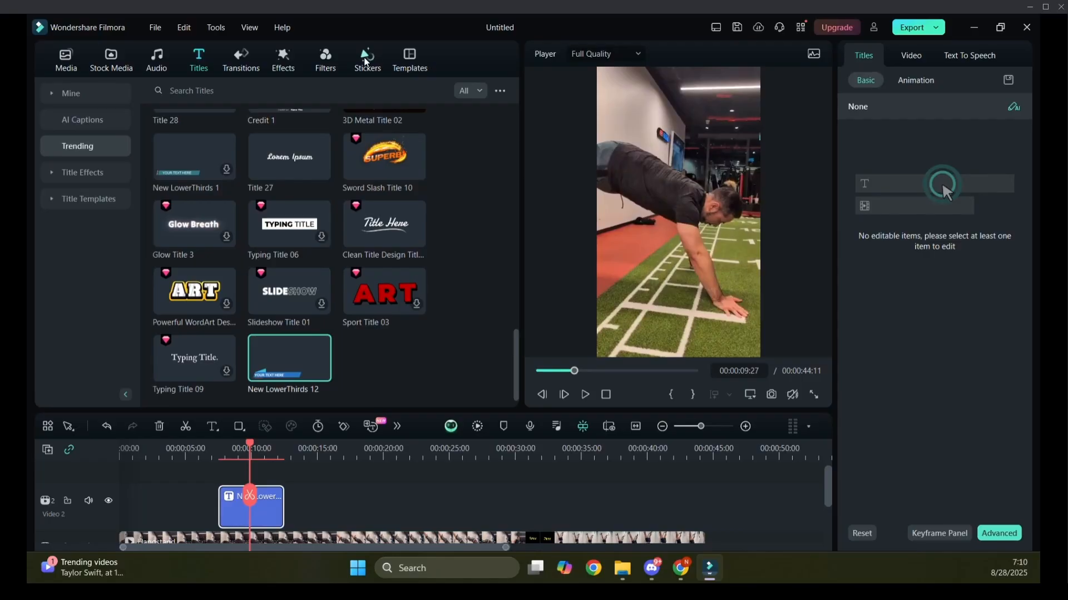
- Download the blue thumbs-up sticker from the Trending stickers and try placing it directly over the video preview
click(366, 62)
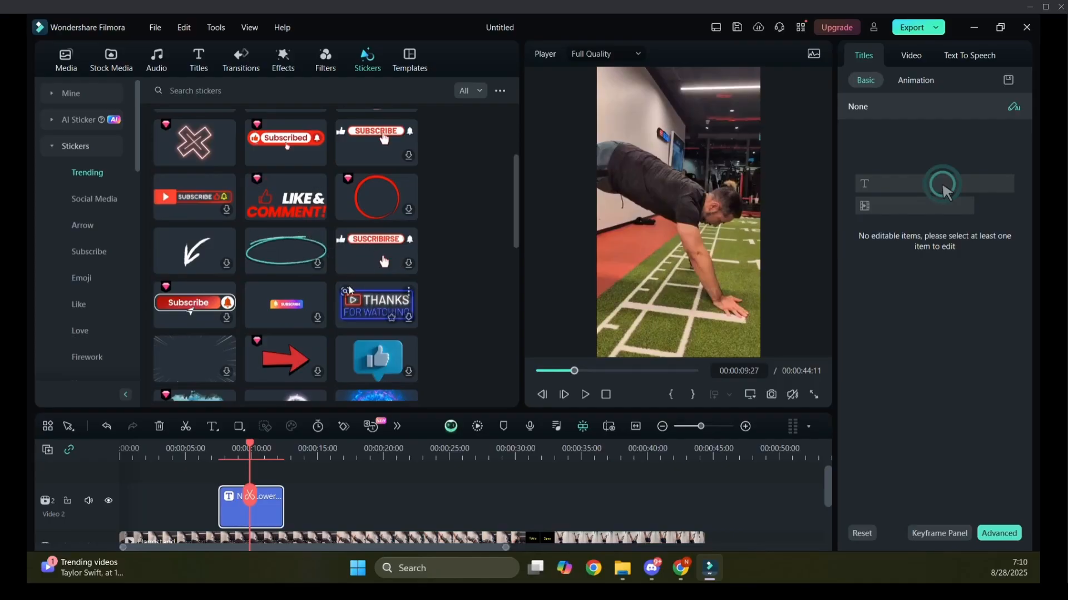
scroll(429, 258, down, 3)
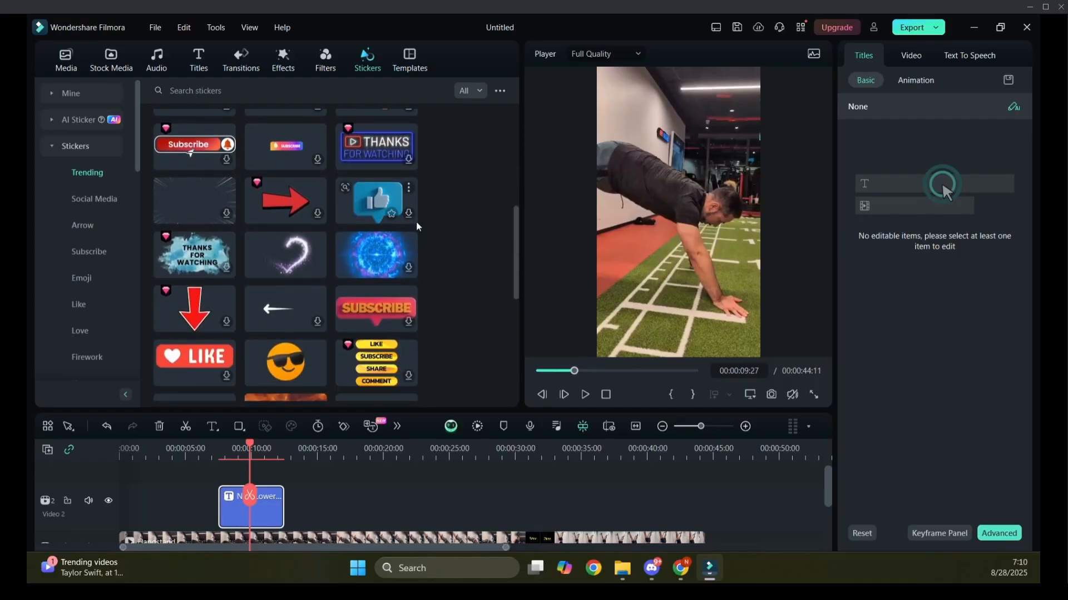
scroll(437, 320, up, 3)
click(371, 362)
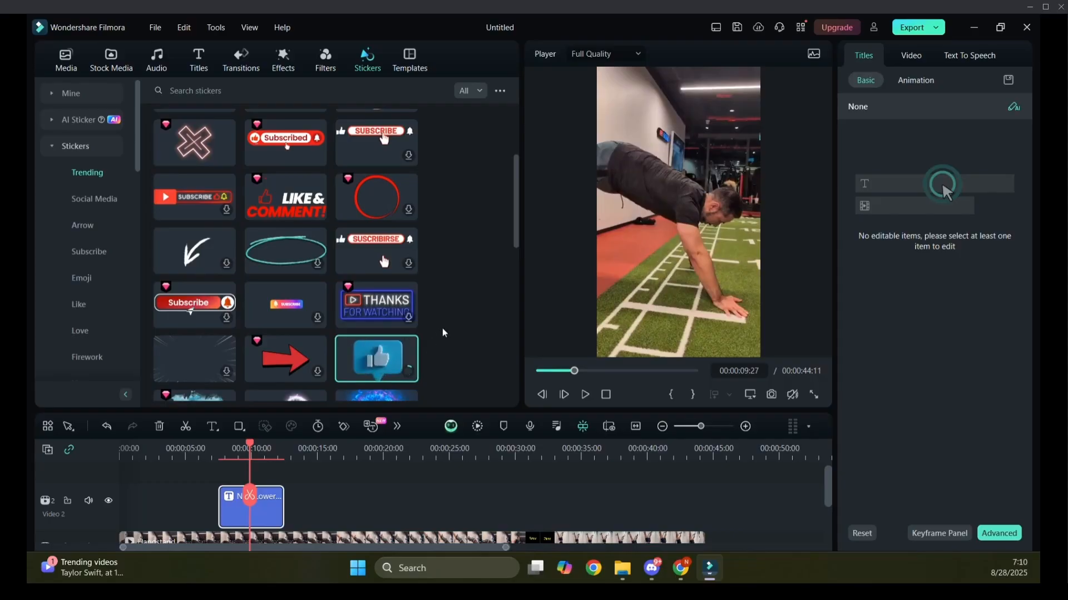
drag(372, 362, 694, 109)
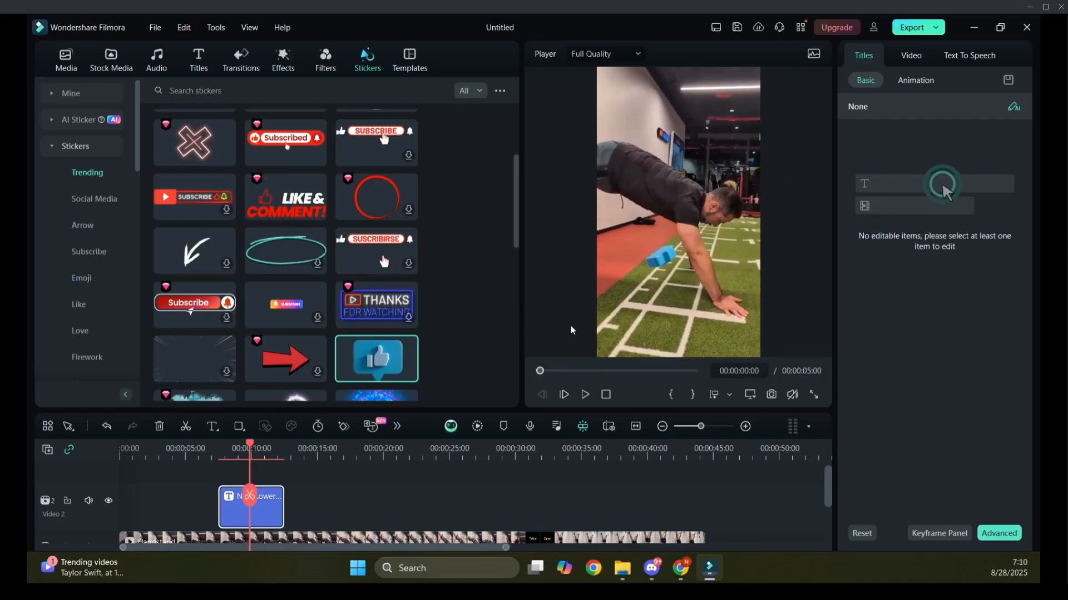
- Delete the emptied New LowerThirds 12 clip from the Video 2 track
click(337, 523)
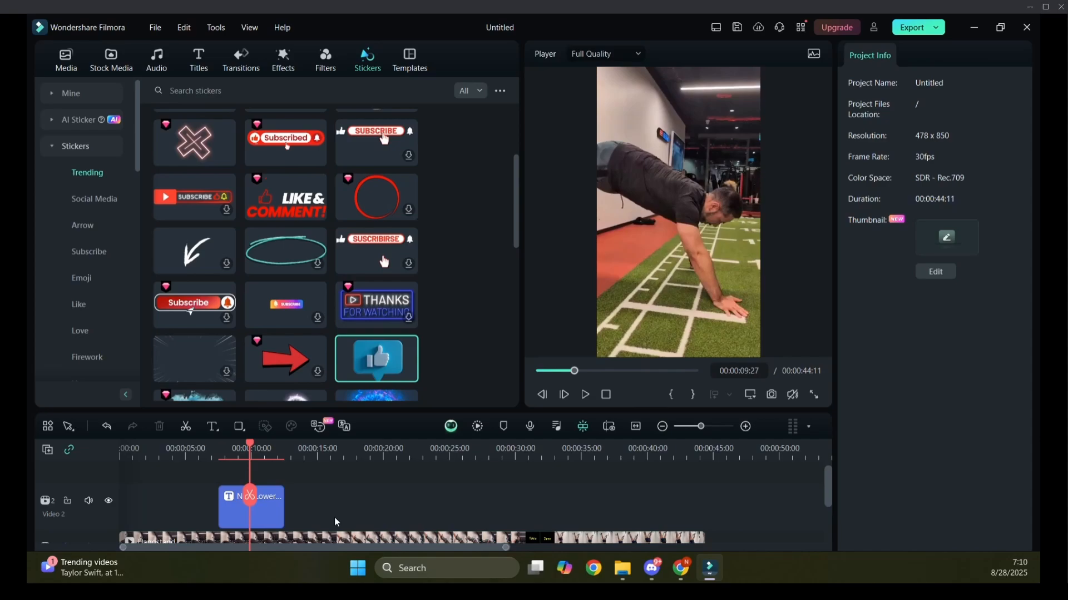
click(257, 520)
key(Delete)
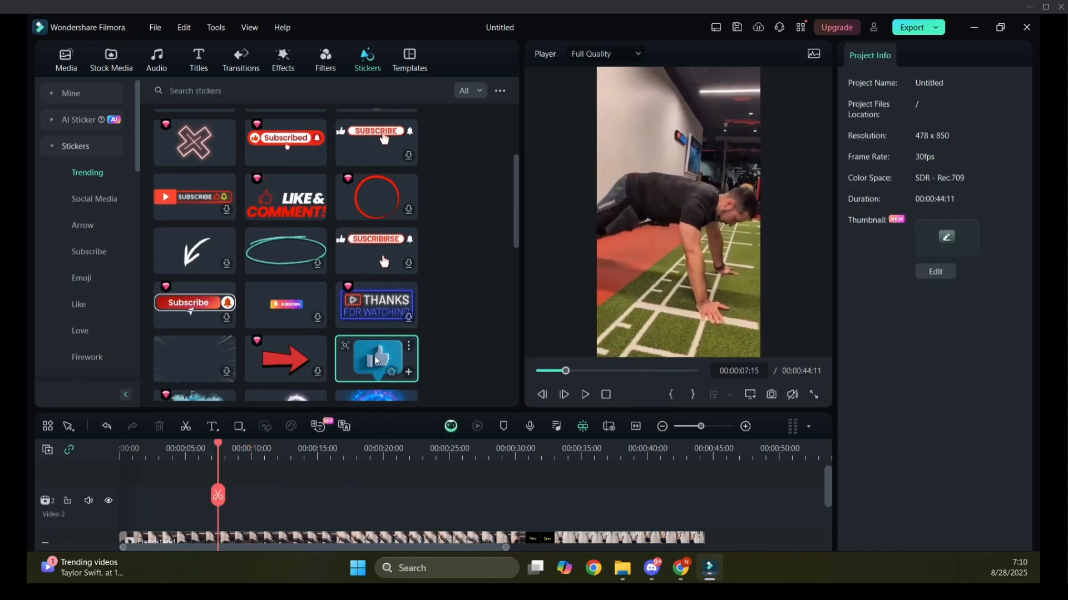
- Add the blue thumbs-up sticker to the Video 2 track above the Handstand clip, starting at 00:00:07:15
drag(377, 360, 234, 517)
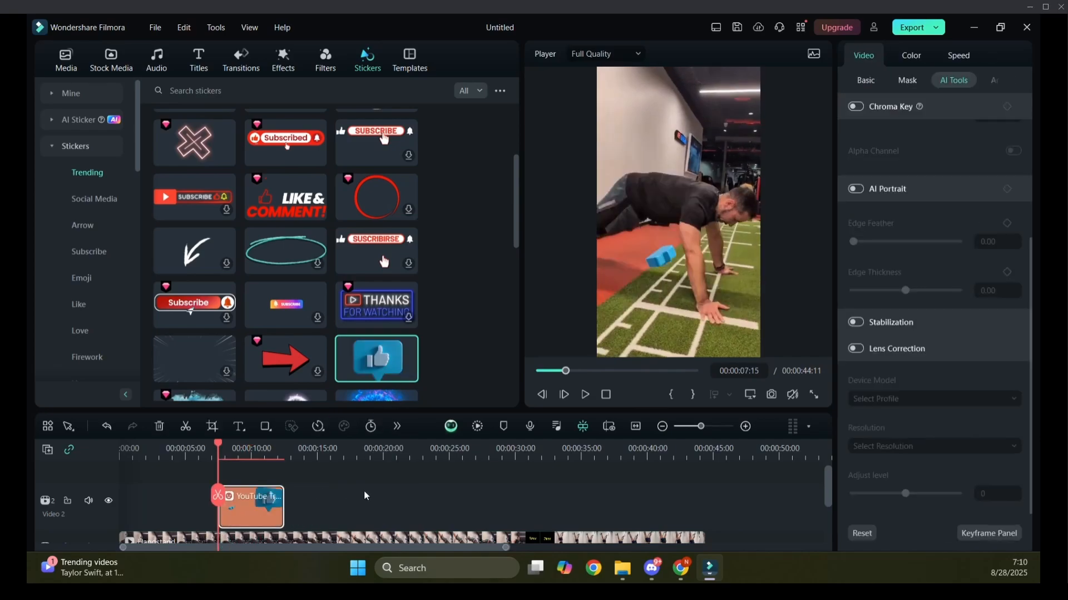
scroll(369, 494, down, 2)
scroll(368, 494, up, 2)
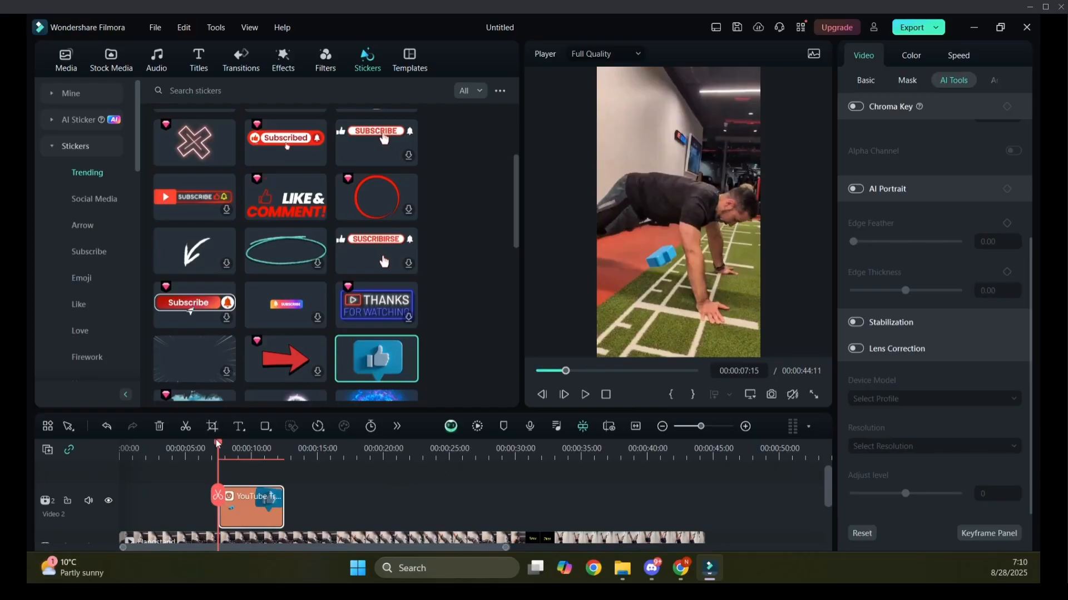
- Preview the thumbs-up sticker in playback, shrink it and move it to the upper-right area of the video frame
drag(218, 445, 155, 445)
click(587, 394)
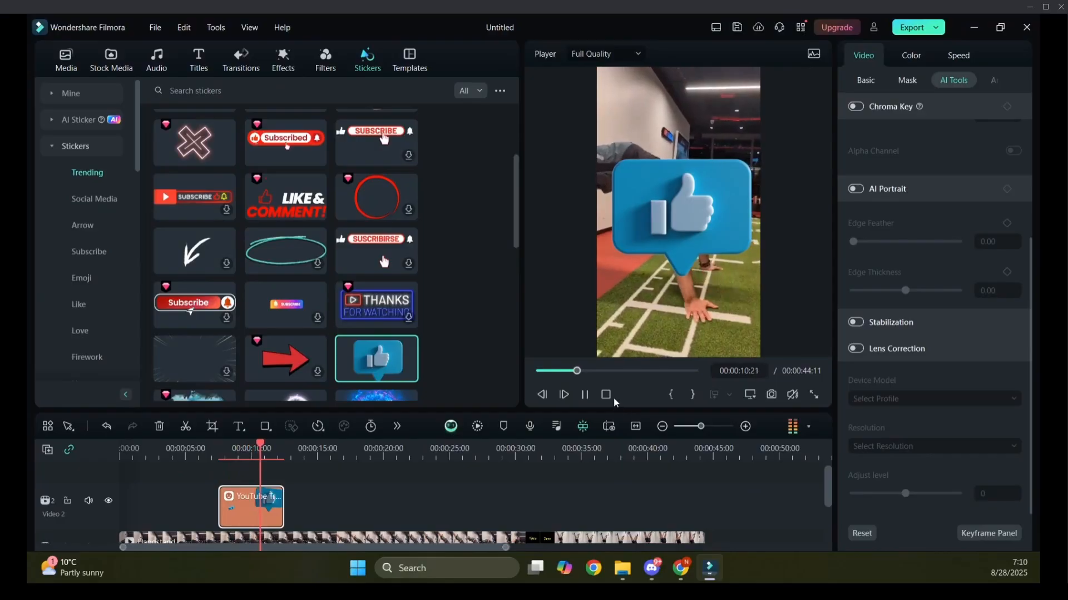
click(584, 395)
click(700, 204)
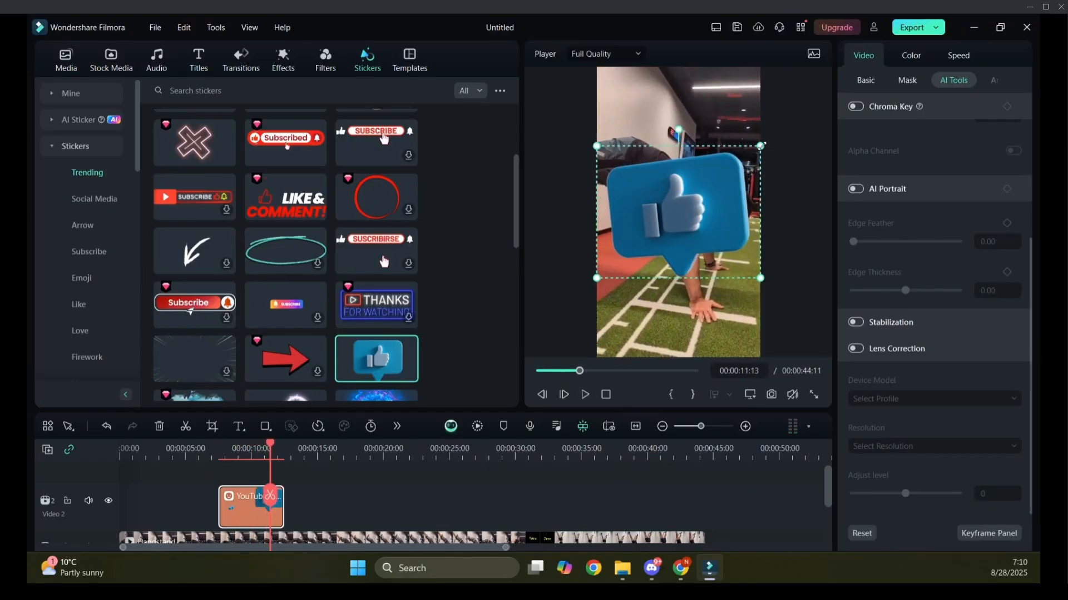
drag(760, 147, 720, 114)
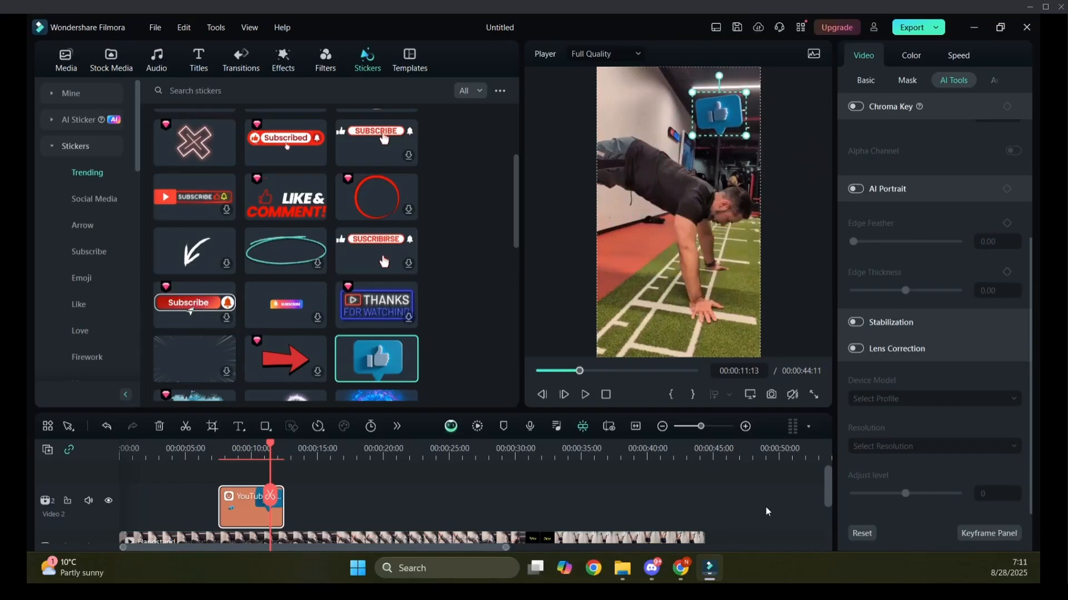
- Search the Sound Effect audio library for "bell"
scroll(768, 509, down, 2)
scroll(772, 505, up, 3)
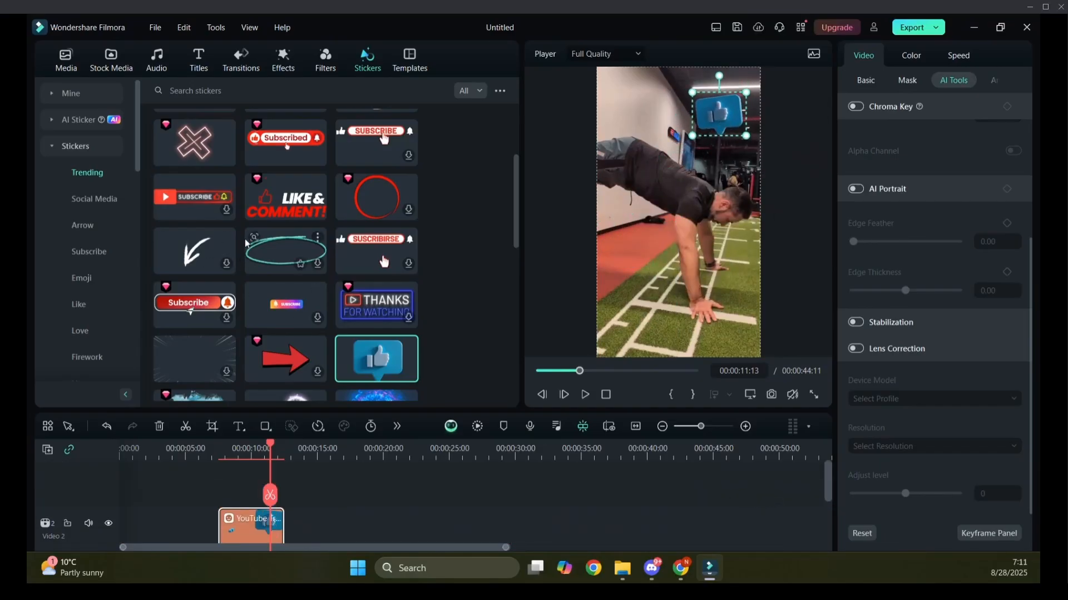
click(160, 63)
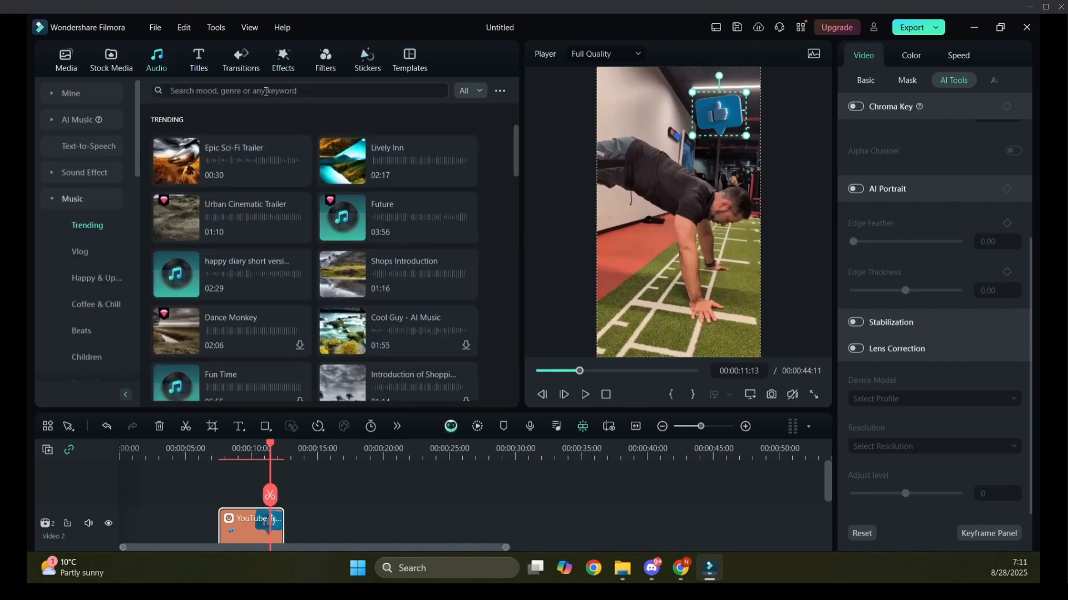
click(263, 91)
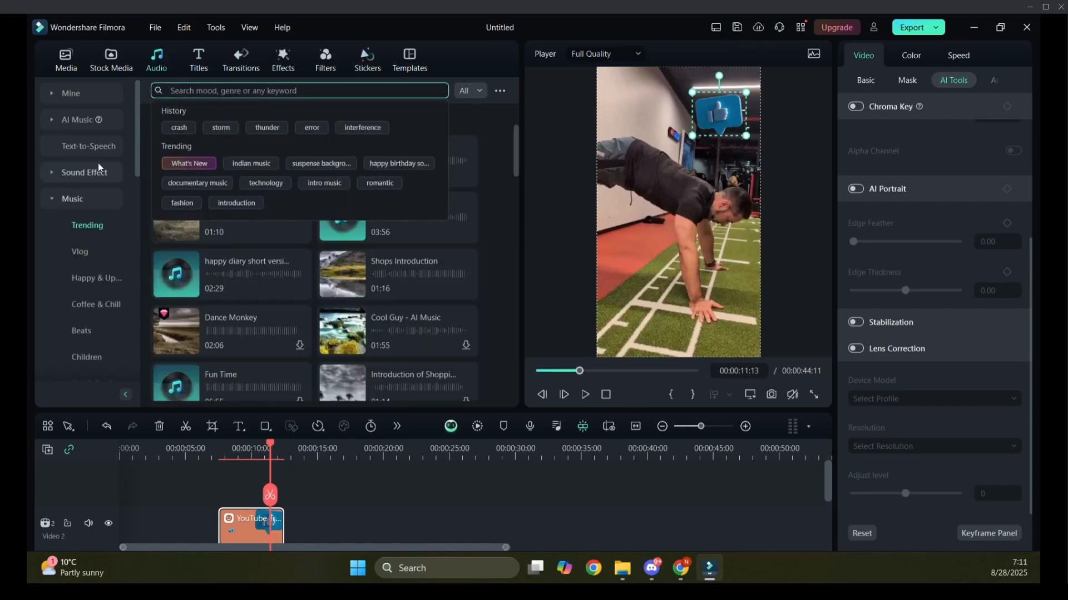
click(77, 171)
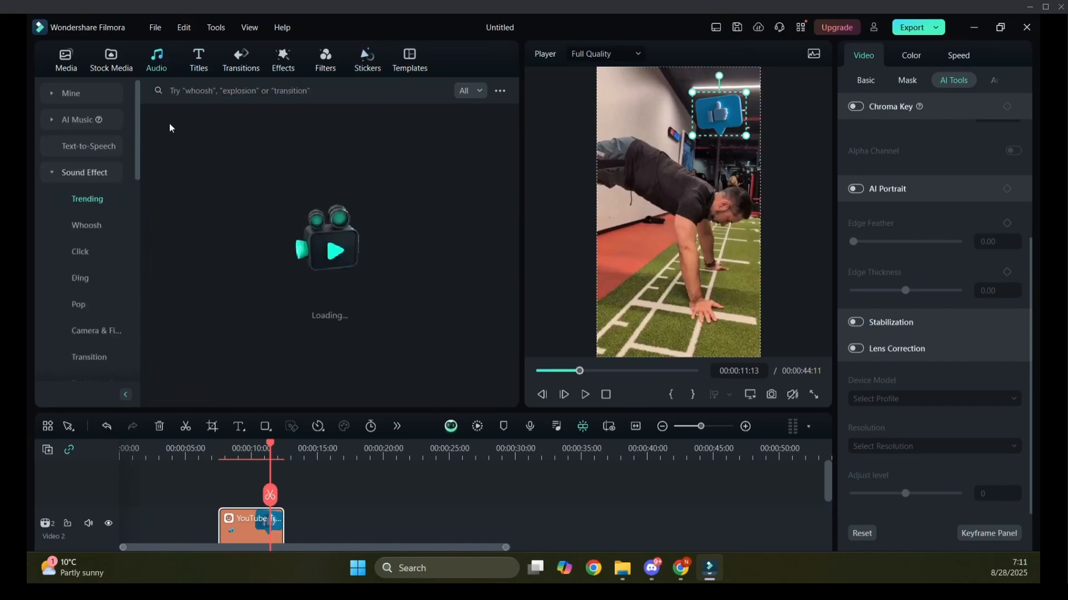
click(213, 96)
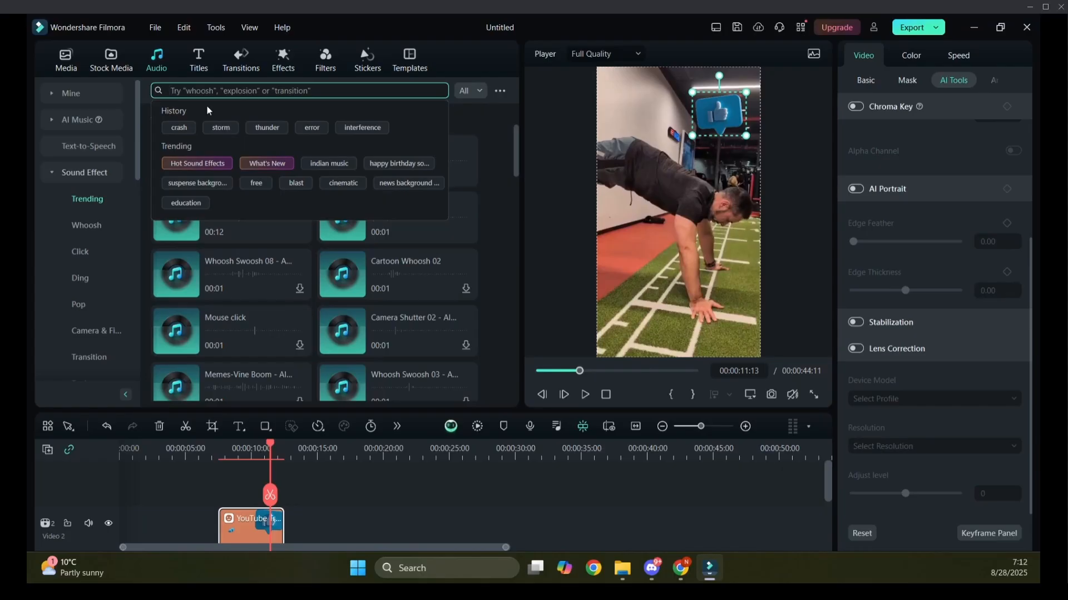
text(bell)
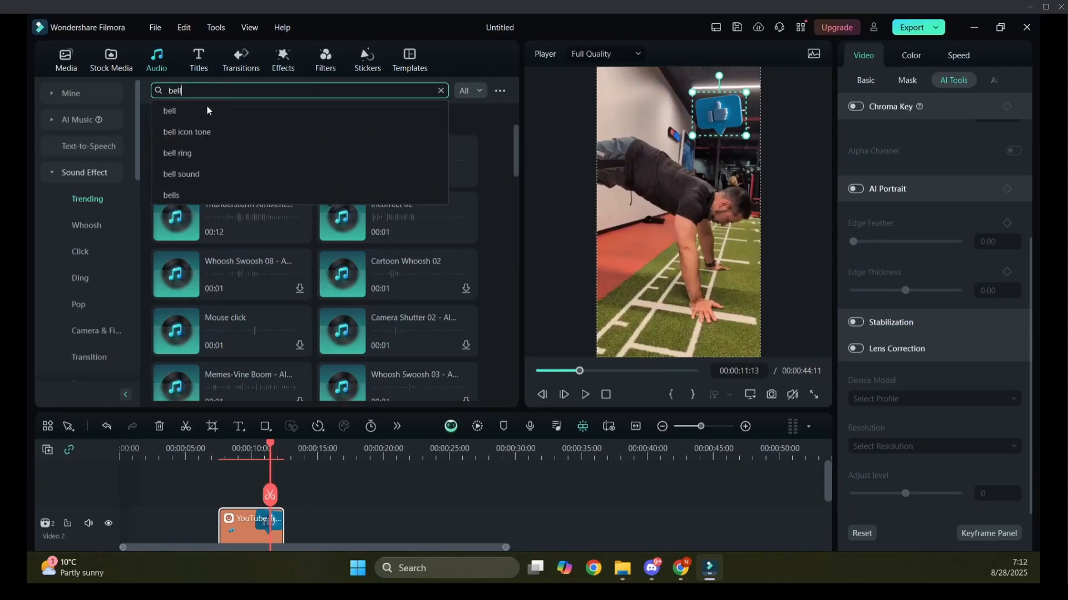
key(Return)
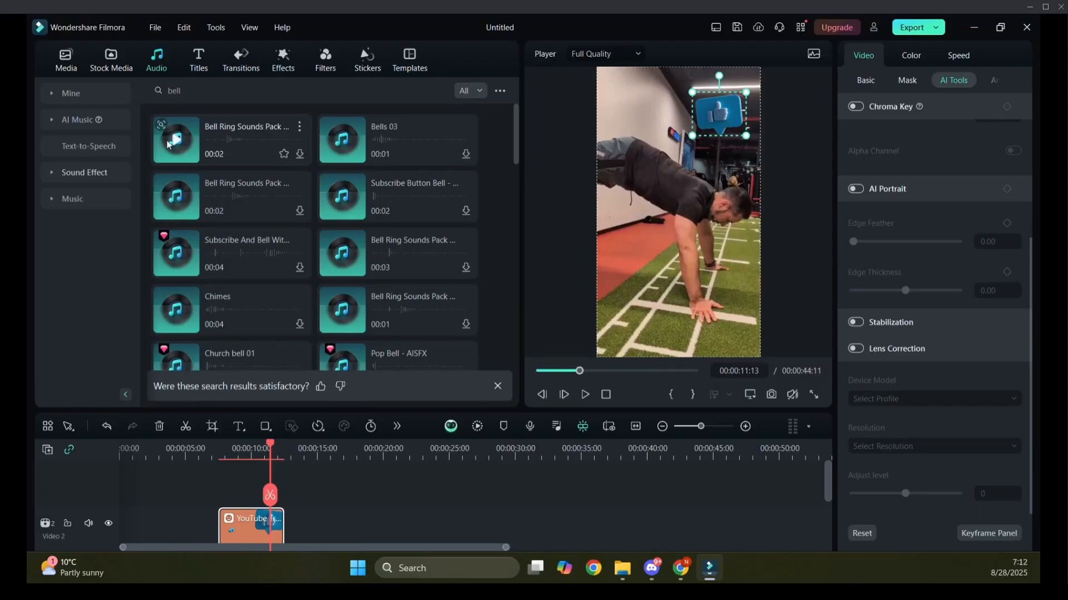
- Preview the first two Bell Ring Sounds Pack results with player volume at 100, and add the second to Audio 1 at the sticker's start
click(177, 142)
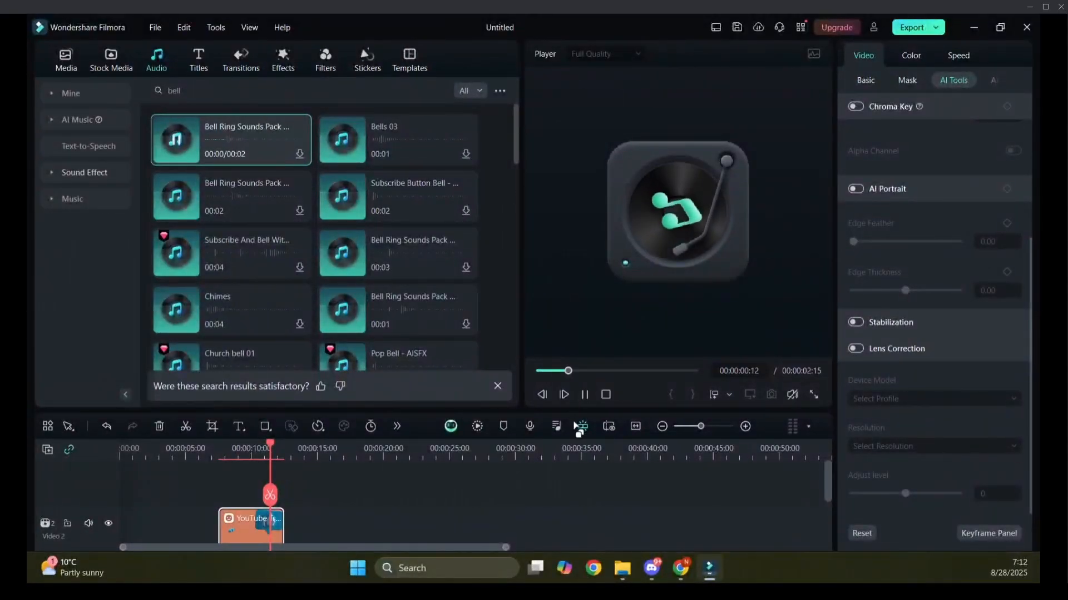
mouse_move(794, 399)
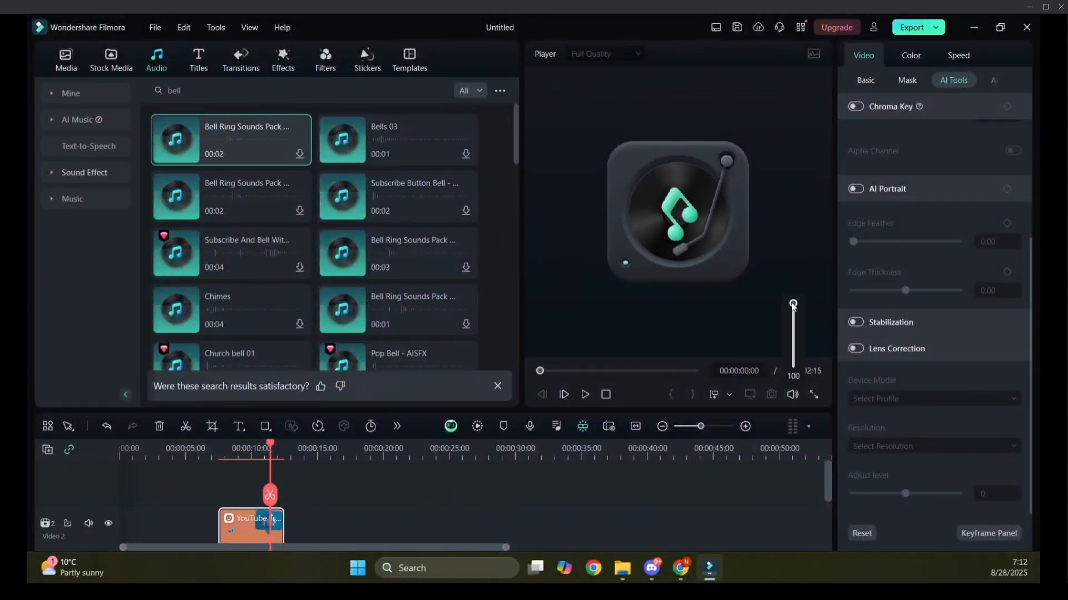
click(178, 199)
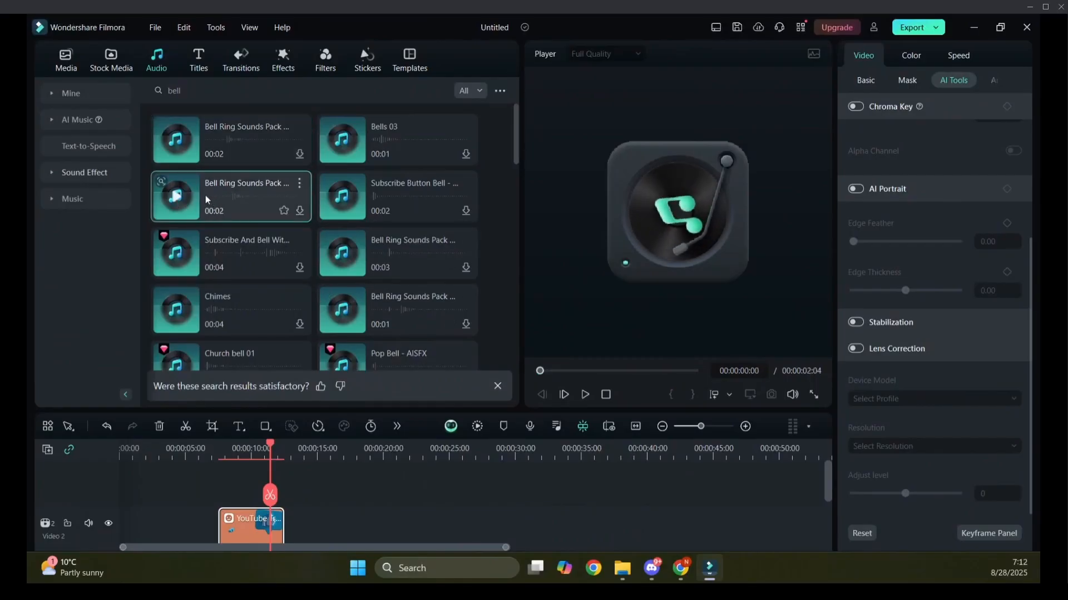
drag(210, 193, 225, 506)
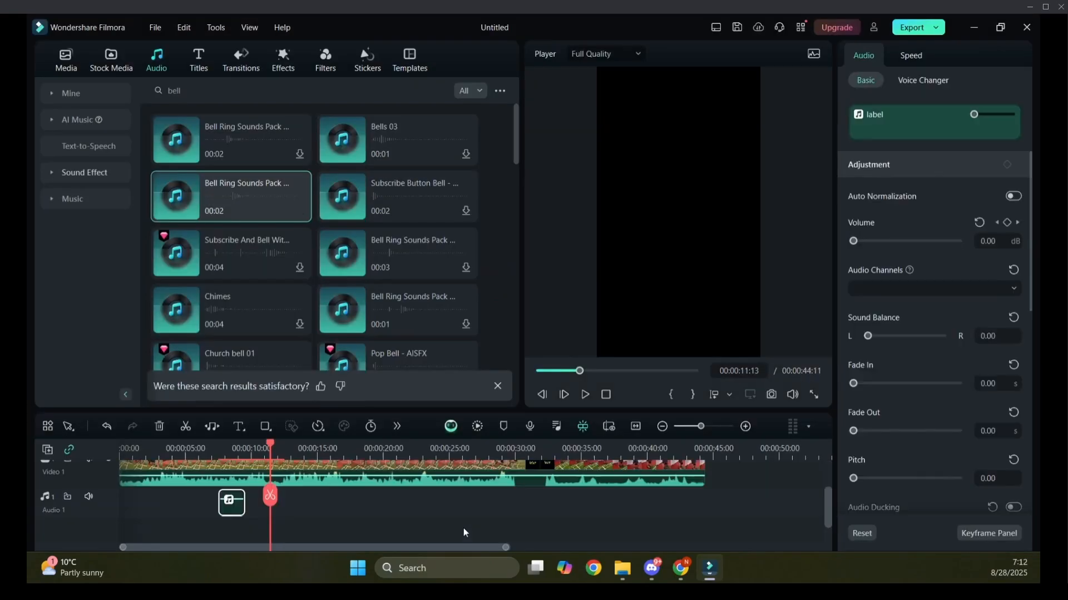
- Play the timeline from 00:00:01:12 through the sticker's appearance to check the bell sound's timing
scroll(364, 518, down, 2)
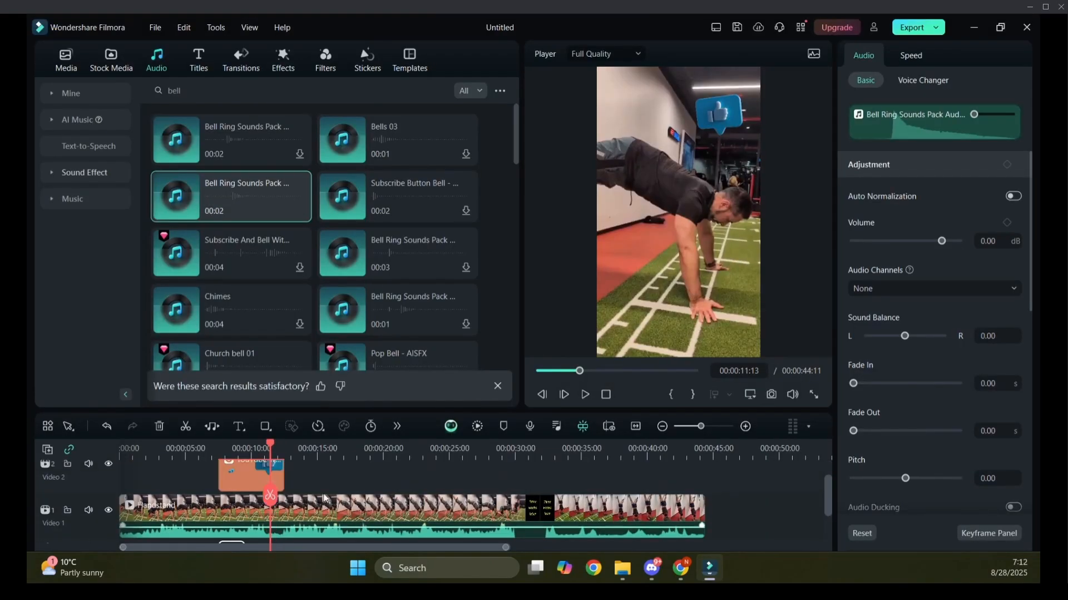
drag(273, 446, 187, 455)
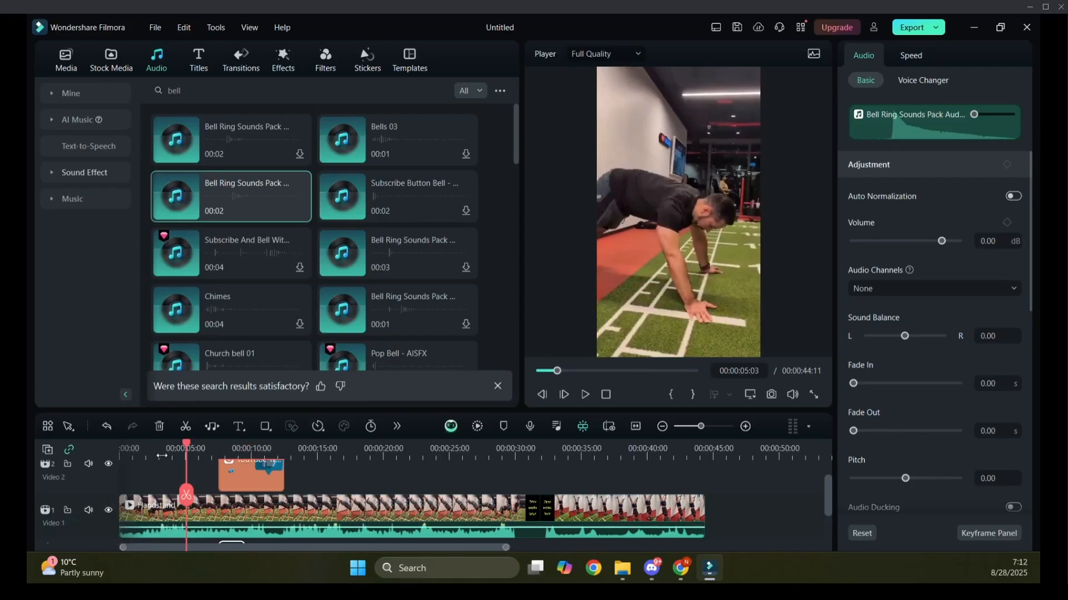
drag(186, 447, 135, 451)
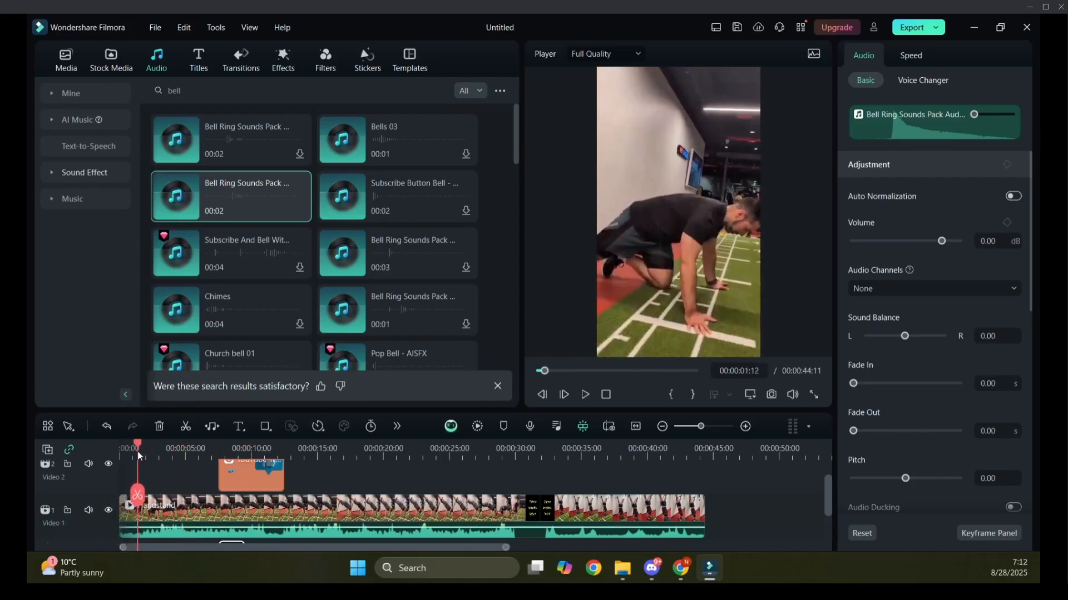
click(590, 394)
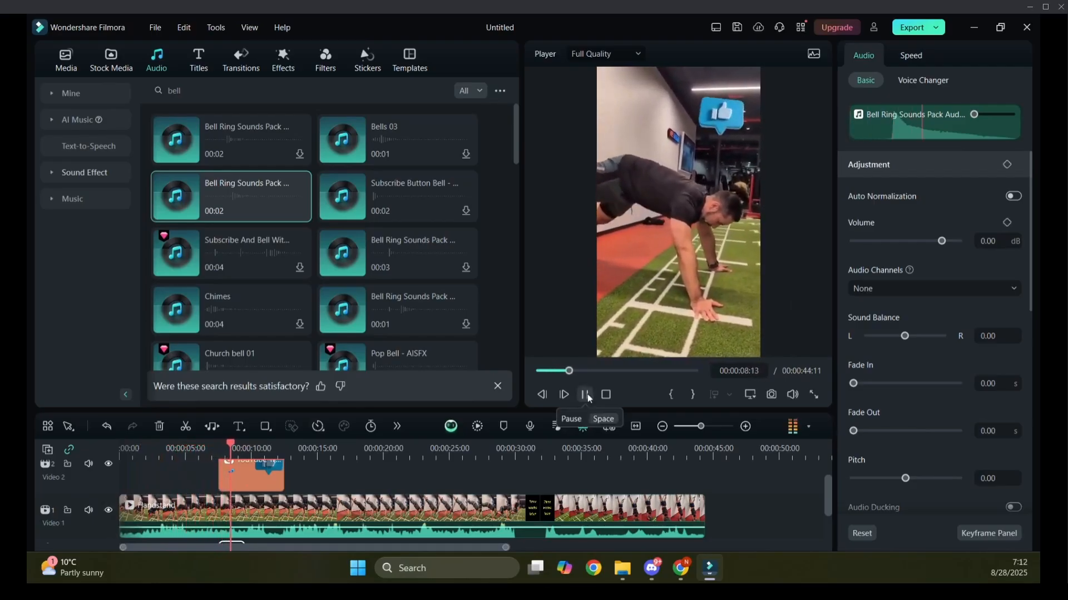
click(588, 396)
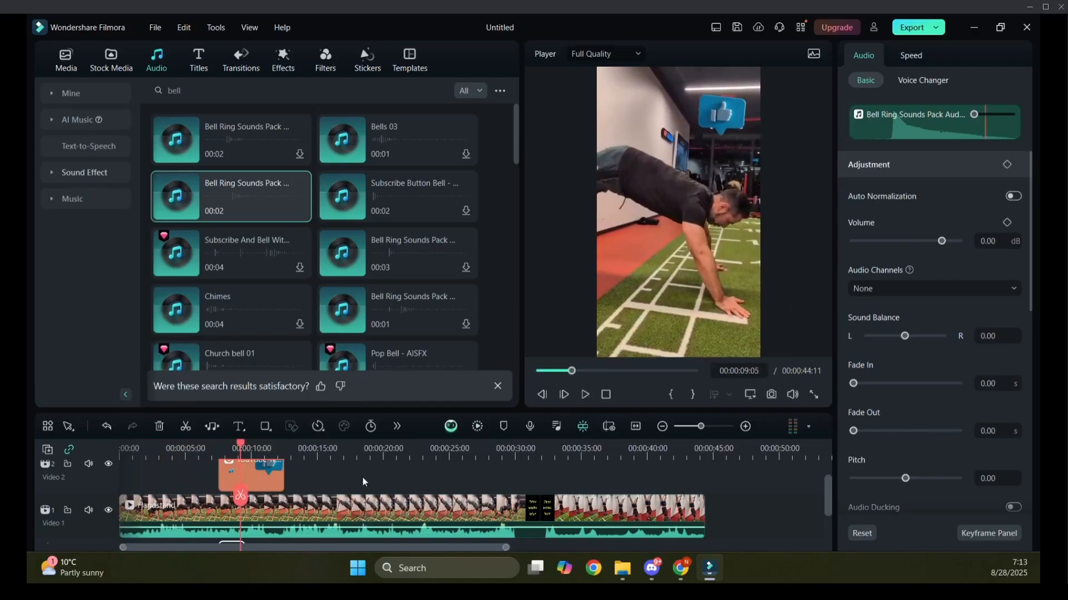
- Lower the Handstand clip's audio level and play from 00:00:01:25 through the sticker to check the bell against it
click(393, 530)
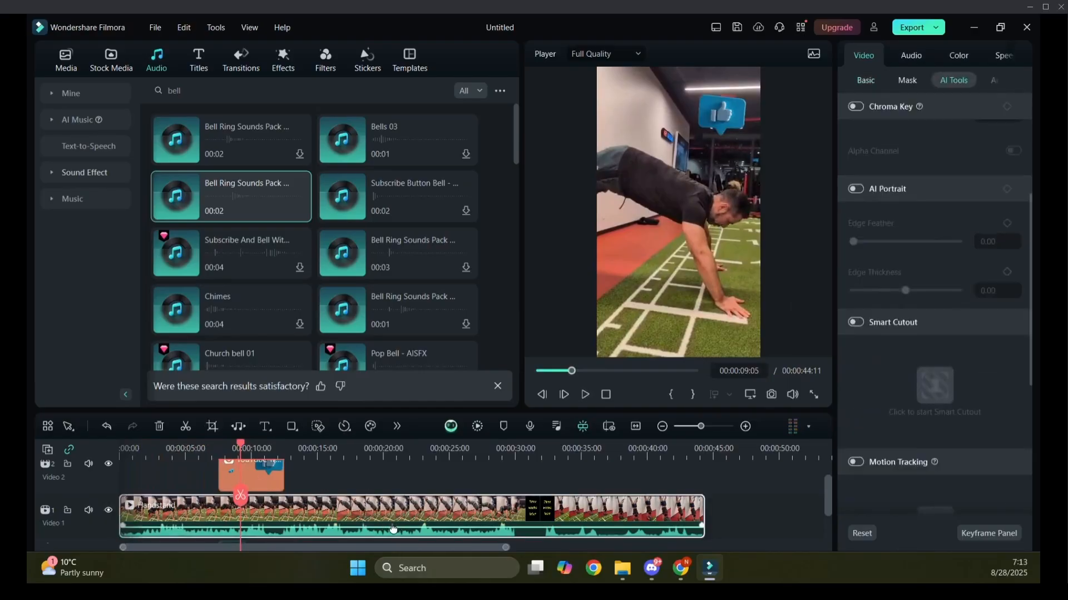
drag(393, 530, 392, 529)
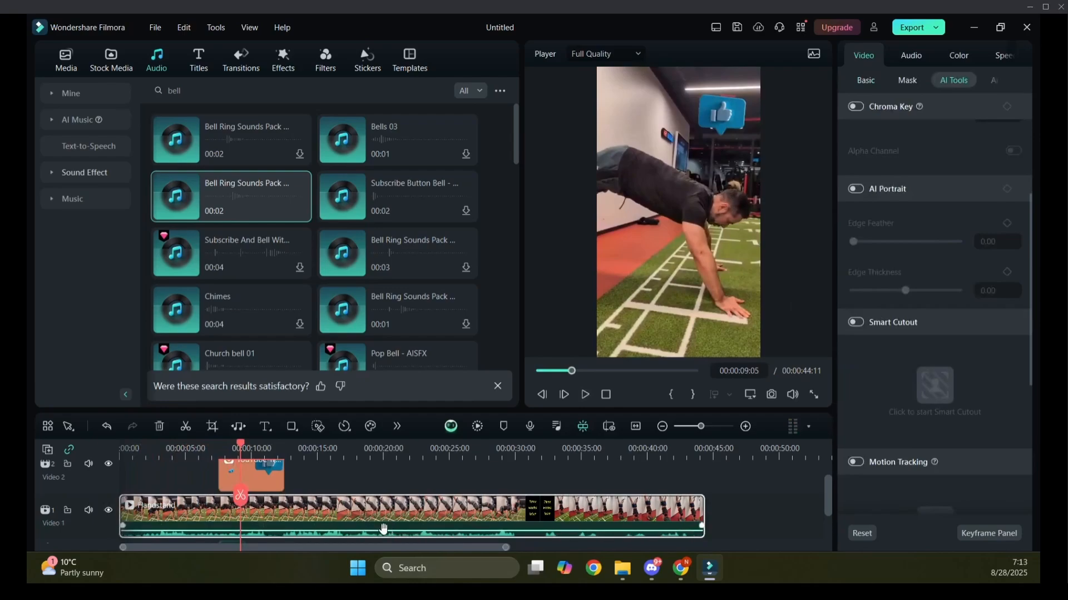
drag(243, 446, 141, 447)
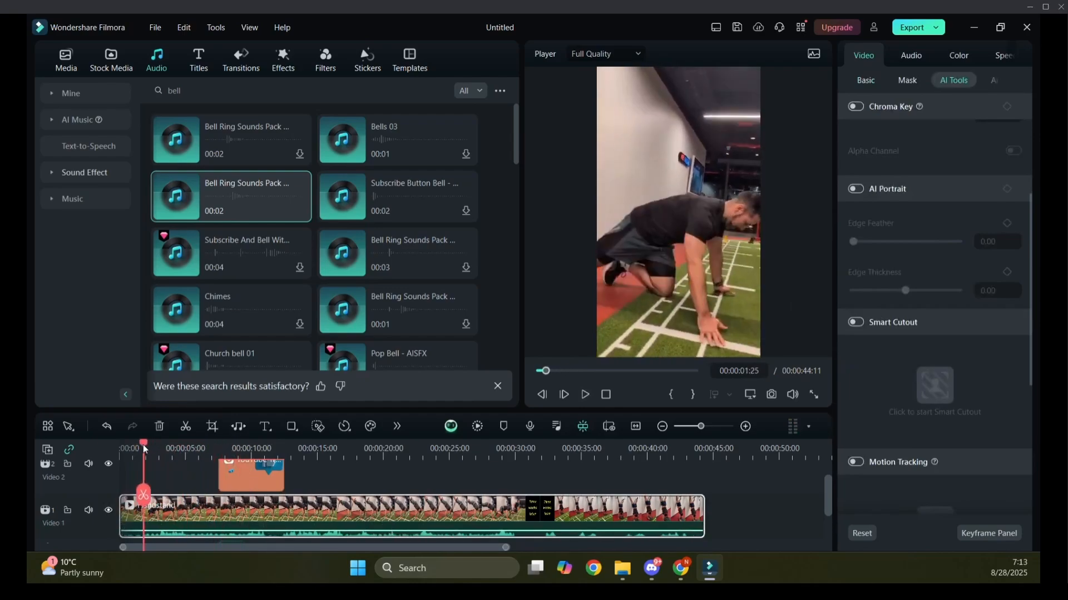
click(585, 394)
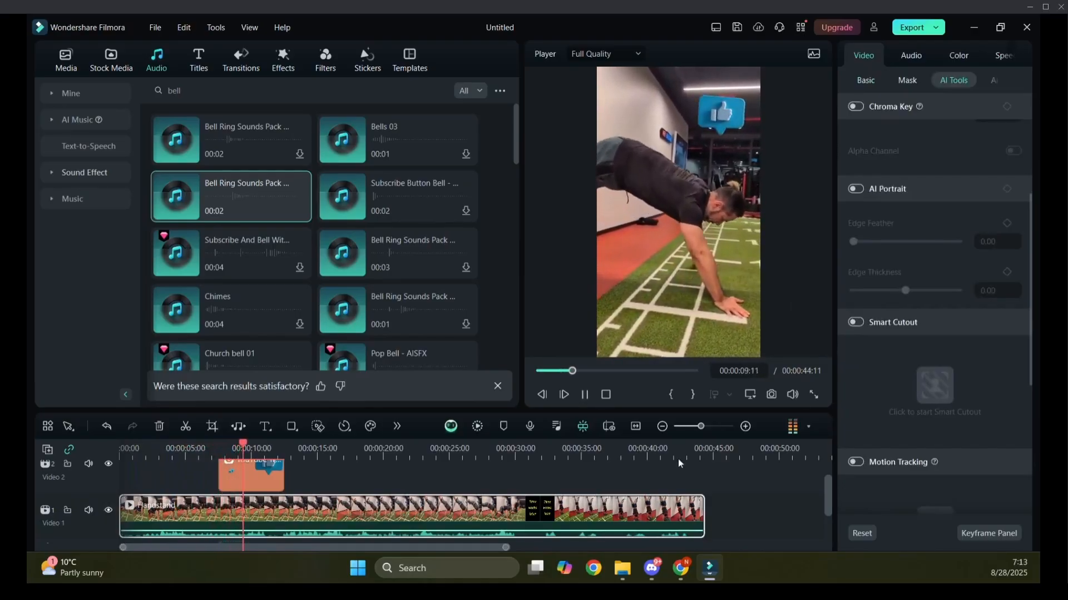
click(584, 395)
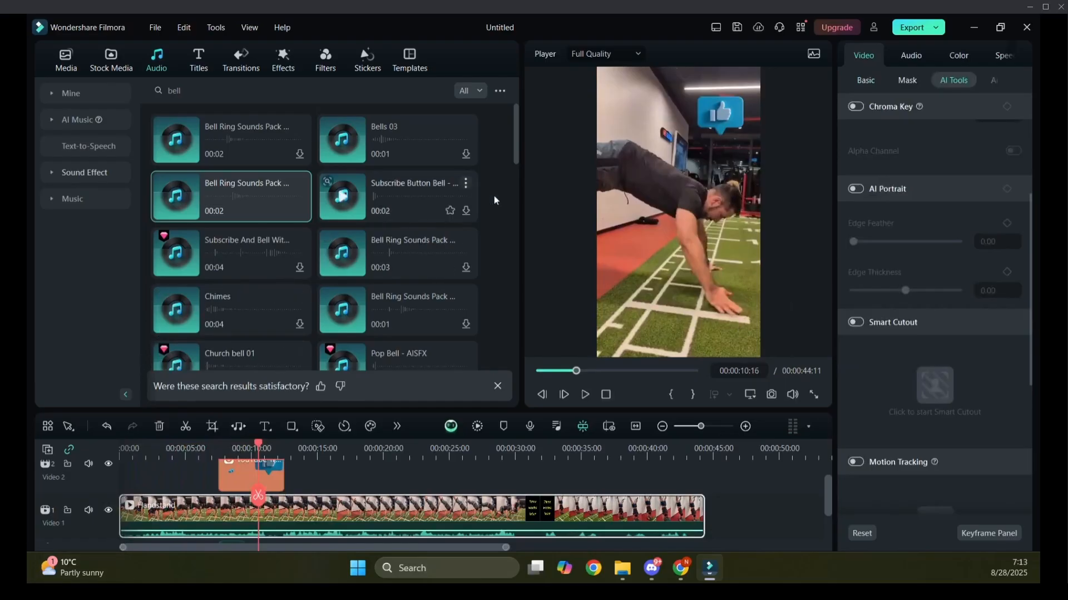
- Rotate the thumbs-up sticker slightly clockwise in the preview and enlarge the timeline area to show more tracks
click(729, 112)
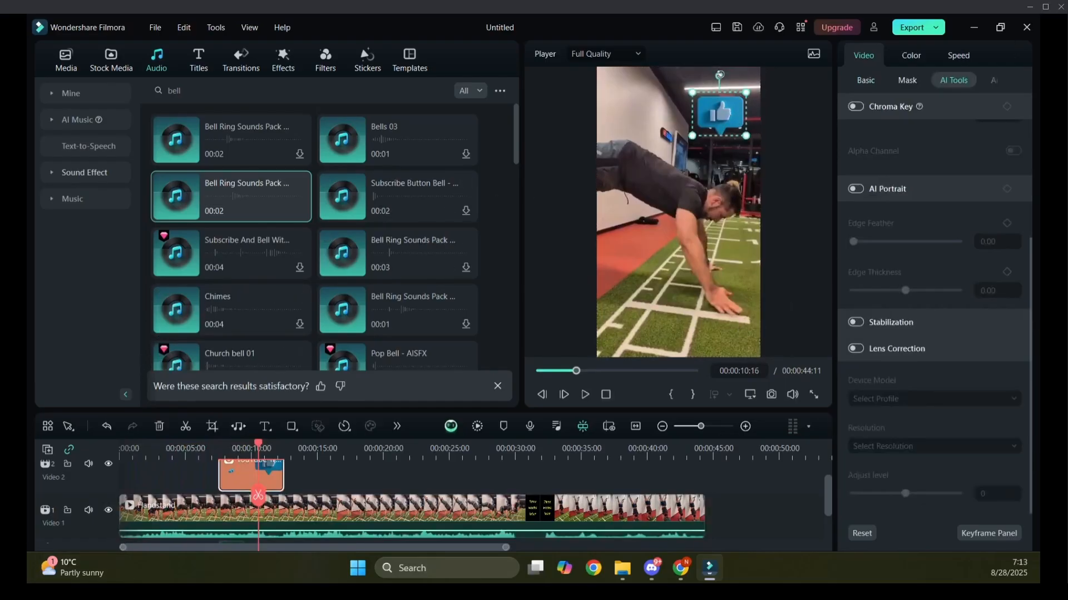
drag(720, 79, 743, 83)
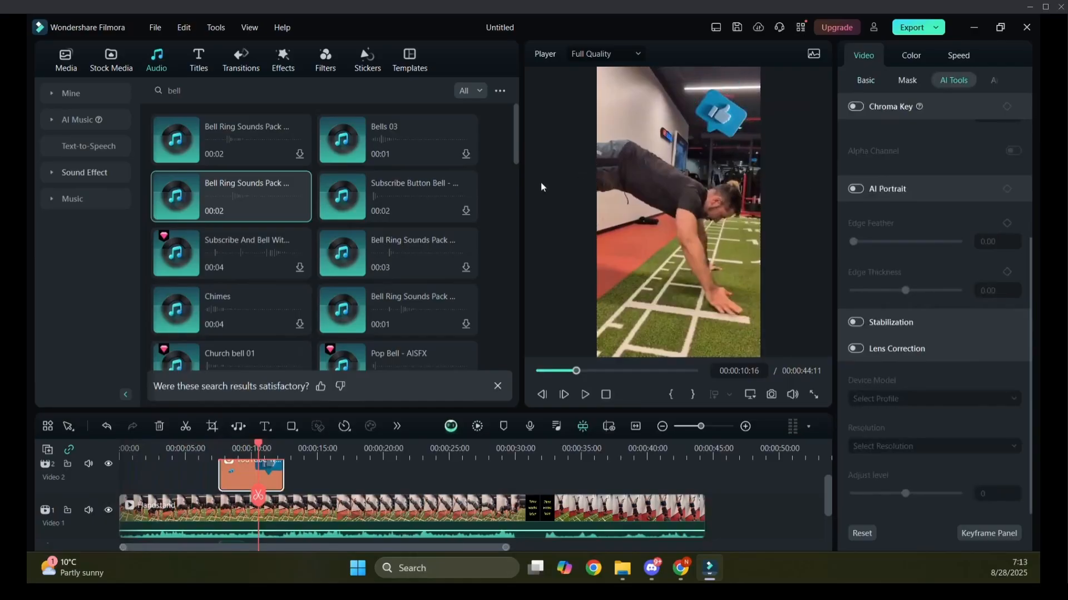
drag(416, 411, 416, 351)
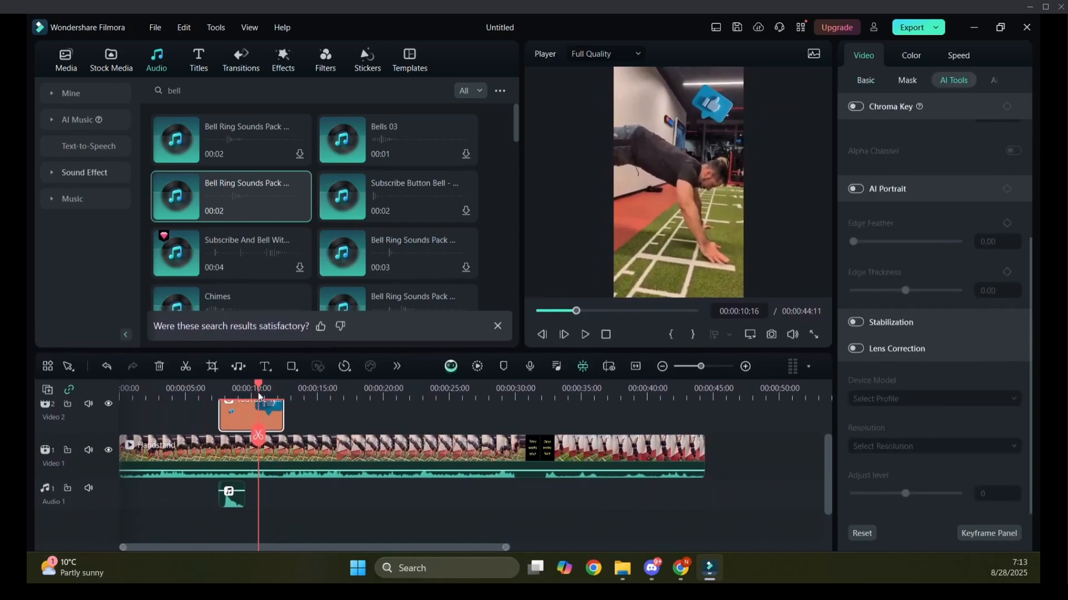
mouse_move(258, 386)
mouse_down()
mouse_move(201, 389)
mouse_move(278, 389)
mouse_move(256, 388)
mouse_up()
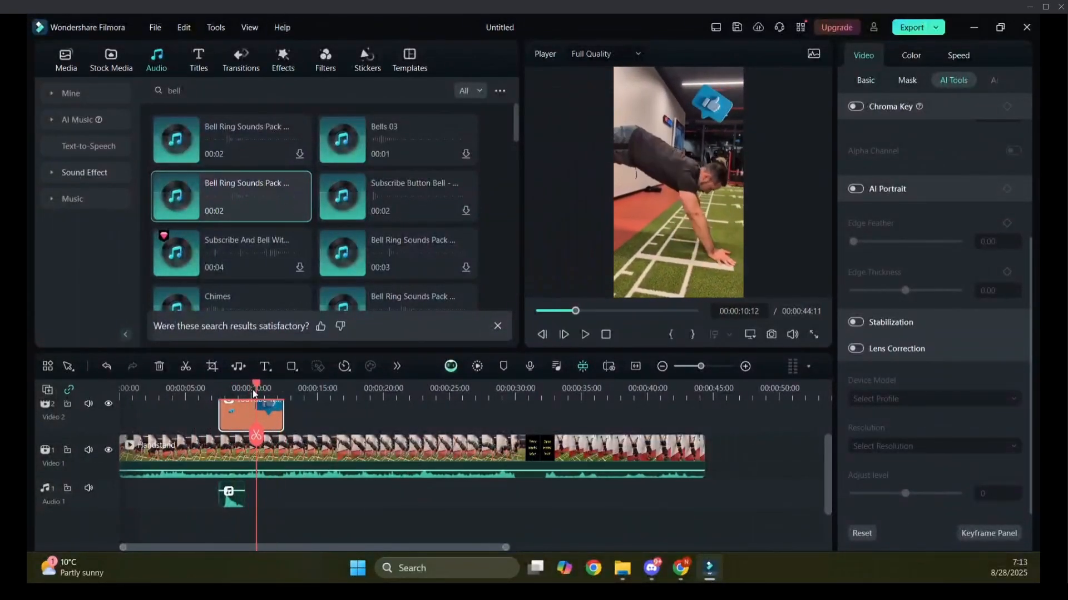
scroll(252, 472, up, 1)
scroll(252, 471, up, 2)
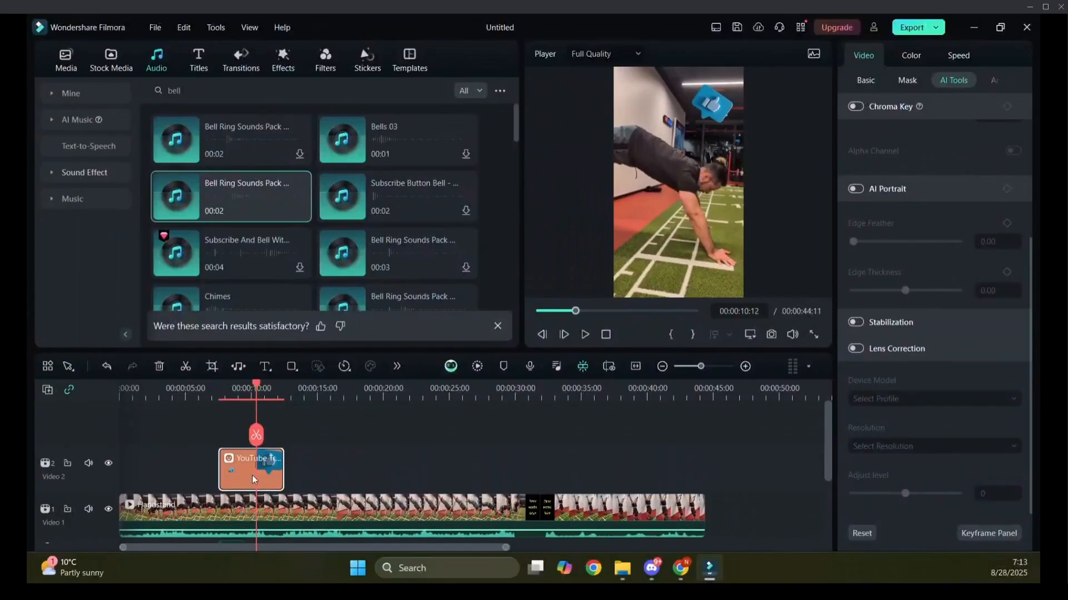
- Preview the sunglasses emoji from the Trending stickers and mute the Video 1 track
click(367, 60)
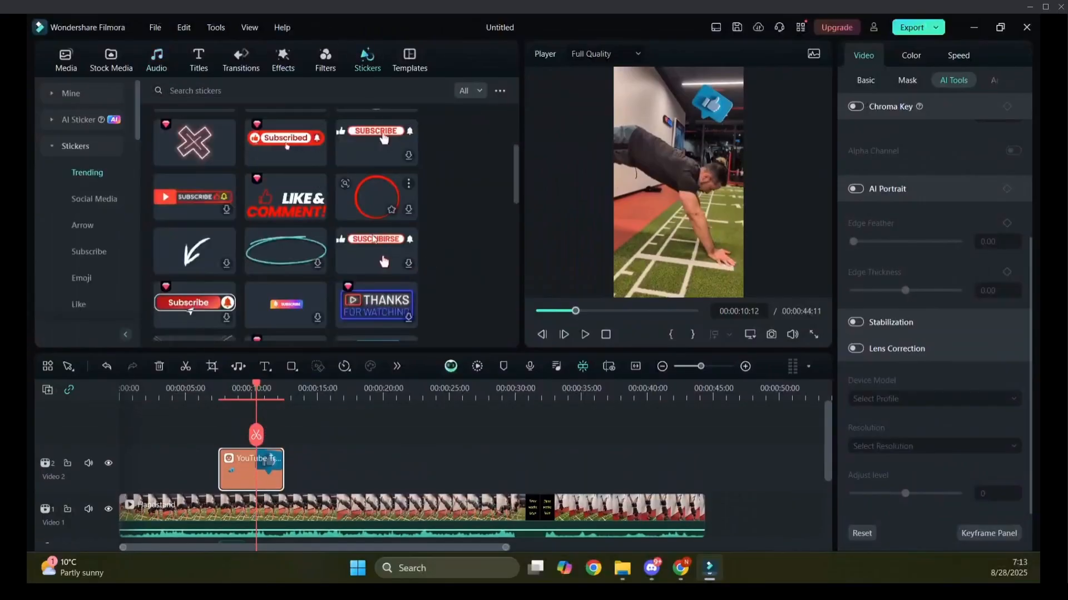
scroll(374, 238, down, 5)
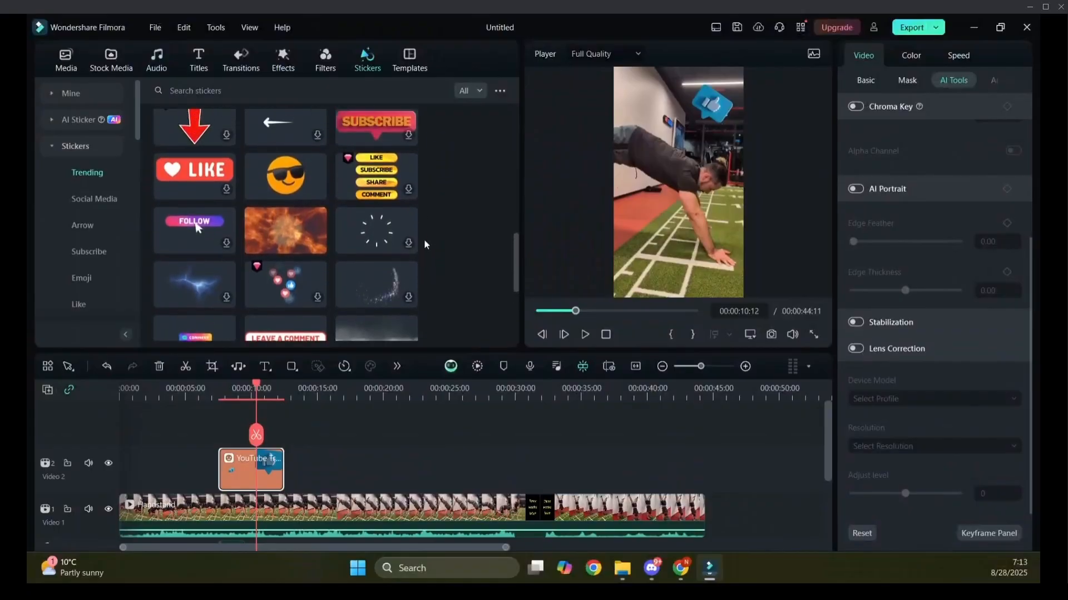
scroll(424, 239, up, 1)
click(285, 204)
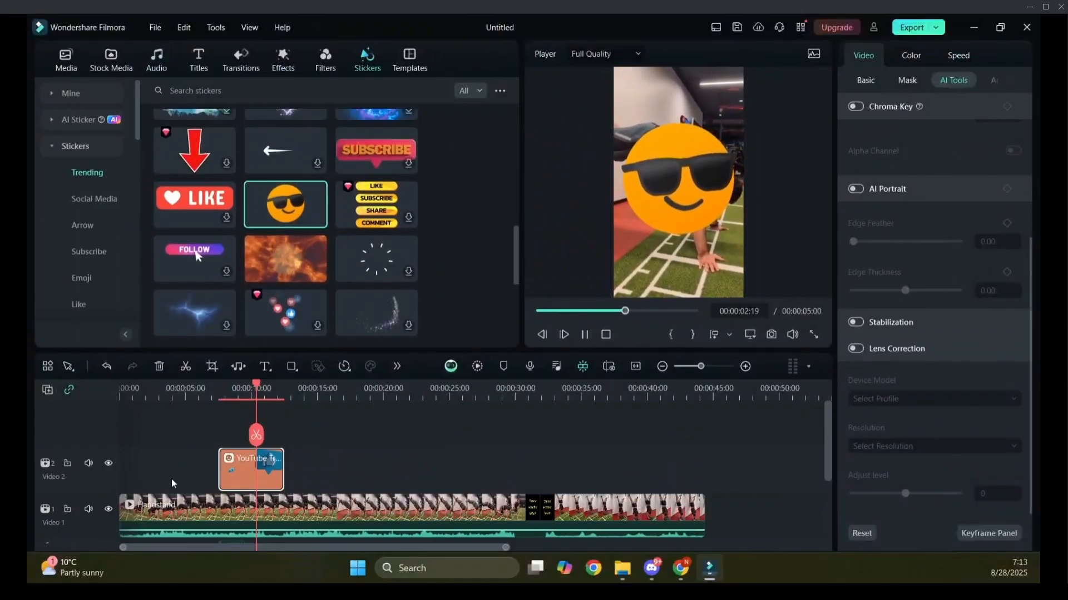
click(88, 509)
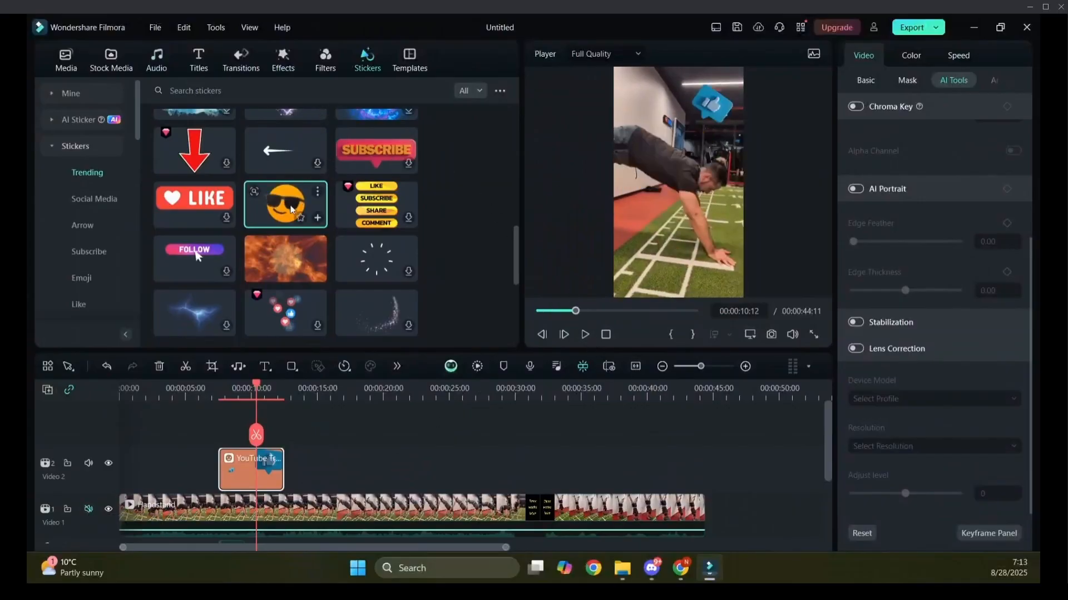
- Add the sunglasses emoji on a new Video 3 track directly above the thumbs-up clip, shrink it and move it to the frame's left edge
drag(292, 210, 224, 436)
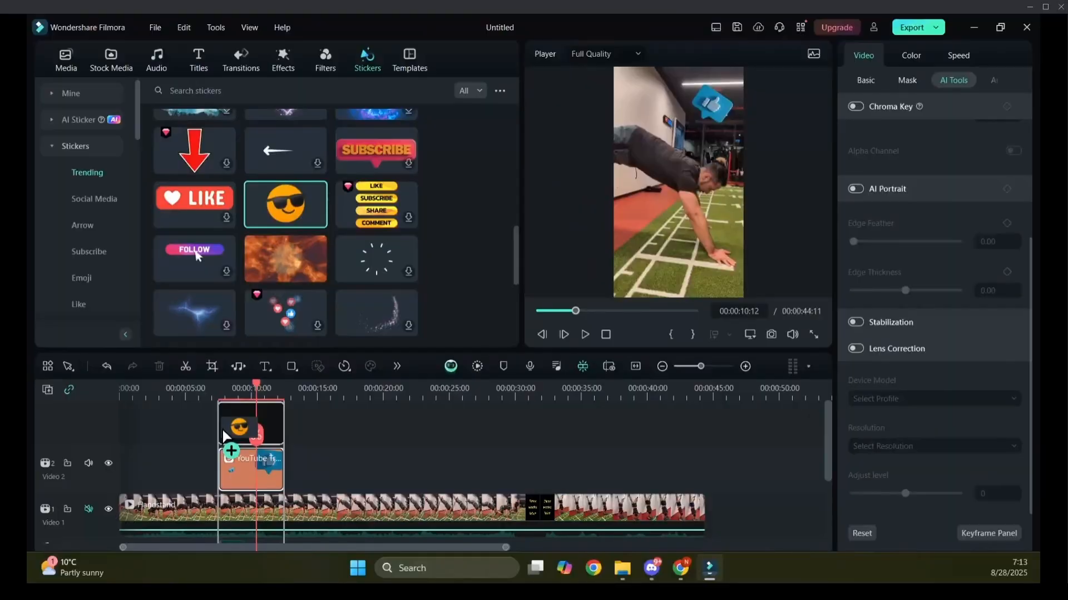
drag(224, 436, 225, 437)
drag(758, 138, 646, 203)
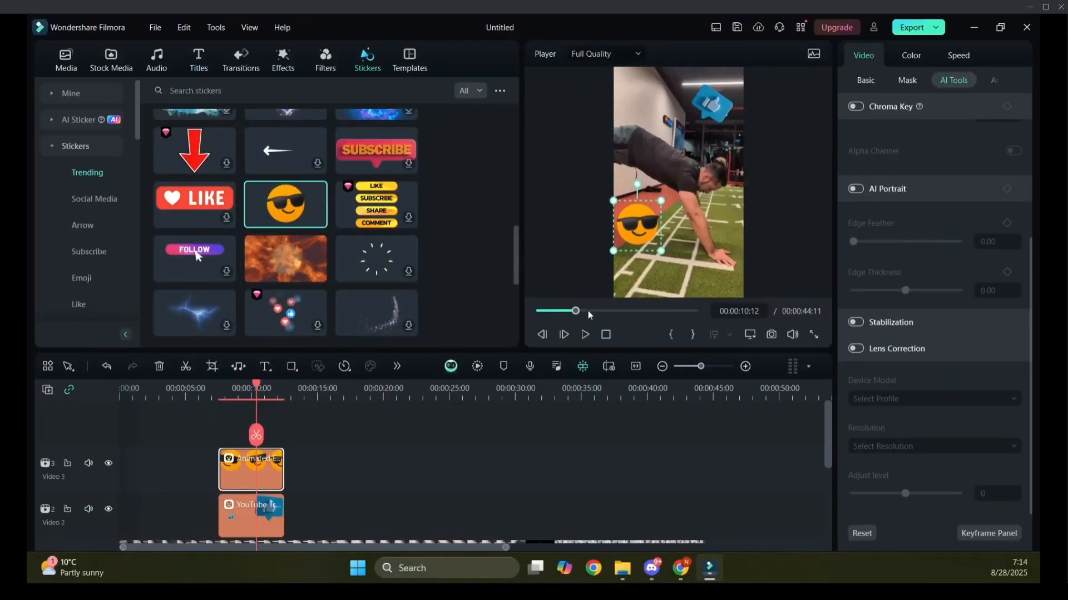
- Move the sunglasses emoji onto the turf beside the man's hand and play from 00:00:06:27 through both stickers
drag(637, 225, 670, 248)
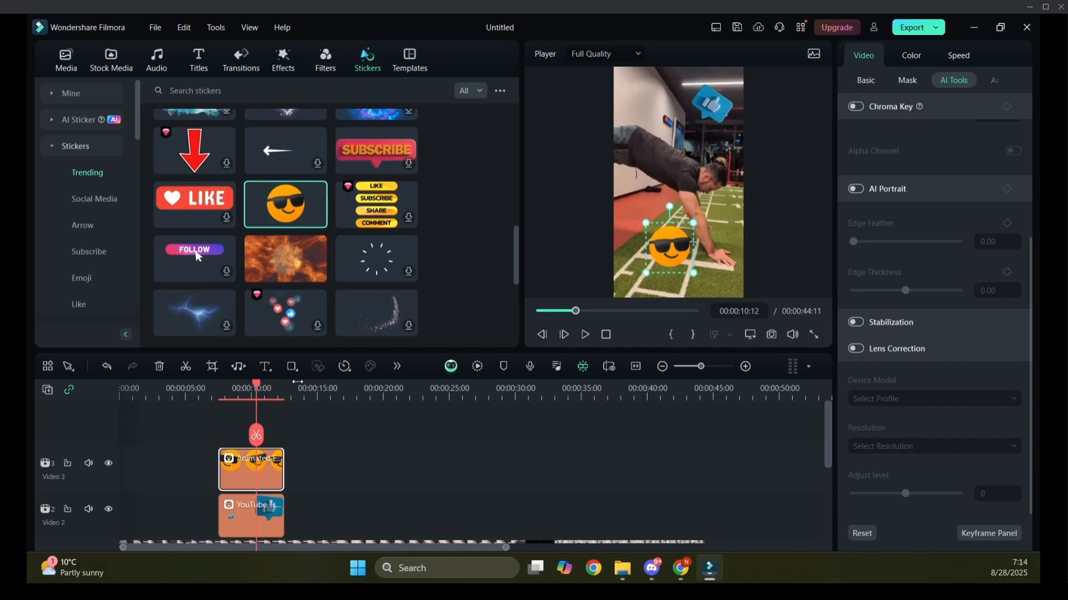
drag(298, 382, 210, 397)
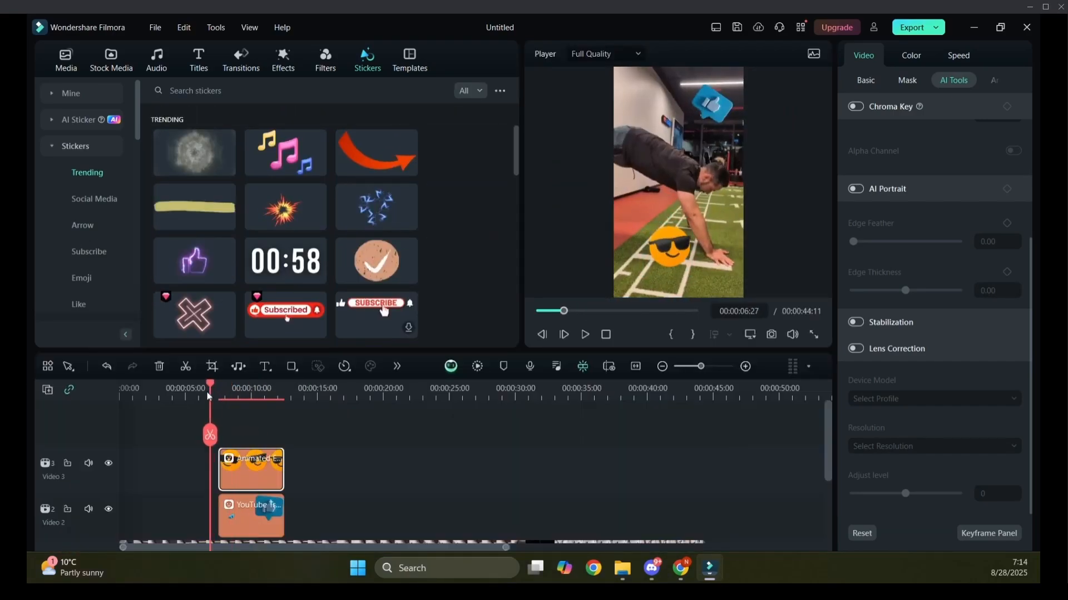
click(584, 334)
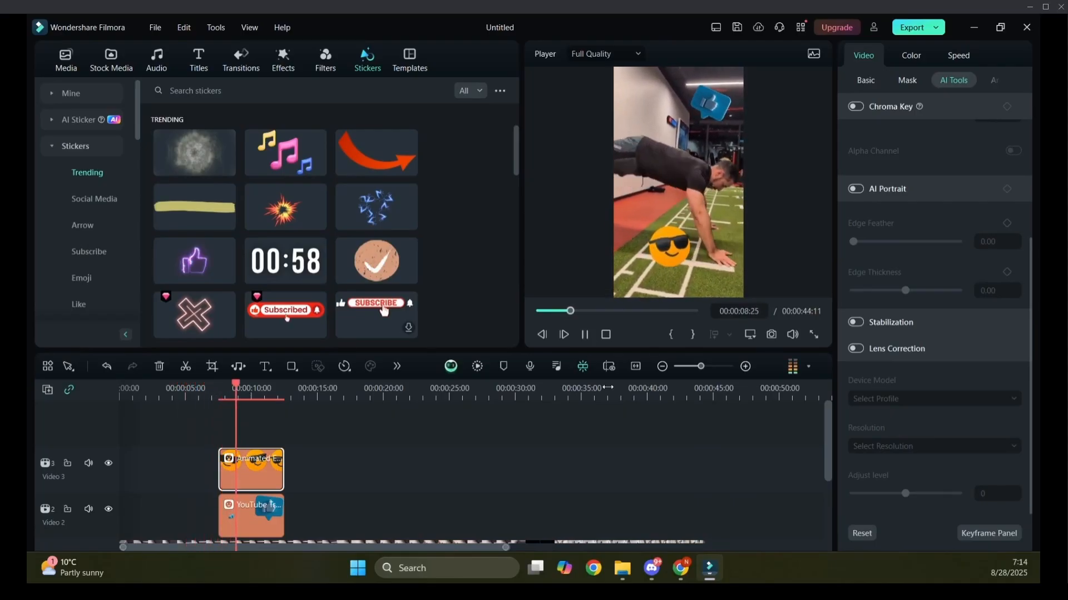
click(587, 338)
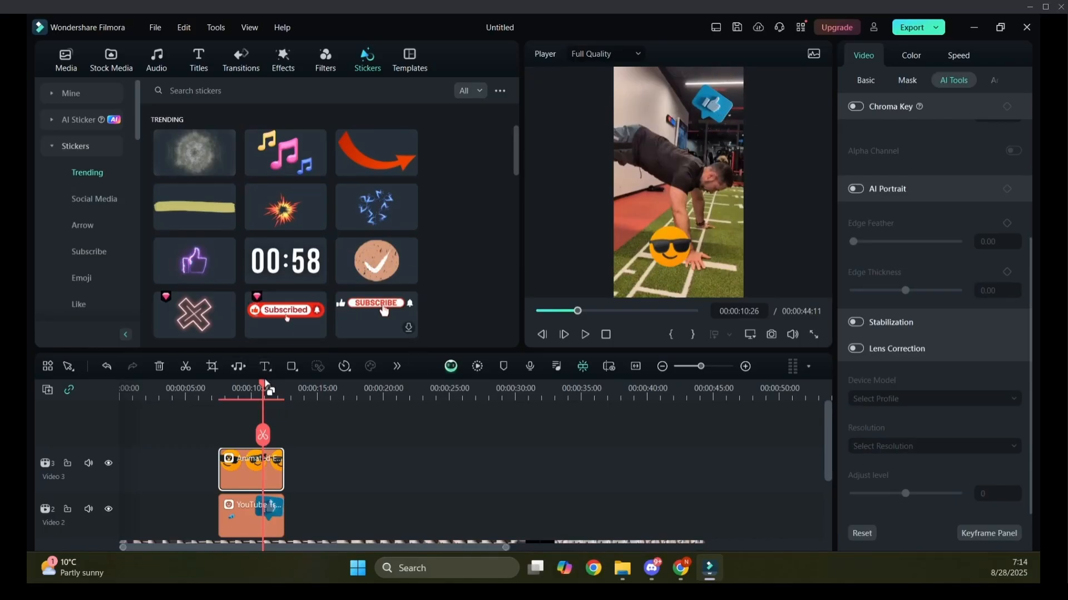
drag(270, 391, 227, 398)
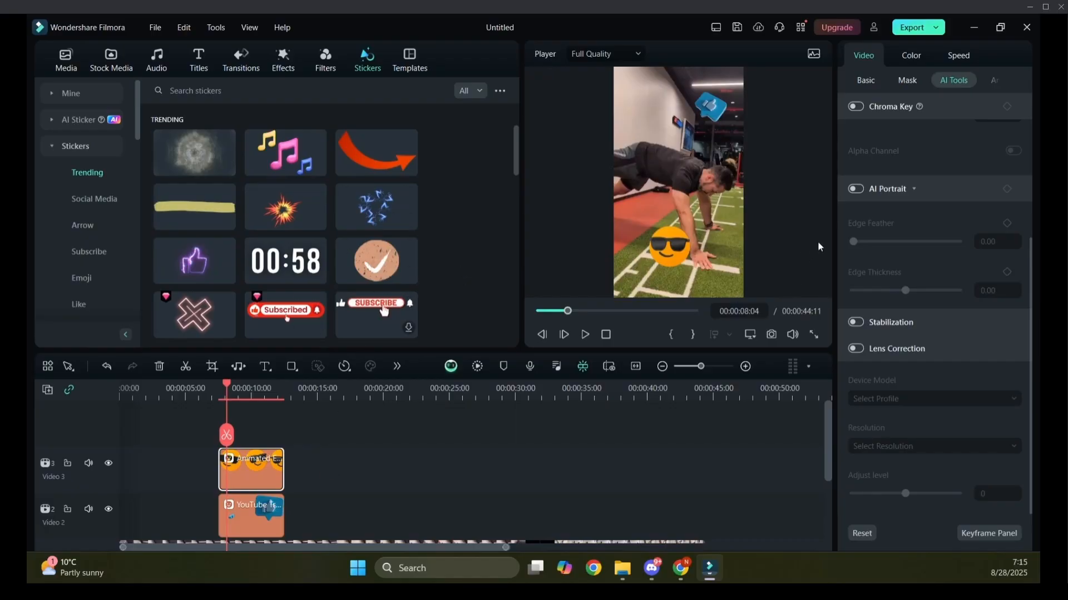
- Turn on Motion Tracking for the Handstand clip with the playhead at 00:00:05:28
click(710, 198)
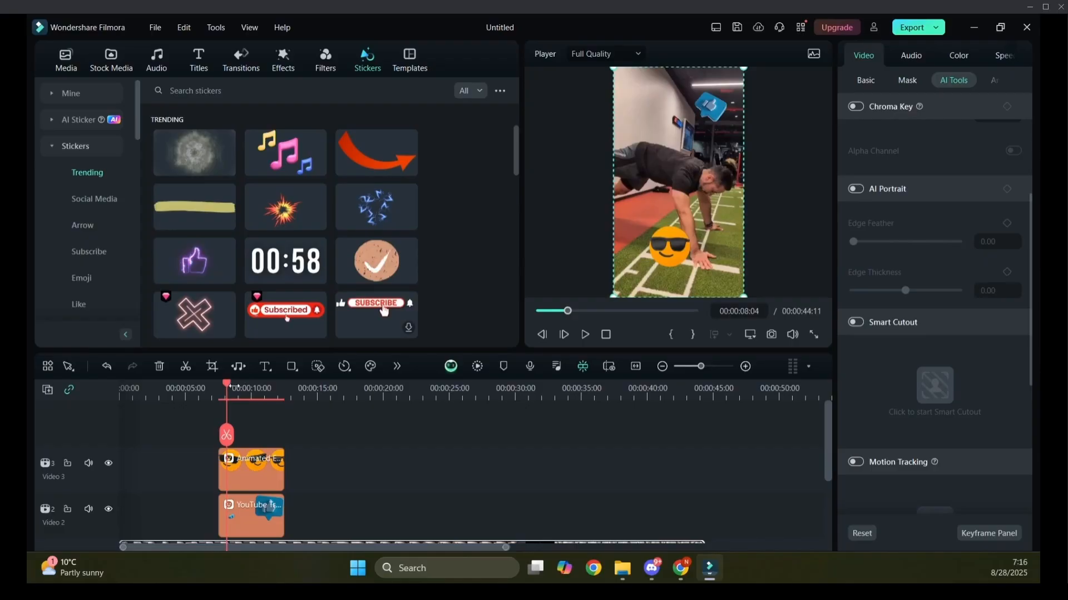
drag(229, 385, 205, 384)
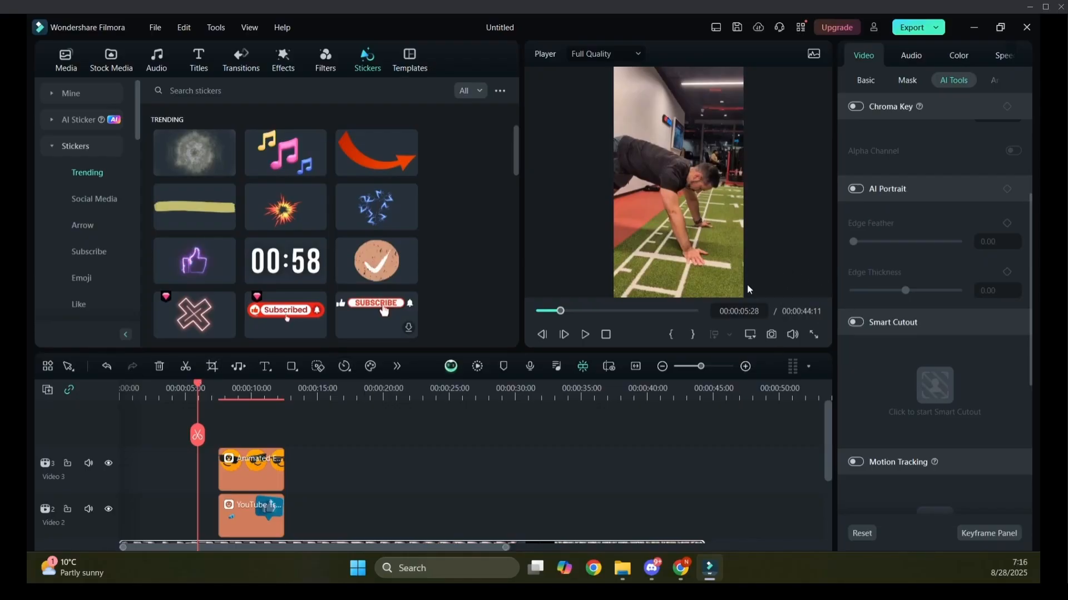
click(724, 231)
click(867, 82)
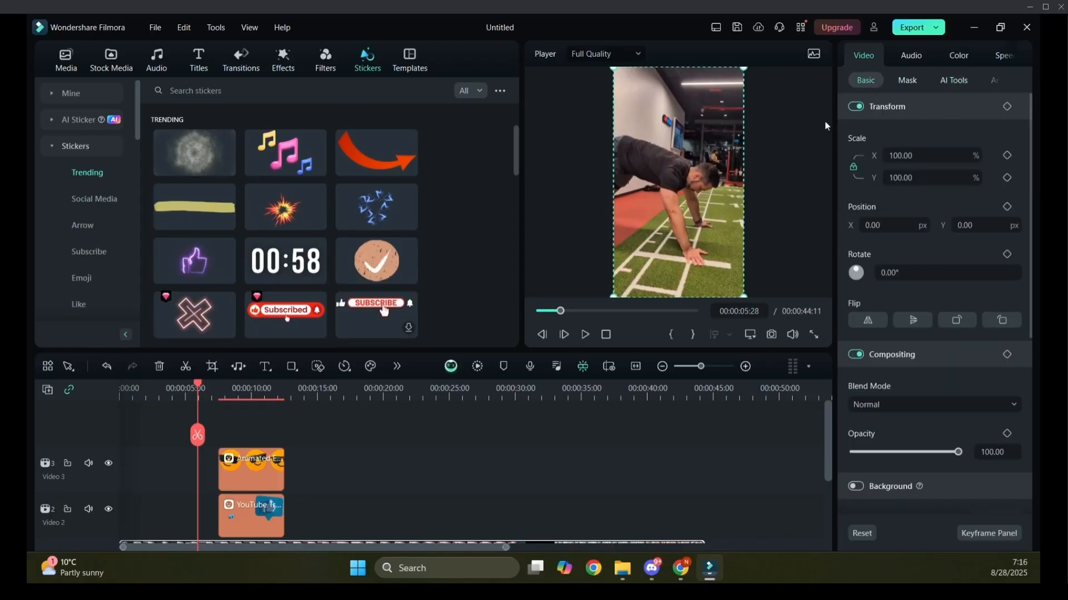
click(446, 475)
scroll(455, 475, down, 3)
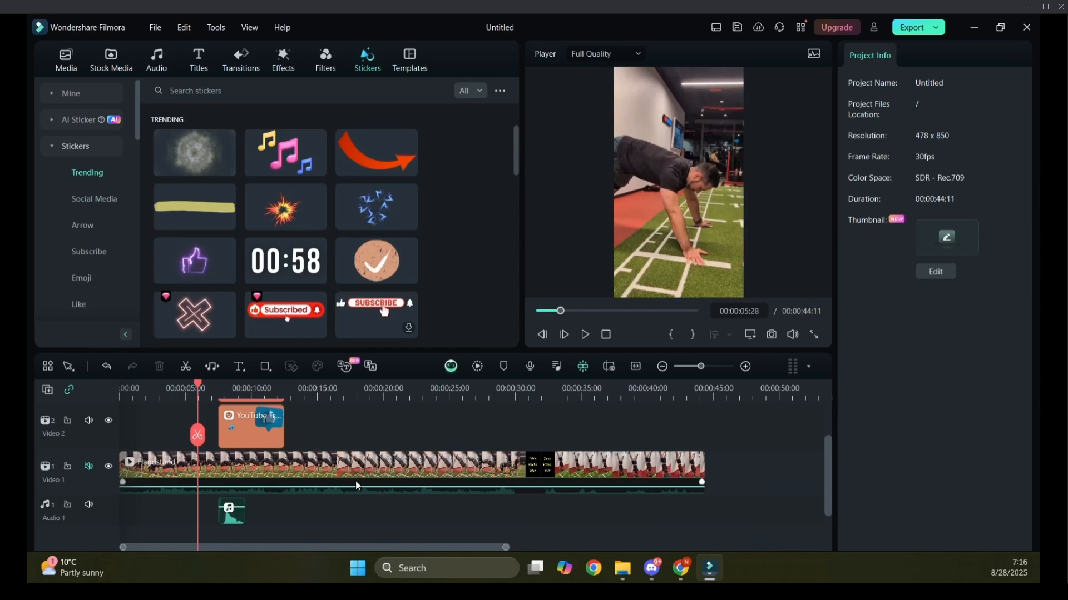
click(509, 481)
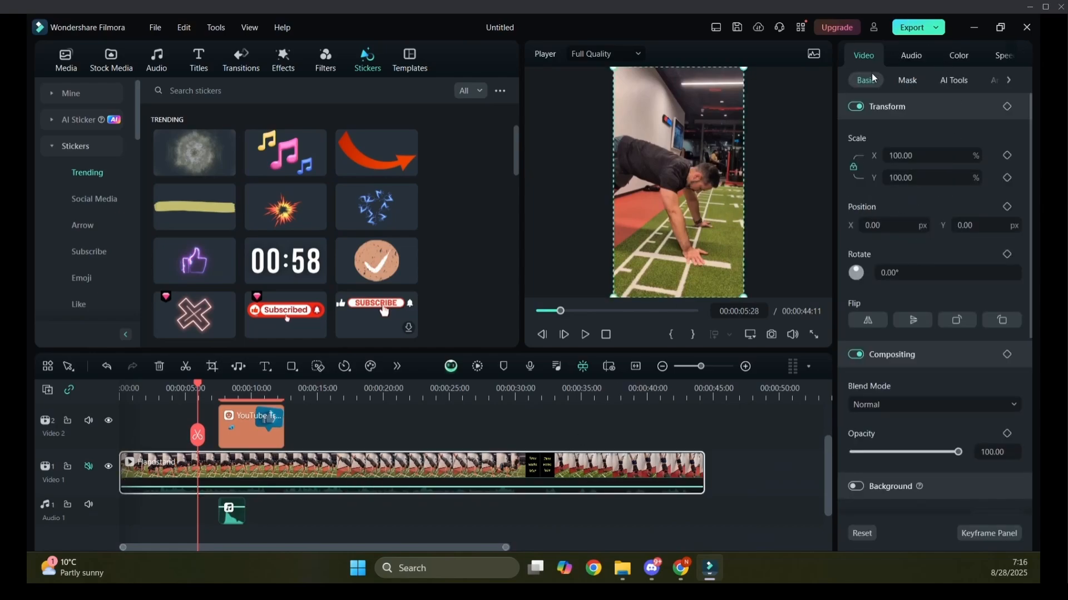
click(959, 79)
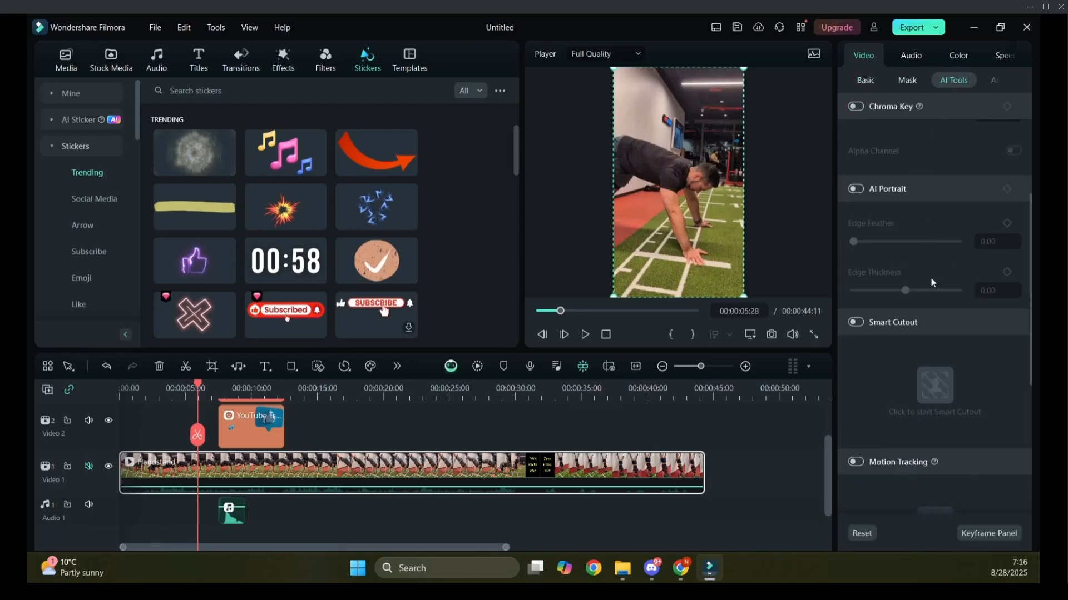
scroll(991, 283, down, 4)
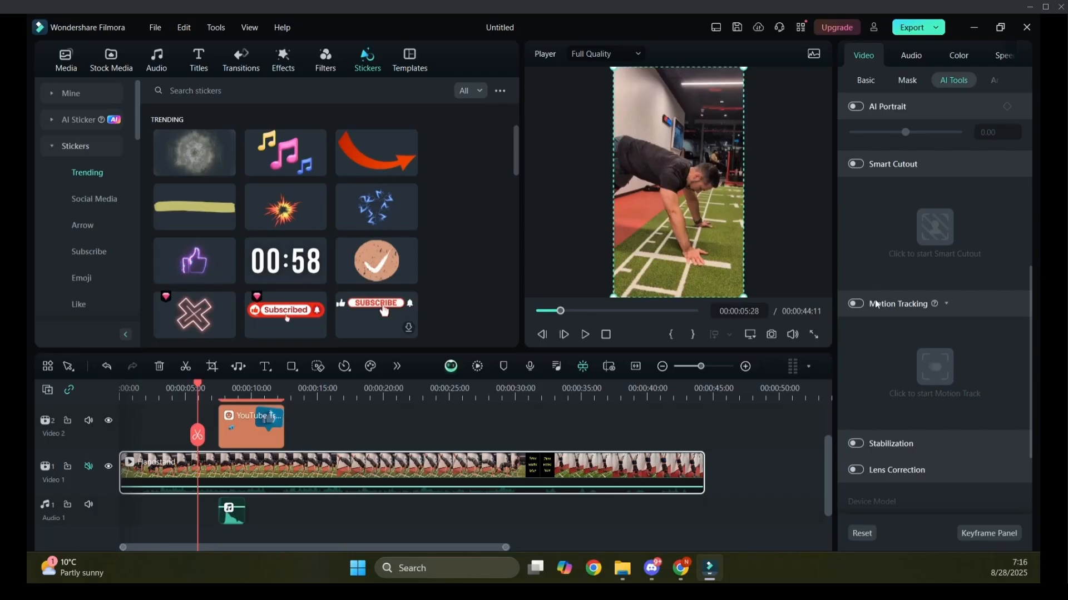
click(855, 304)
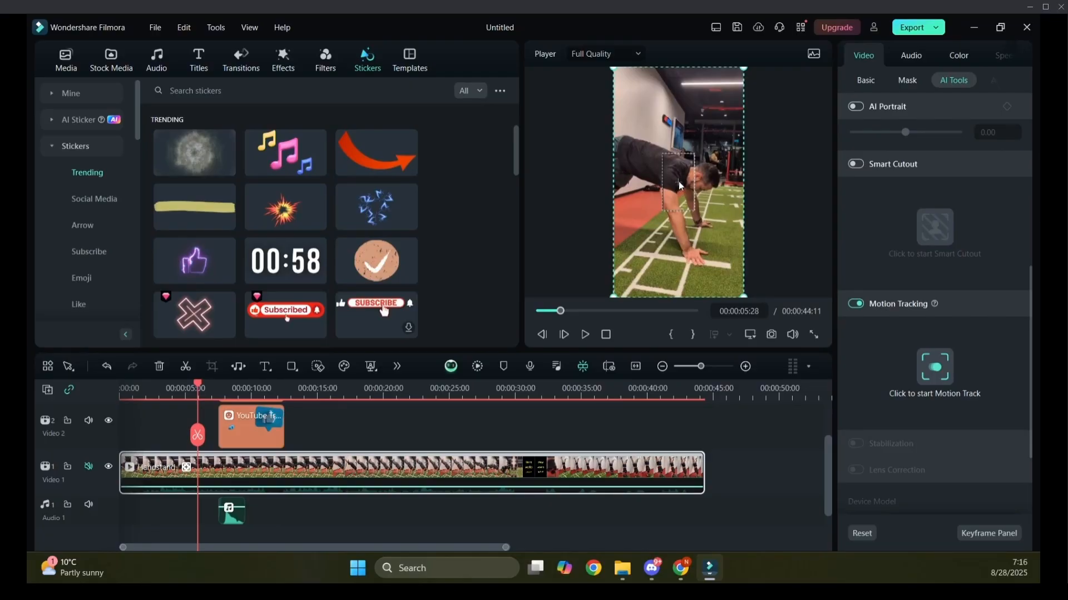
- Fit the tracking box around the man's head, run the motion tracking analysis and acknowledge the visibility notice
mouse_move(679, 185)
mouse_down()
mouse_move(704, 179)
mouse_move(705, 203)
mouse_move(701, 183)
mouse_up()
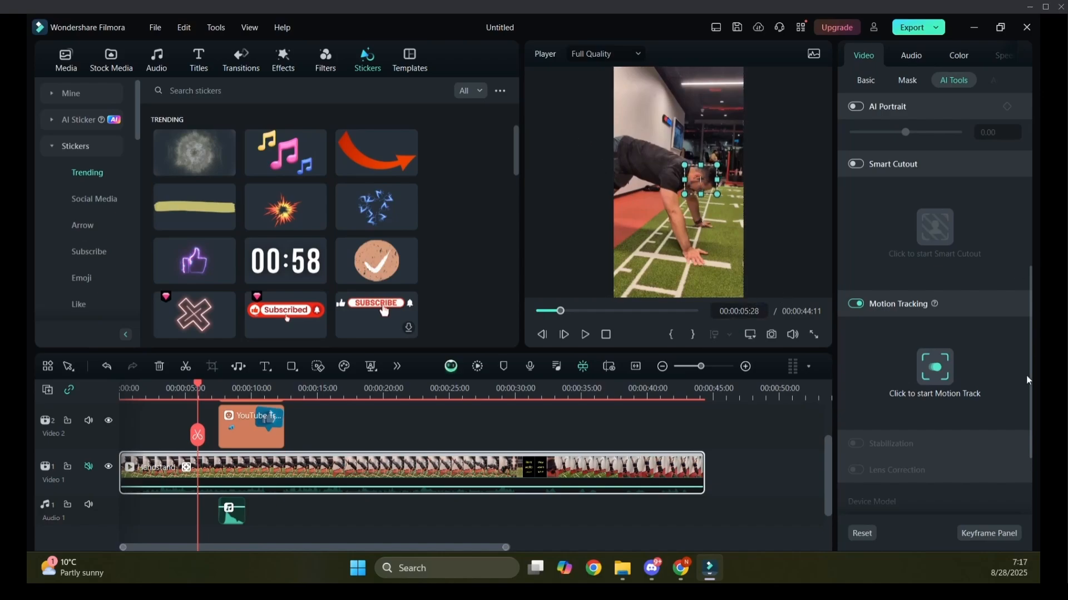
click(940, 371)
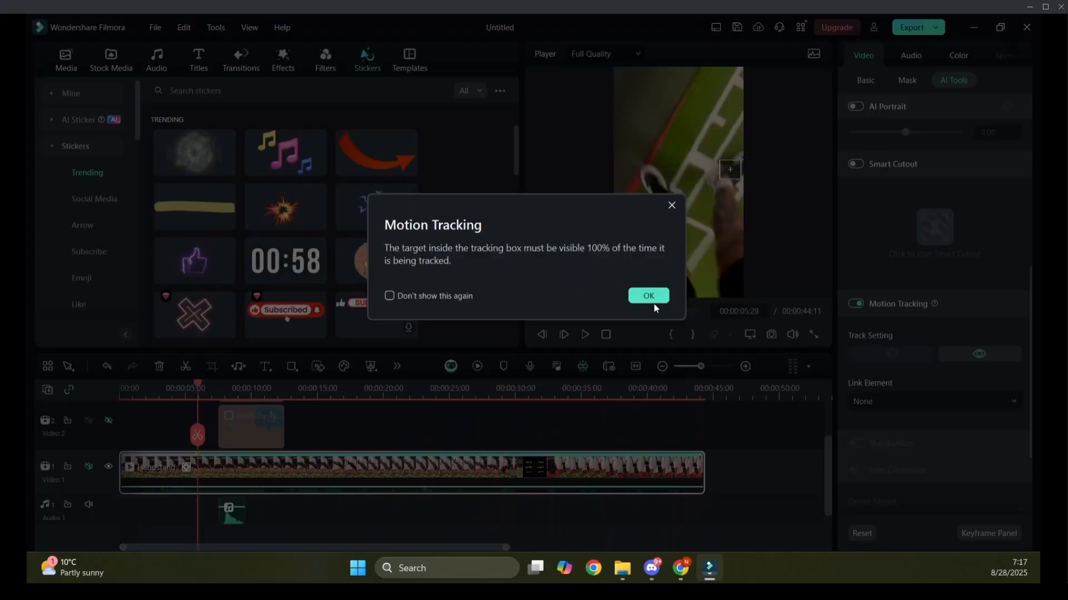
click(655, 298)
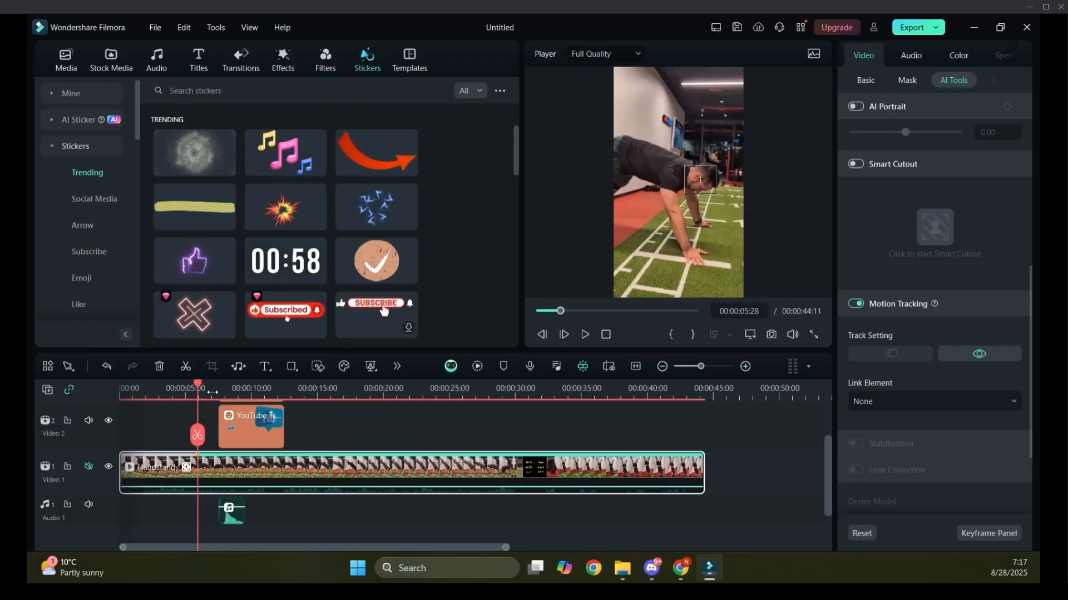
- Play from 00:00:00:15 to check how the tracking box follows the head and return the playhead to the start
drag(198, 391, 127, 396)
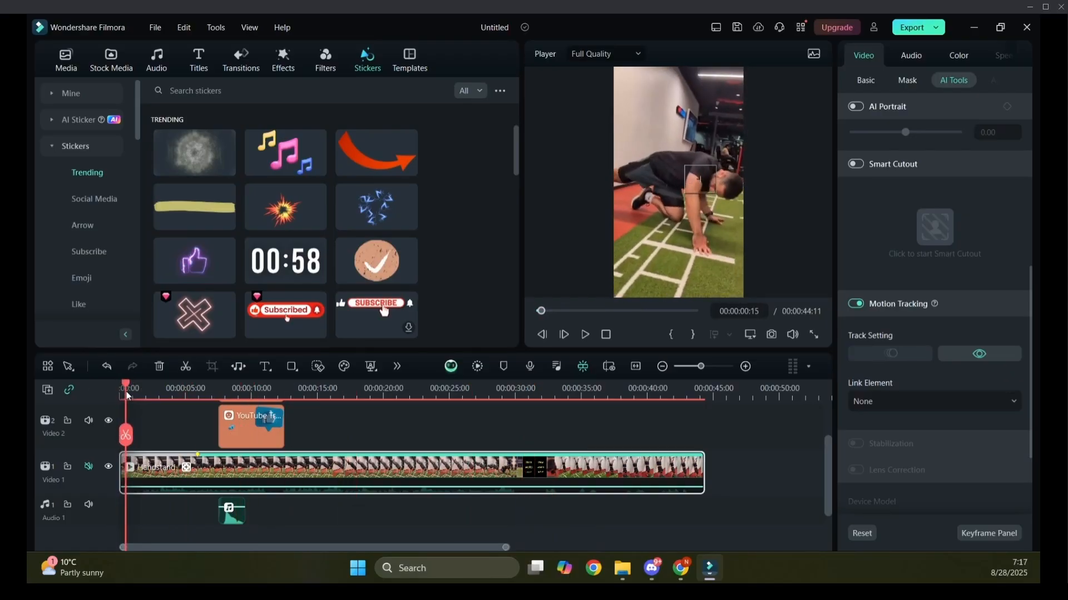
click(586, 336)
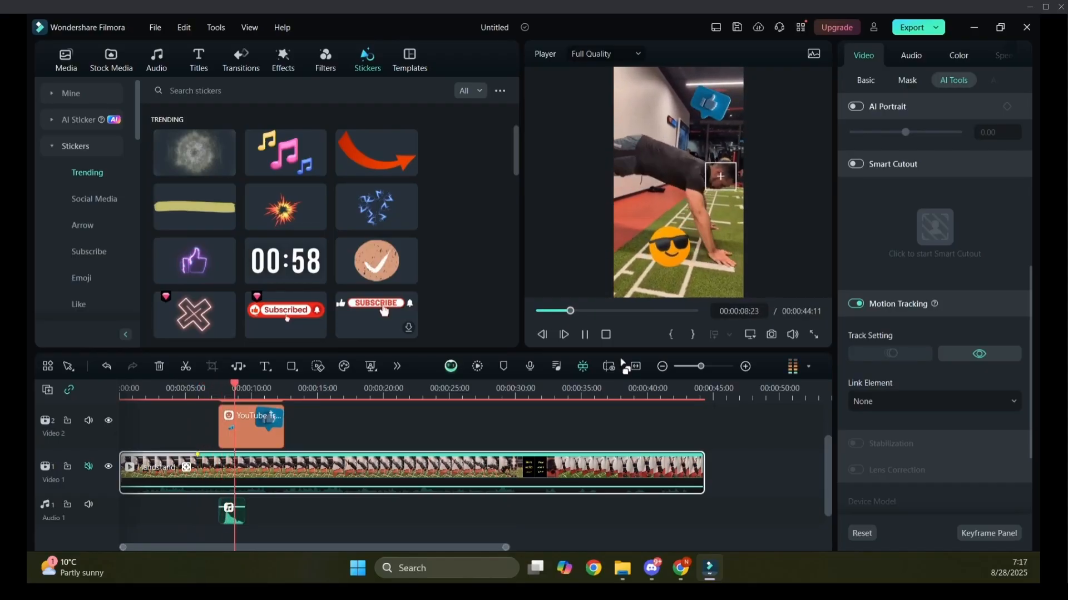
click(586, 333)
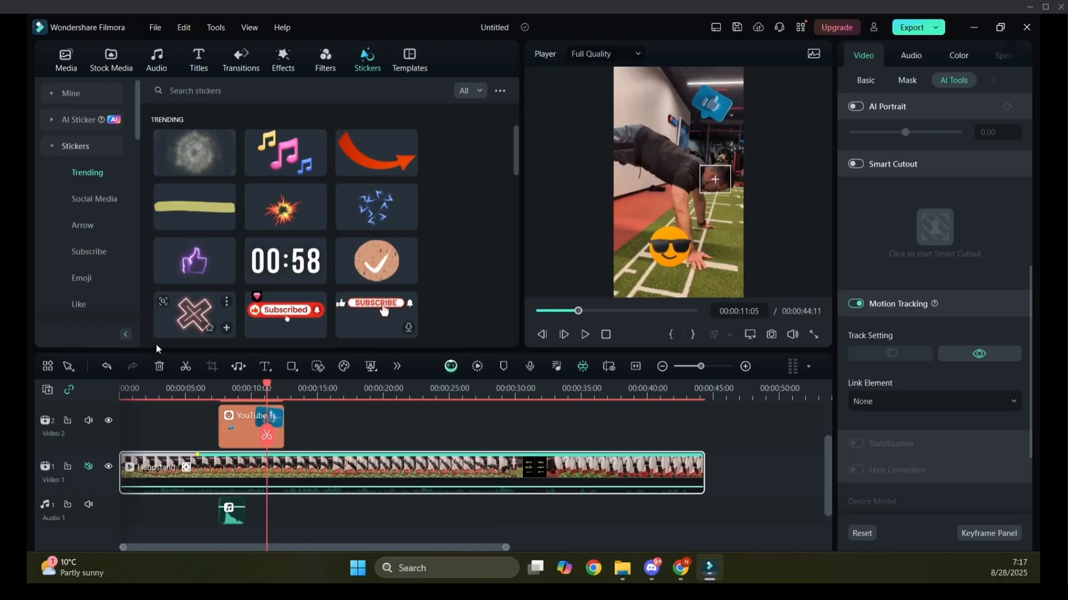
drag(269, 384, 105, 397)
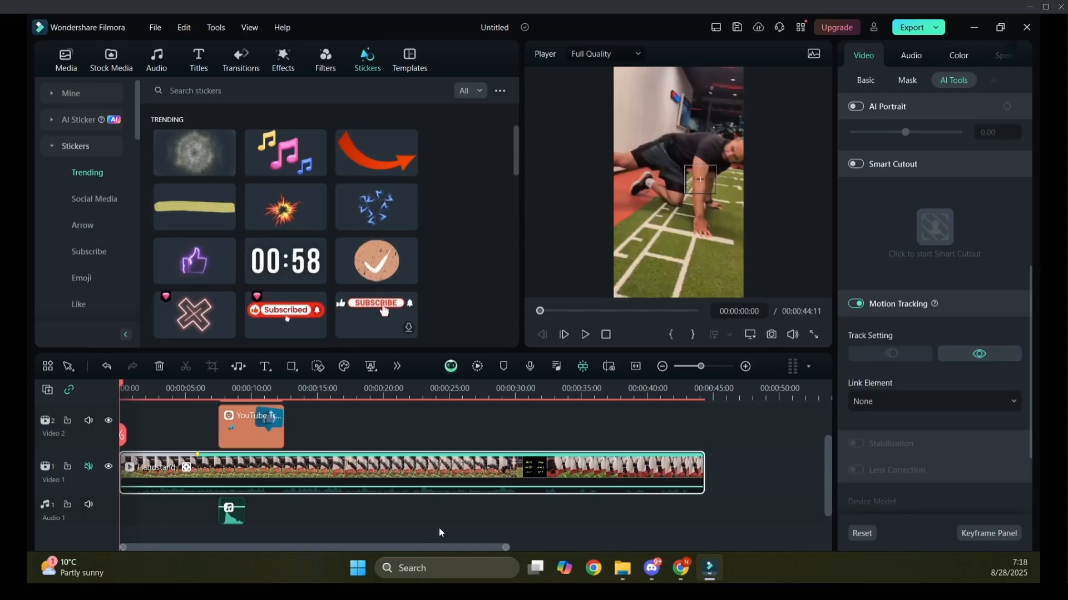
- Trim the start of the Handstand clip to the point where its motion tracking begins
click(341, 428)
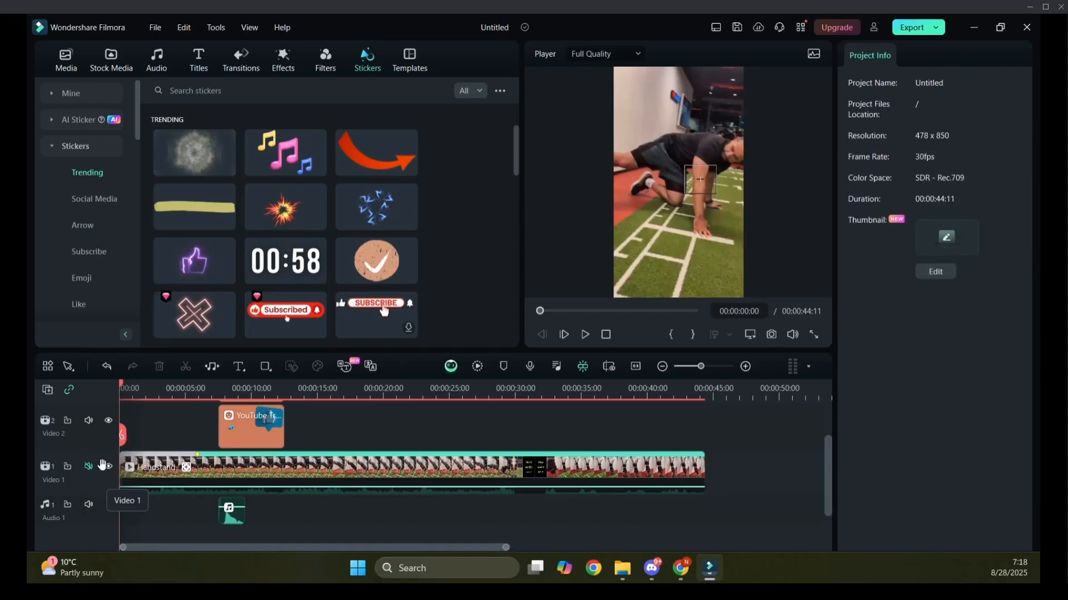
click(121, 469)
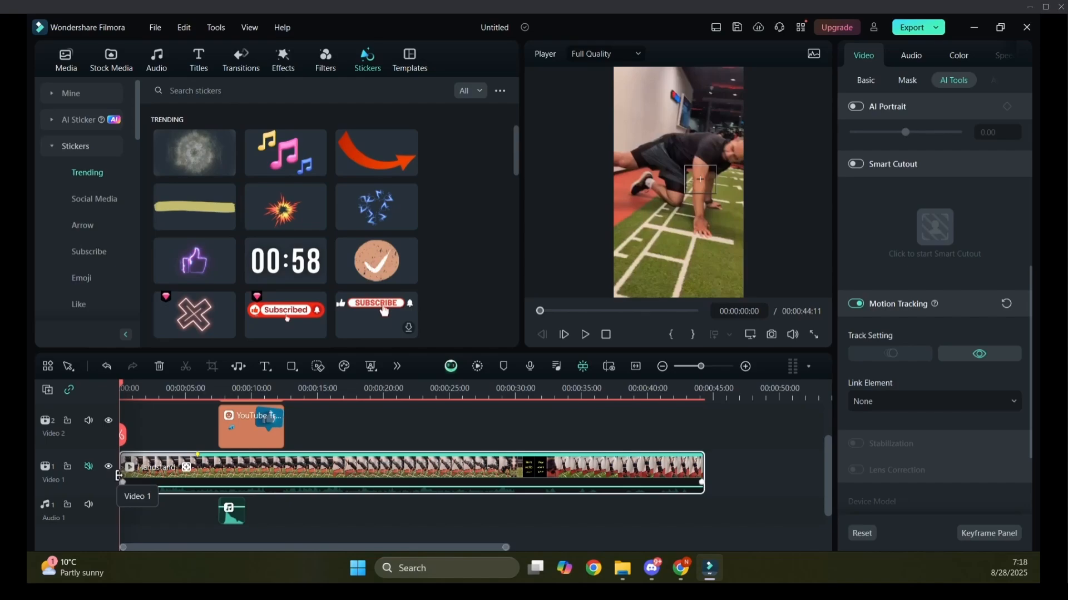
drag(122, 472, 198, 472)
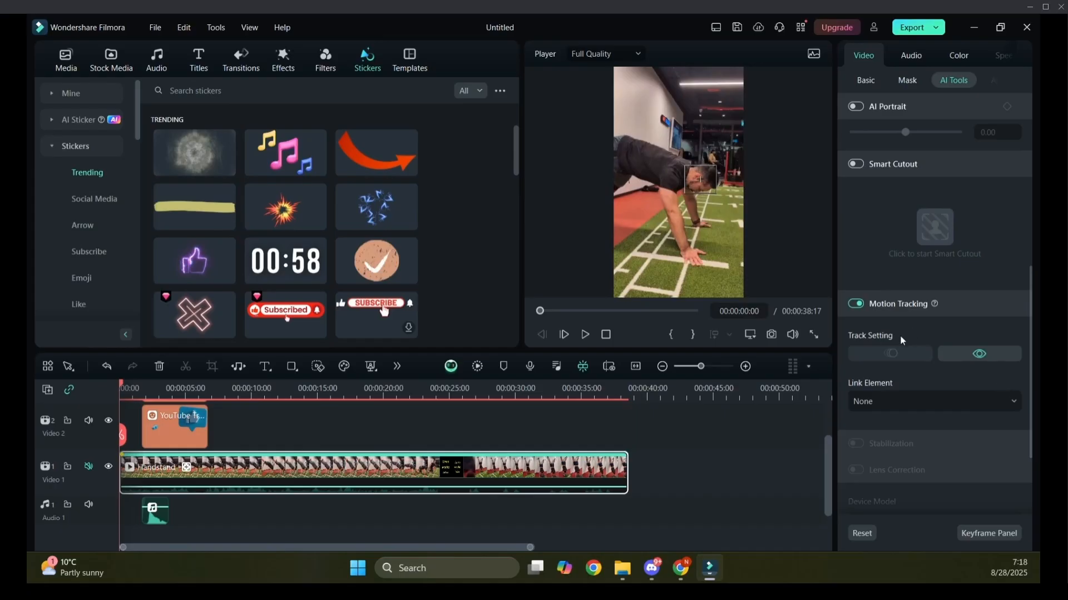
- Play the trimmed Handstand clip from its start to review the tracking box and bring the playhead back to 00:00:00:03
click(586, 335)
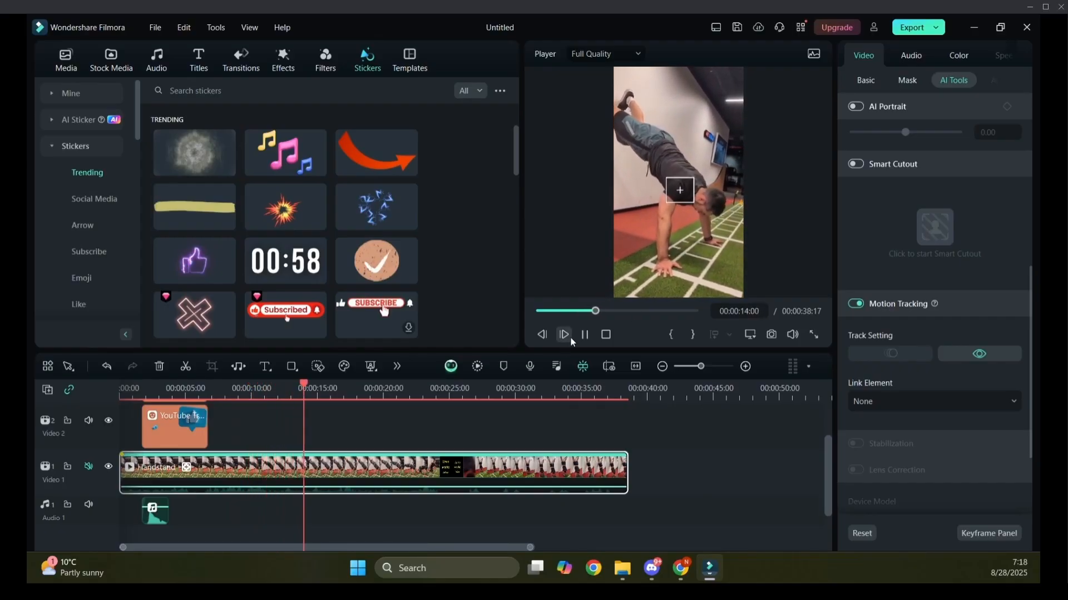
click(585, 335)
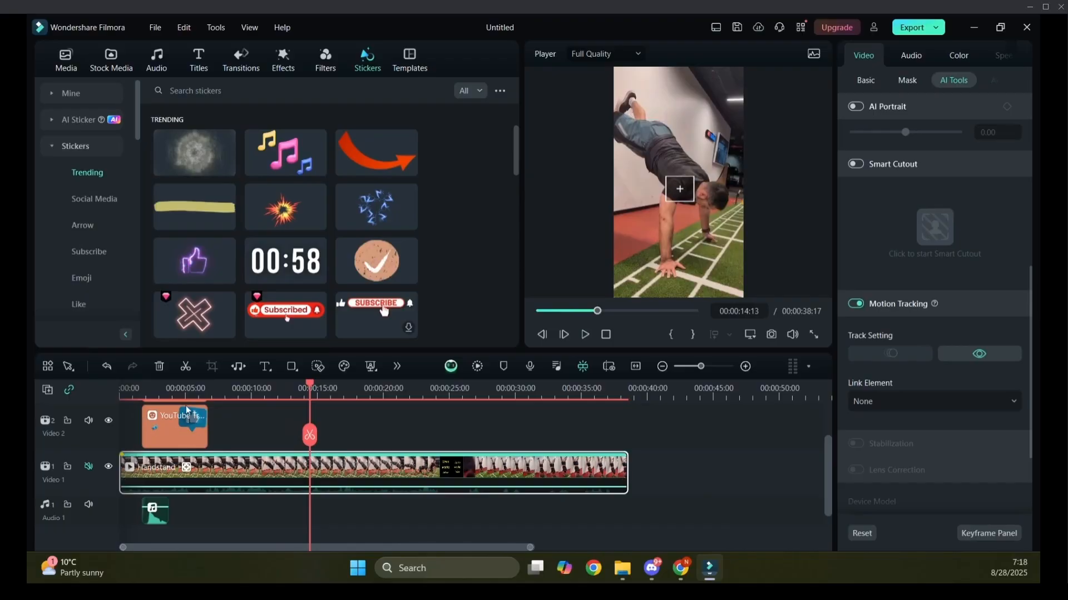
drag(312, 388, 121, 390)
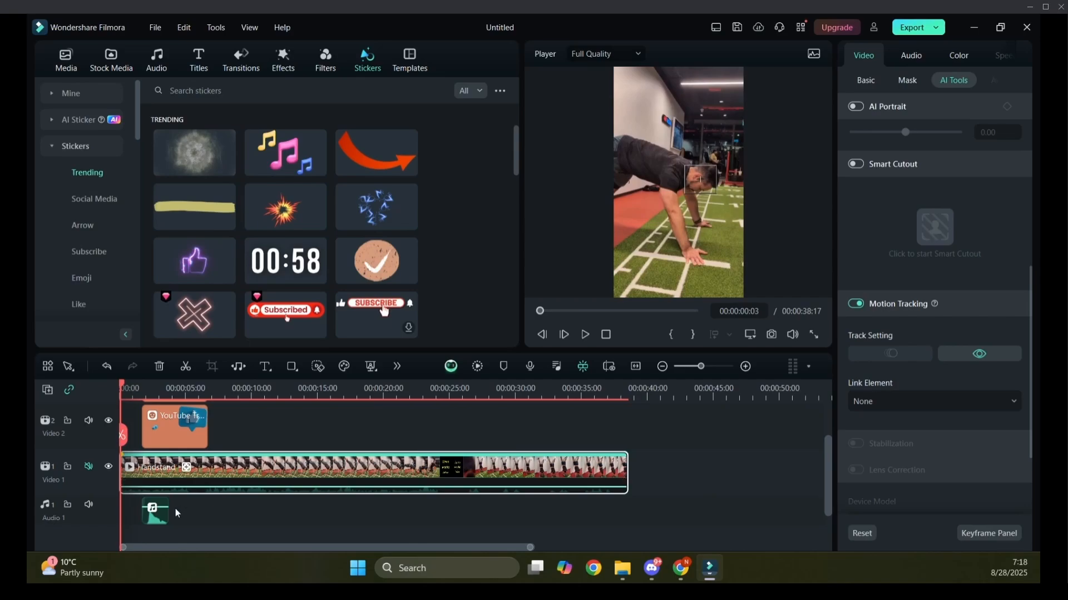
- Extend the sunglasses emoji clip on Video 3 back to the timeline start and forward to just past 00:00:10:00
scroll(147, 457, up, 2)
click(154, 450)
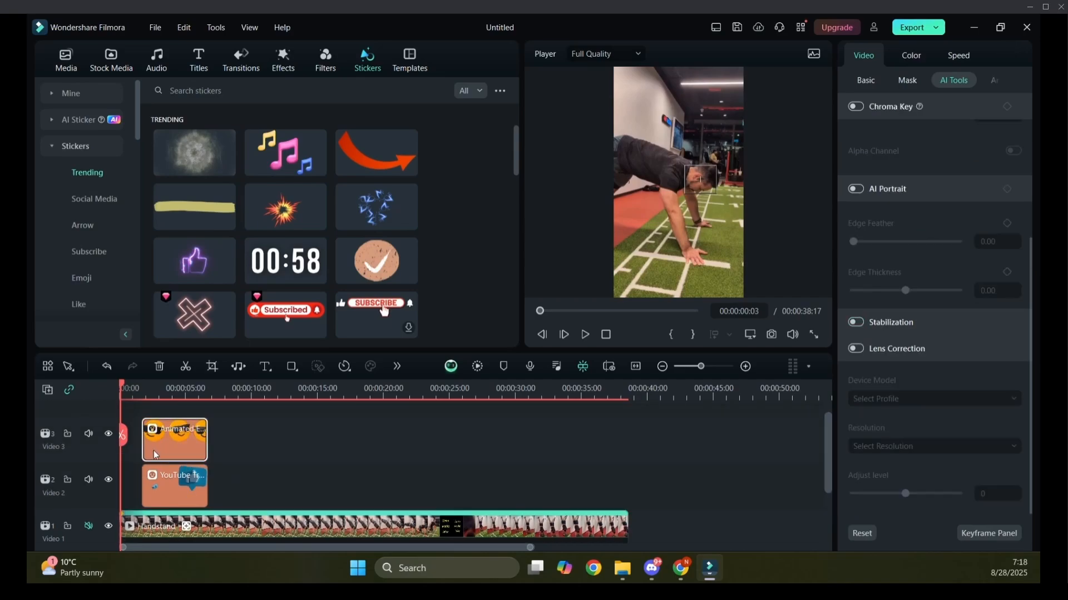
drag(145, 441, 113, 443)
drag(182, 444, 259, 444)
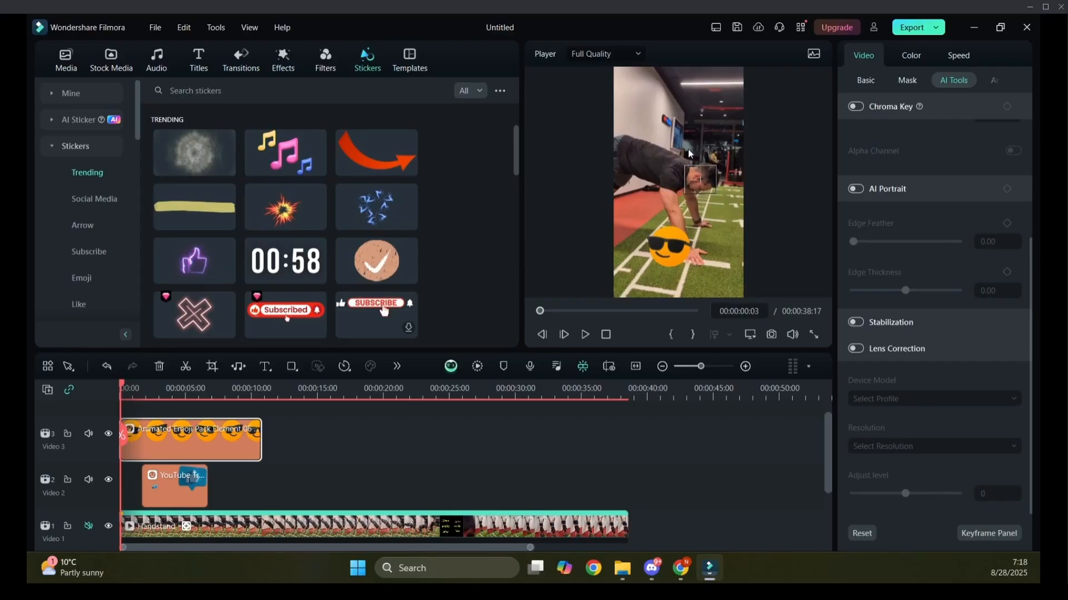
- Link the Animated Emoji Pack sticker to the Handstand clip's motion tracking
scroll(310, 423, down, 1)
click(301, 505)
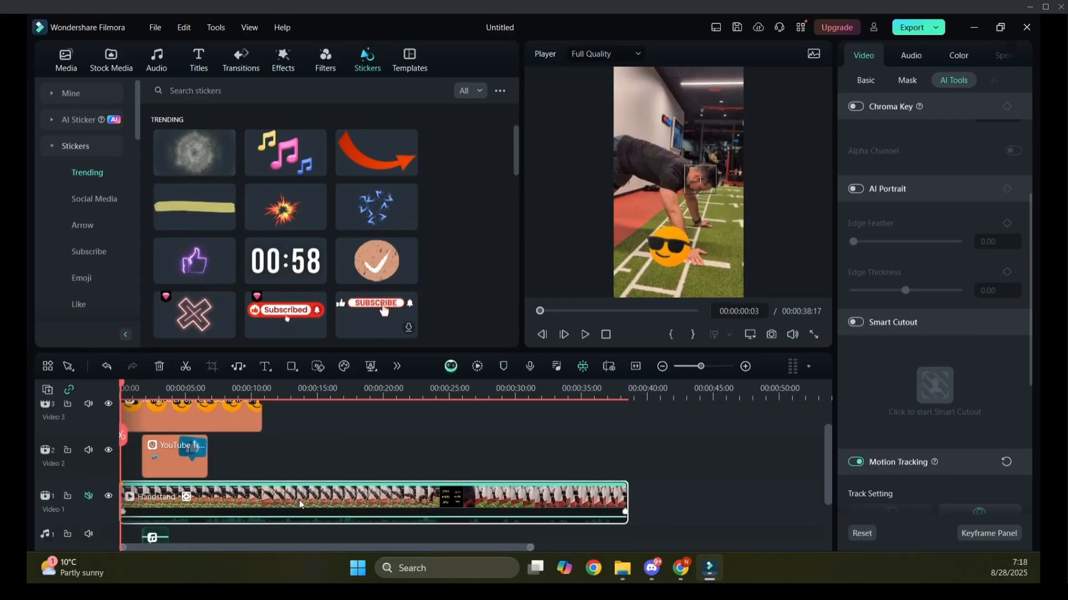
scroll(1002, 416, down, 3)
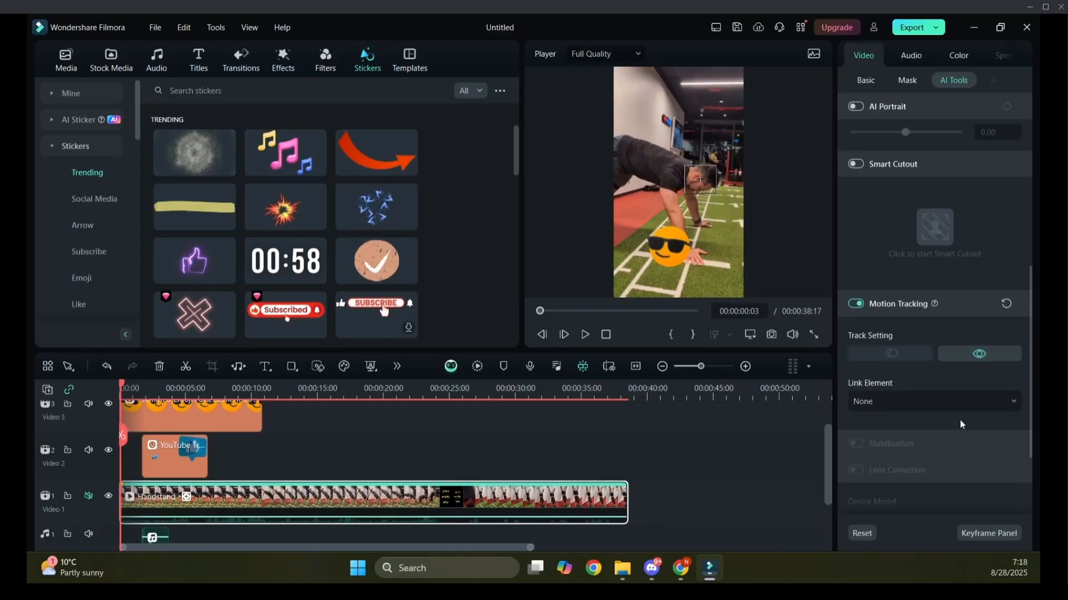
click(1019, 406)
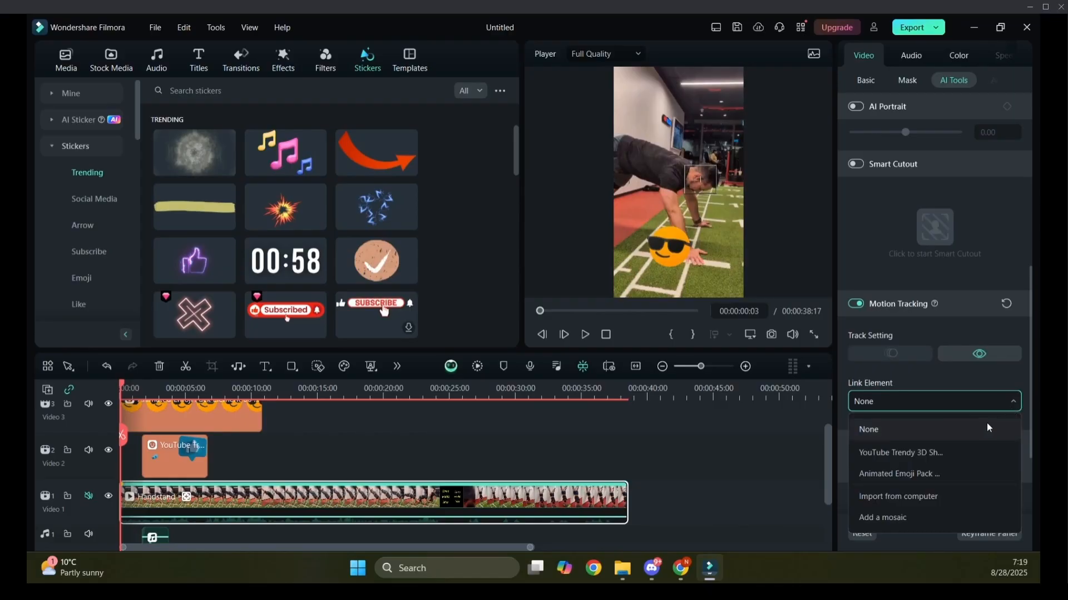
click(926, 474)
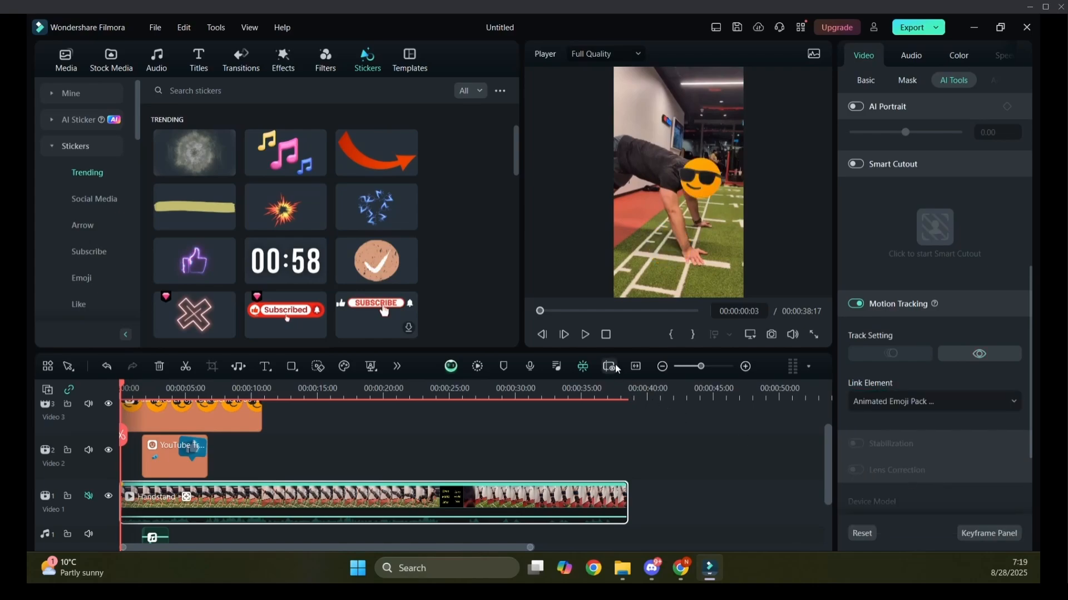
- Play the tracked emoji from the start to 00:00:14:18 and extend its clip to just past 00:00:15:00
click(586, 335)
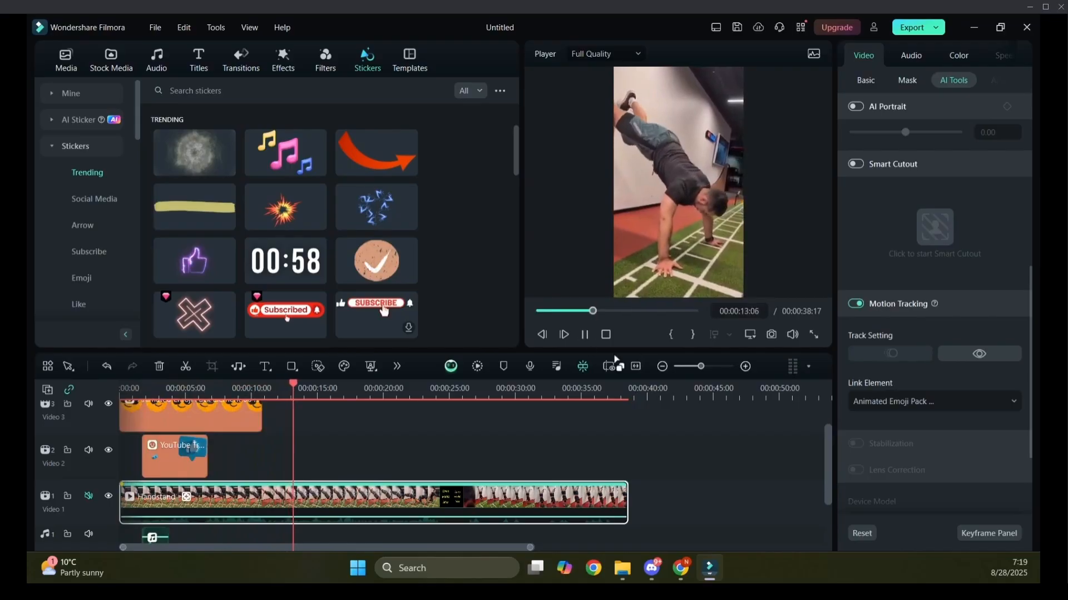
click(586, 336)
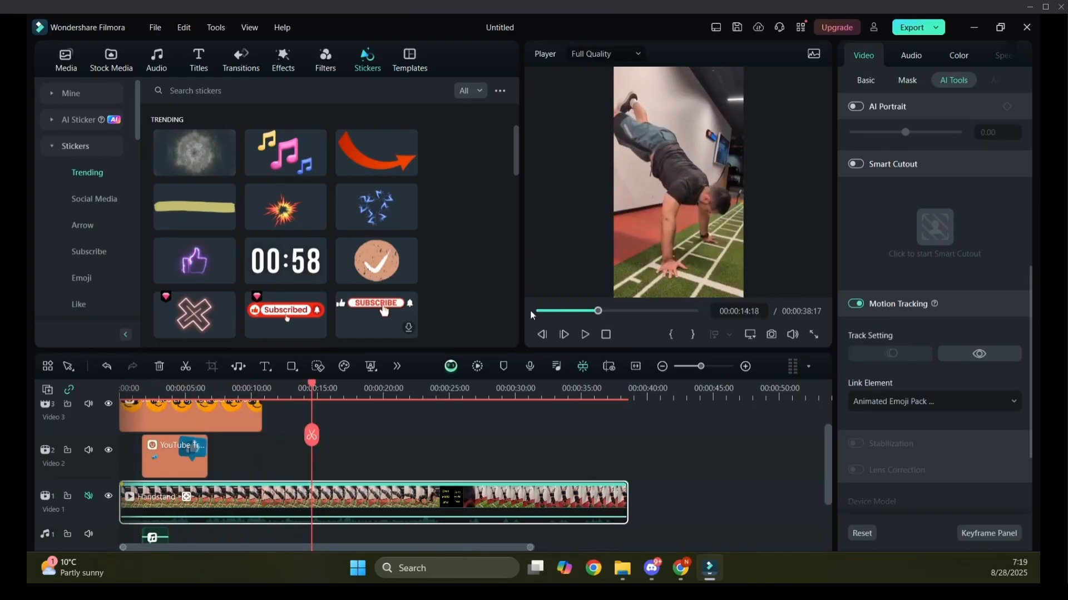
drag(263, 414, 329, 416)
click(308, 486)
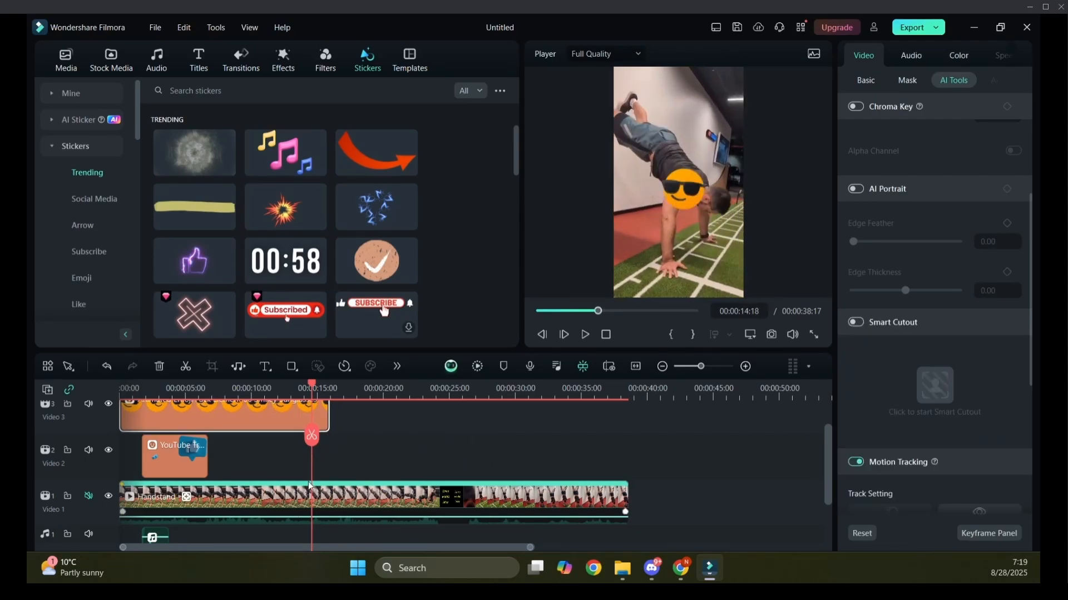
- Trim the ends of the sunglasses emoji clip and the Handstand clip to about 00:00:10:00 and move the playhead to 00:00:07:27
drag(327, 419, 250, 418)
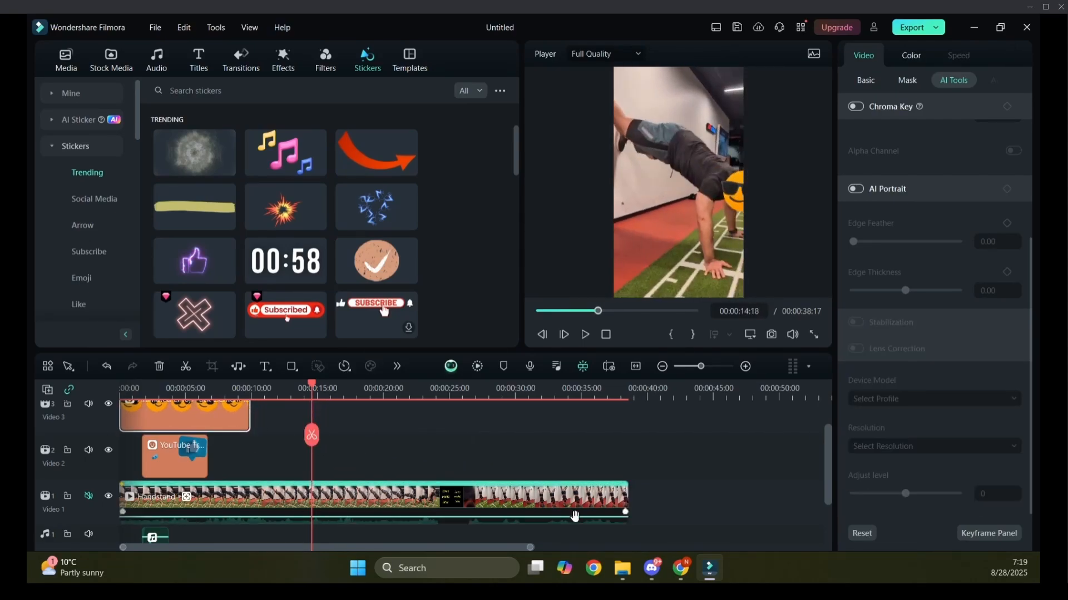
drag(626, 497, 268, 496)
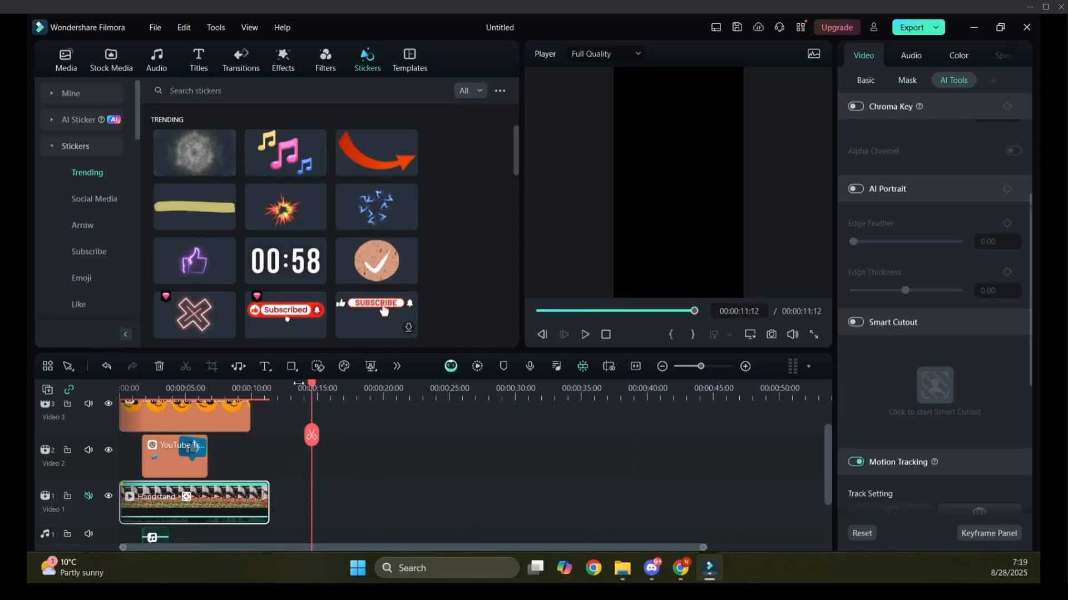
drag(315, 386, 263, 409)
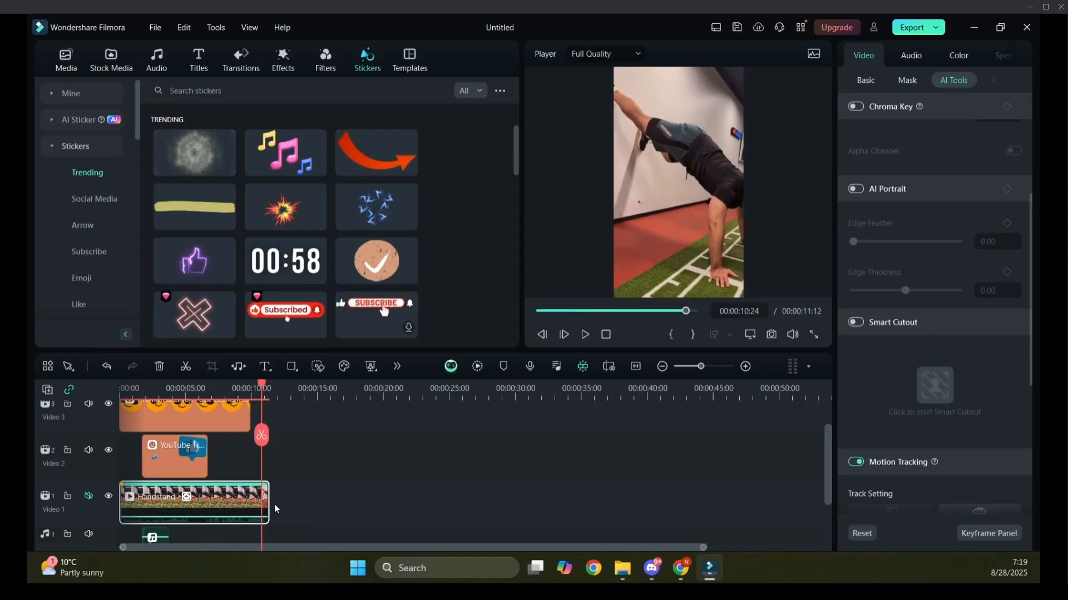
drag(269, 502, 249, 500)
drag(262, 384, 223, 434)
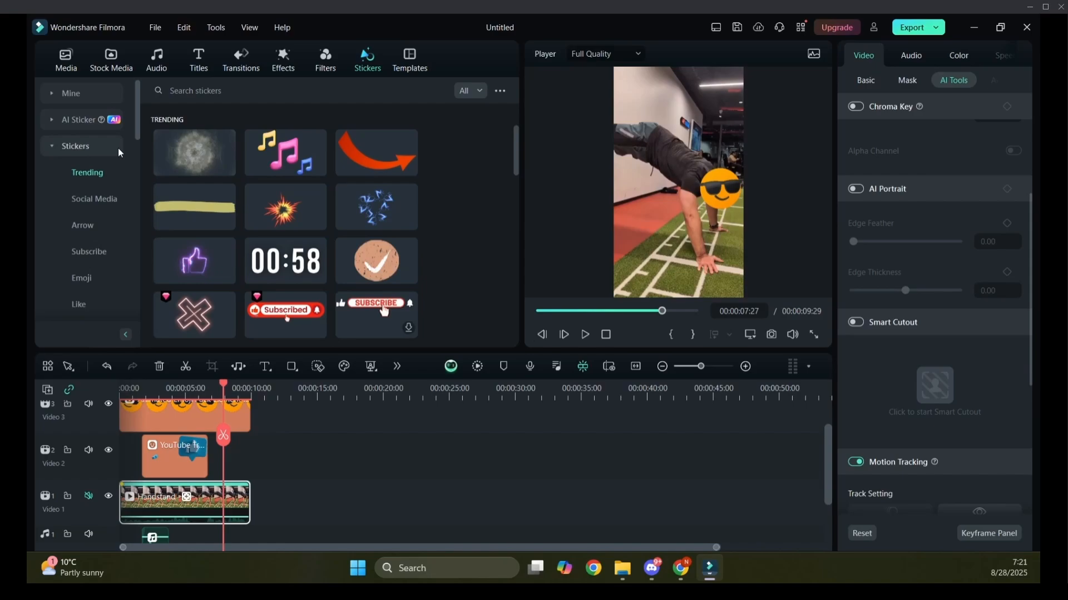
click(159, 26)
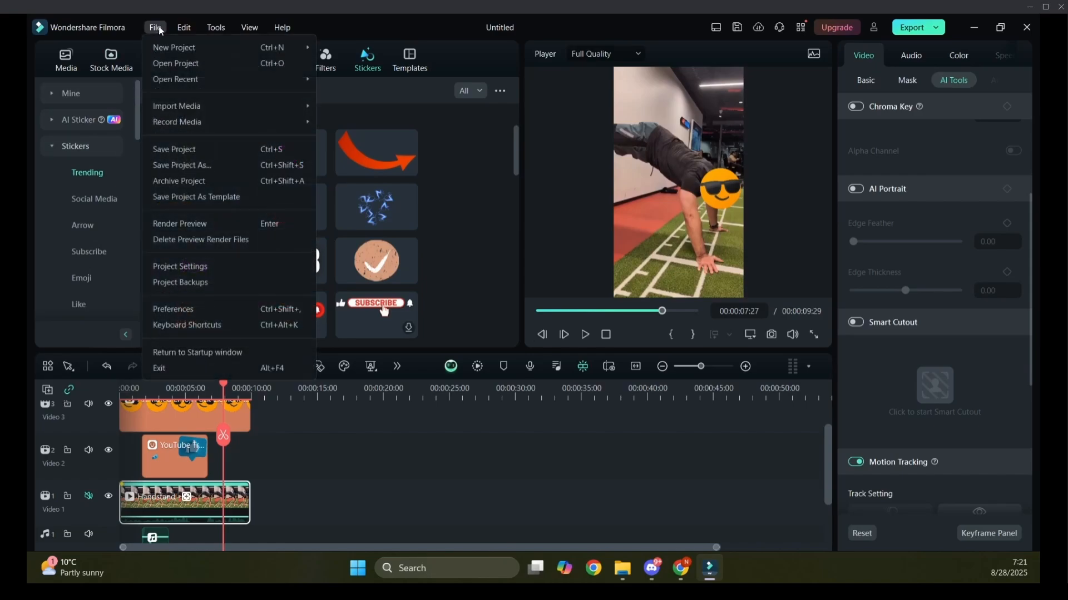
click(172, 62)
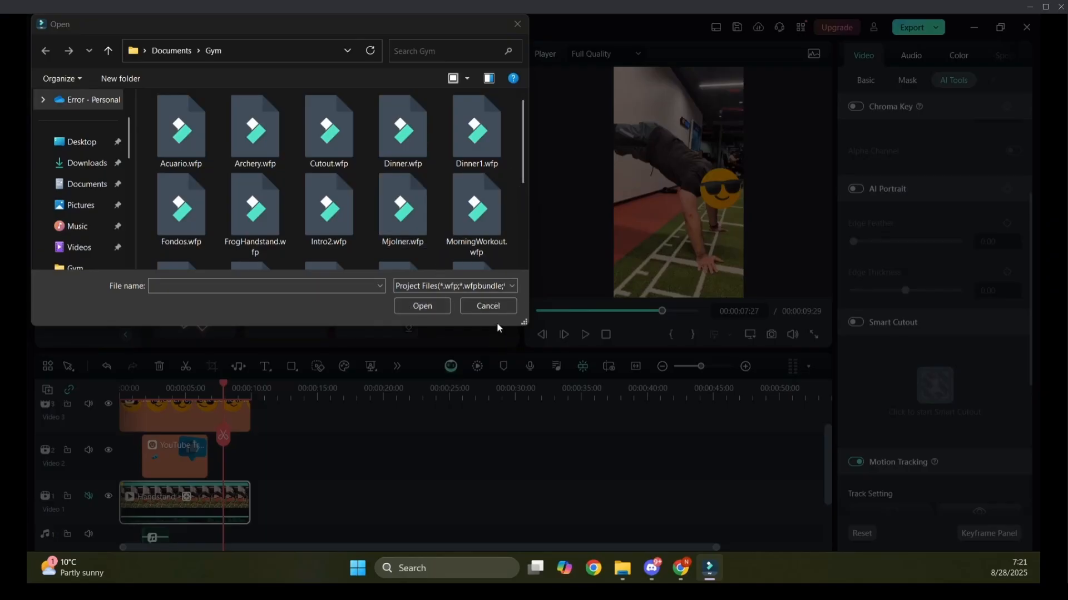
click(495, 306)
- Open the recent WallPlank project, discarding the changes to the current project
click(156, 27)
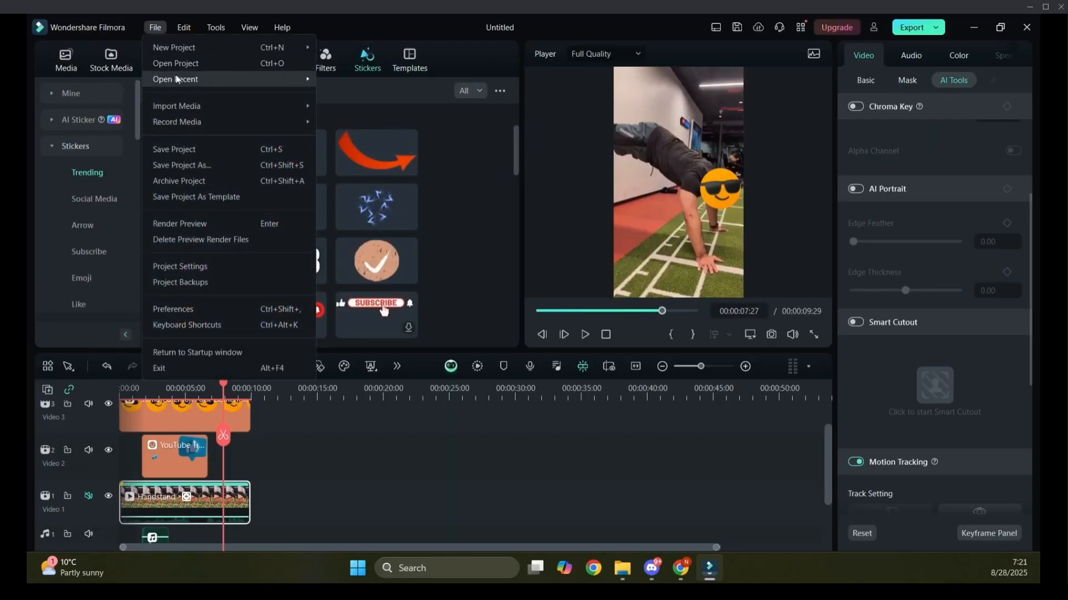
mouse_move(184, 78)
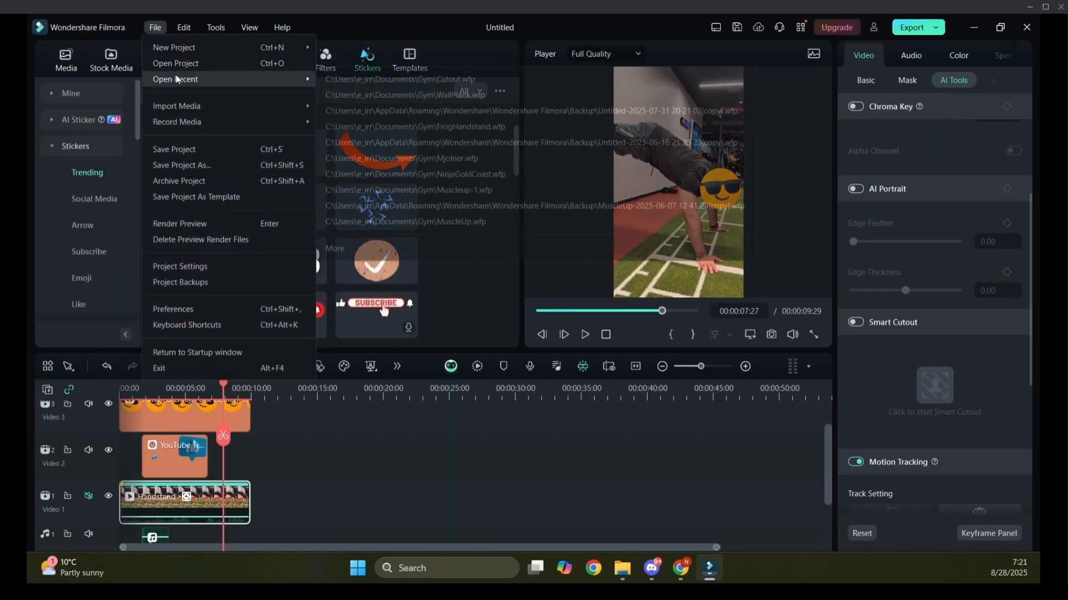
click(459, 95)
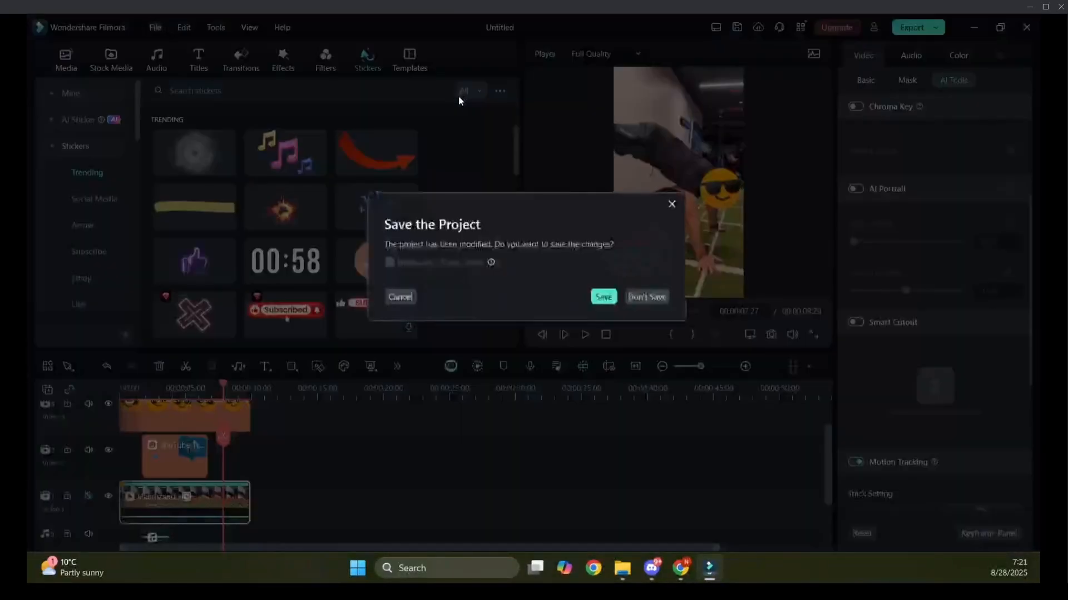
click(648, 297)
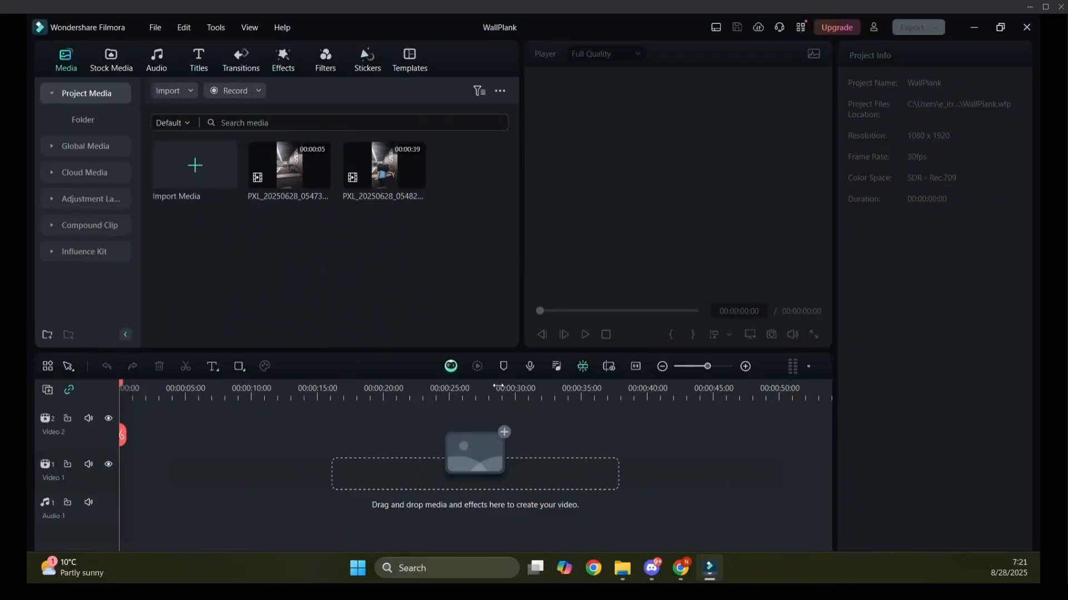
- Preview the 39-second plank clip from the project media up to 00:00:36:17, pausing at the plank over the blue-covered box
double_click(380, 176)
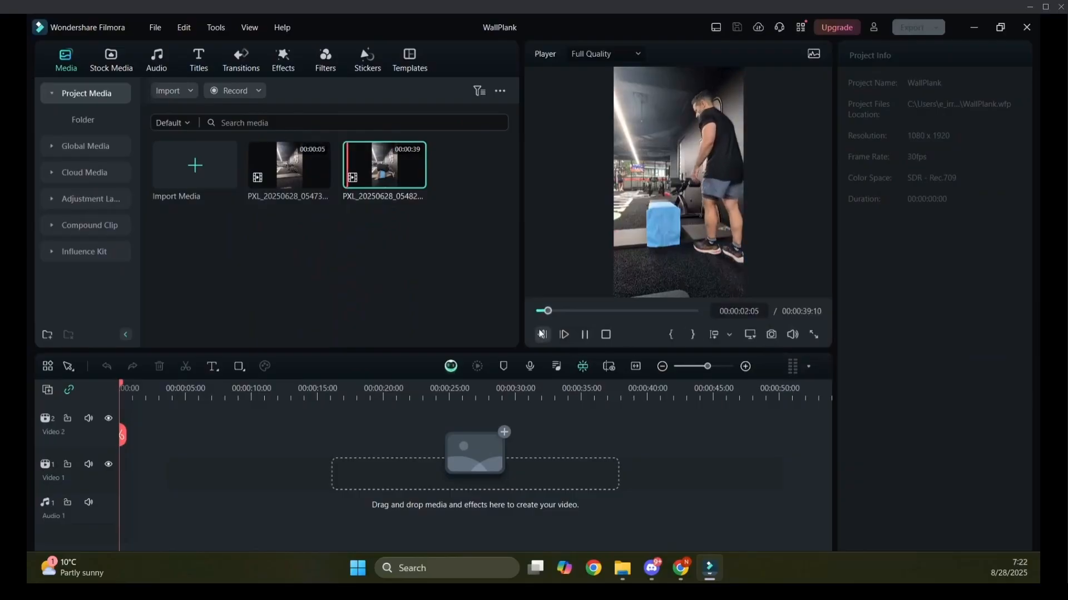
click(586, 336)
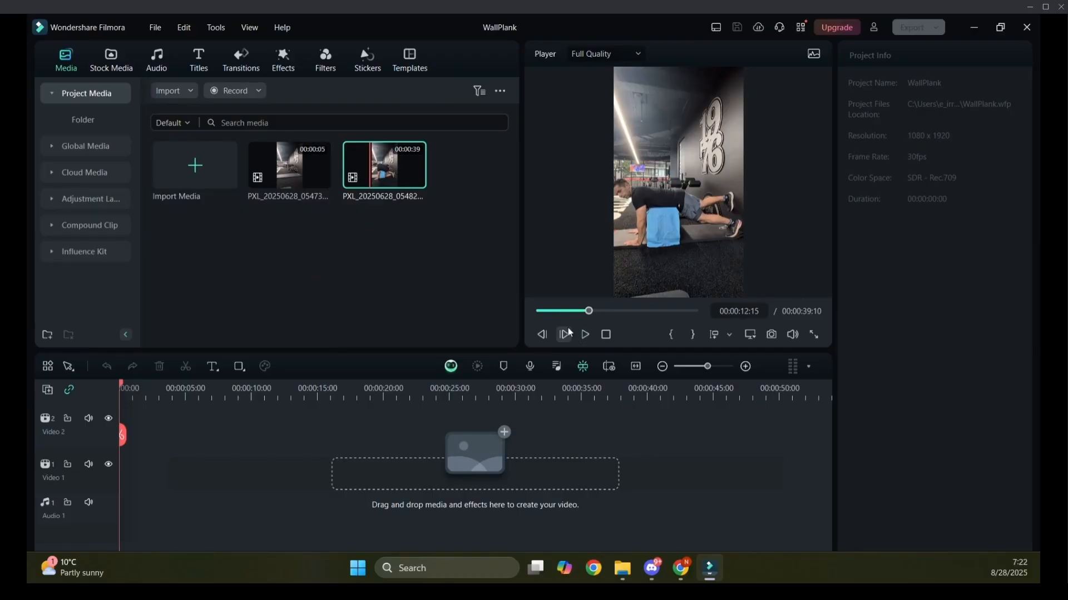
click(585, 338)
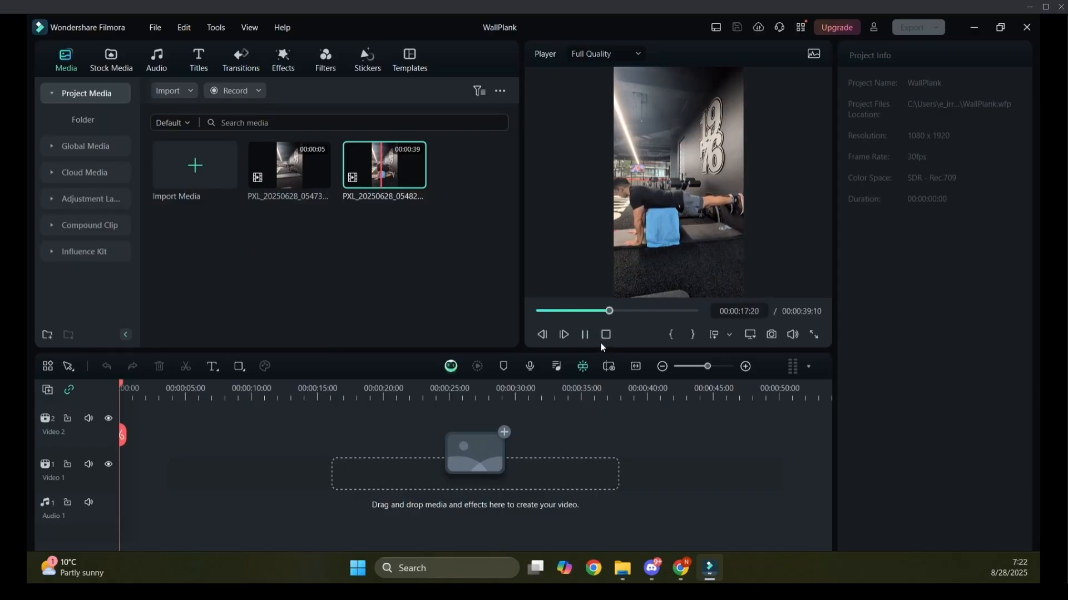
click(586, 335)
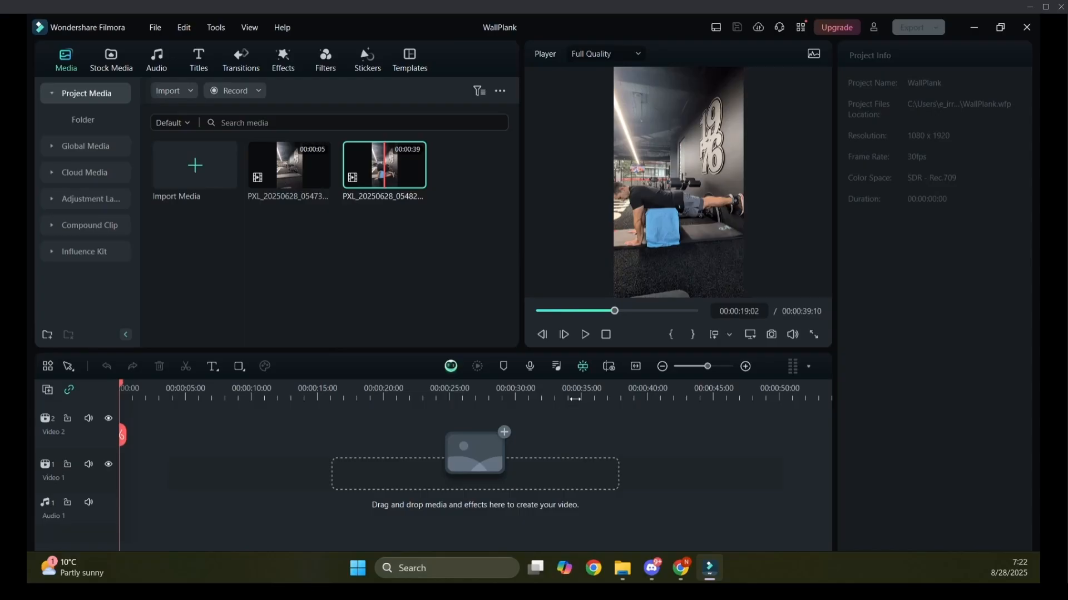
click(585, 334)
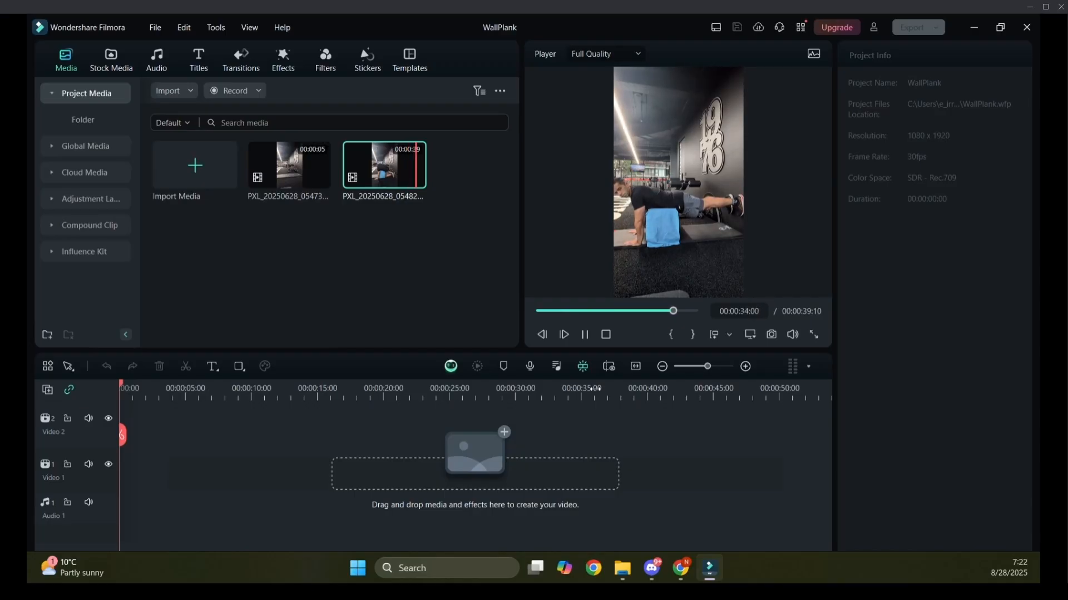
click(584, 334)
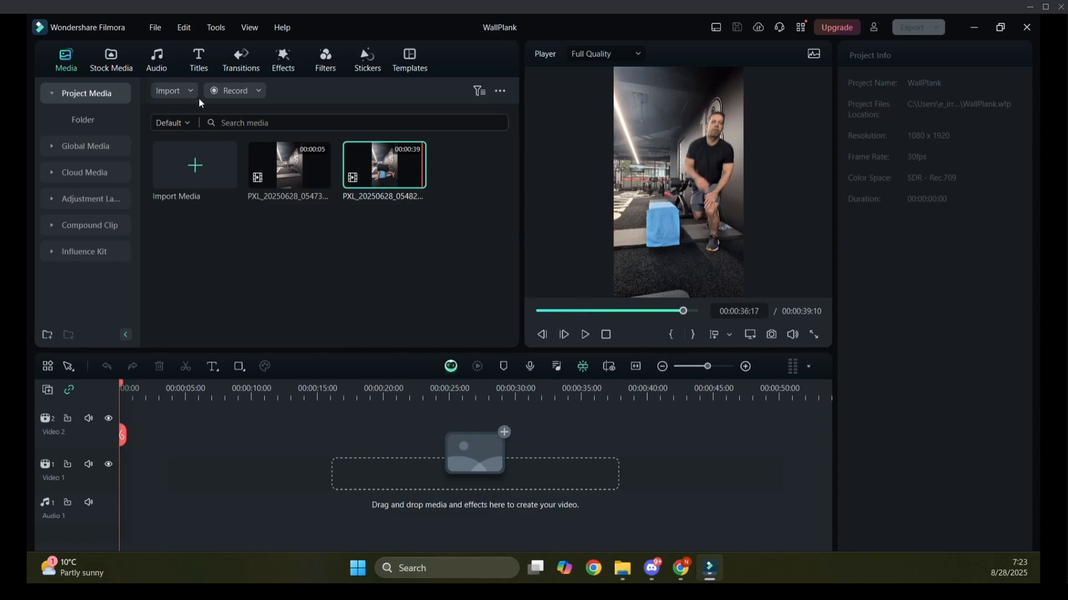
- Place the 39-second plank clip at the start of Video 1 and turn on Chroma Key for it
drag(409, 172, 127, 467)
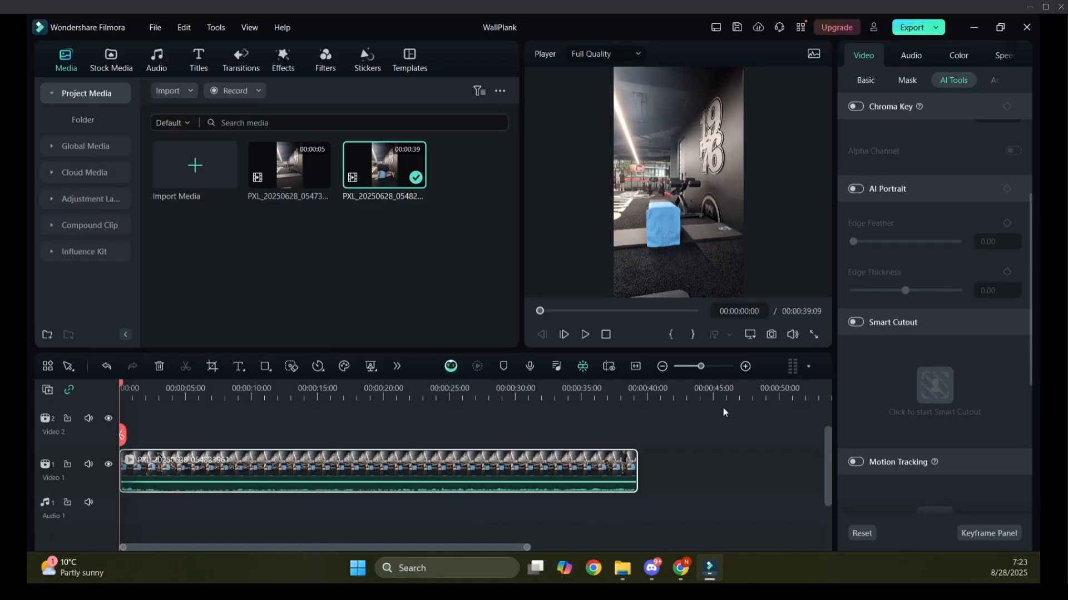
click(856, 107)
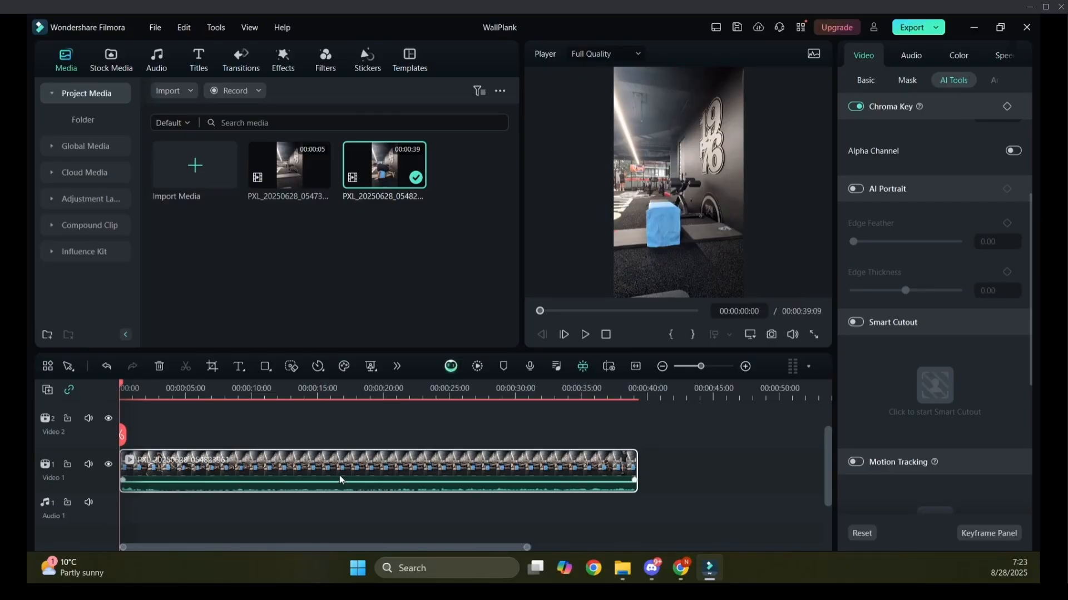
scroll(679, 459, up, 2)
scroll(678, 462, down, 2)
scroll(666, 455, down, 1)
scroll(956, 289, up, 5)
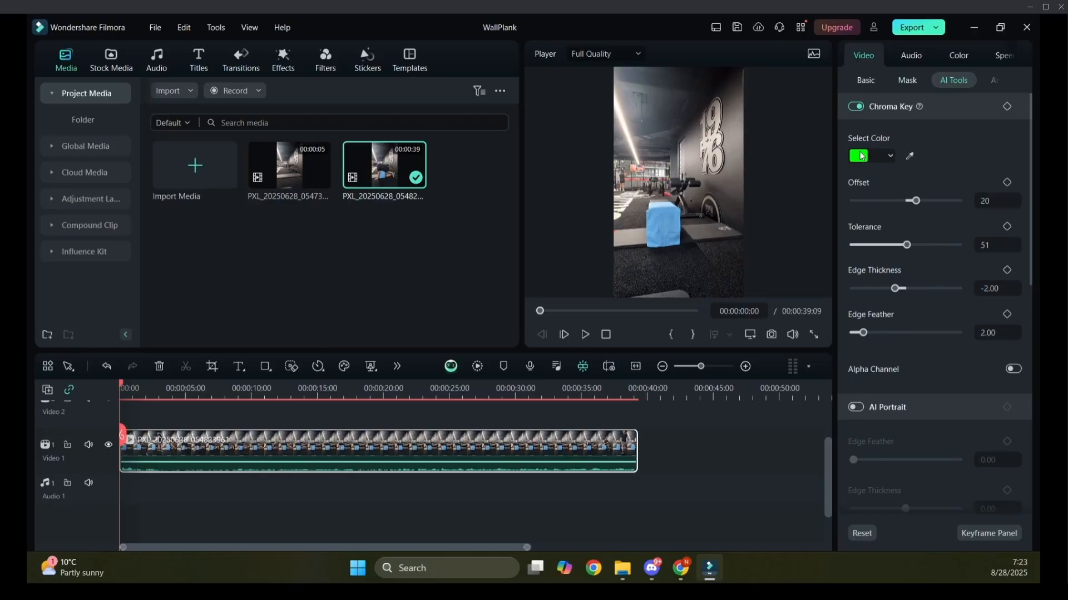
- Import PXL_20250628_022307577.mp4 into the project media and preview it up to 00:00:07:16
click(186, 91)
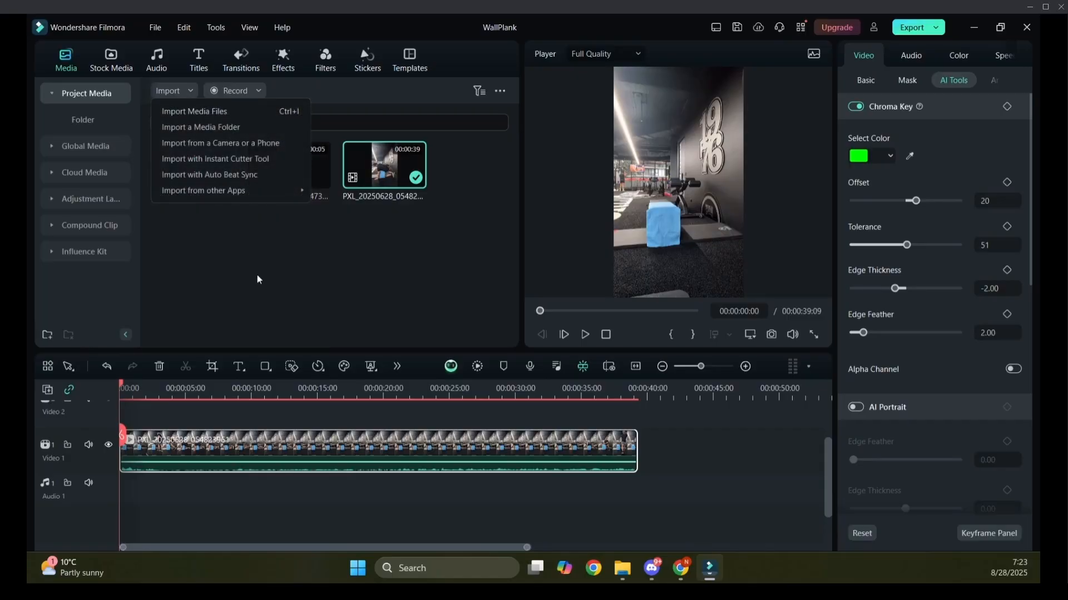
click(216, 115)
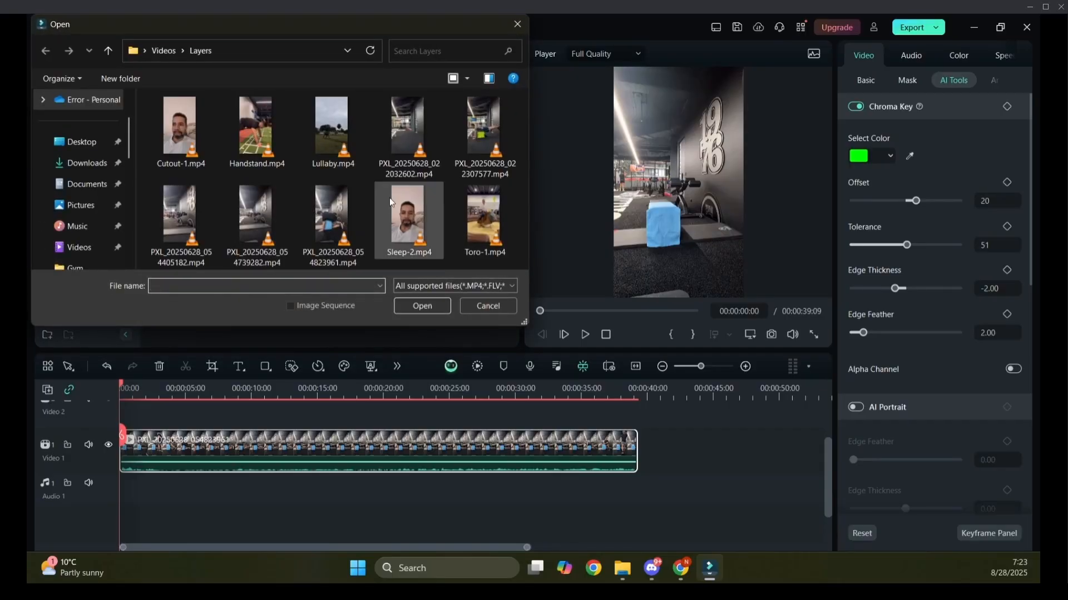
click(474, 114)
click(418, 305)
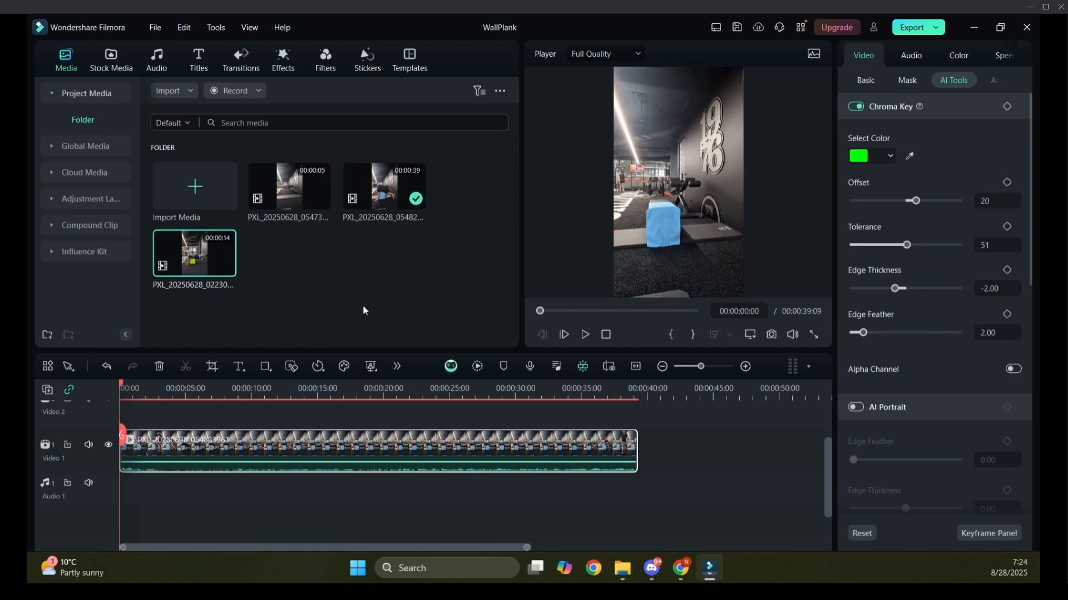
double_click(191, 259)
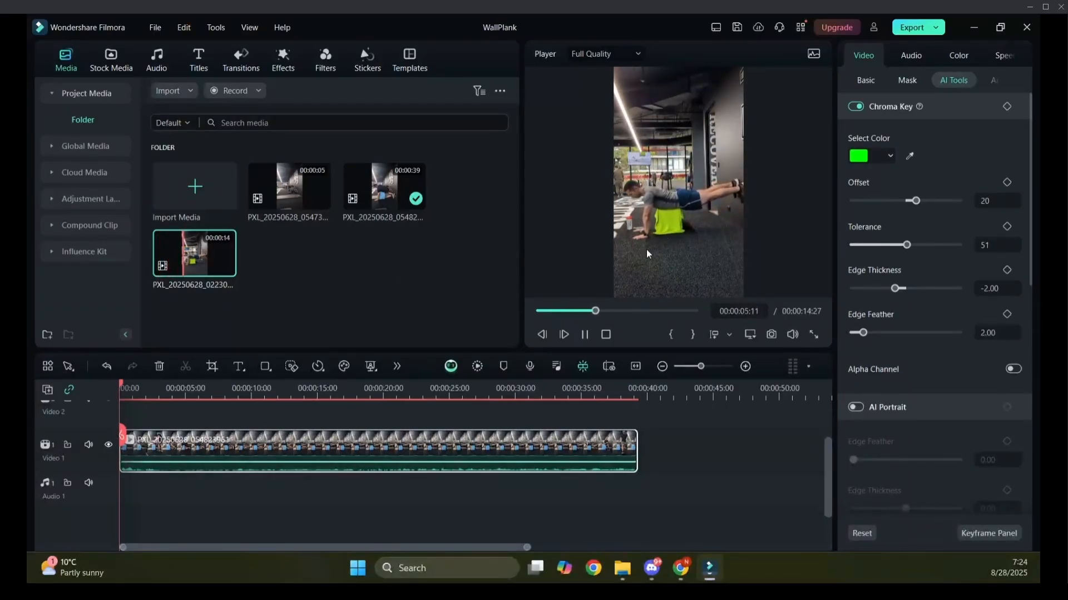
click(590, 336)
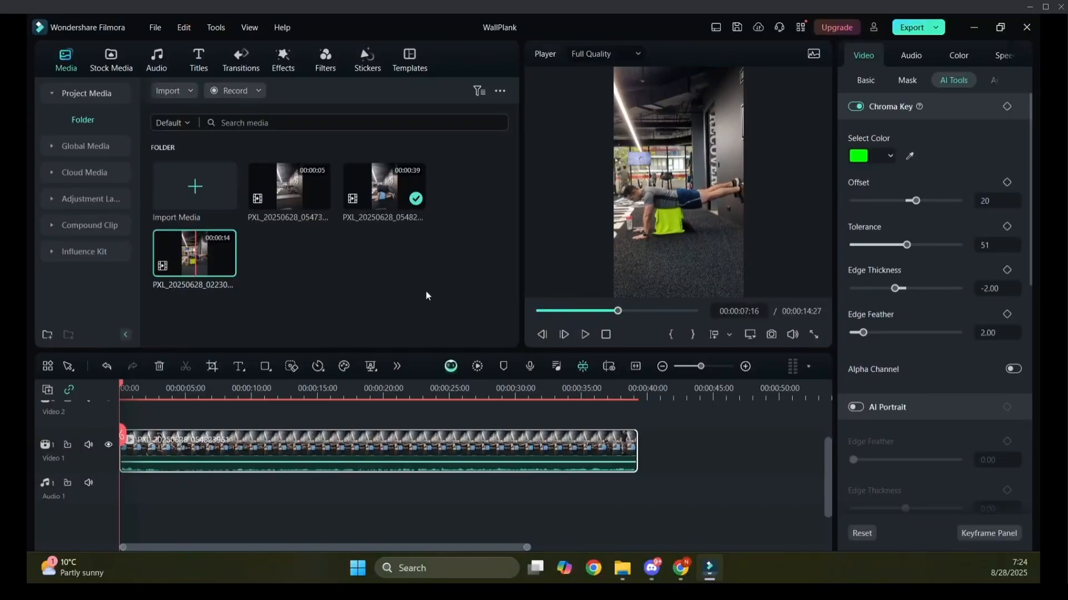
- Insert the imported 14-second clip at the start of Video 1, ahead of the plank clip
click(226, 266)
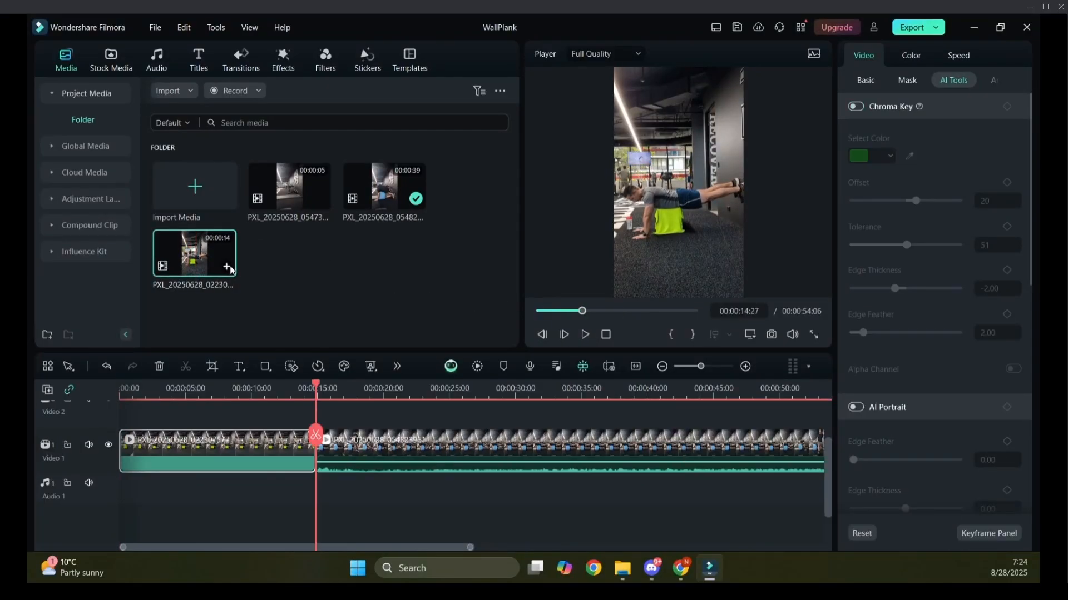
key(Delete)
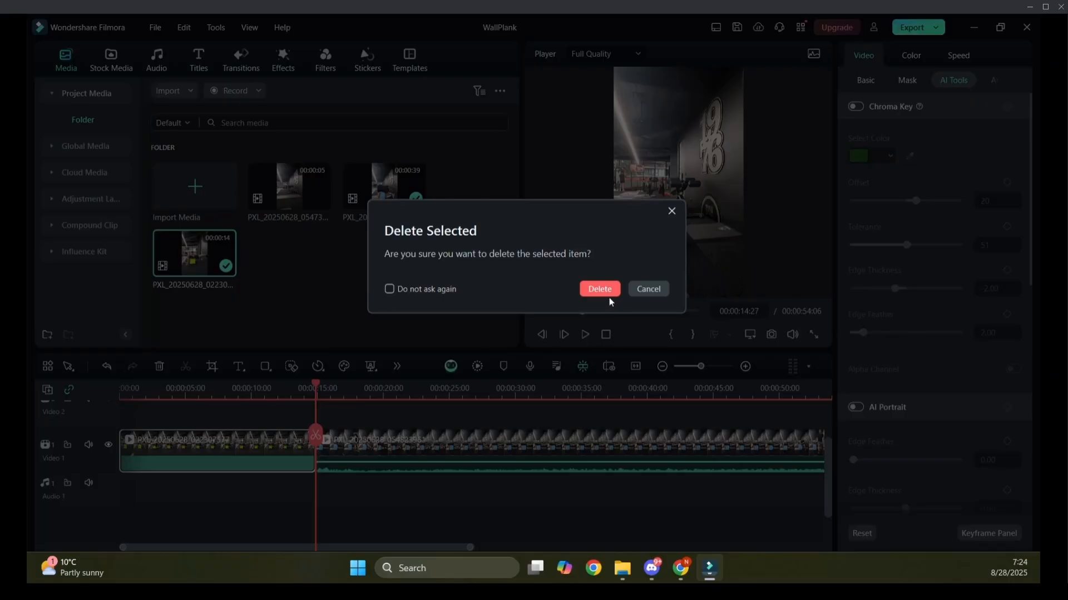
click(648, 290)
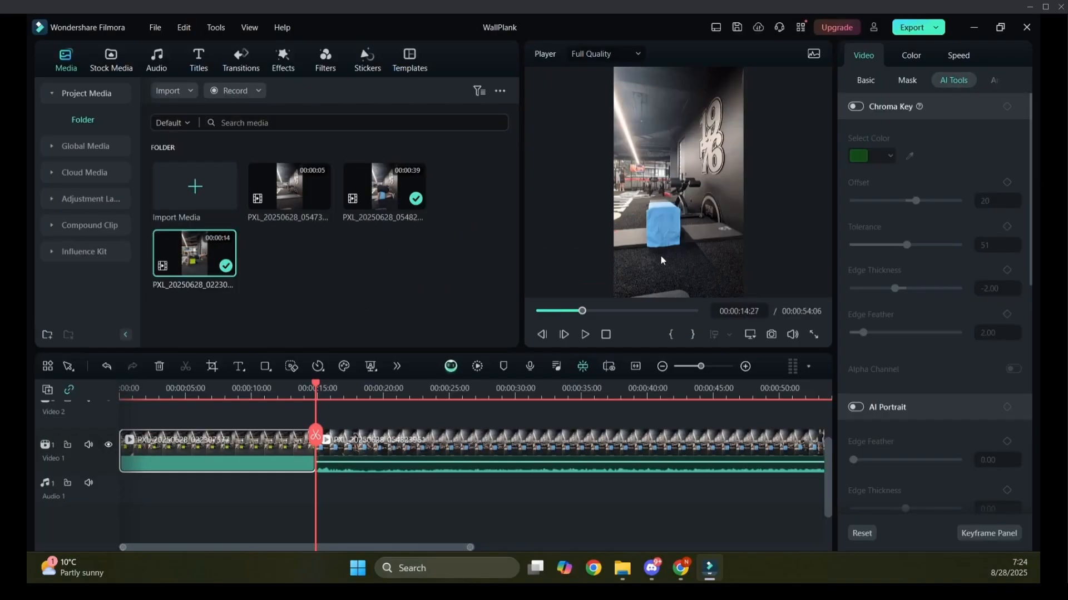
- Preview the imported 14-second clip up to 00:00:02:24 and inspect that frame in full screen
double_click(202, 259)
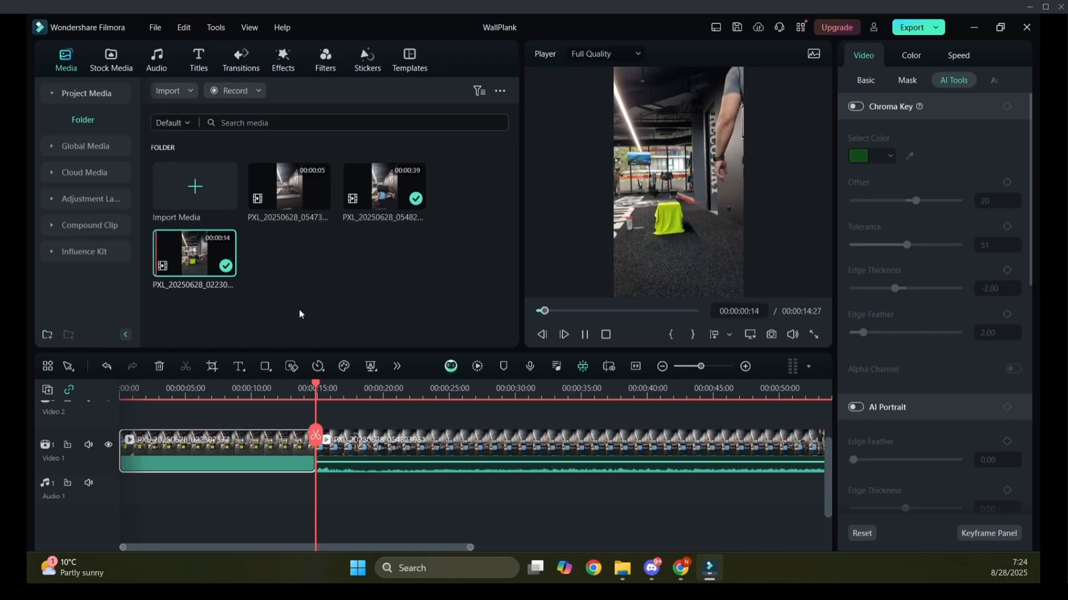
click(586, 337)
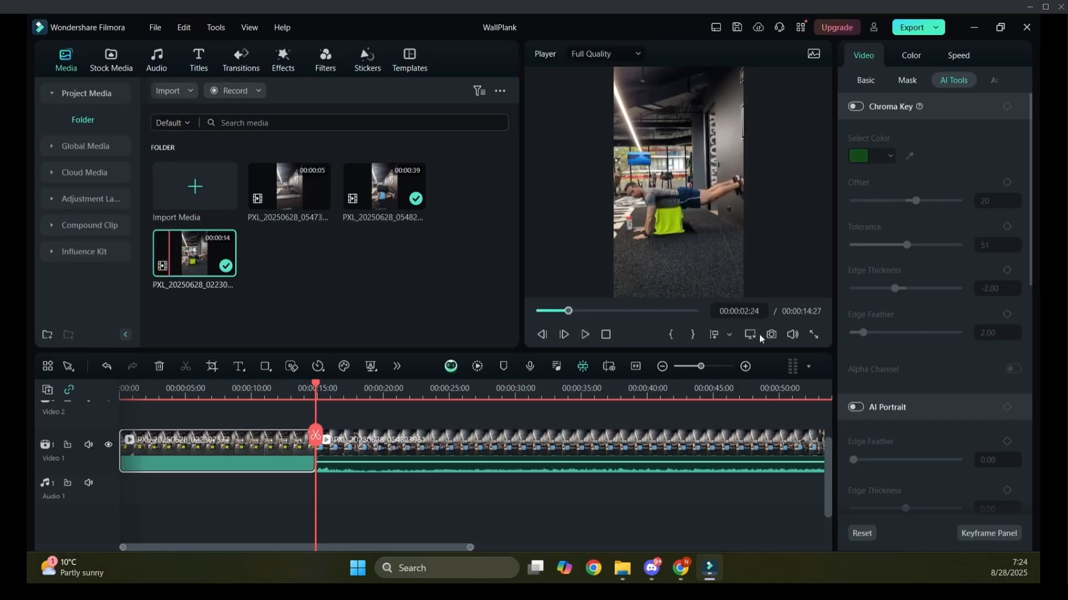
click(814, 335)
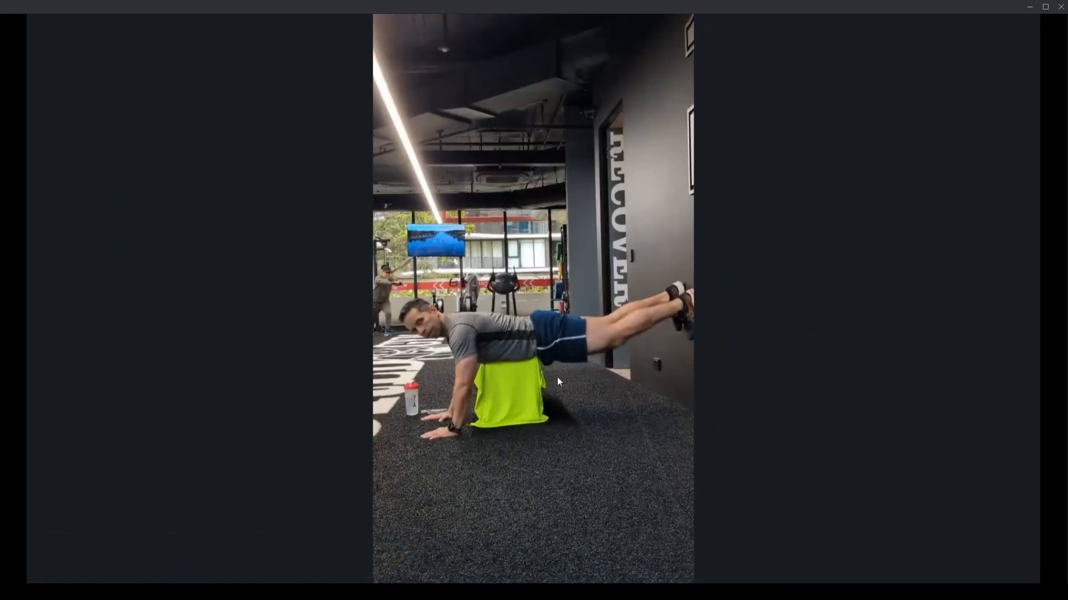
key(Escape)
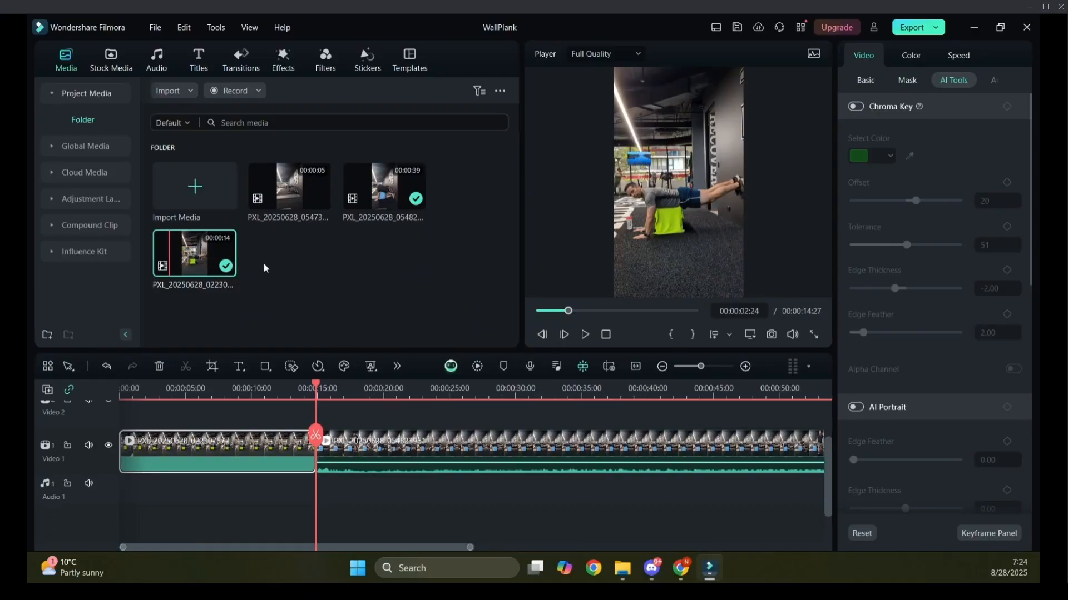
- Delete the imported 14-second clip from the project media and the timeline
key(space)
key(Delete)
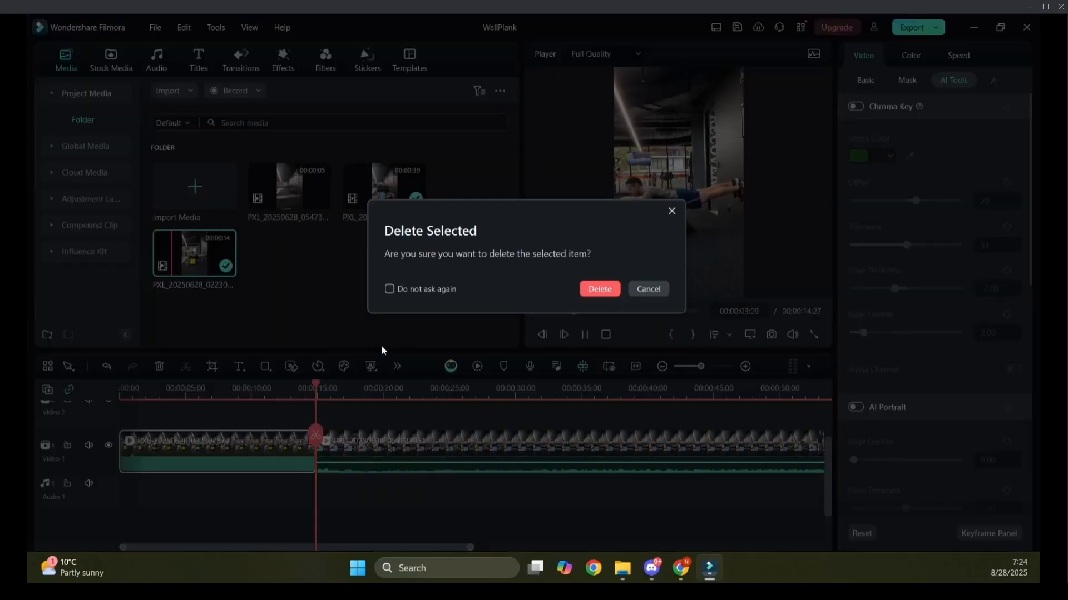
click(600, 289)
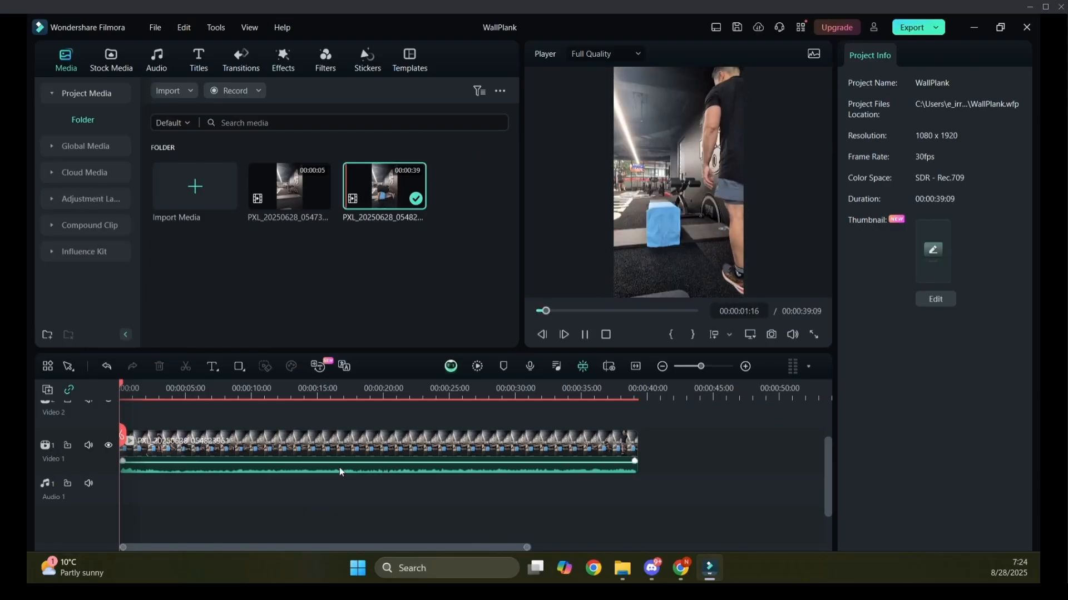
- Set the plank clip's Chroma Key colour by sampling the blue towel on the box in the preview
click(357, 450)
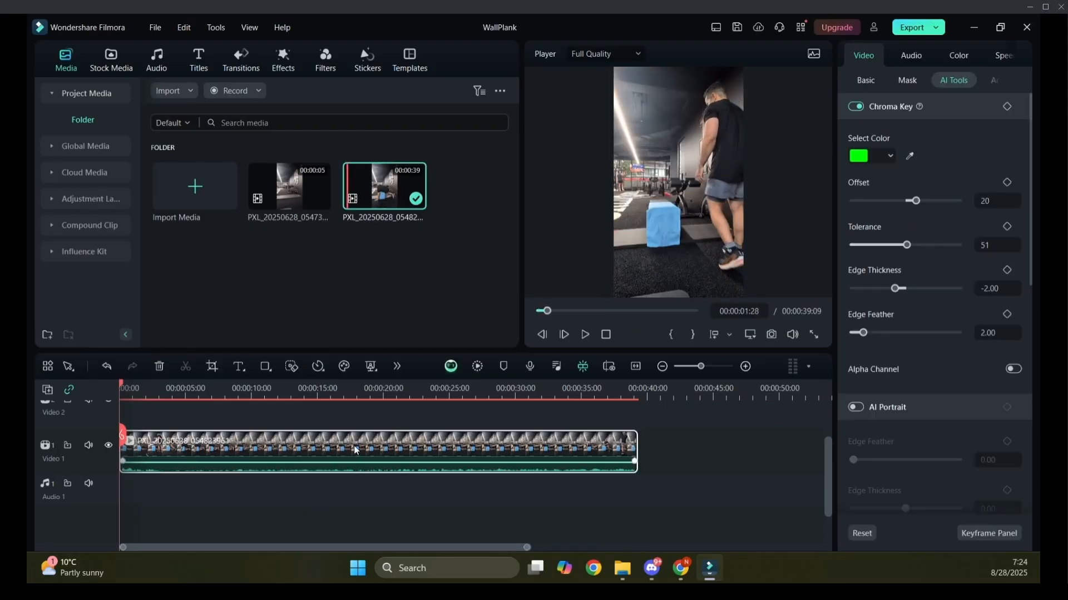
click(909, 155)
click(664, 226)
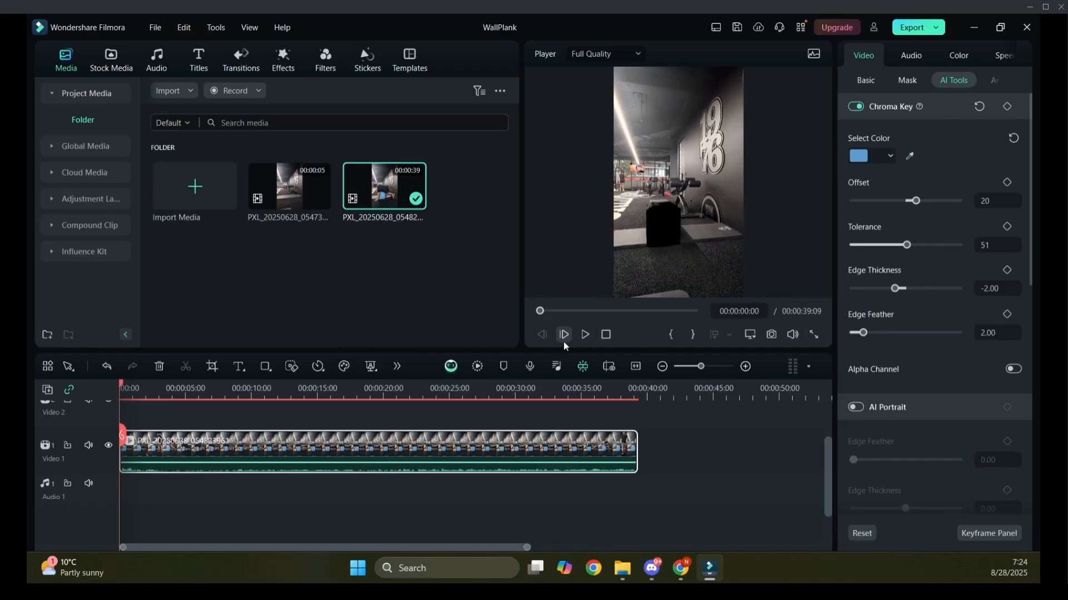
- Play the keyed plank clip from about 00:00:19:00 to 00:00:24:04 to check the removed blue area
click(585, 335)
click(613, 311)
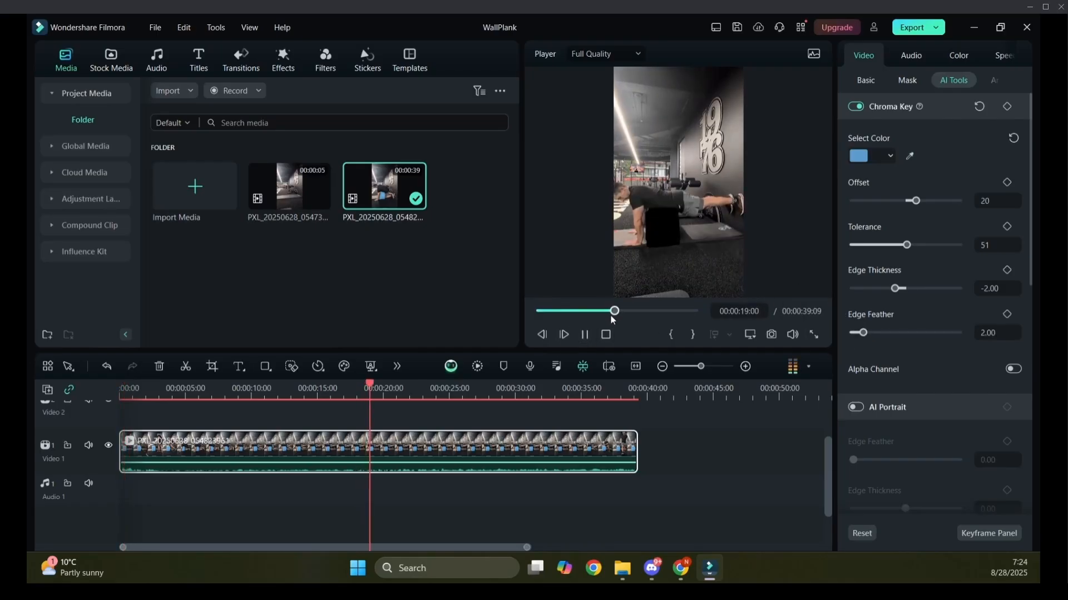
click(585, 334)
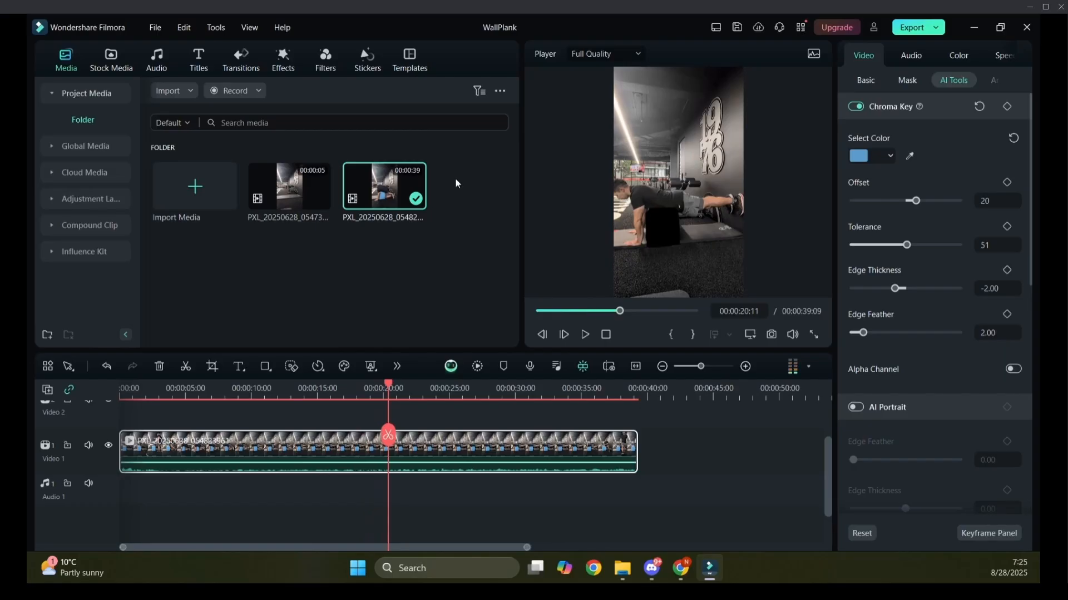
click(585, 335)
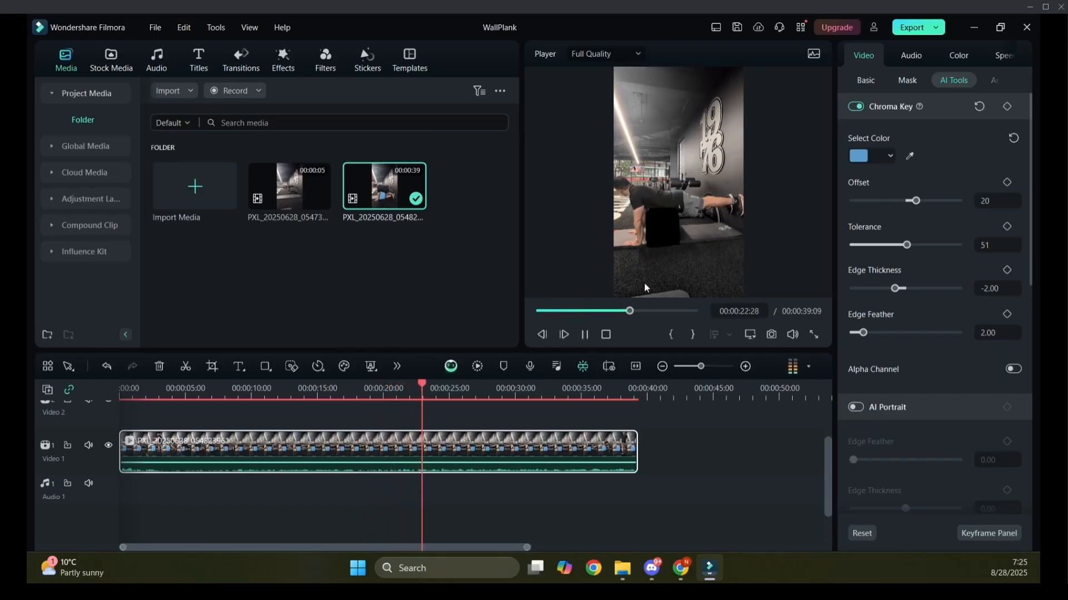
click(585, 334)
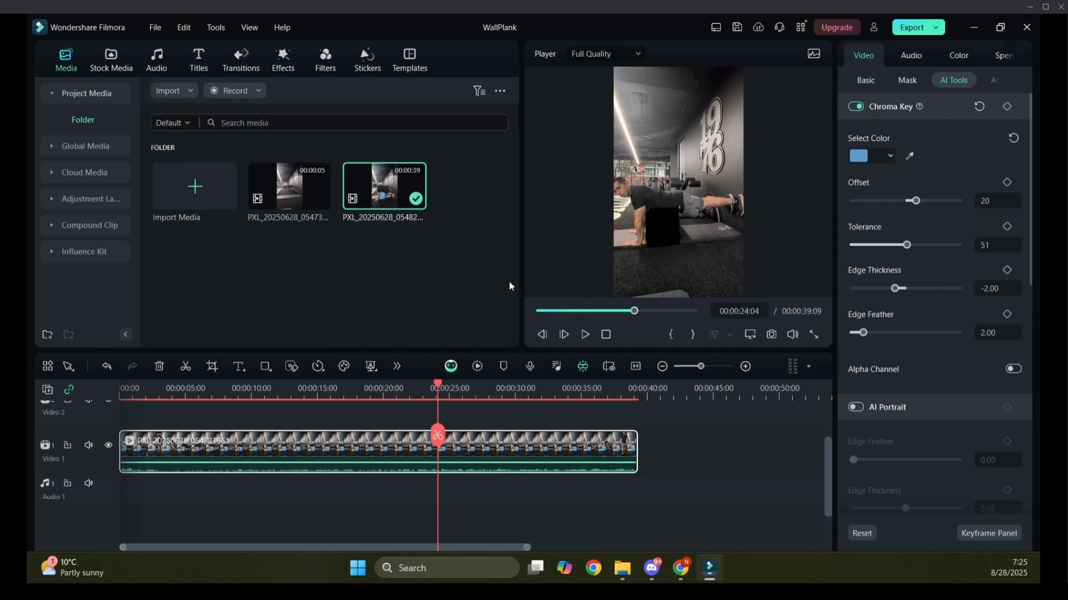
- Preview the 5-second empty-gym clip and add it to Video 1 after the 39-second clip
double_click(290, 189)
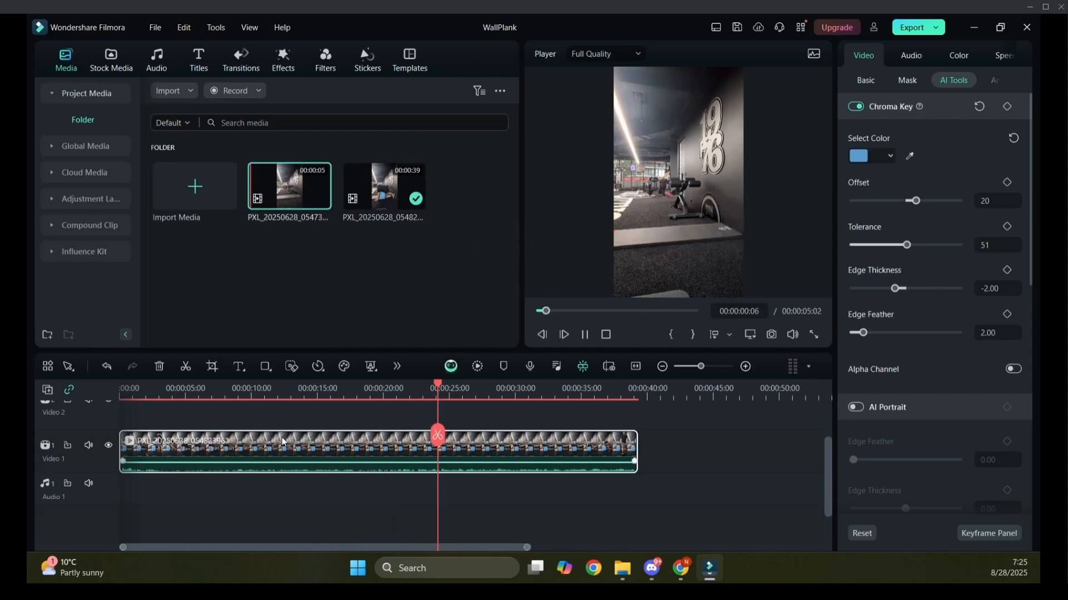
click(585, 334)
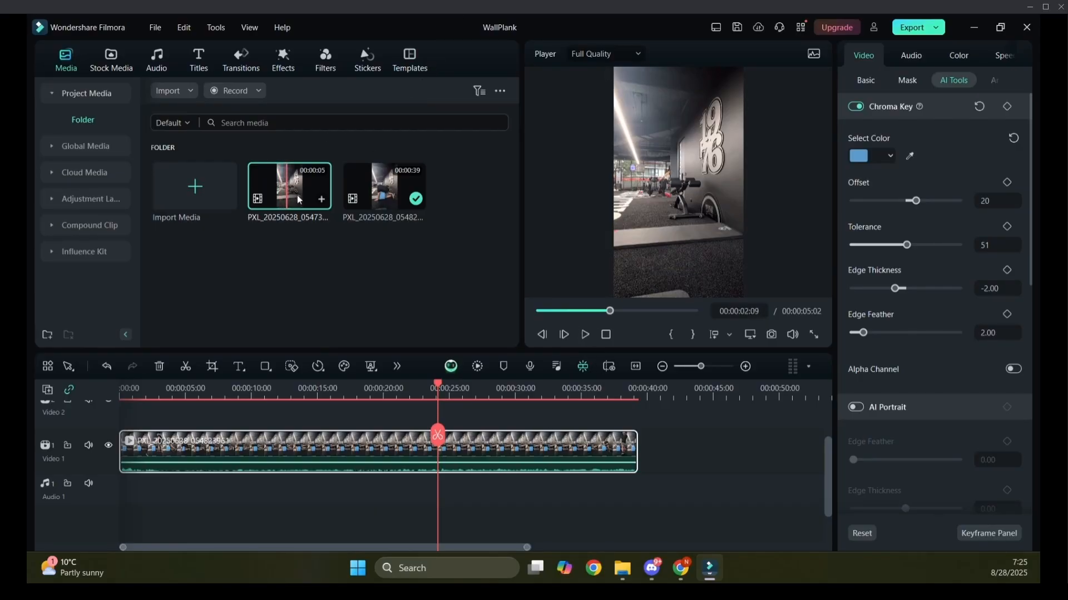
drag(298, 200, 652, 489)
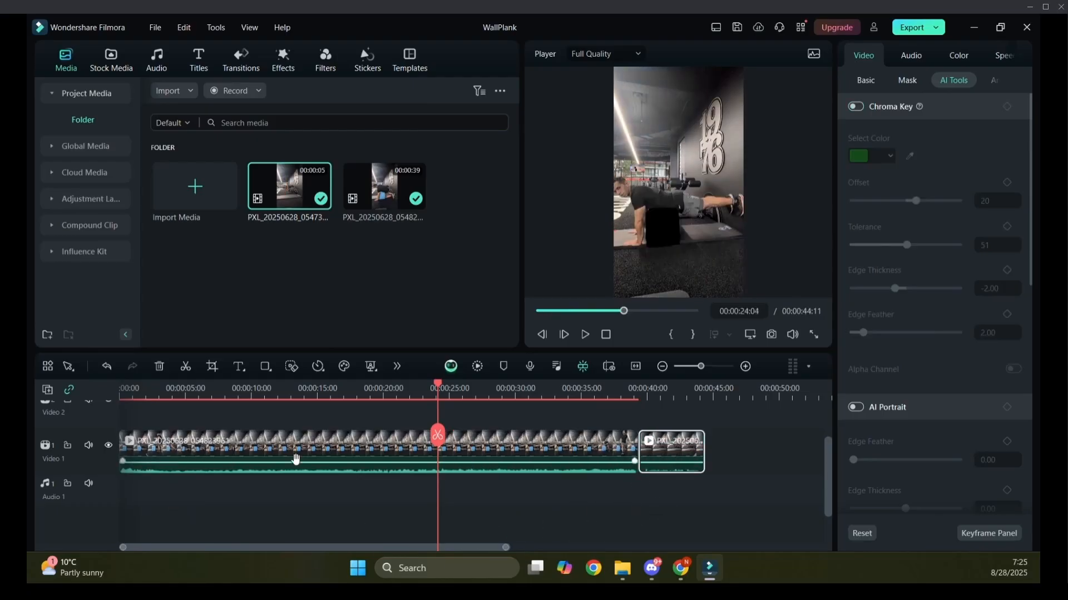
- Move the 39-second clip up to Video 2 and place the empty-gym clip at the start of Video 1
drag(296, 459, 302, 412)
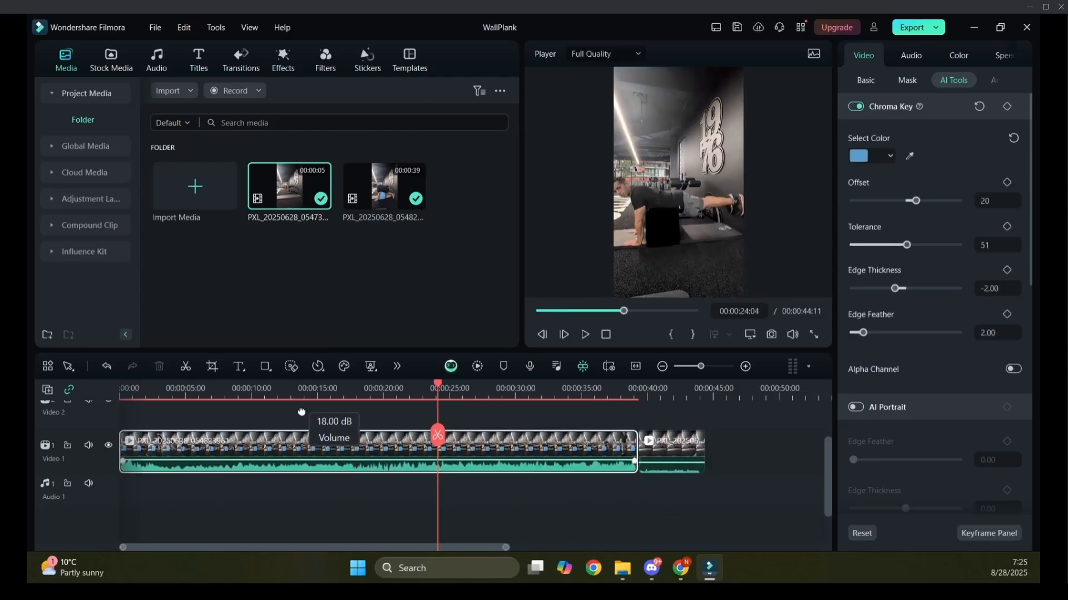
drag(358, 512, 360, 476)
drag(663, 518, 144, 518)
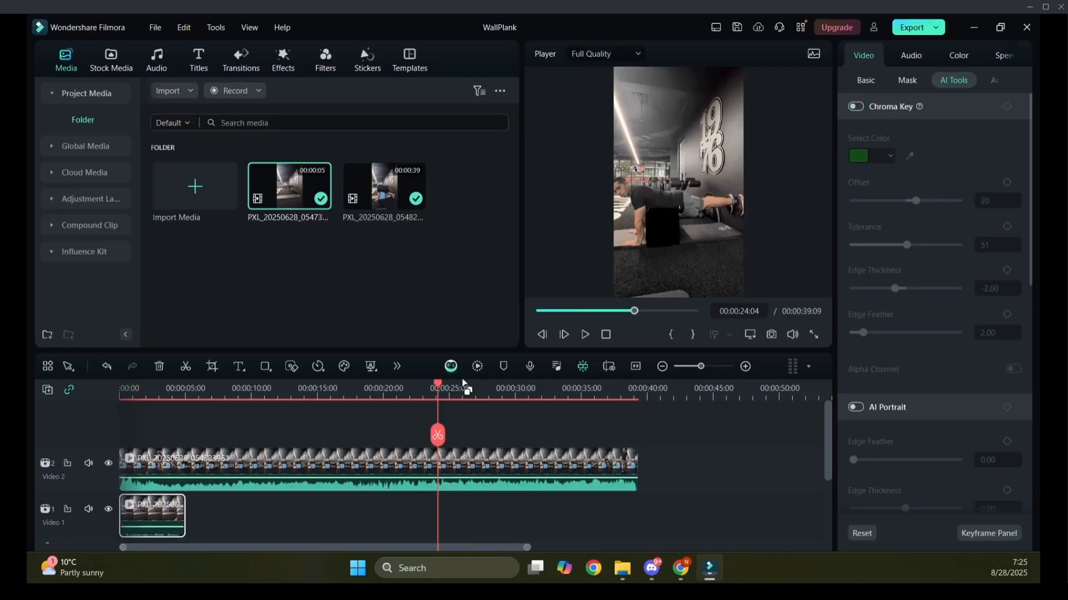
- Add a freeze frame at 00:00:00:00 of the empty-gym clip on Video 1
drag(440, 388, 138, 410)
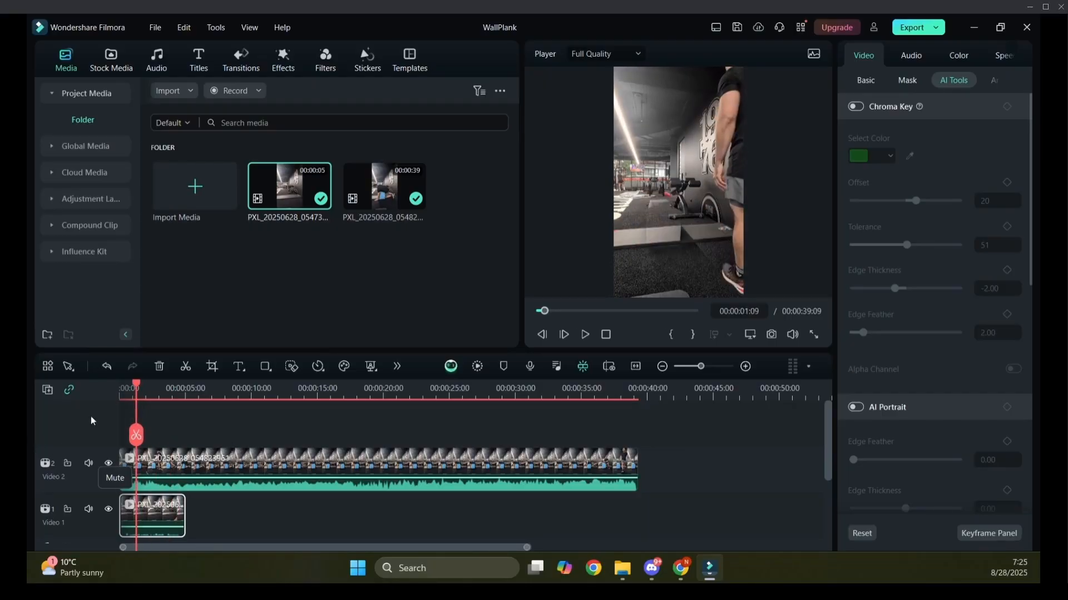
drag(138, 385, 113, 395)
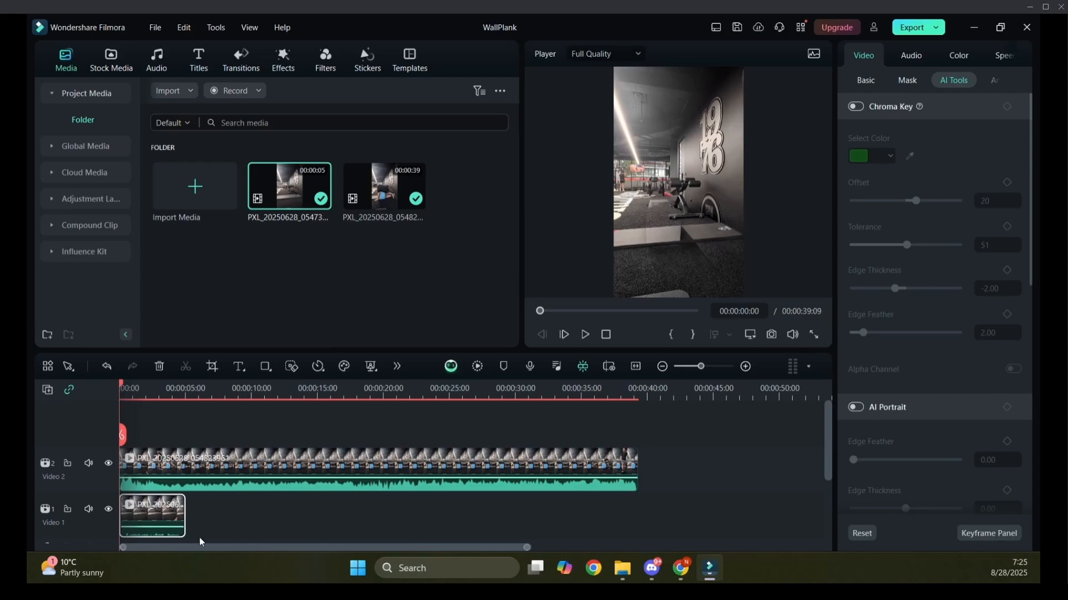
right_click(163, 517)
mouse_move(245, 401)
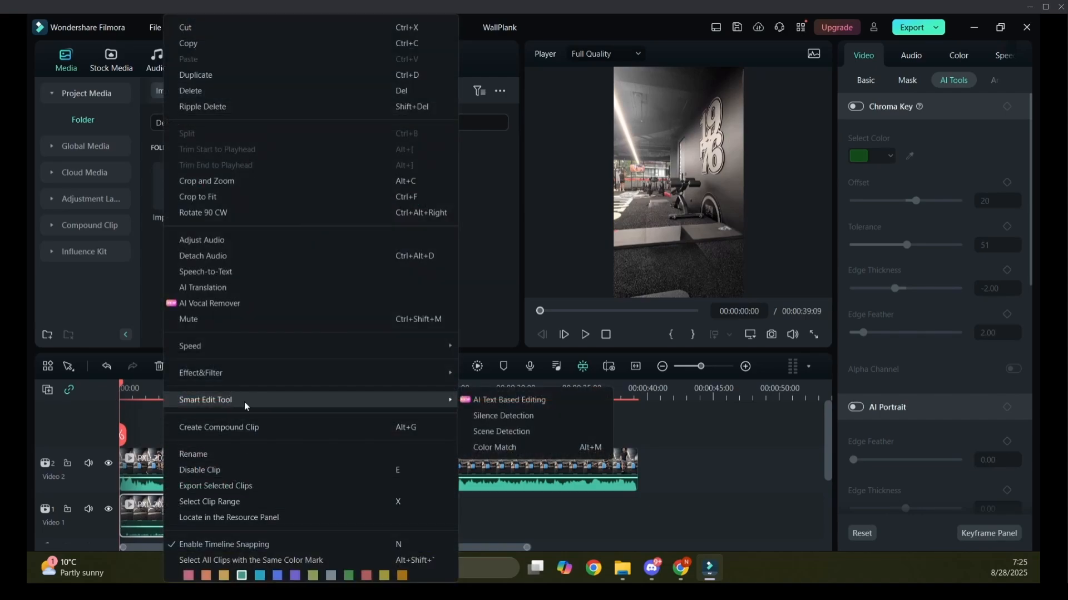
mouse_move(301, 343)
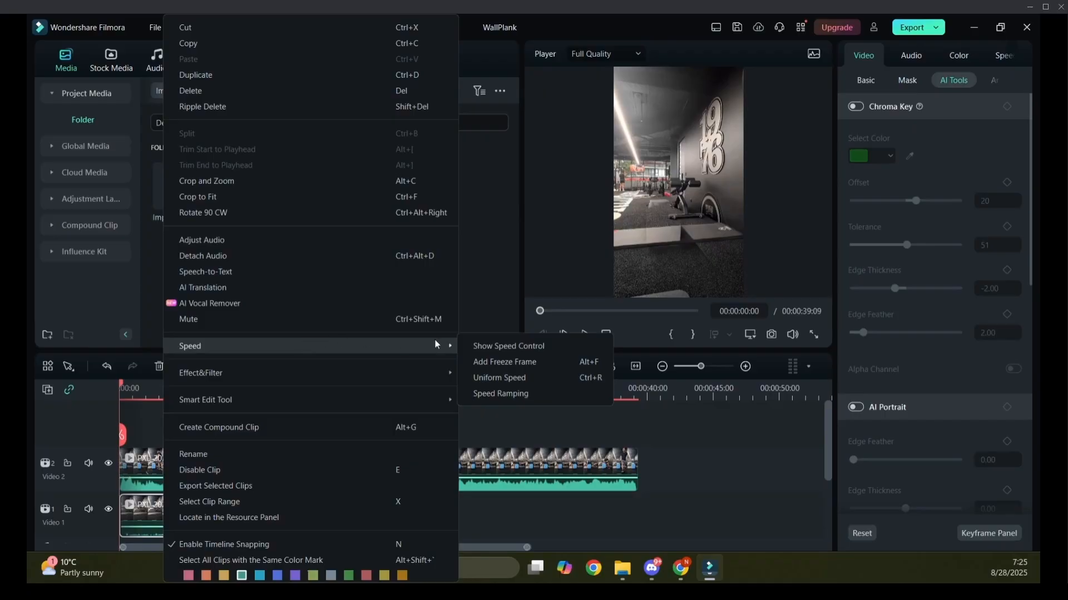
click(533, 365)
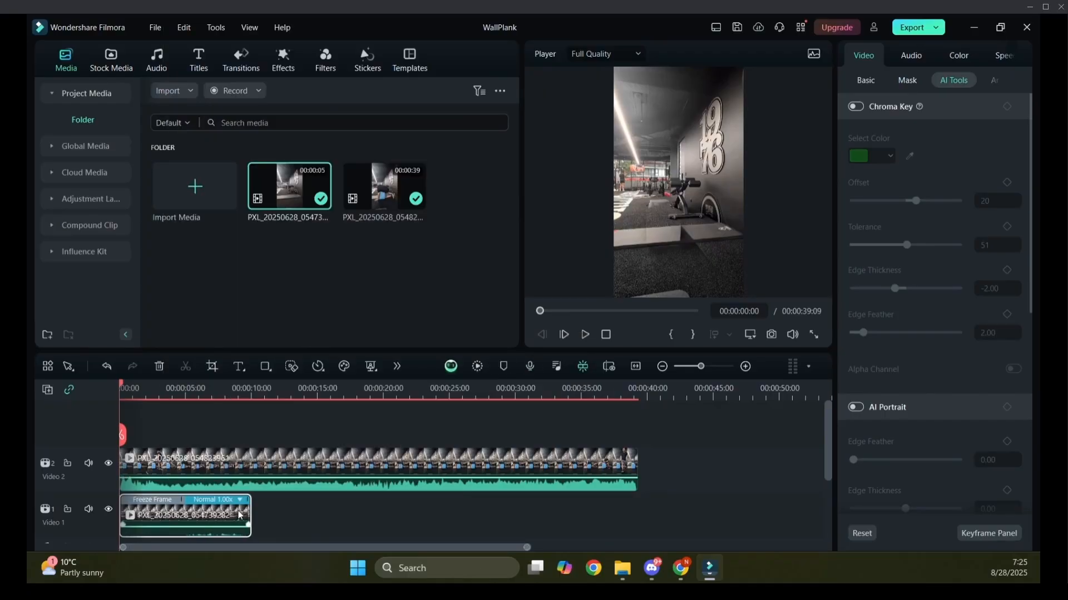
- Trim the end of the empty-gym clip so that only part of its freeze frame remains
drag(250, 514, 168, 524)
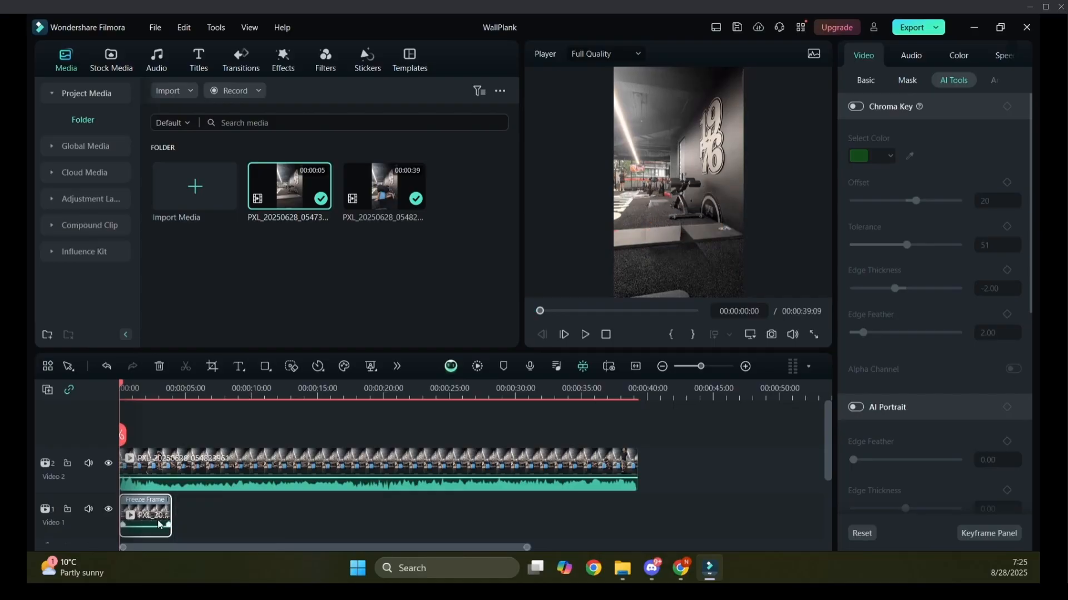
right_click(155, 517)
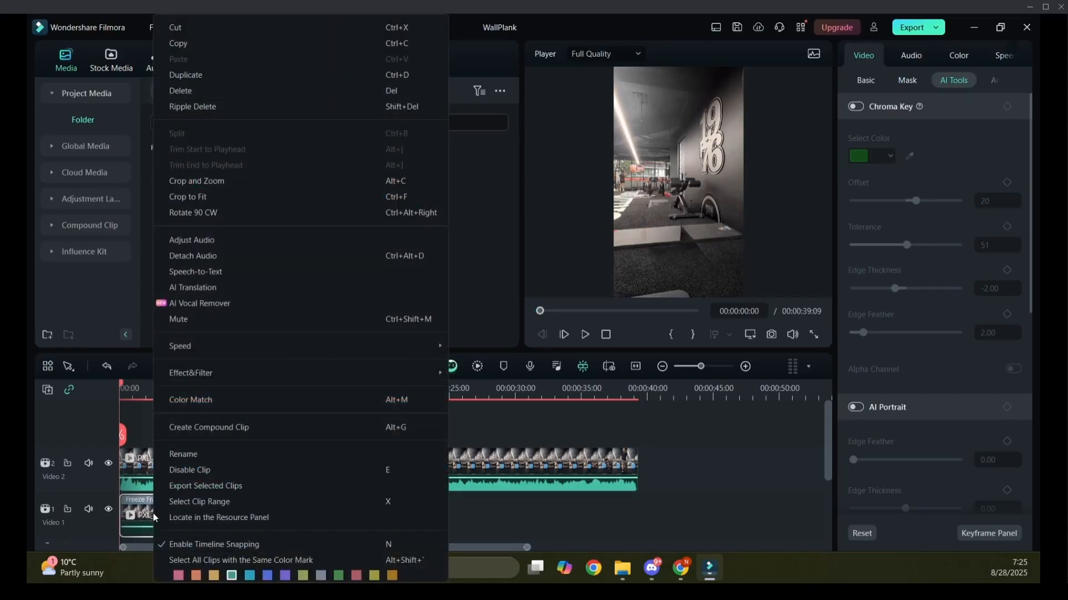
right_click(141, 529)
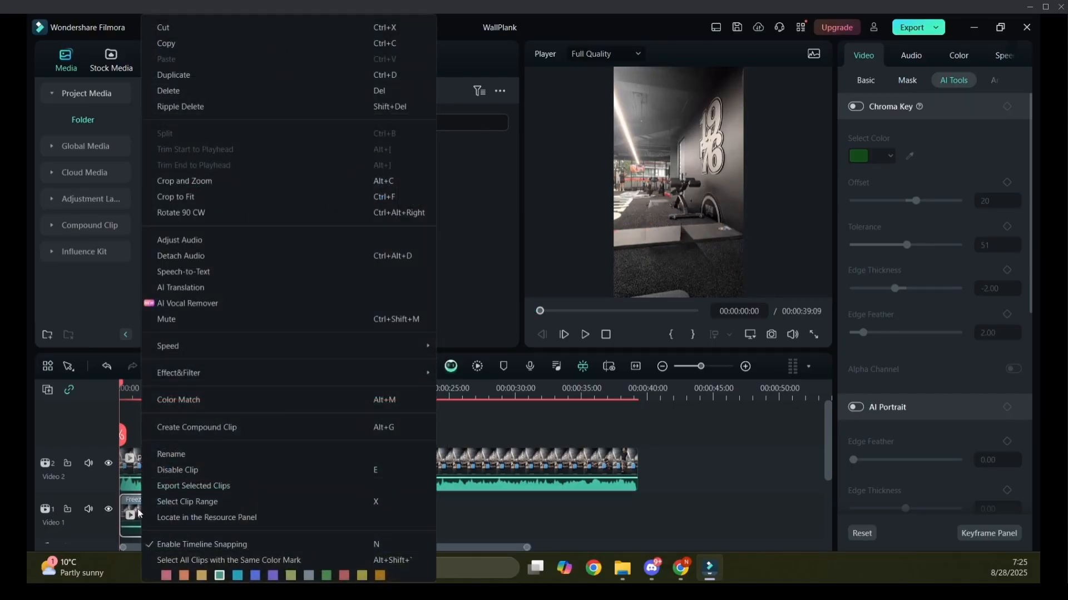
click(139, 535)
mouse_move(174, 517)
mouse_down()
mouse_move(250, 520)
mouse_move(161, 523)
mouse_up()
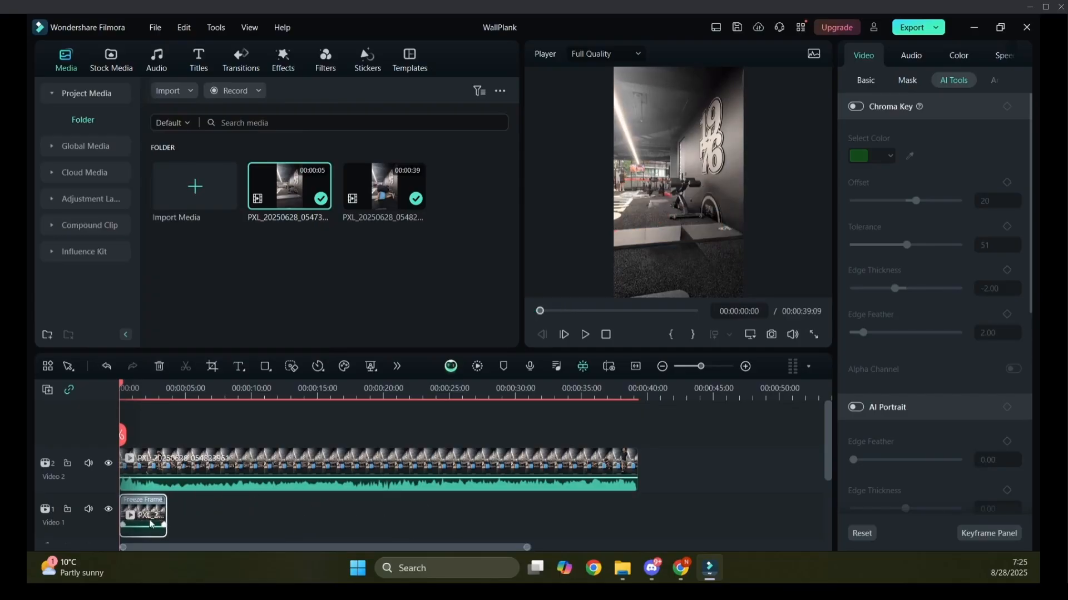
- Set the duration of the empty-gym clip's freeze frame to 00:00:35:20
right_click(149, 519)
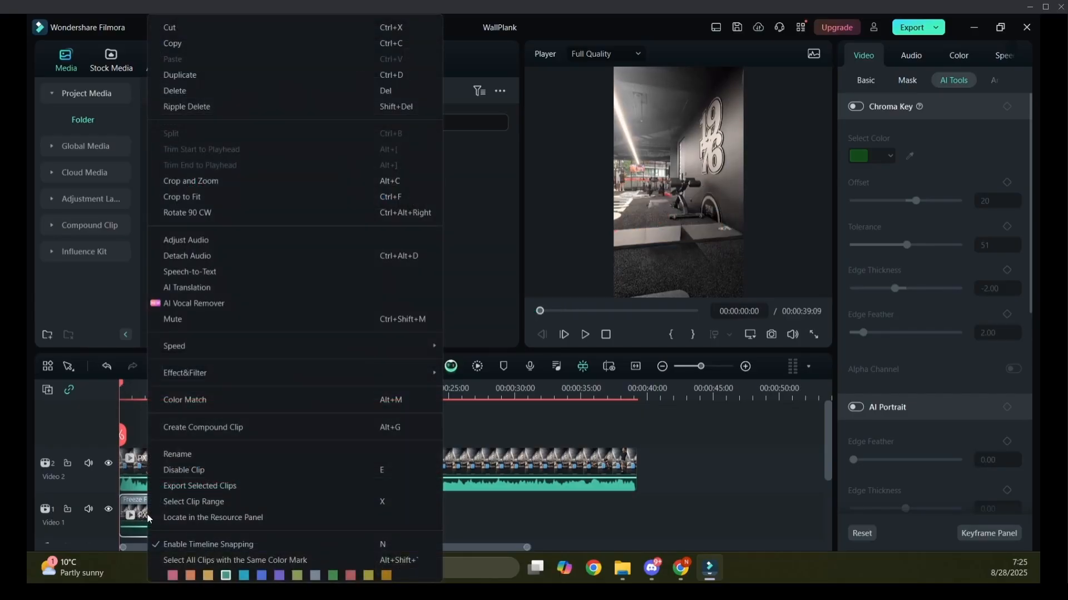
click(141, 535)
right_click(157, 505)
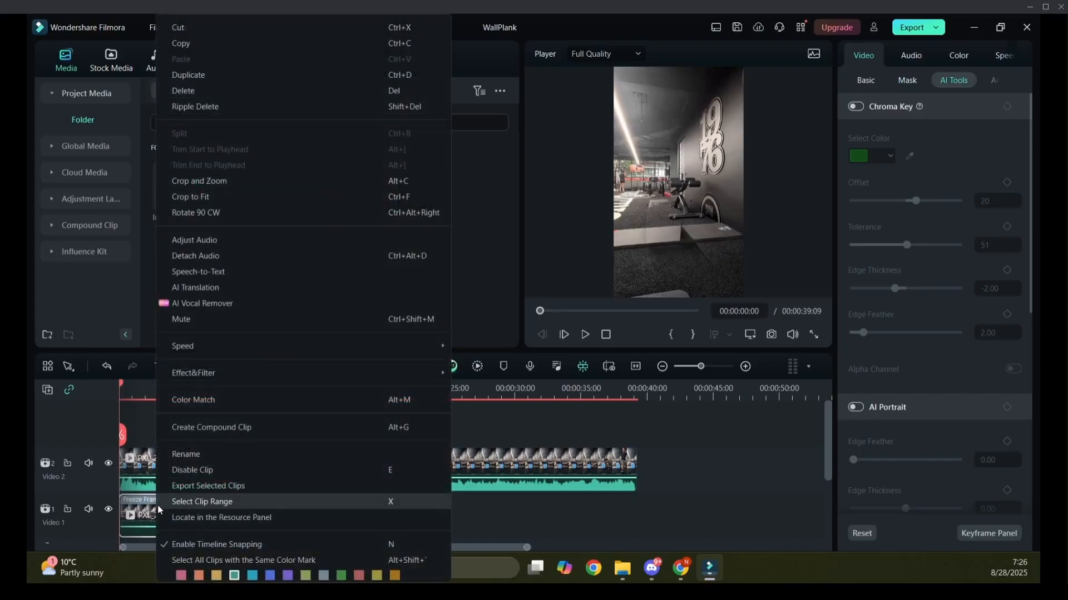
click(139, 506)
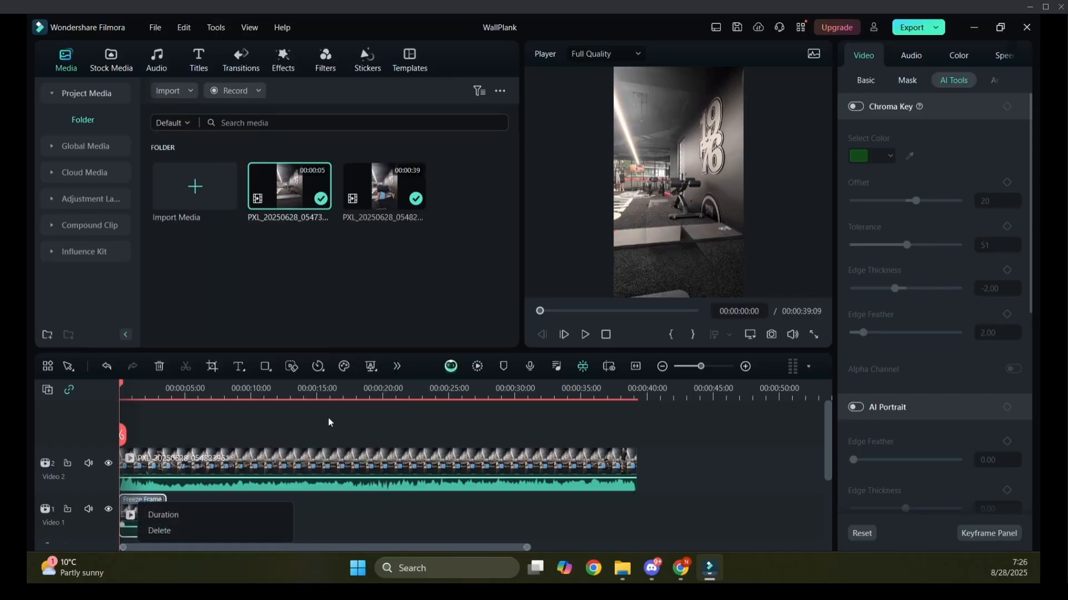
click(163, 515)
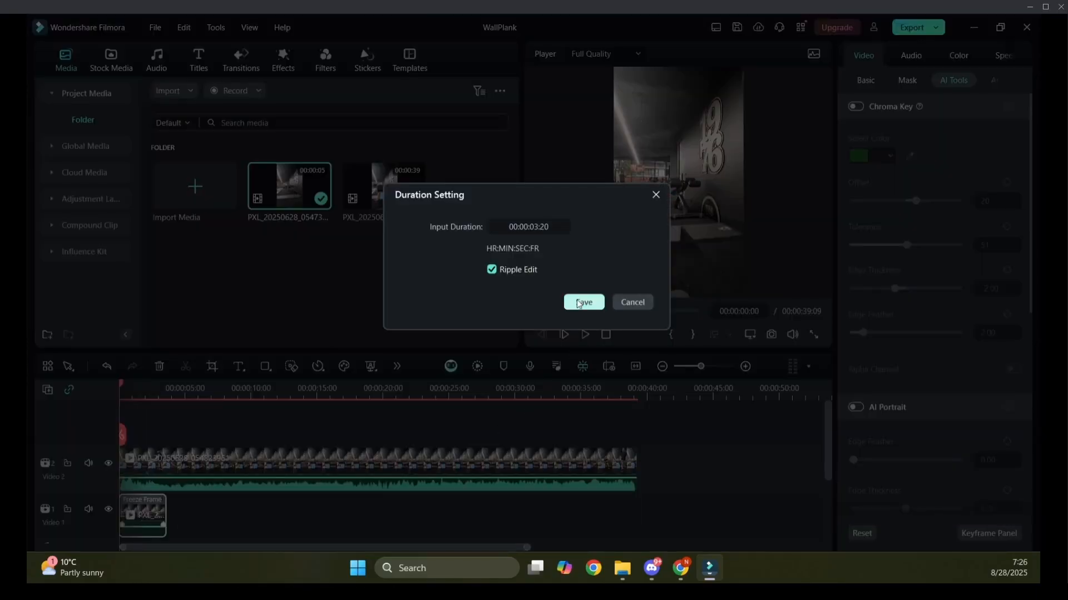
click(543, 232)
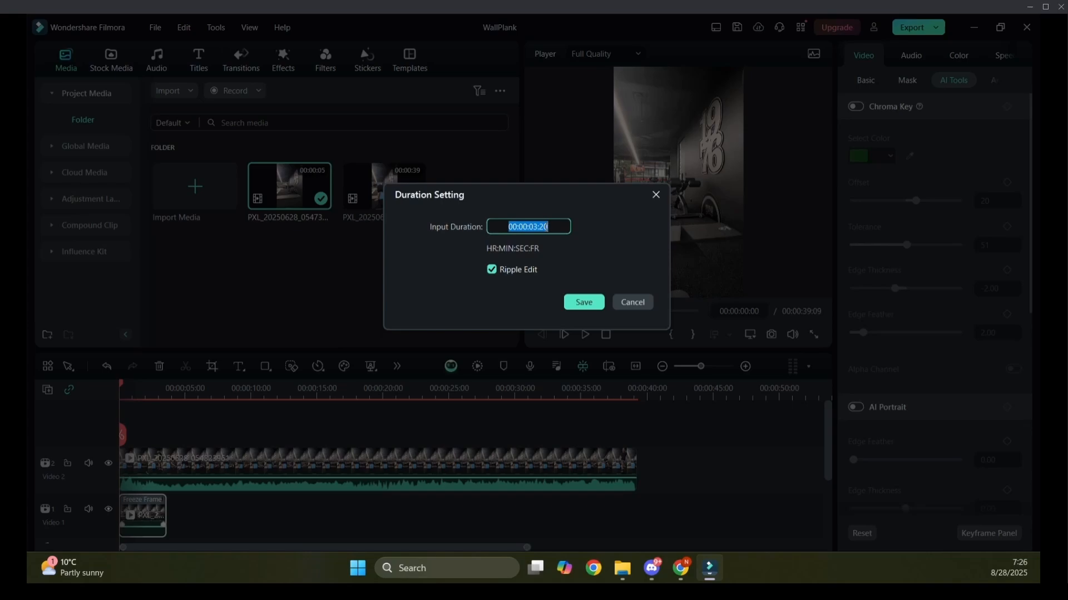
click(530, 225)
text(35)
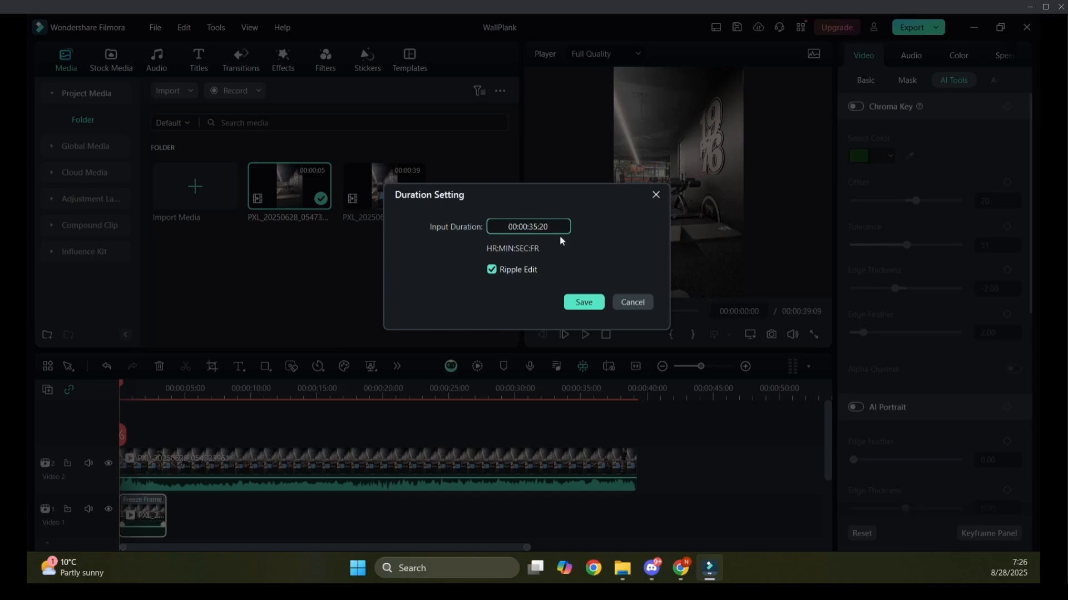
click(588, 305)
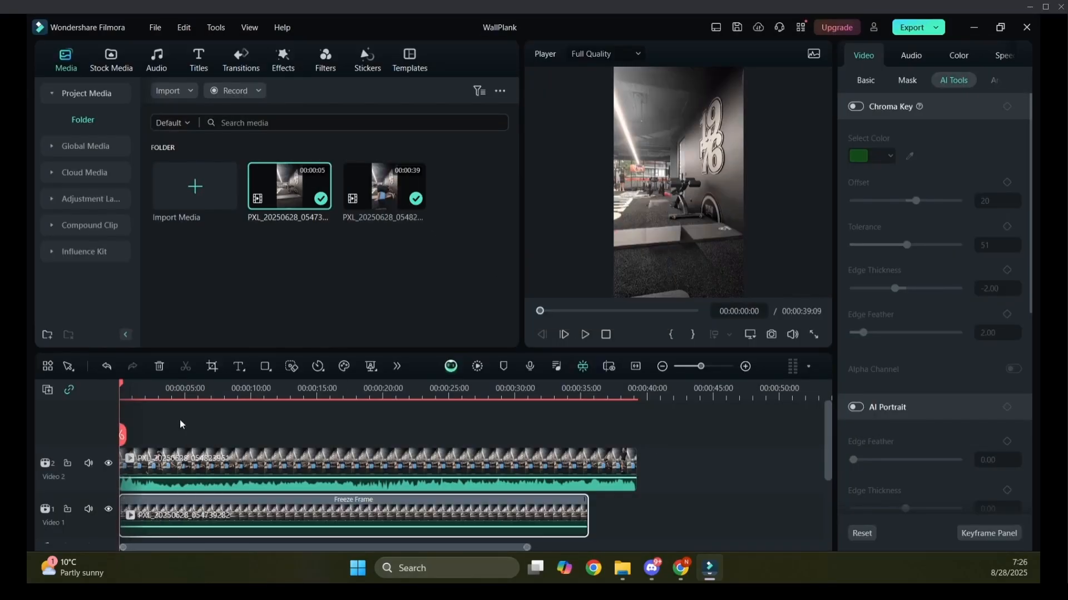
- Play the composite in full screen from about 00:00:02:15 to check the keyed area, and pause it during the wall plank
drag(122, 383, 152, 383)
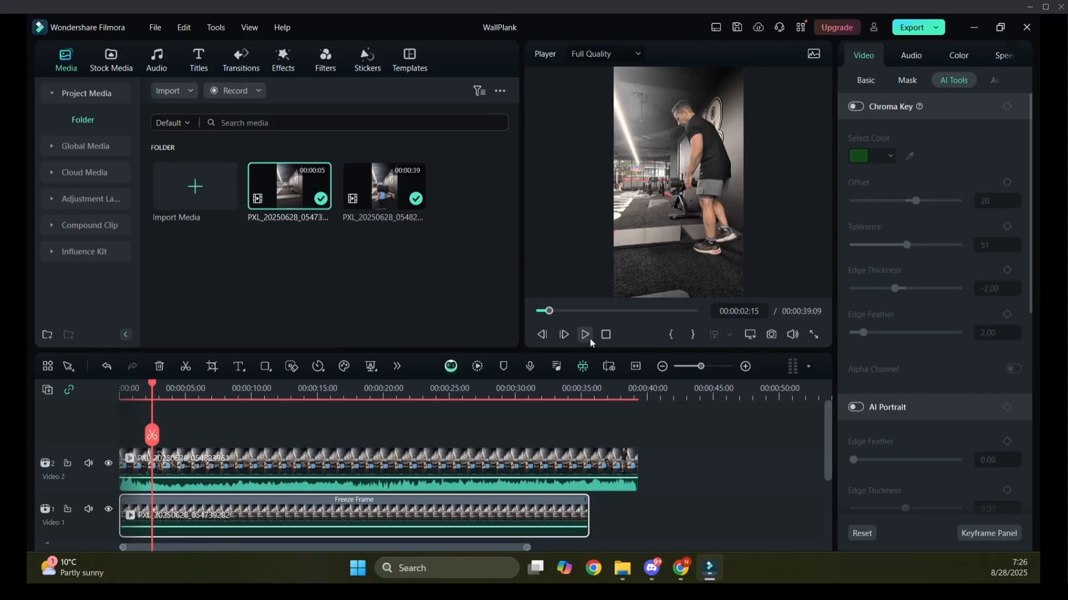
click(815, 335)
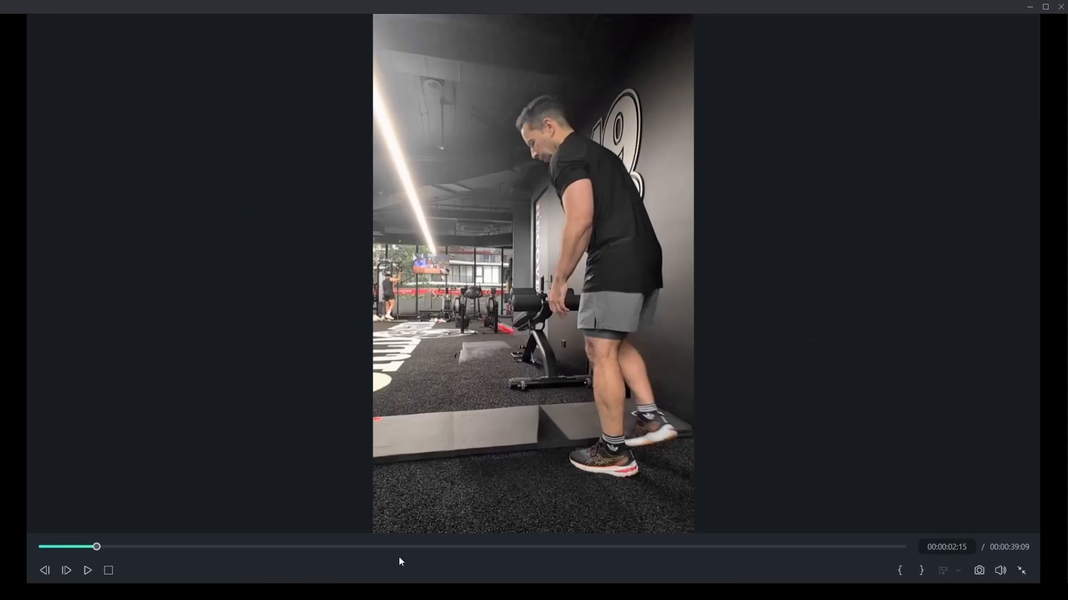
click(92, 569)
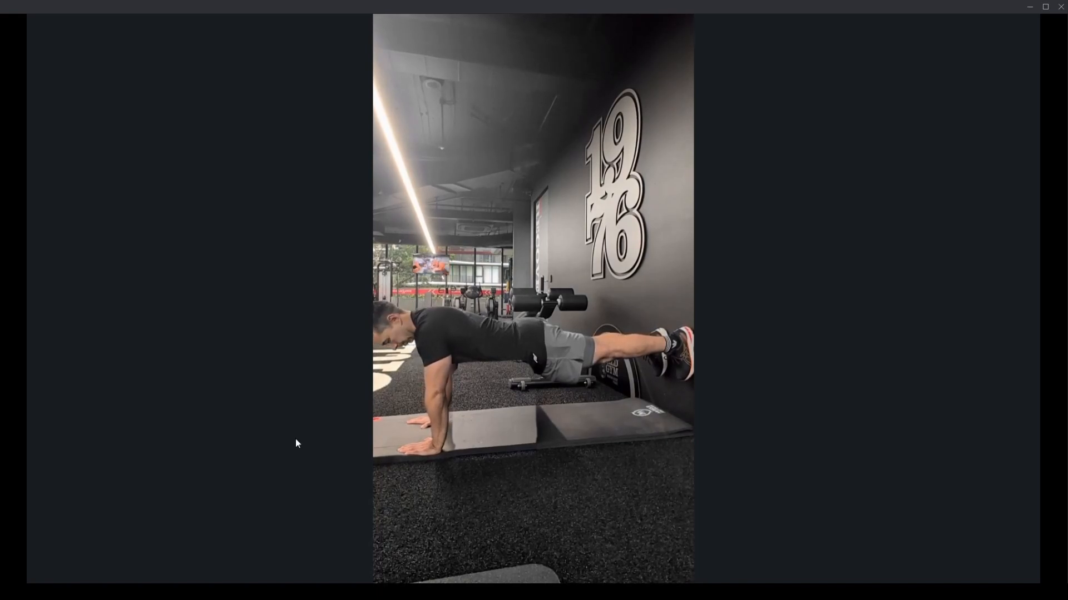
key(Escape)
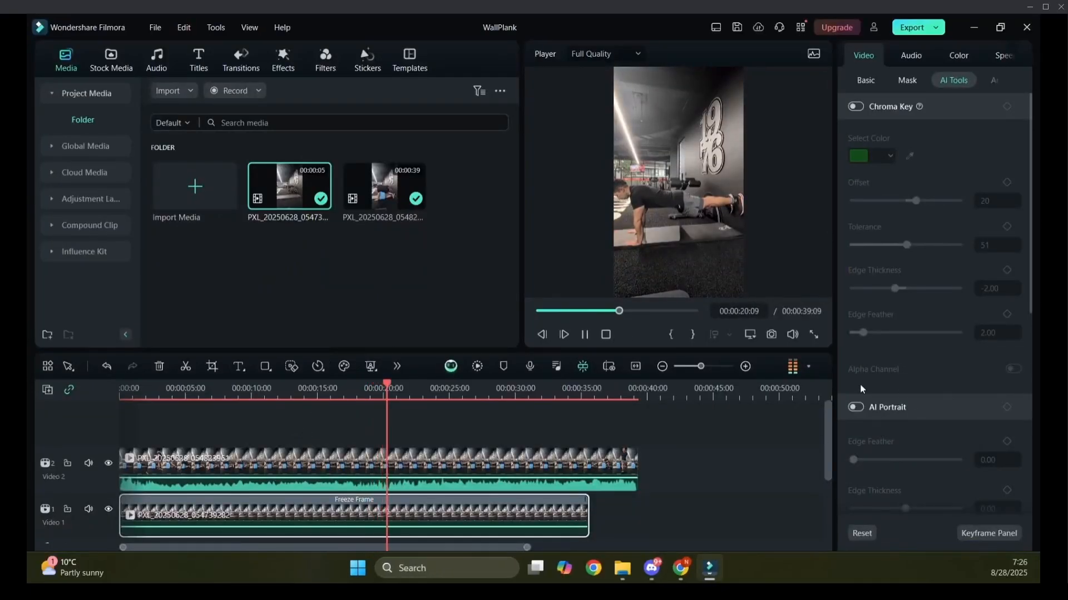
click(585, 335)
- Examine the paused wall plank frame in full screen for leftover traces of the keyed-out support
mouse_move(709, 567)
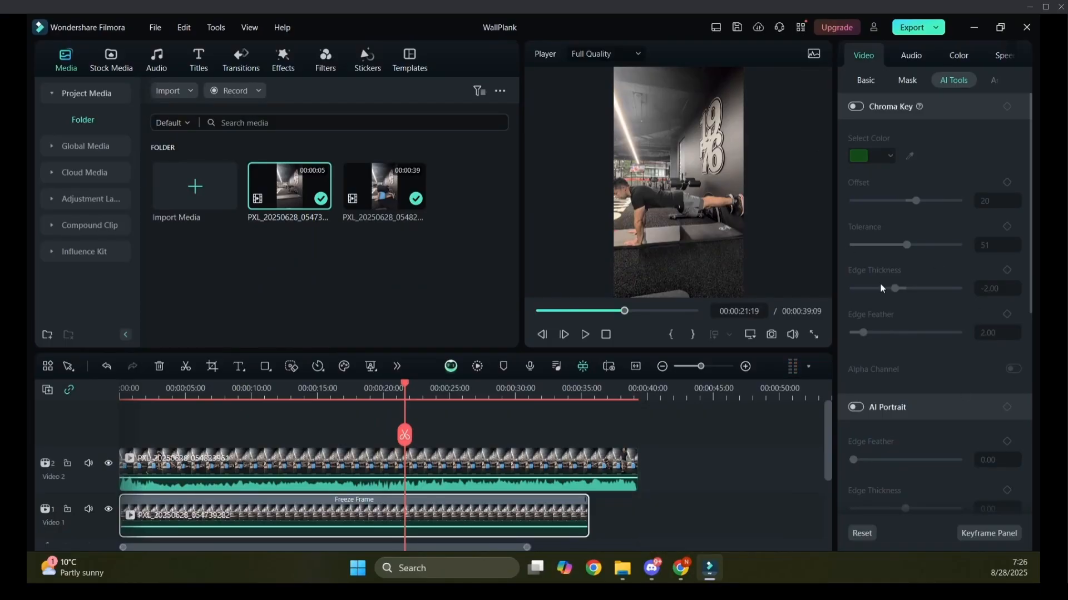
click(814, 333)
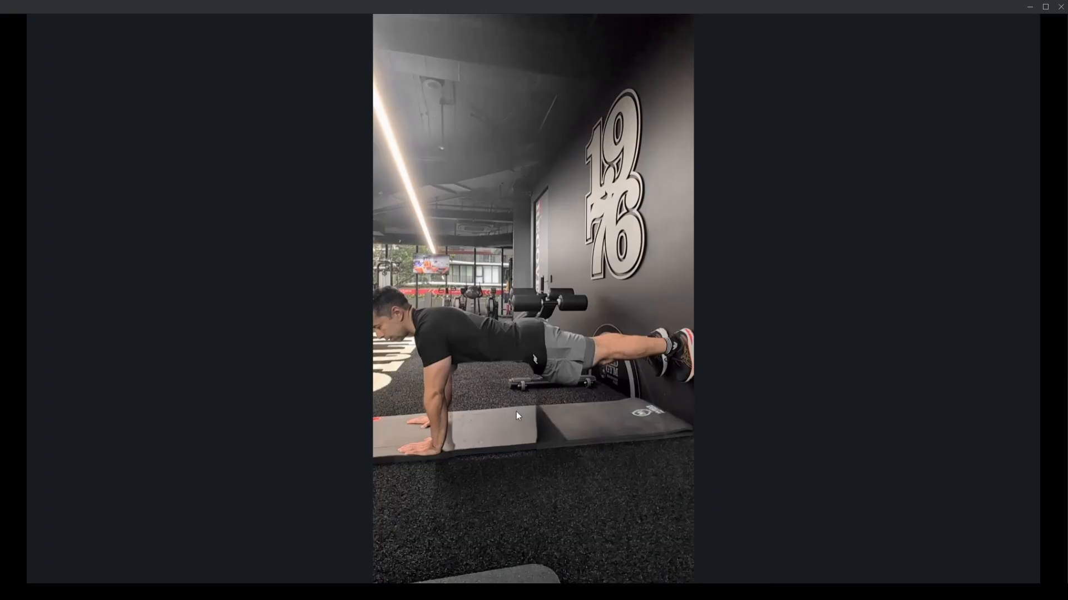
mouse_move(676, 518)
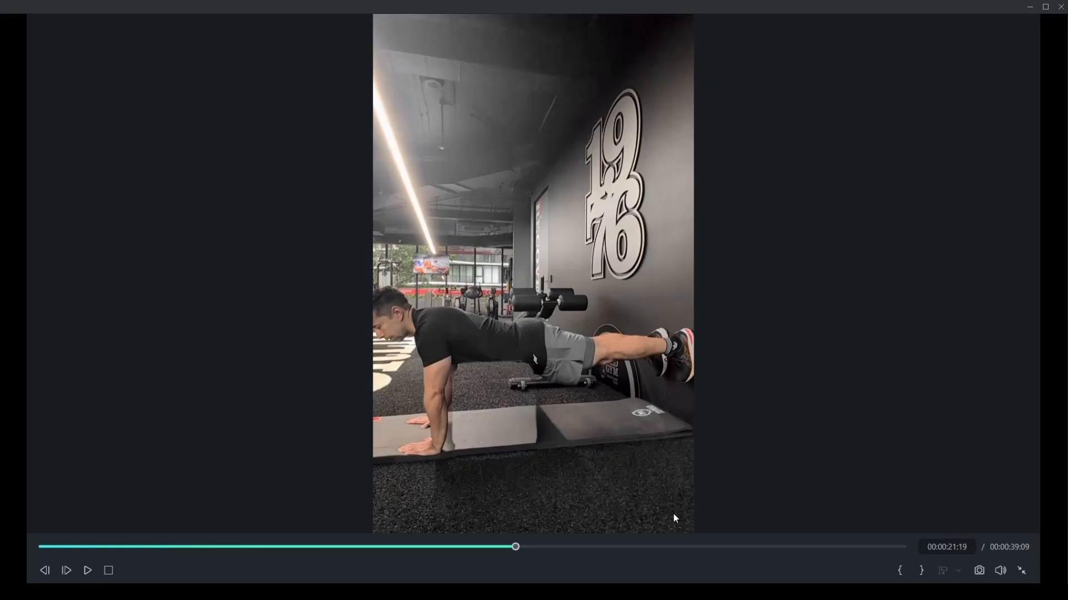
key(Escape)
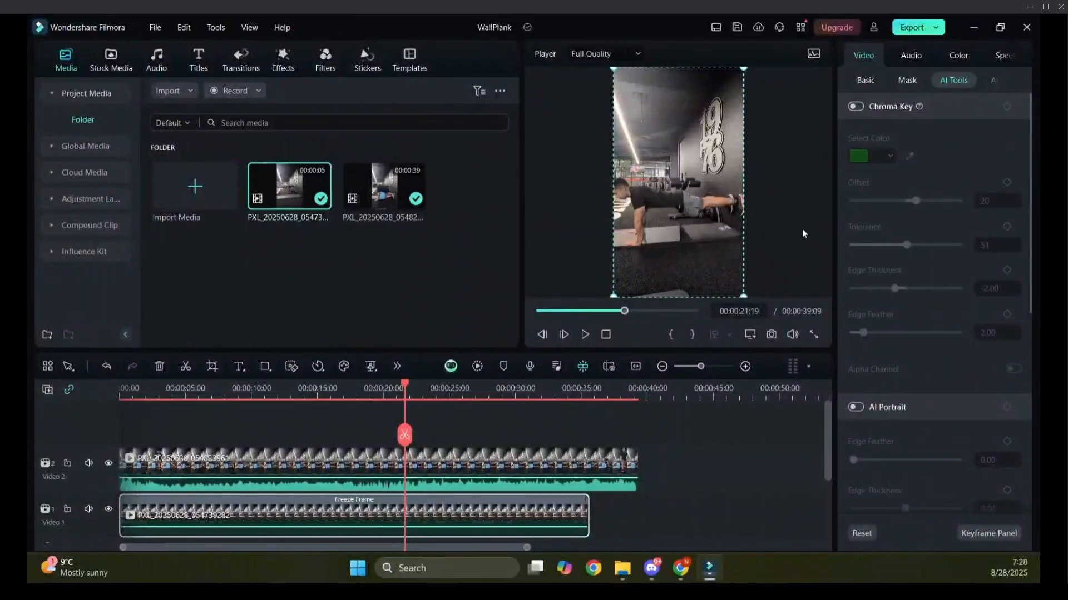
click(813, 334)
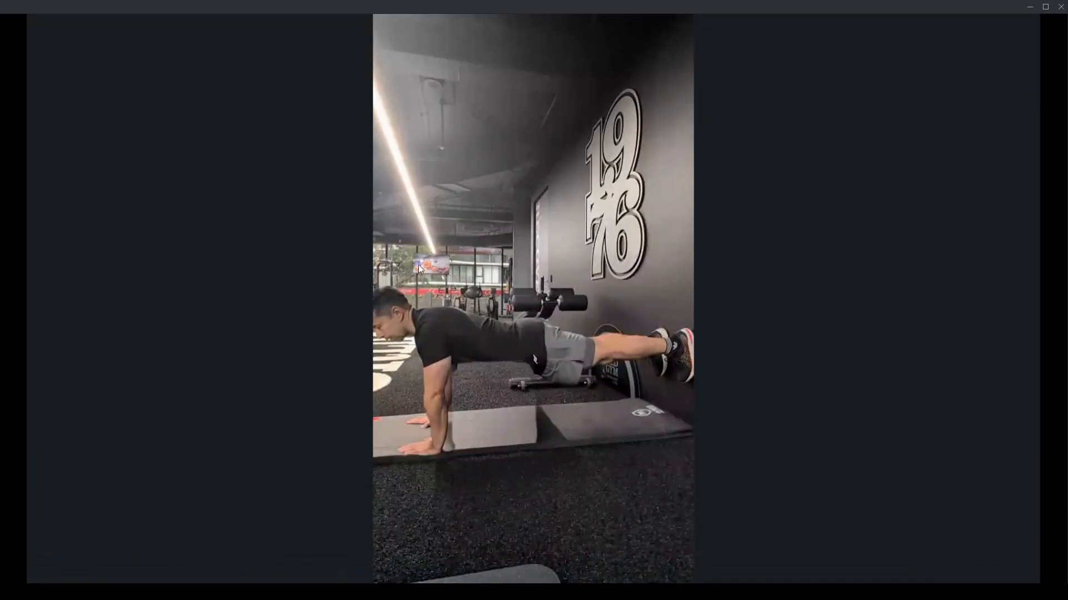
key(Escape)
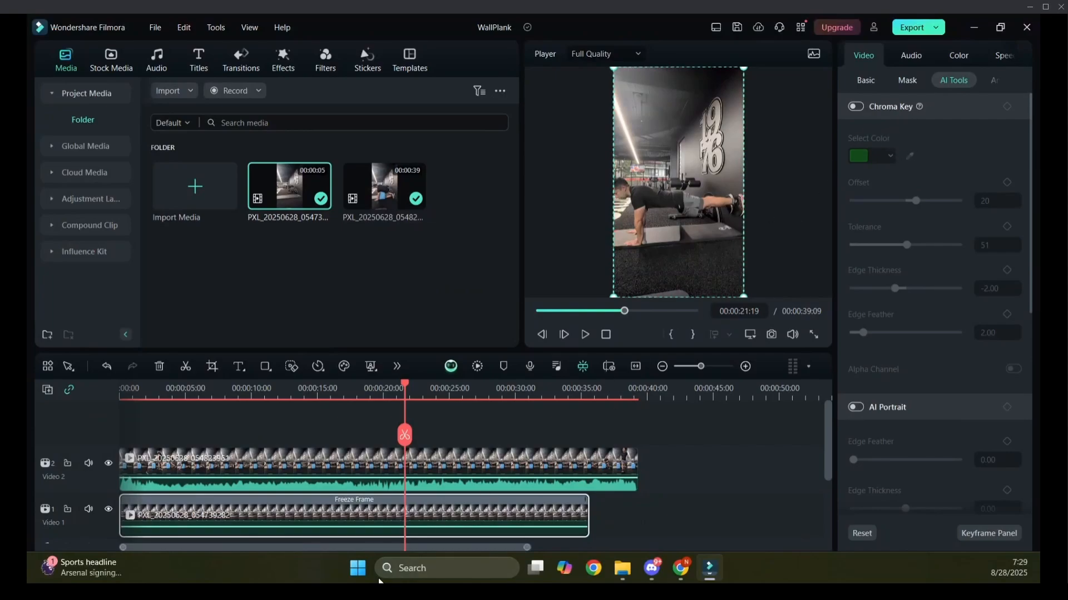
- Turn off Chroma Key on the 39-second clip on Video 2
click(593, 488)
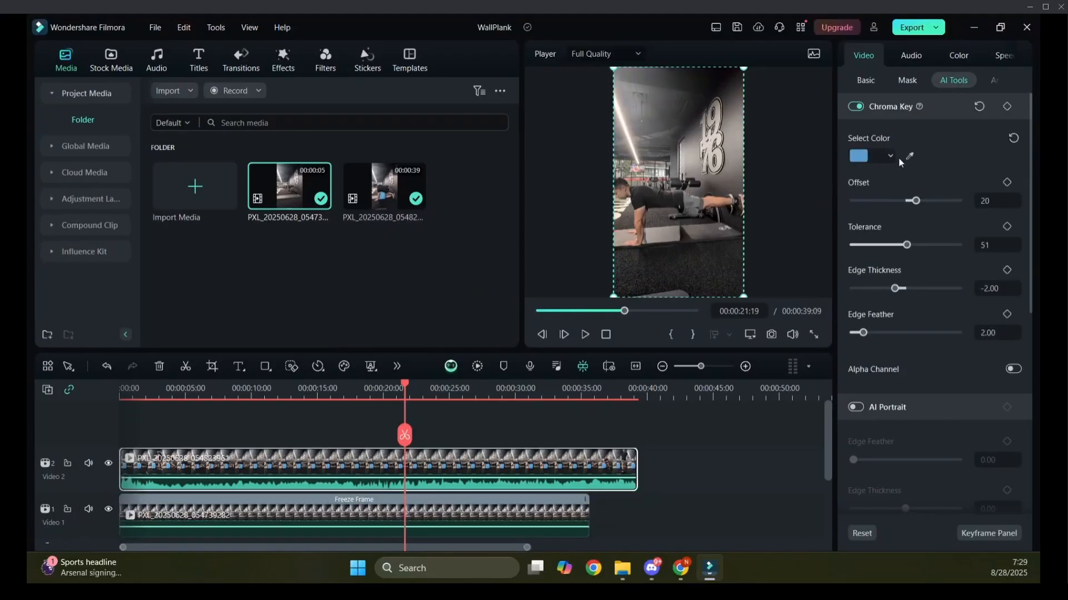
click(856, 107)
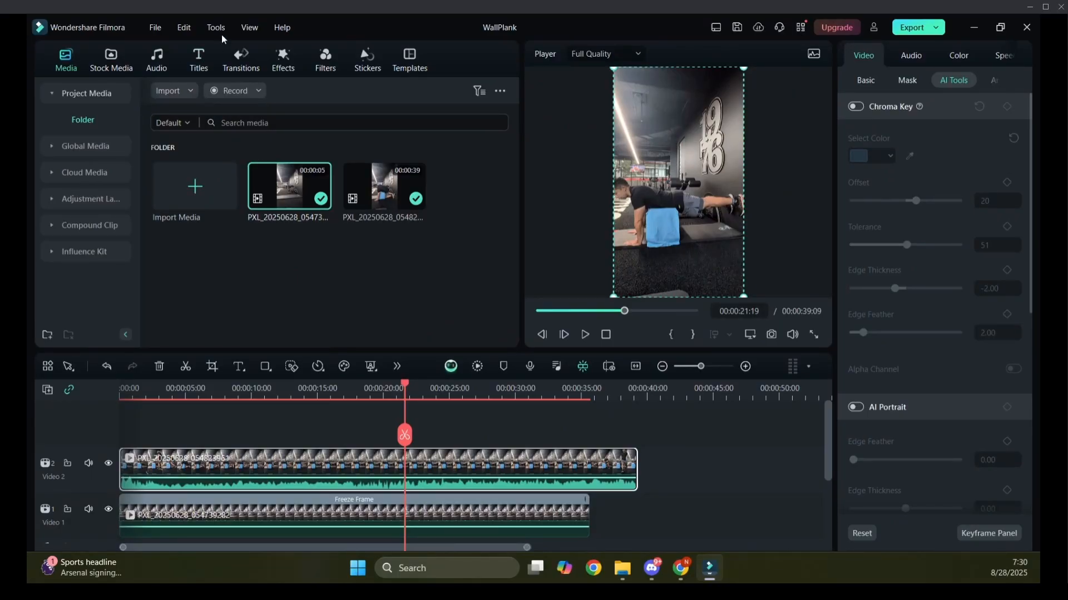
- Open the recent project Cutout.wfp
click(155, 28)
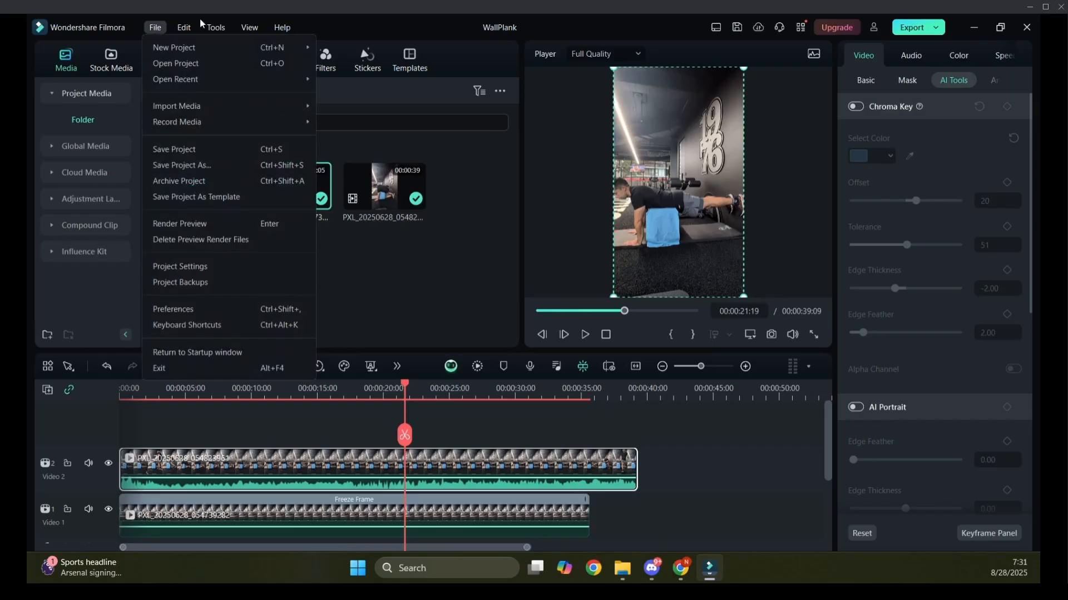
mouse_move(164, 85)
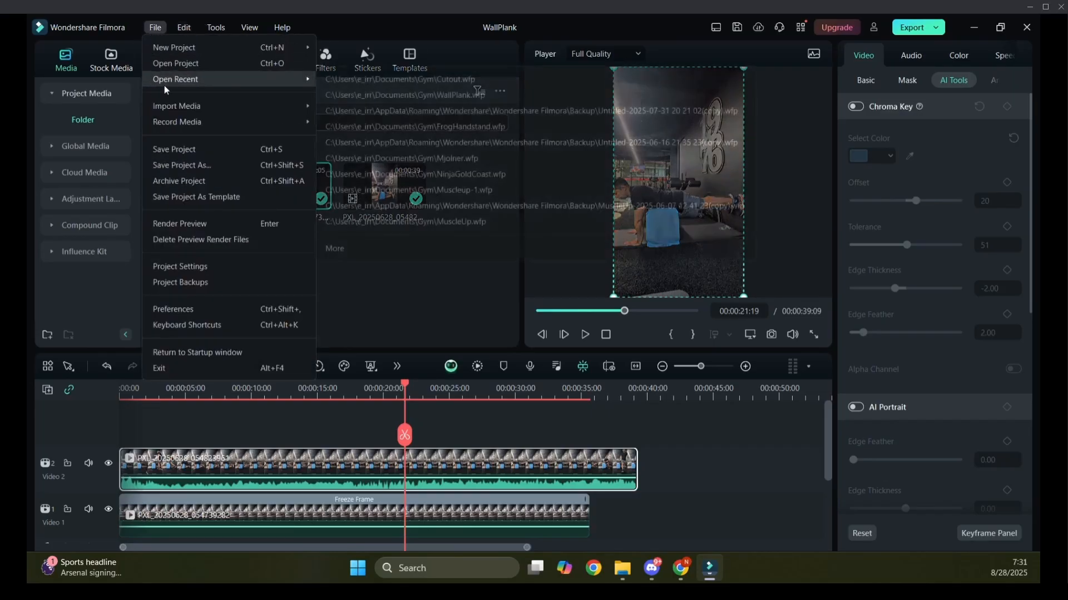
click(410, 92)
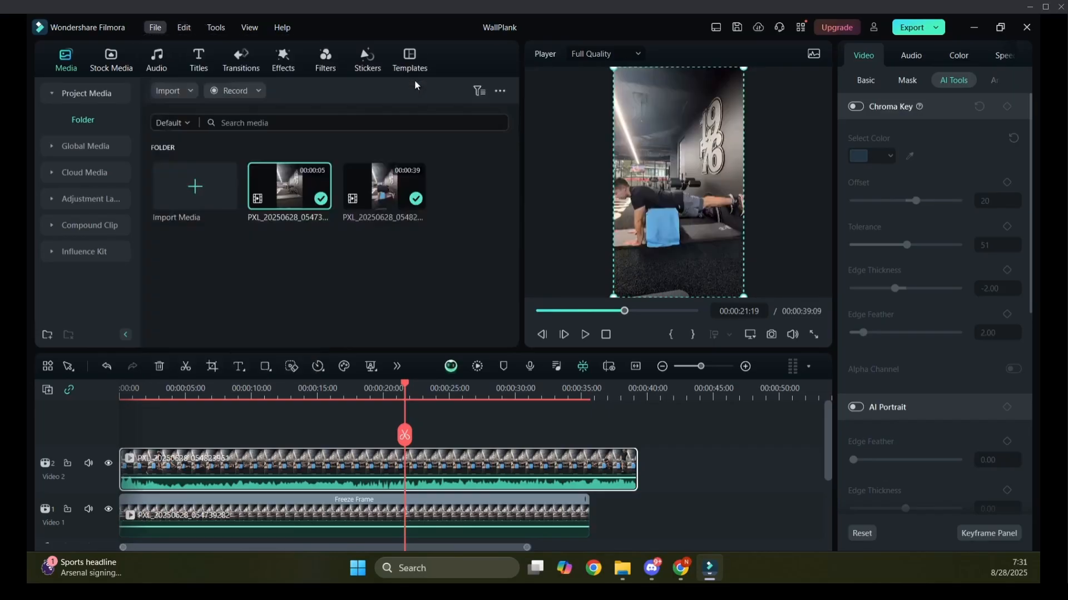
click(645, 295)
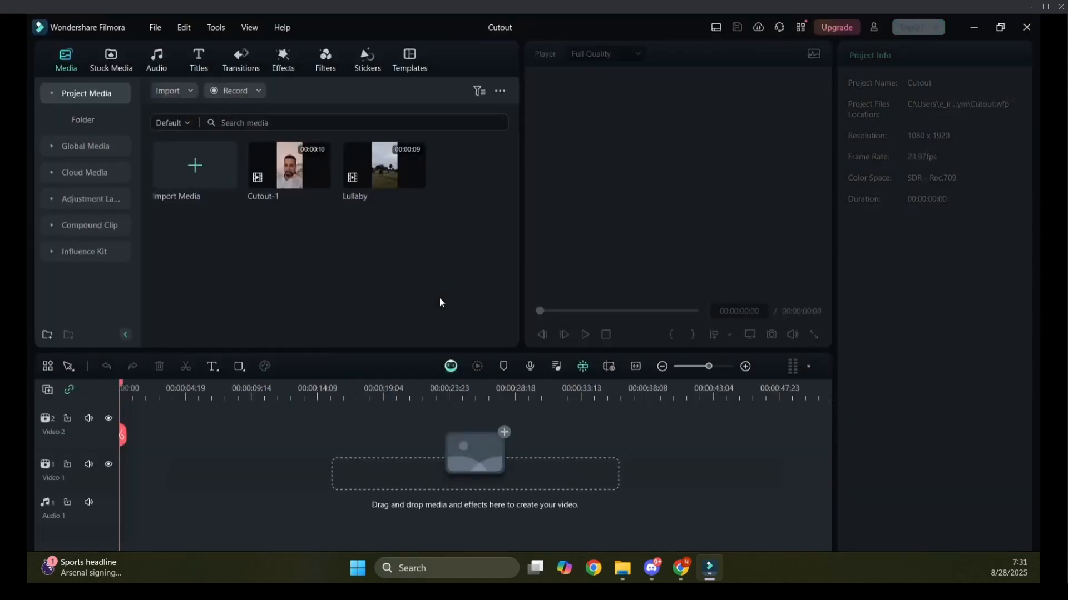
- Add the Cutout-1 clip at the start of Video 1, preview its first seconds and return the playhead to the start
mouse_move(300, 169)
drag(303, 171, 91, 486)
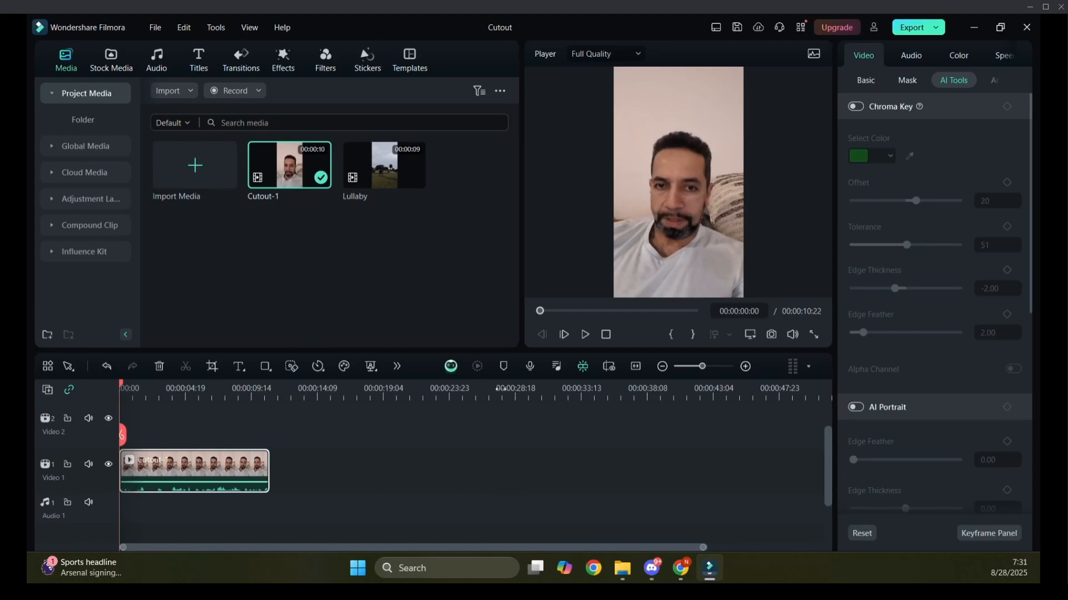
click(585, 334)
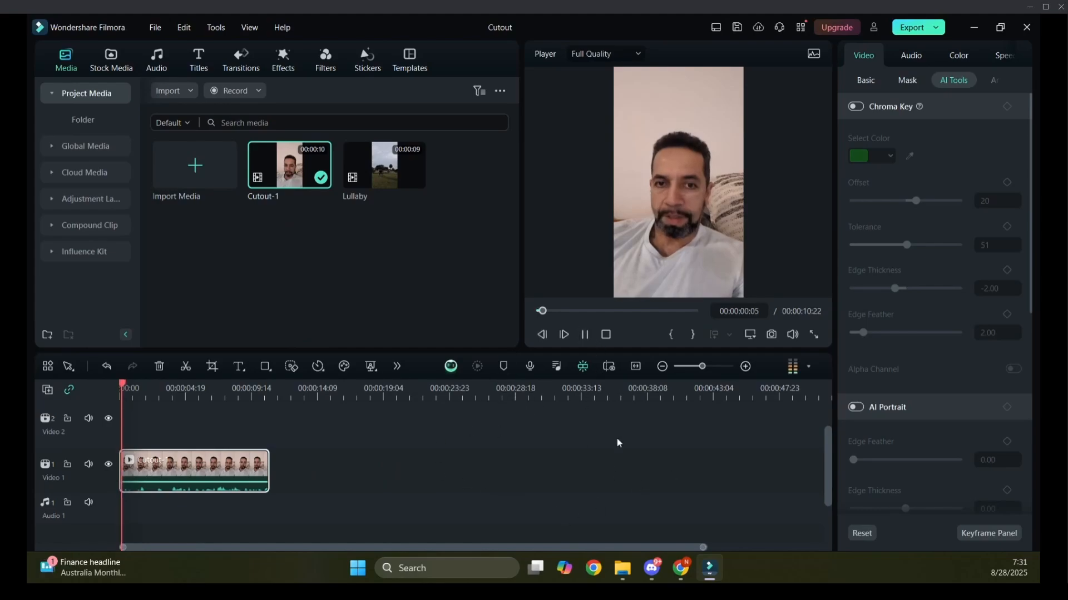
click(586, 336)
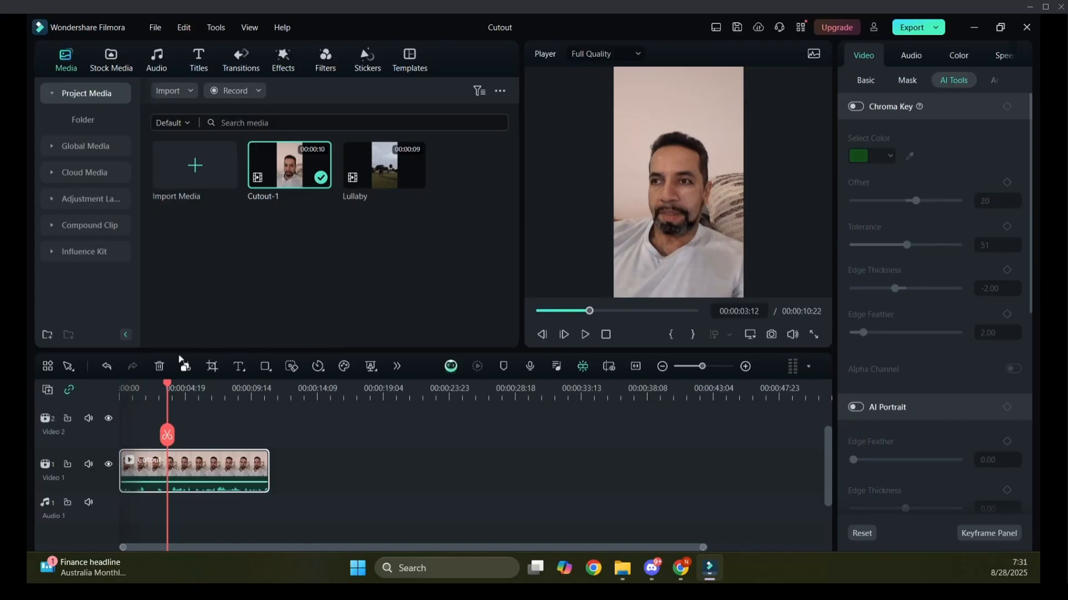
drag(167, 384, 113, 391)
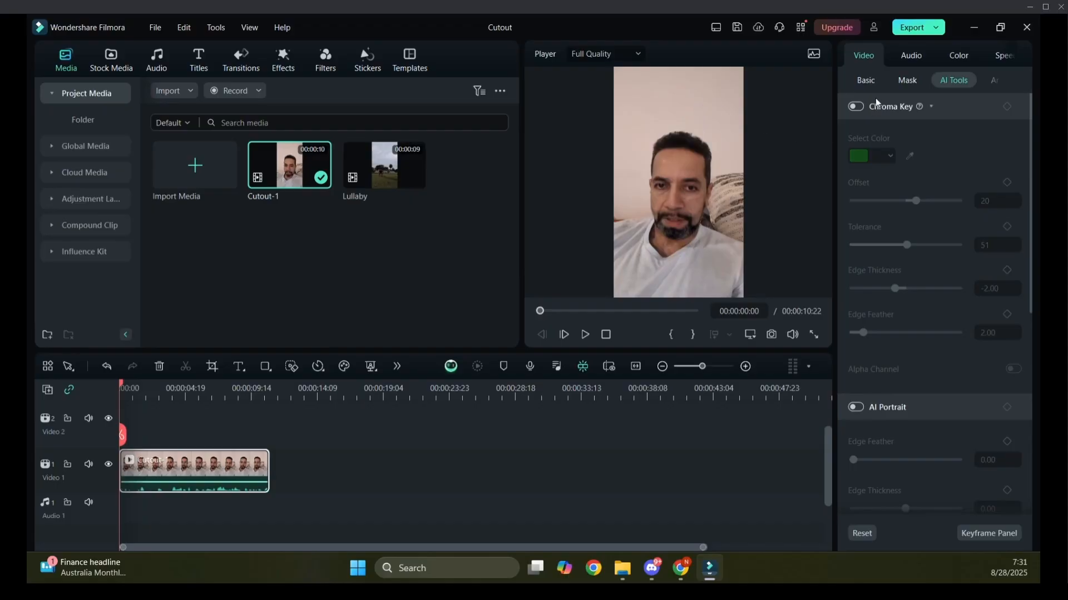
- Try to key out the beige wall behind the man using Chroma Key with a sampled wall color, and switch it off again
click(861, 110)
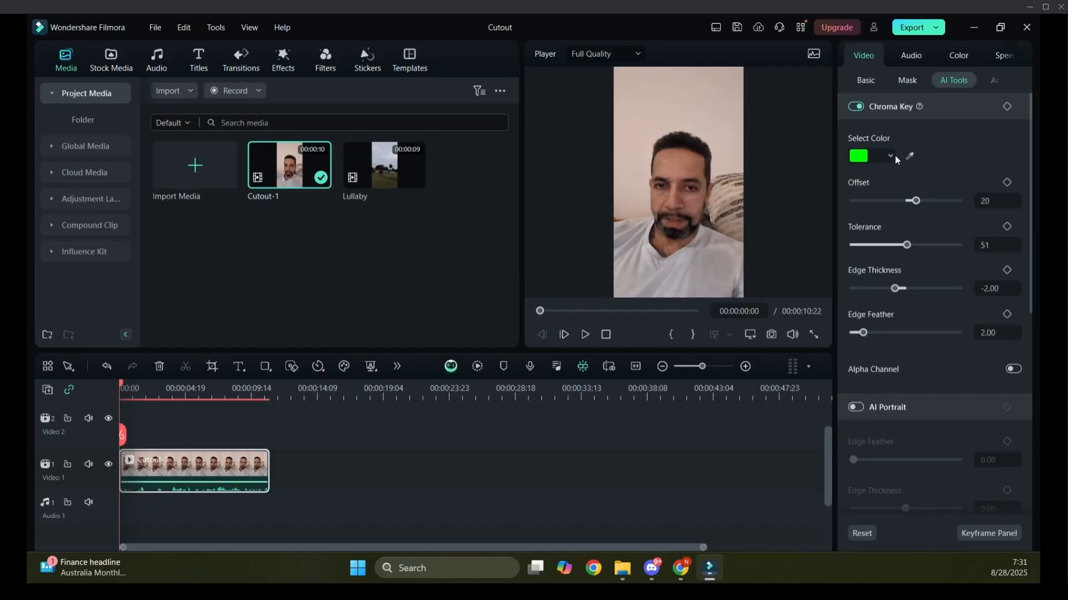
click(910, 156)
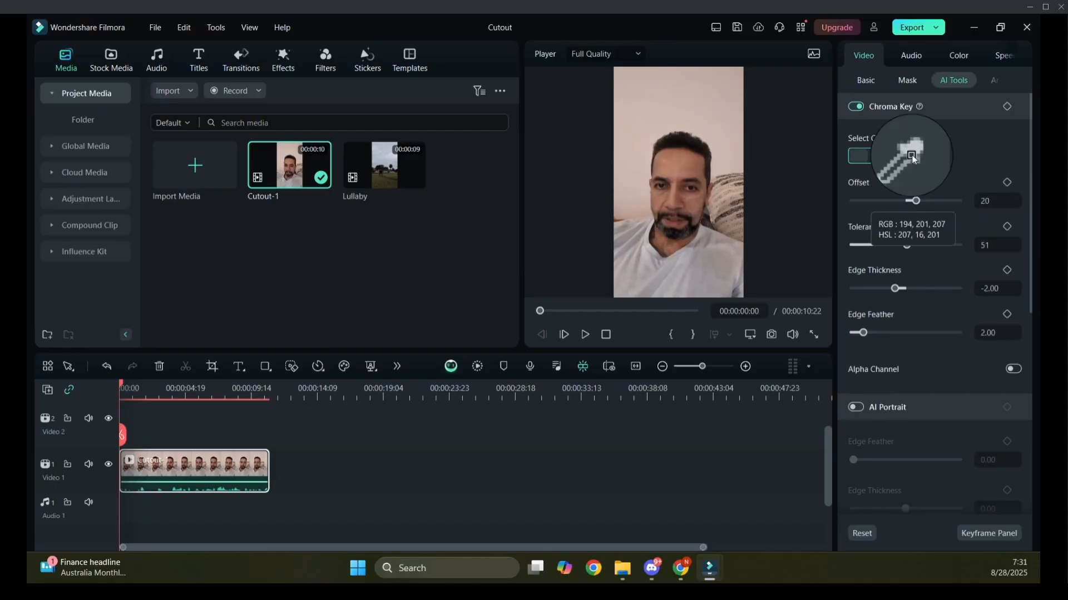
click(685, 94)
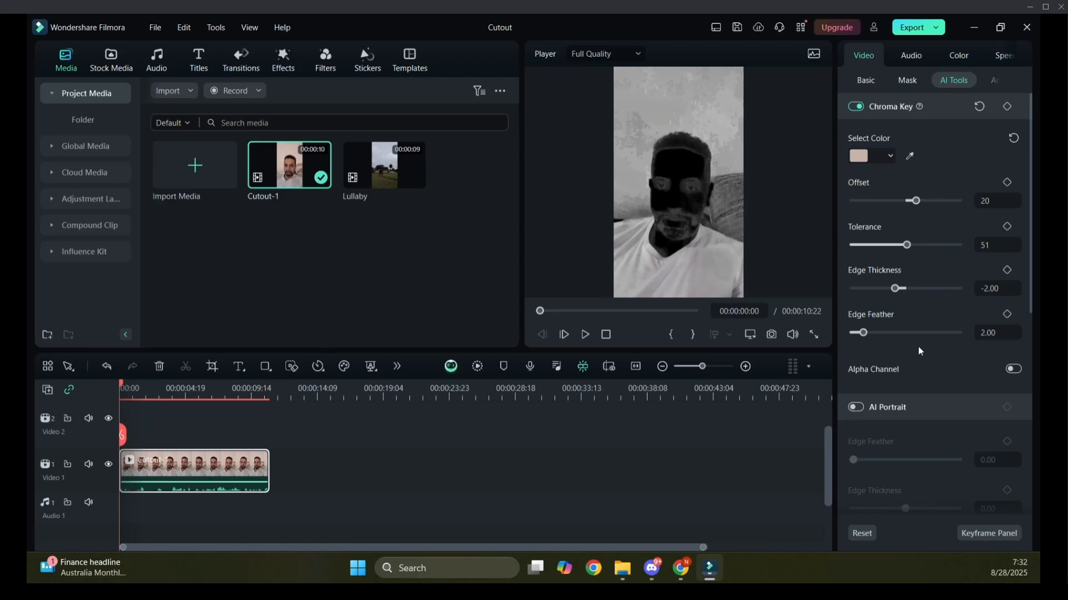
click(856, 106)
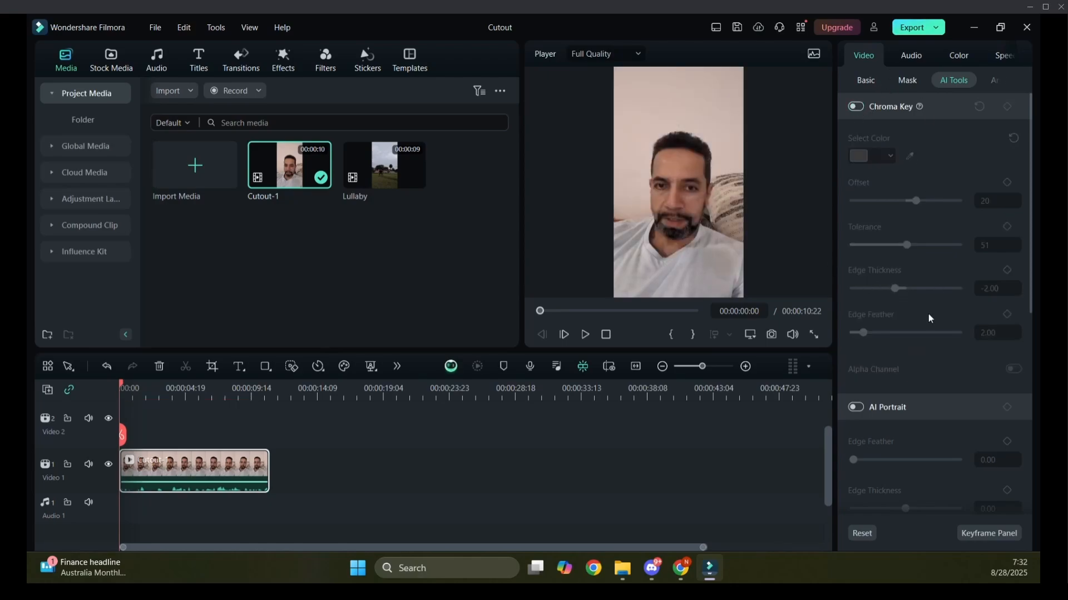
- Turn on Smart Cutout for the Cutout-1 clip and open its editor
scroll(926, 312, down, 3)
scroll(948, 303, down, 2)
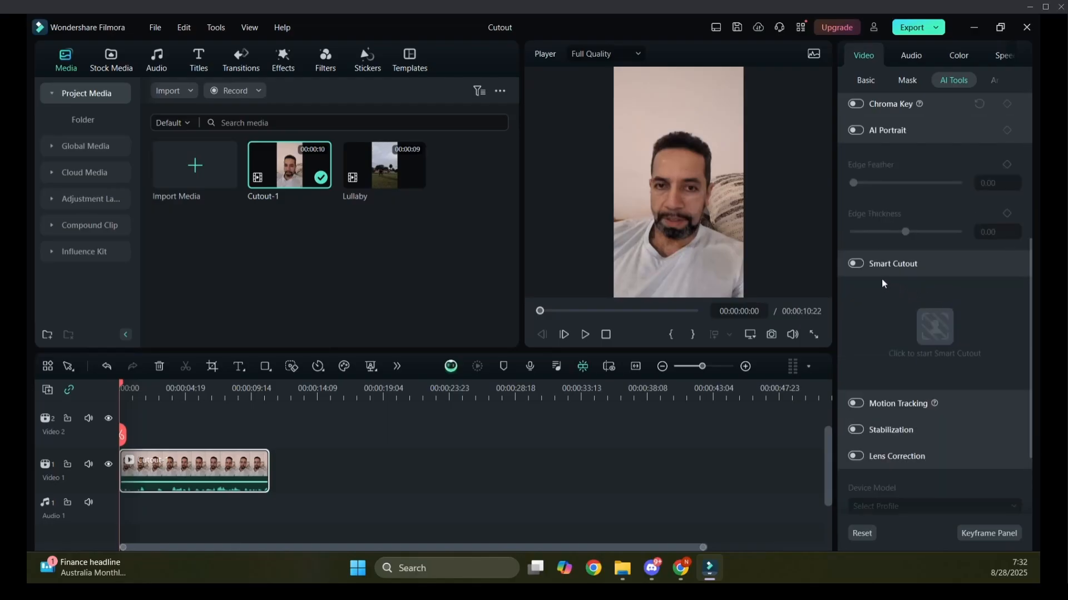
click(863, 265)
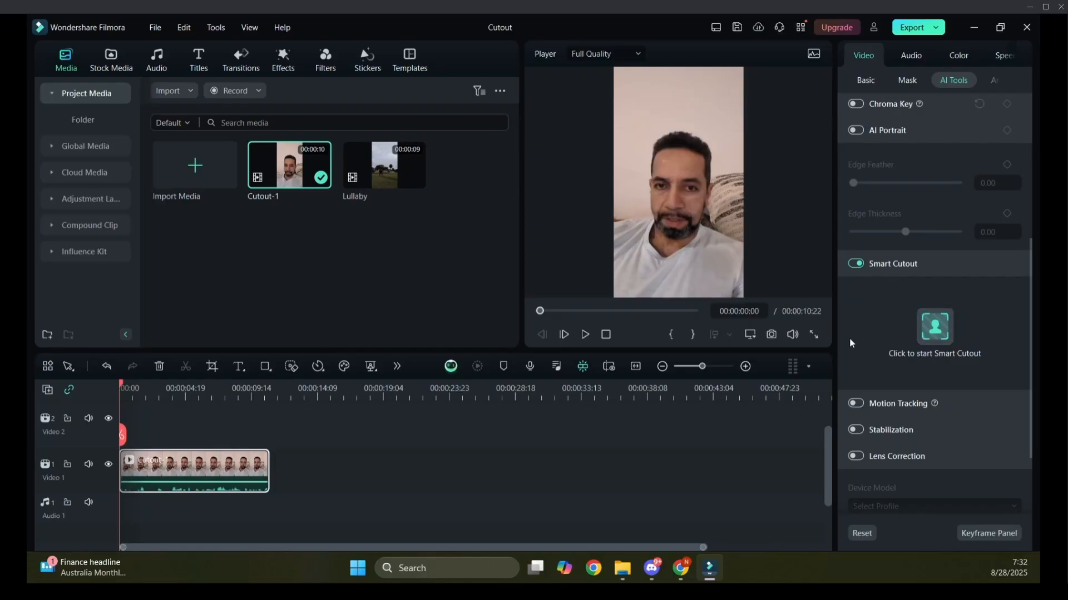
click(936, 324)
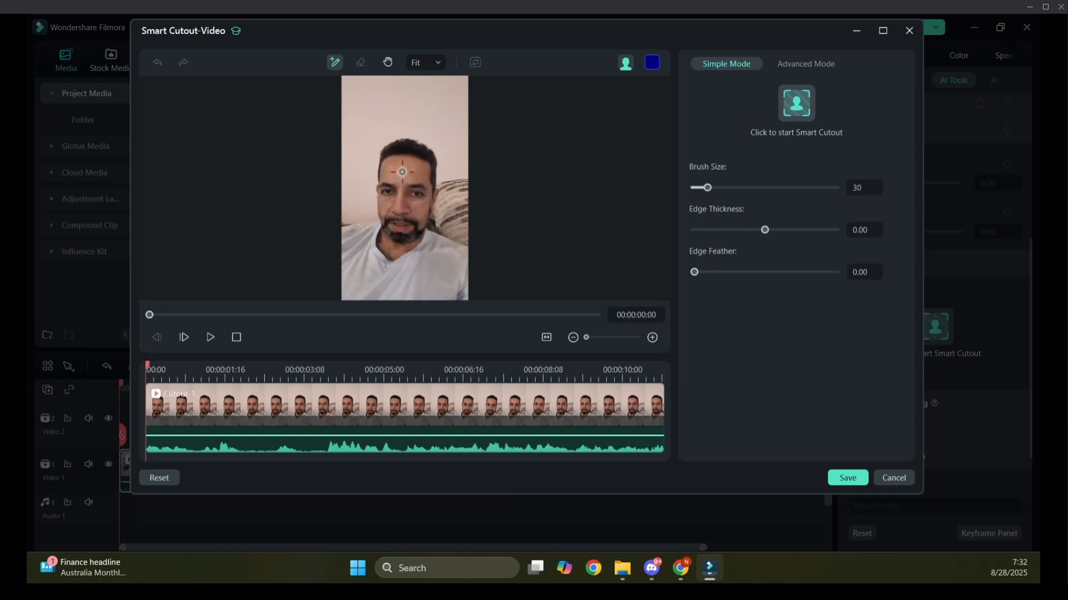
- Mark the man's head, neck and shirt as the cutout subject with the size 30 selection brush
click(391, 256)
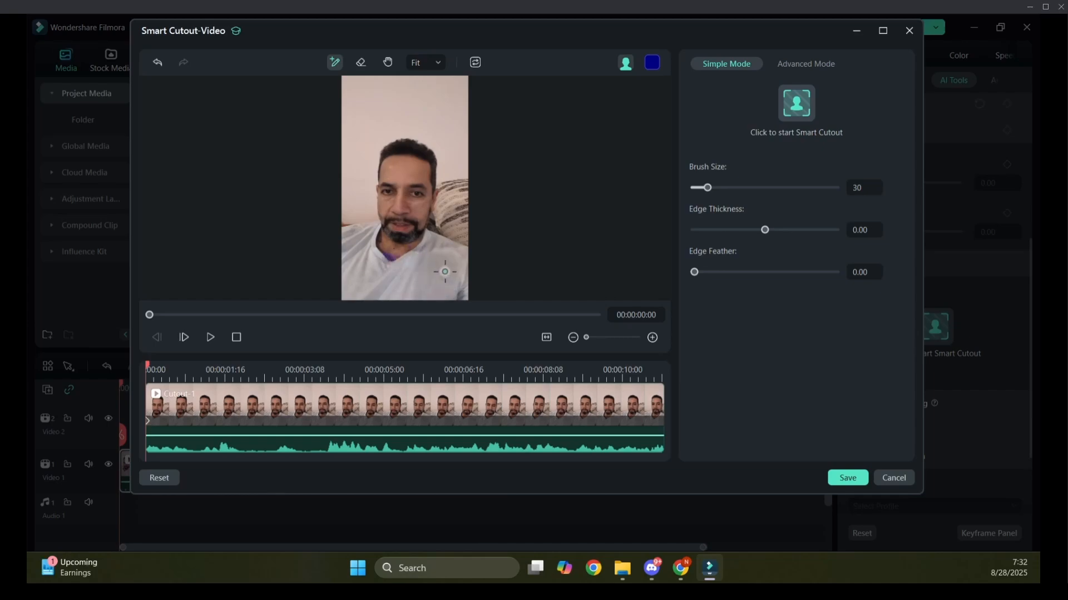
click(361, 262)
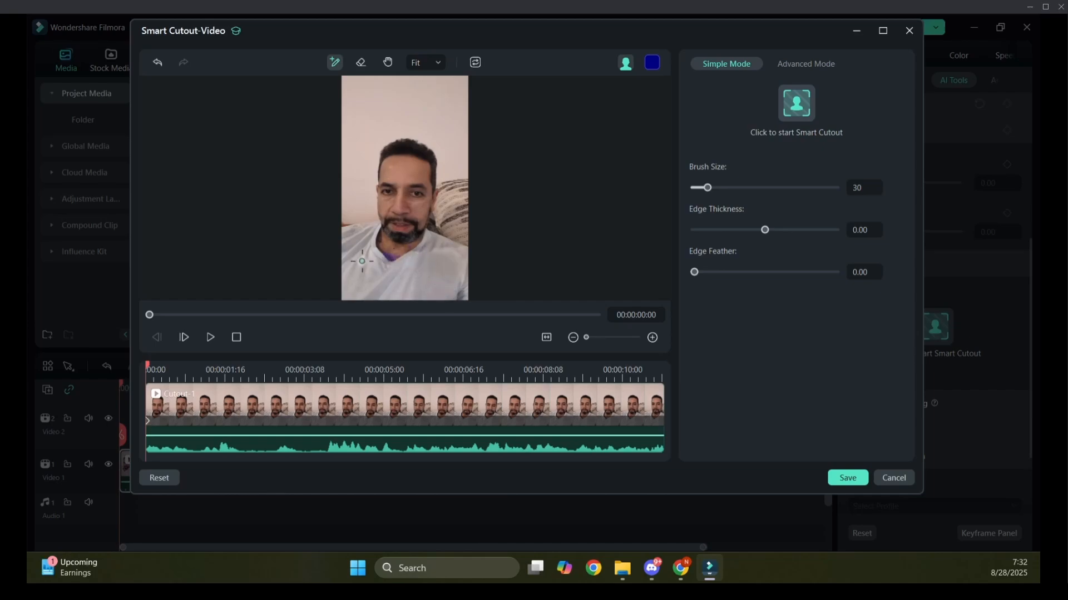
click(435, 265)
click(378, 287)
mouse_move(345, 230)
mouse_down()
mouse_move(382, 222)
mouse_move(385, 160)
mouse_move(414, 148)
mouse_move(429, 184)
mouse_move(420, 232)
mouse_move(453, 253)
mouse_move(463, 297)
mouse_move(368, 302)
mouse_move(352, 291)
mouse_move(342, 228)
mouse_up()
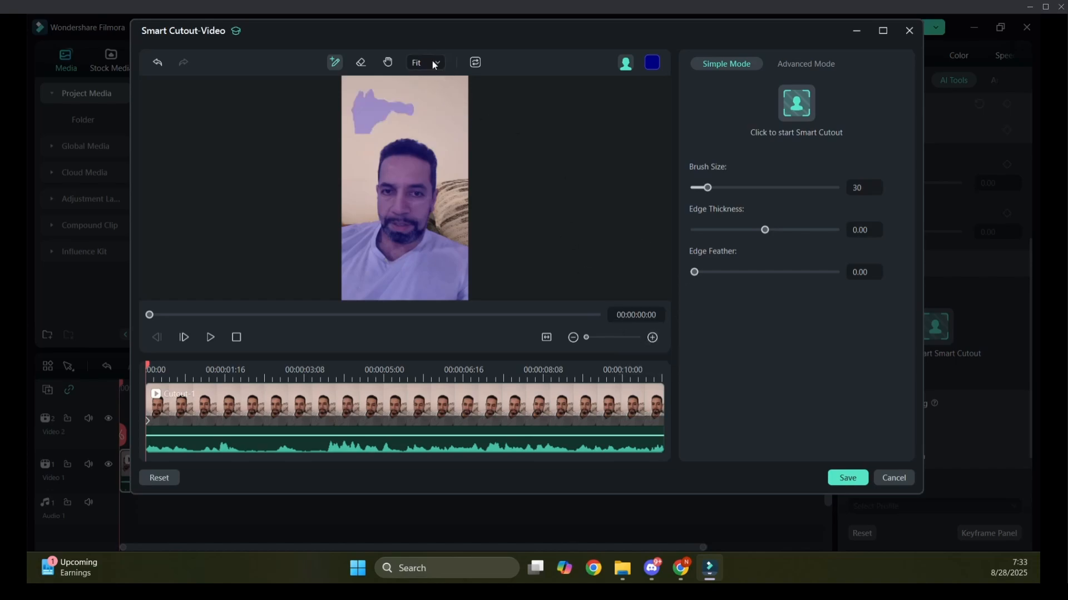
- Erase the stray selection on the wall above the man's head
click(361, 63)
mouse_move(410, 109)
mouse_down()
mouse_move(368, 120)
mouse_move(366, 102)
mouse_move(373, 129)
mouse_move(362, 89)
mouse_move(362, 121)
mouse_move(424, 88)
mouse_move(348, 127)
mouse_move(367, 135)
mouse_move(412, 123)
mouse_move(426, 96)
mouse_move(361, 90)
mouse_move(383, 112)
mouse_up()
mouse_move(411, 101)
mouse_down()
mouse_move(358, 114)
mouse_move(397, 105)
mouse_move(379, 122)
mouse_move(402, 108)
mouse_move(399, 117)
mouse_move(383, 104)
mouse_move(362, 118)
mouse_move(393, 91)
mouse_move(375, 108)
mouse_move(371, 90)
mouse_move(354, 120)
mouse_move(346, 115)
mouse_move(365, 98)
mouse_move(350, 95)
mouse_move(355, 128)
mouse_move(411, 115)
mouse_move(360, 90)
mouse_move(351, 102)
mouse_move(382, 97)
mouse_move(418, 119)
mouse_move(400, 105)
mouse_up()
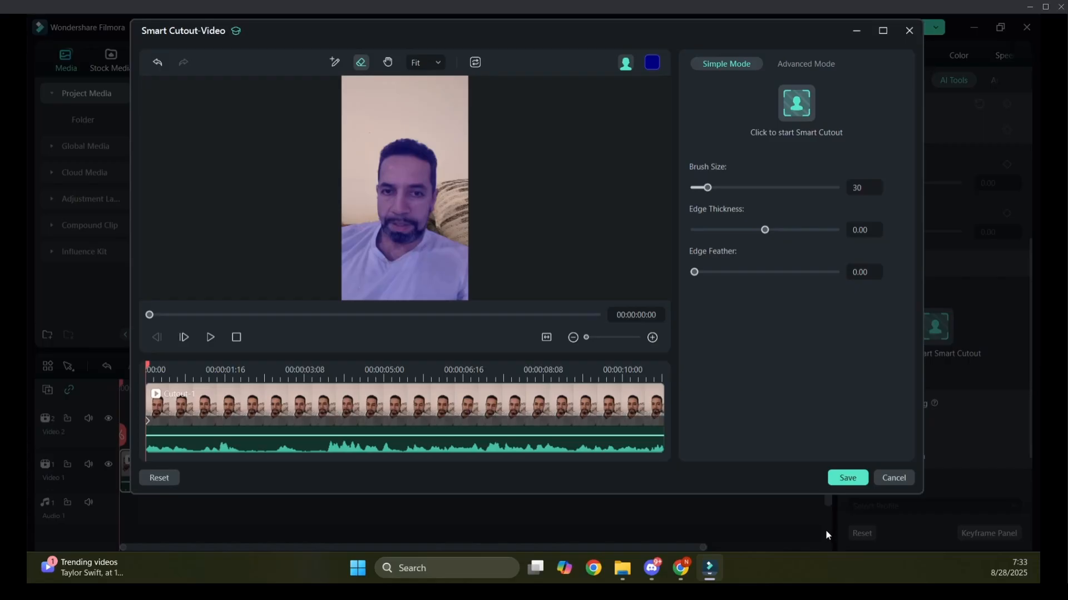
- Process Smart Cutout across the whole clip, save it, and check the result up to about 00:00:03:18
click(801, 109)
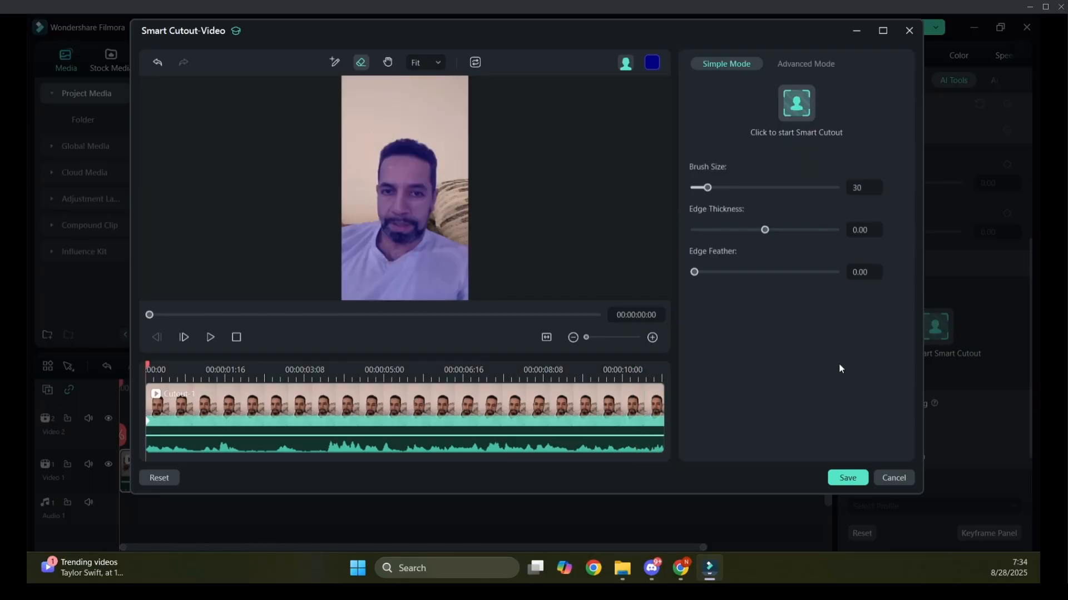
click(847, 478)
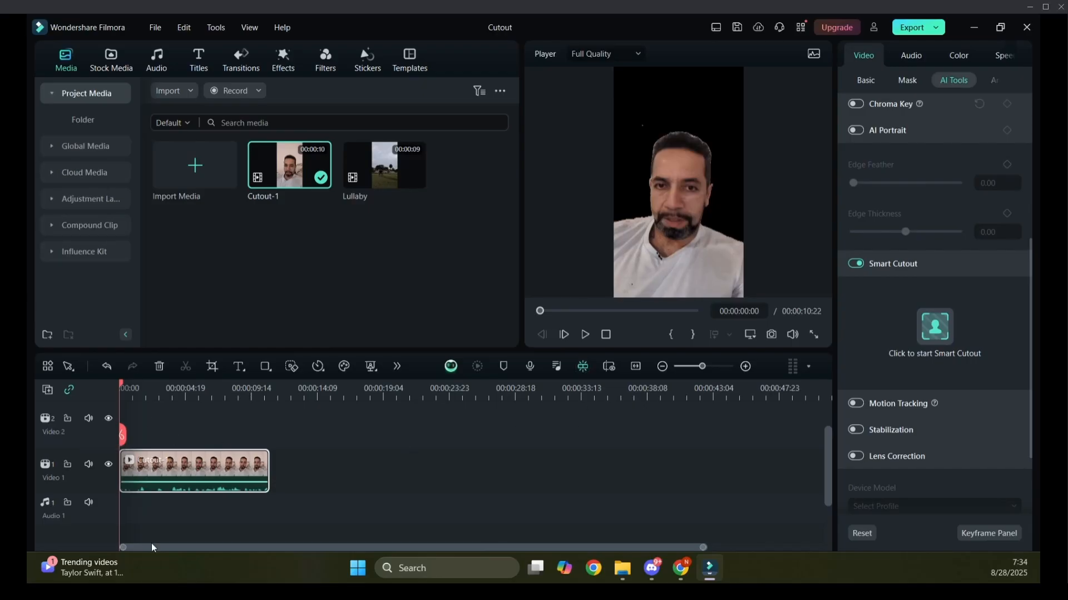
drag(123, 387, 179, 409)
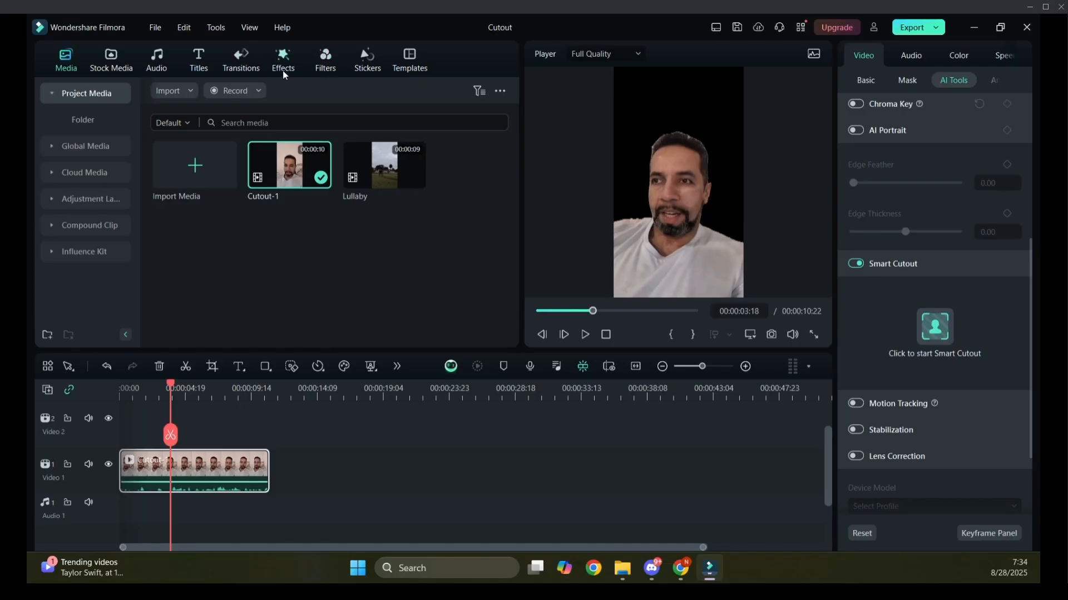
- Add the Kung Fu Burst sticker from the Trending stickers to Video 1, after the Cutout-1 clip
click(360, 63)
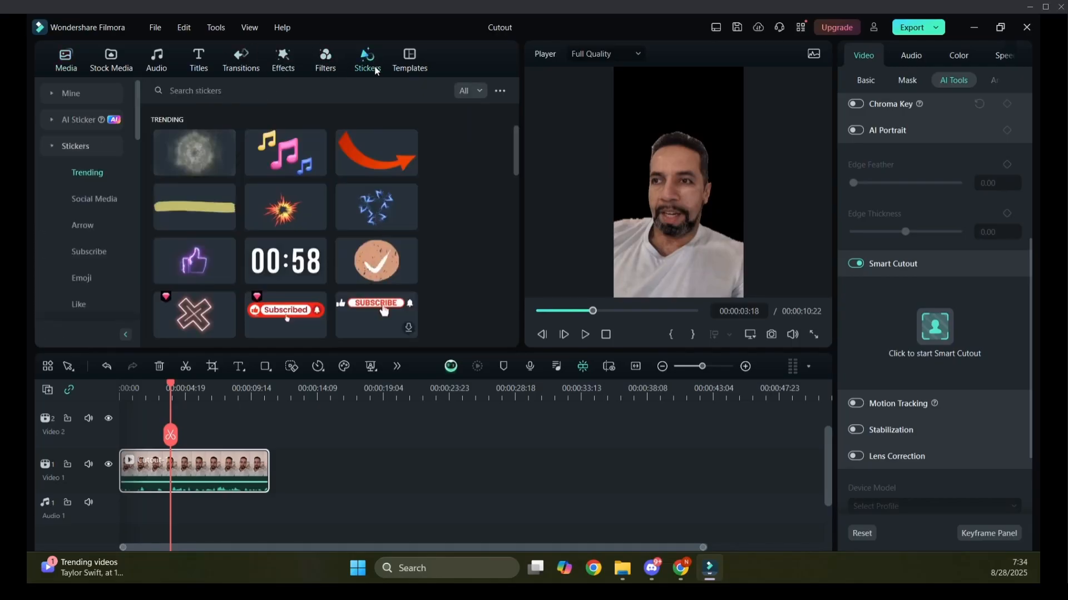
click(205, 146)
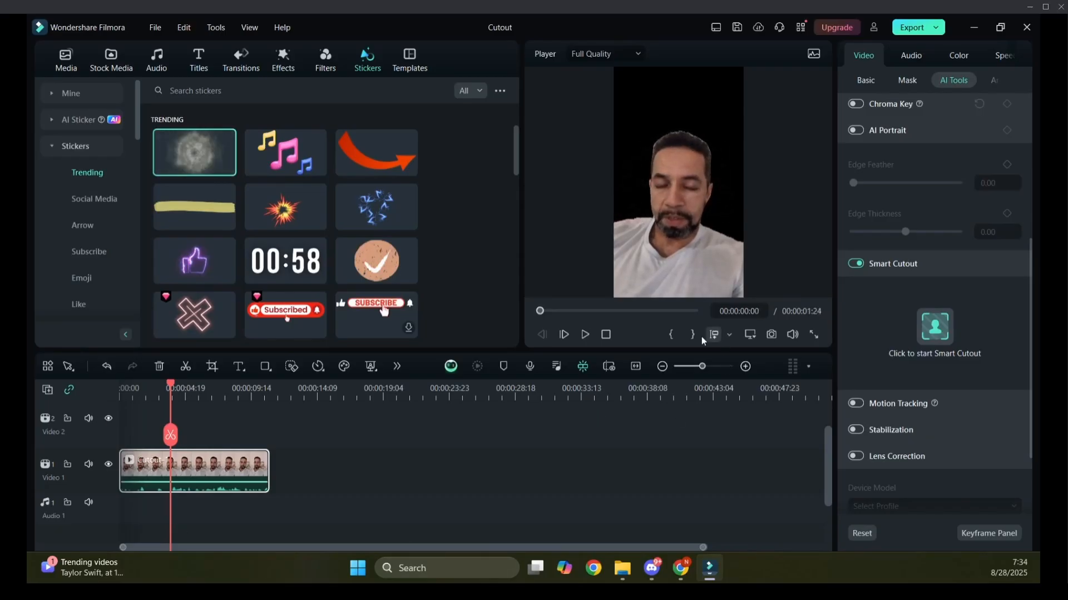
click(92, 467)
drag(199, 157, 295, 490)
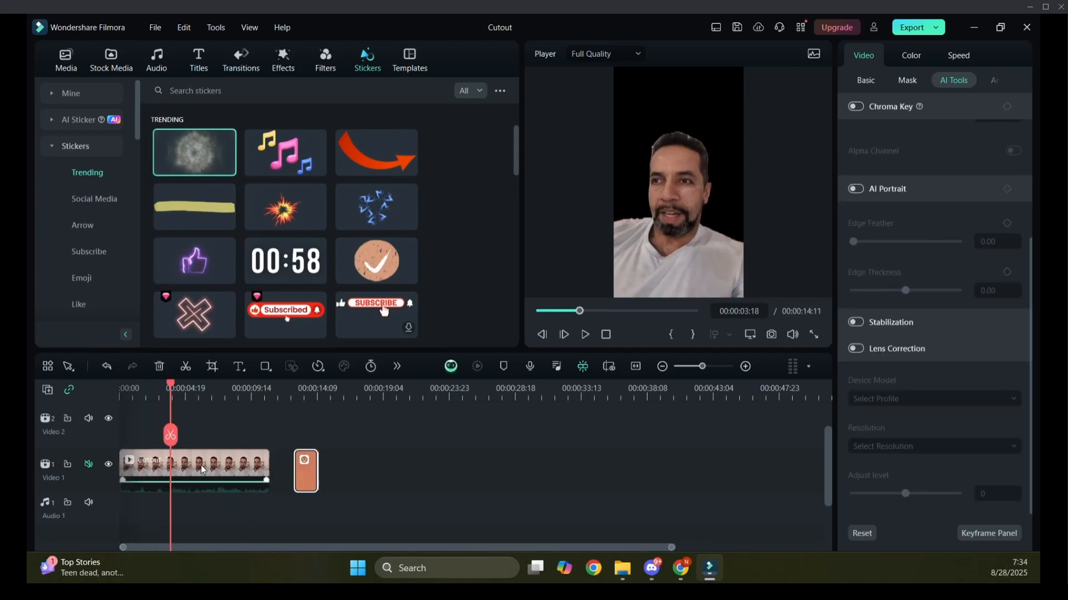
- Move the Cutout-1 clip to Video 2 and extend the Kung Fu Burst sticker on Video 1 from the start to about 00:00:11:12
drag(202, 465, 201, 420)
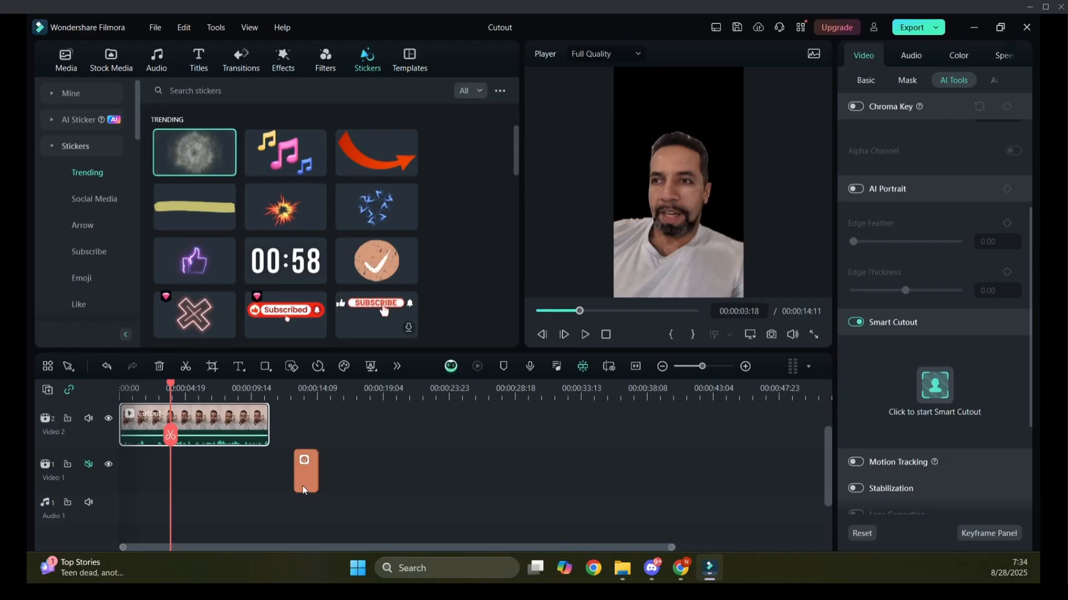
drag(304, 490, 277, 477)
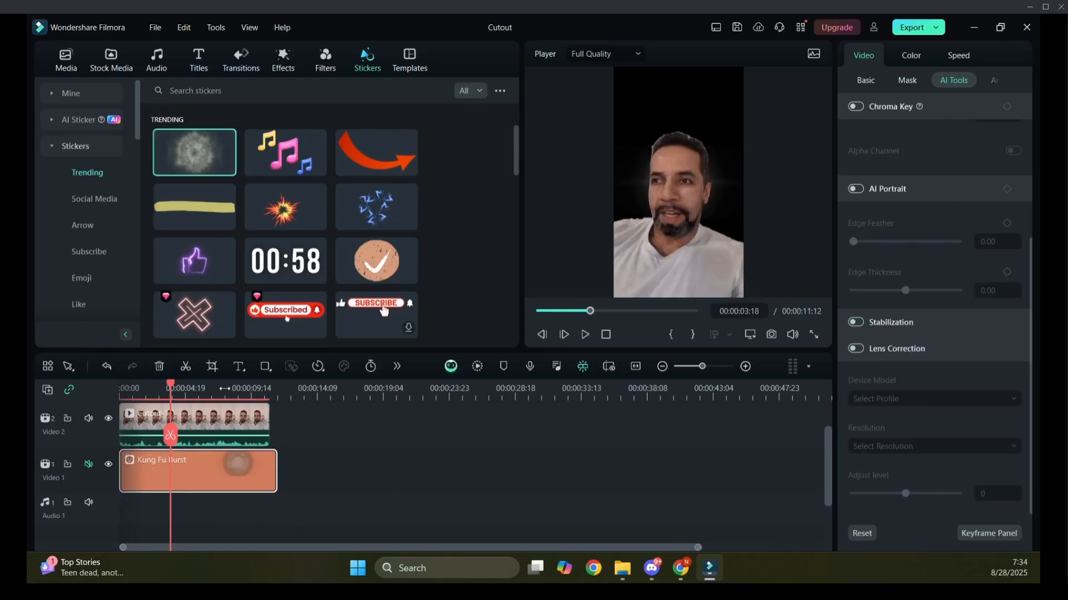
- Enlarge the Kung Fu Burst sticker and center it around the man's head, using Video 3 temporarily, and return it to Video 1 behind him
click(723, 186)
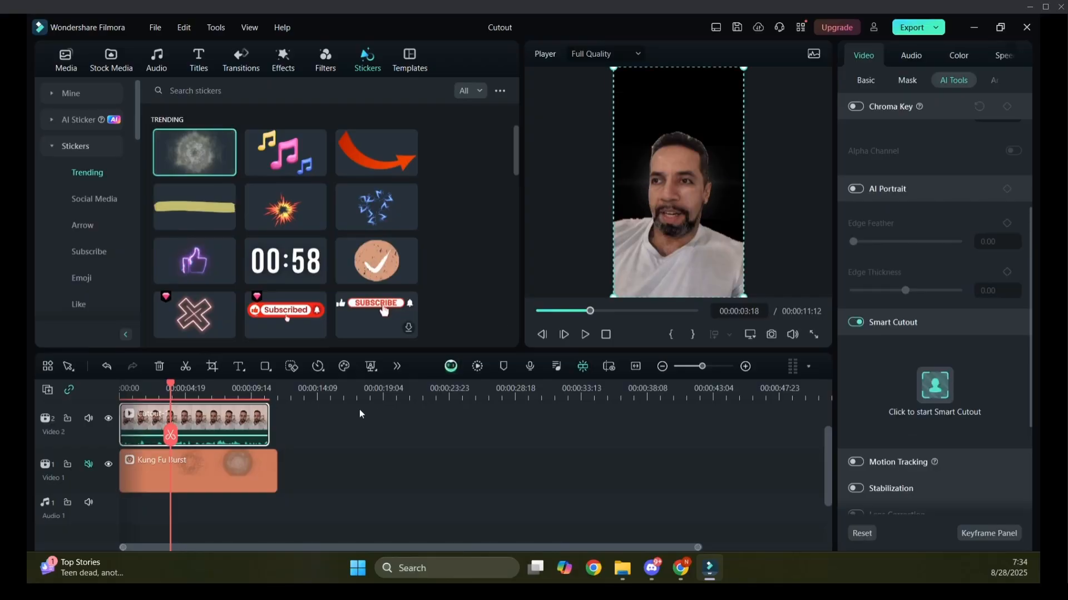
drag(245, 474, 229, 424)
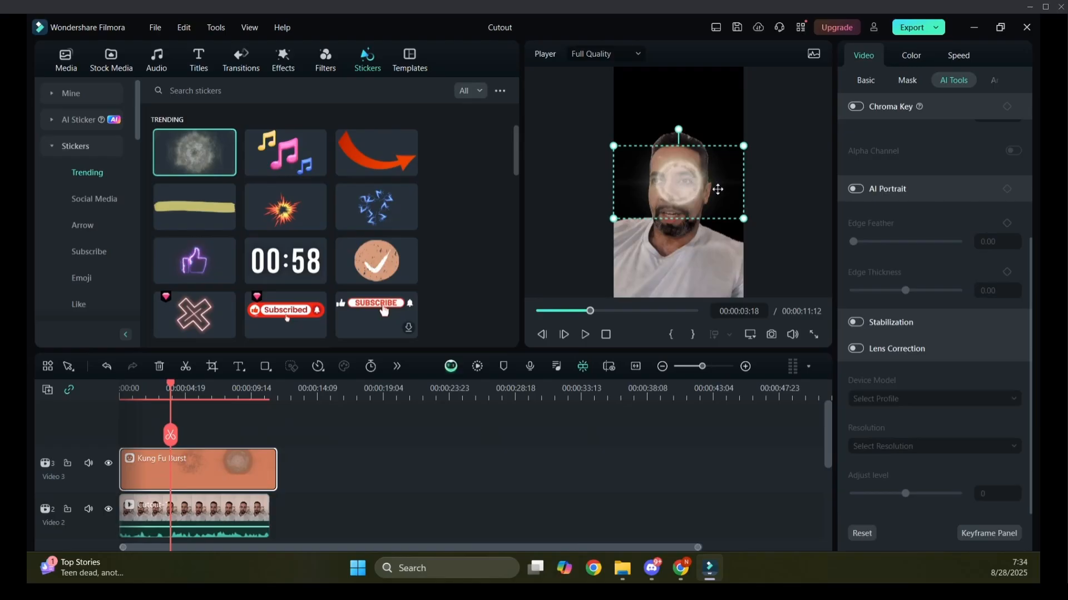
drag(718, 188, 746, 214)
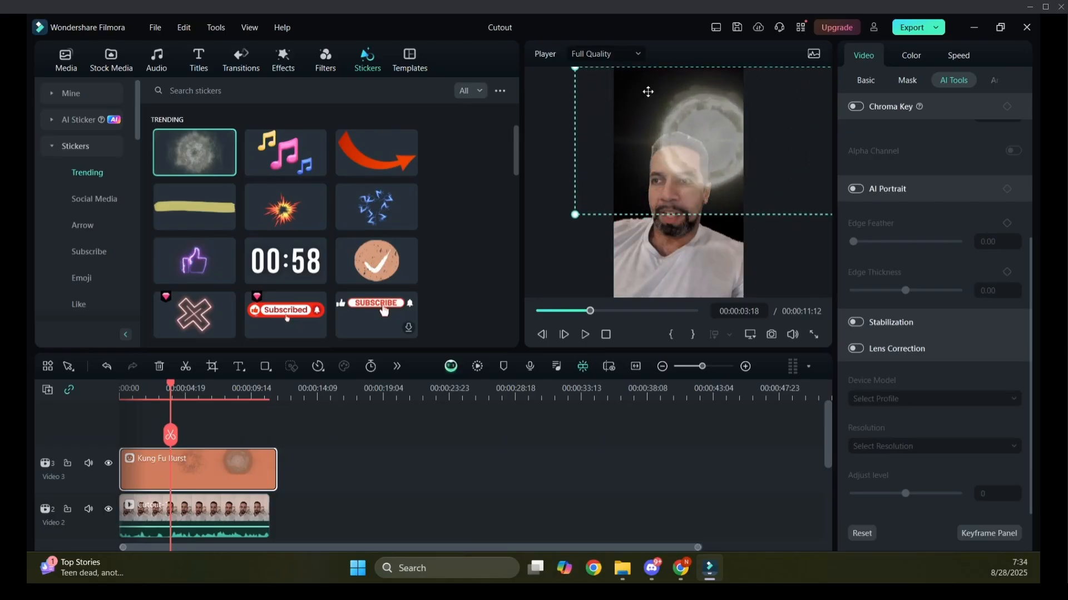
drag(576, 214, 534, 255)
scroll(295, 476, down, 1)
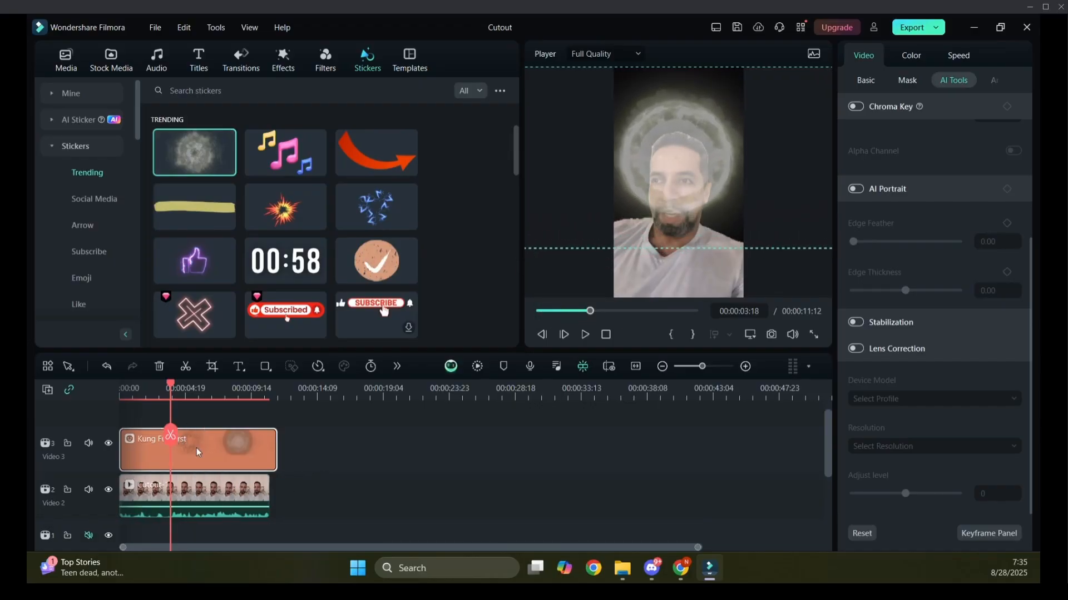
drag(199, 452, 198, 425)
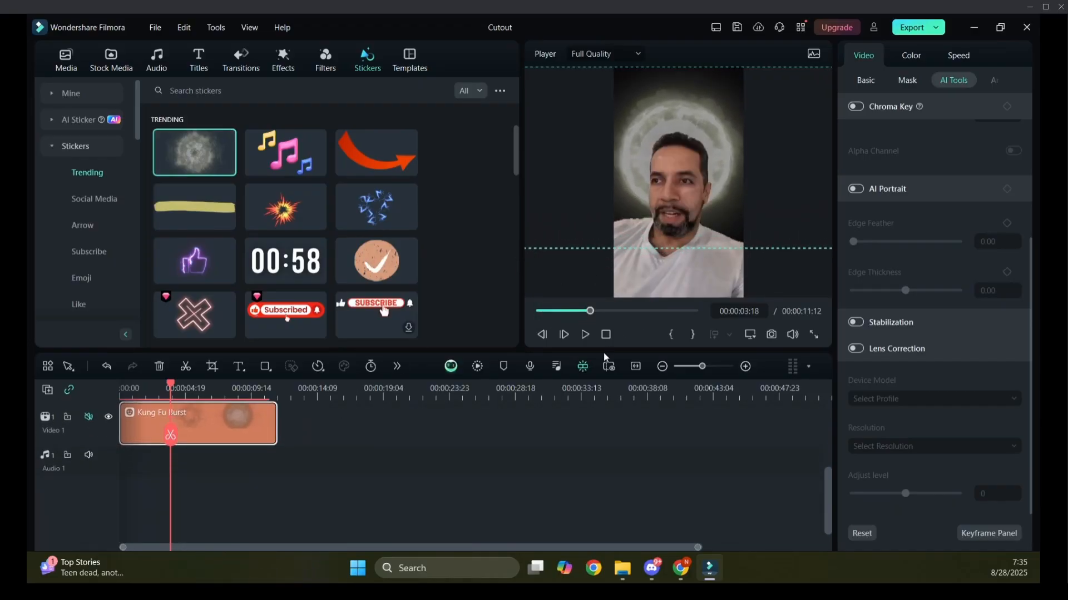
- Play the composite in full screen from the start to check the burst behind the man
drag(590, 310, 539, 311)
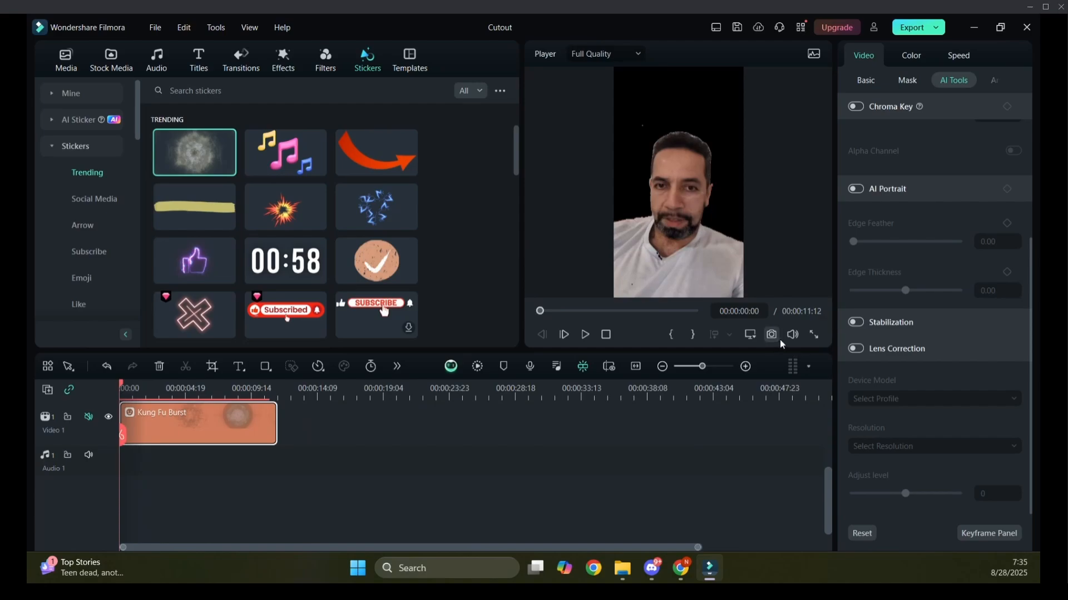
click(814, 334)
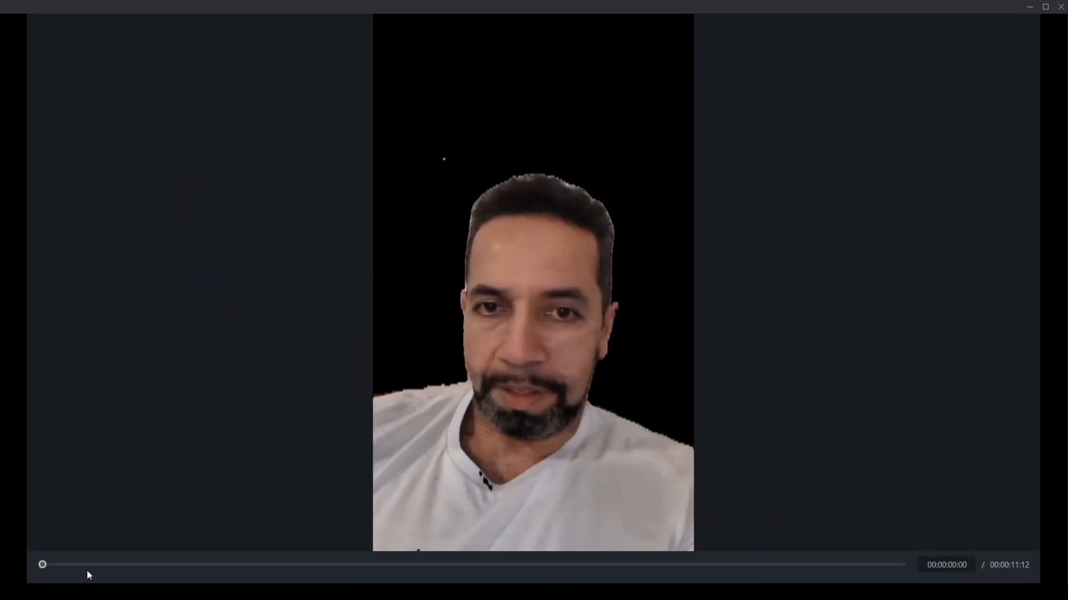
click(88, 572)
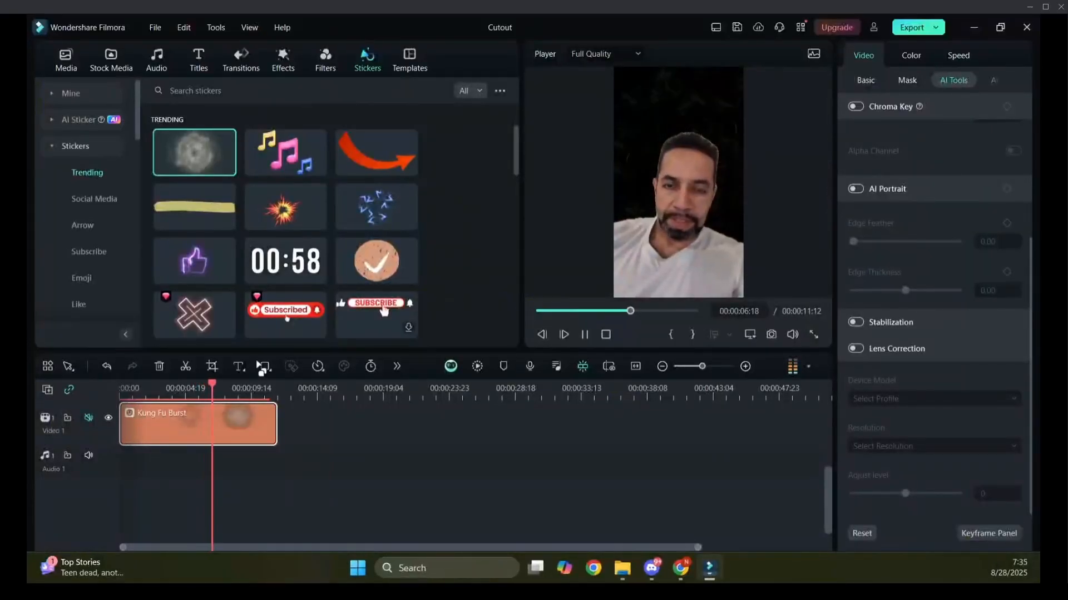
- Stop the playback, unmute the Video 1 track and preview the blue burst sticker from the Trending stickers
click(585, 334)
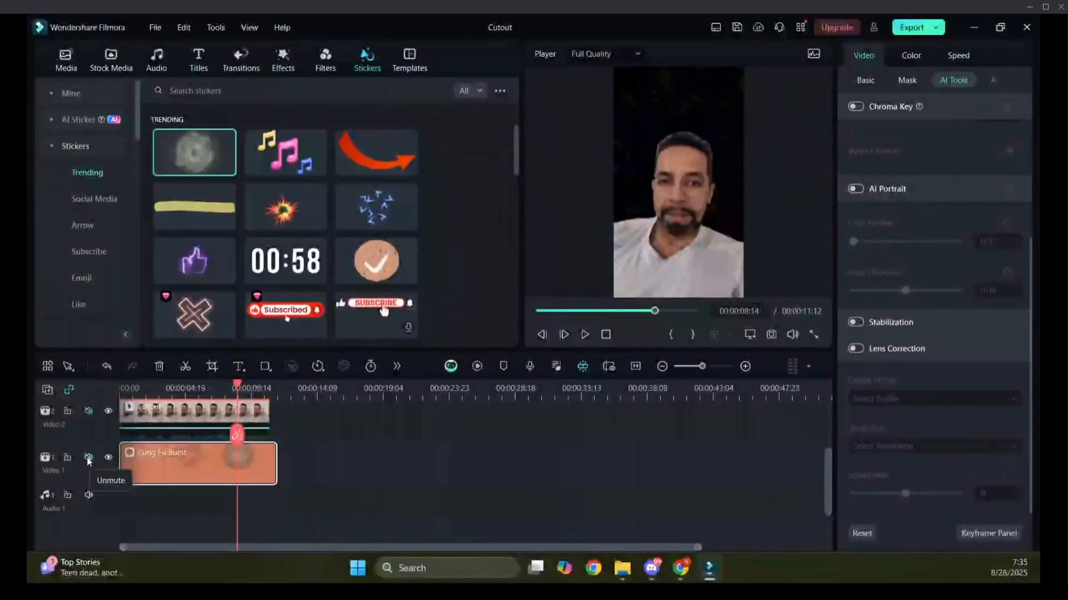
click(88, 457)
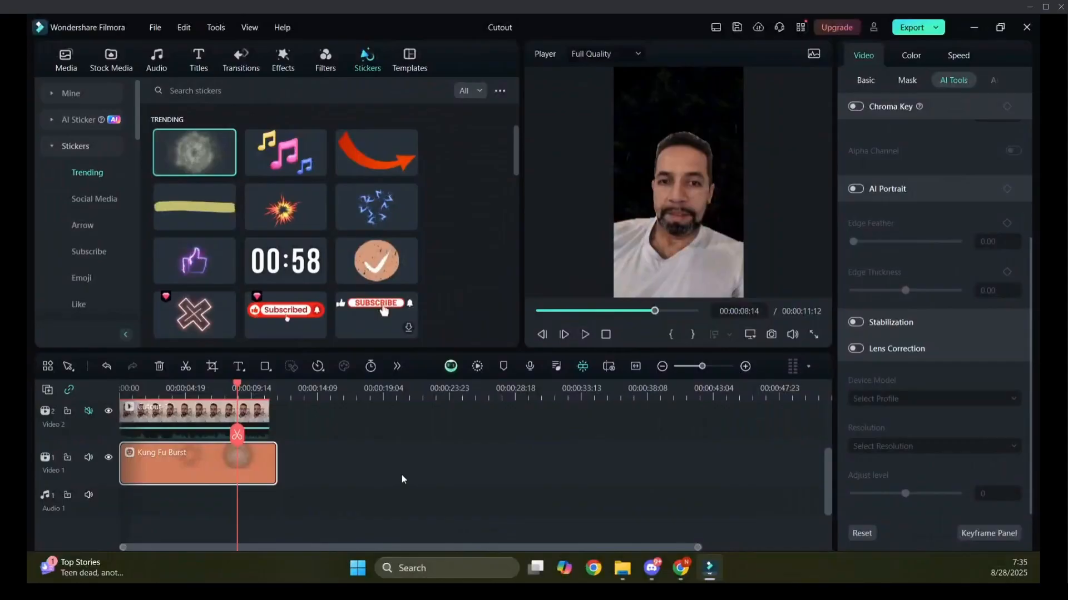
click(380, 212)
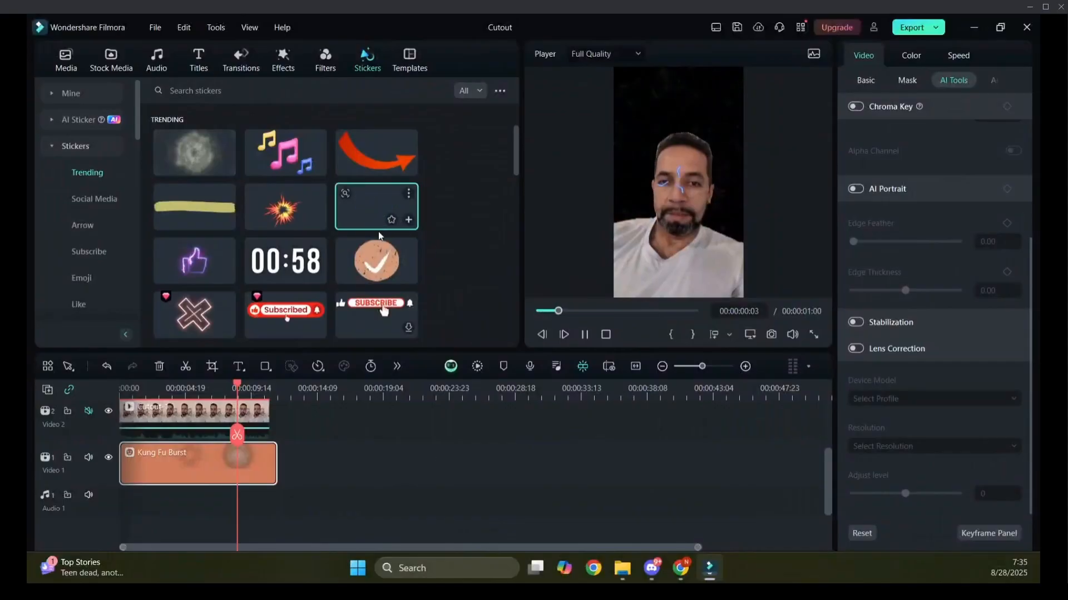
mouse_move(363, 252)
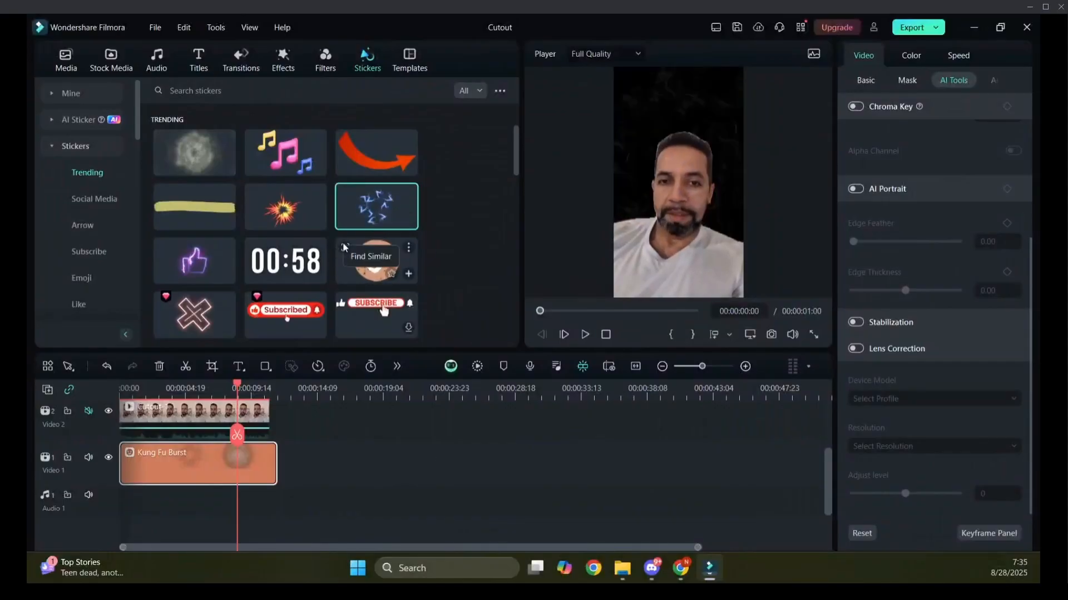
- Delete the Kung Fu Burst sticker from Video 1
click(295, 482)
scroll(321, 463, up, 1)
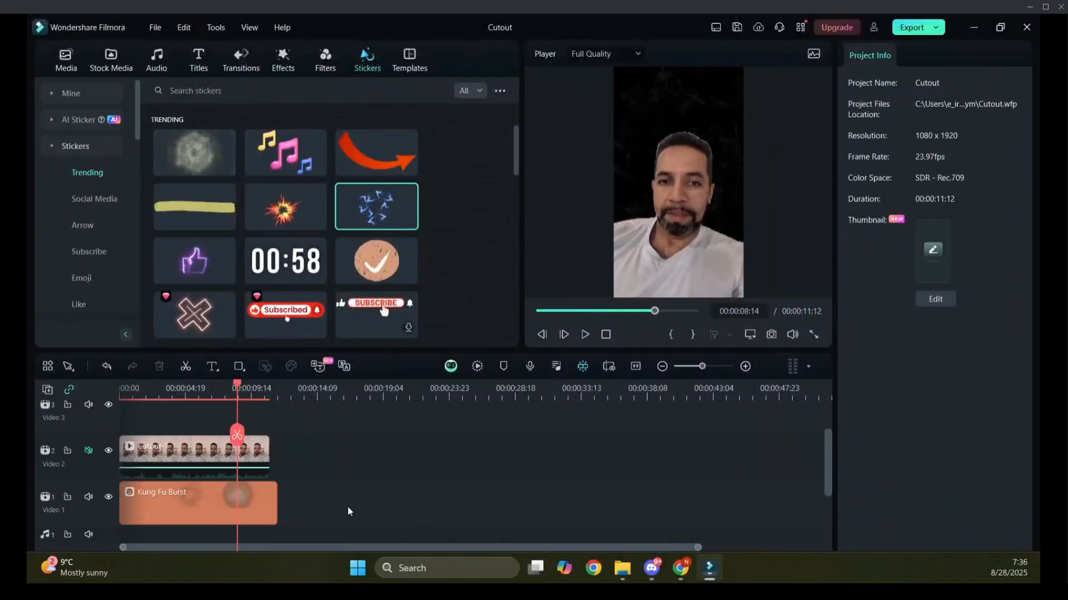
click(274, 515)
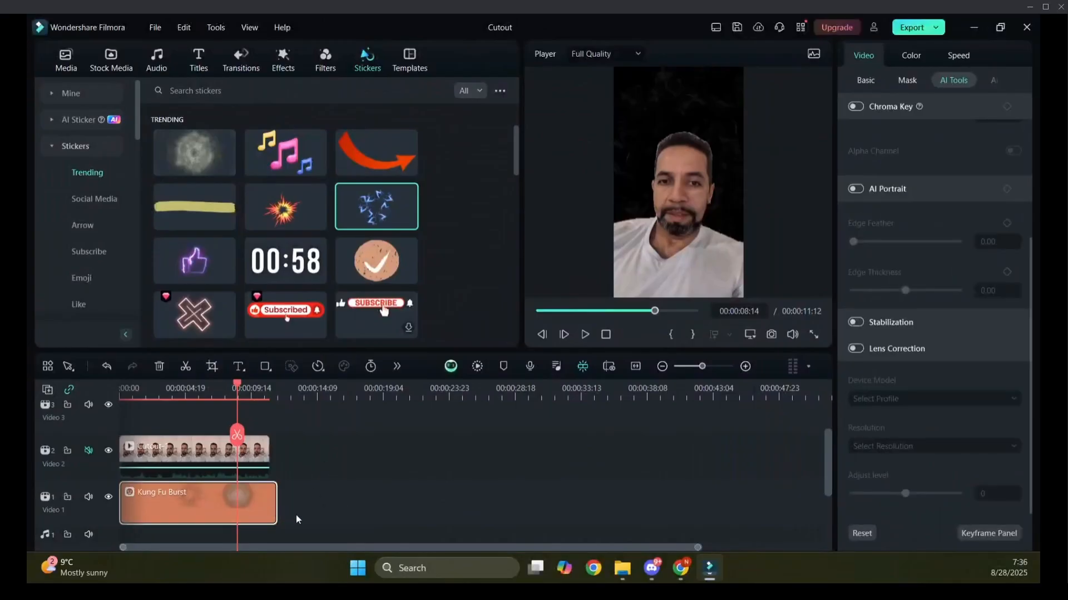
key(Delete)
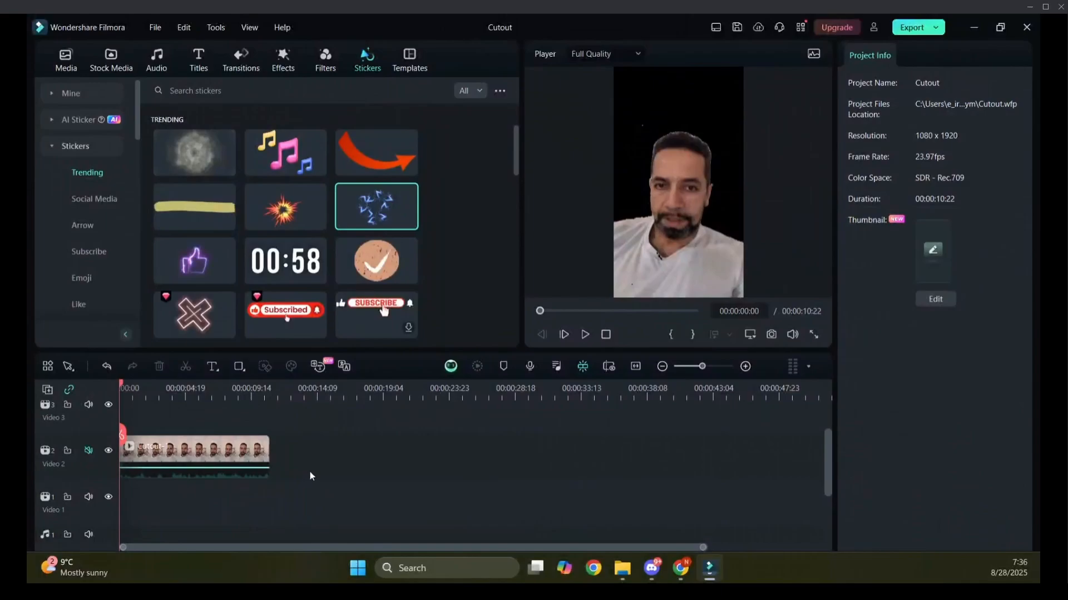
- Place the Lullaby clip at the start of Video 1 under the cutout, matching the project to the media's 1080 x 1920 30fps
scroll(327, 472, up, 1)
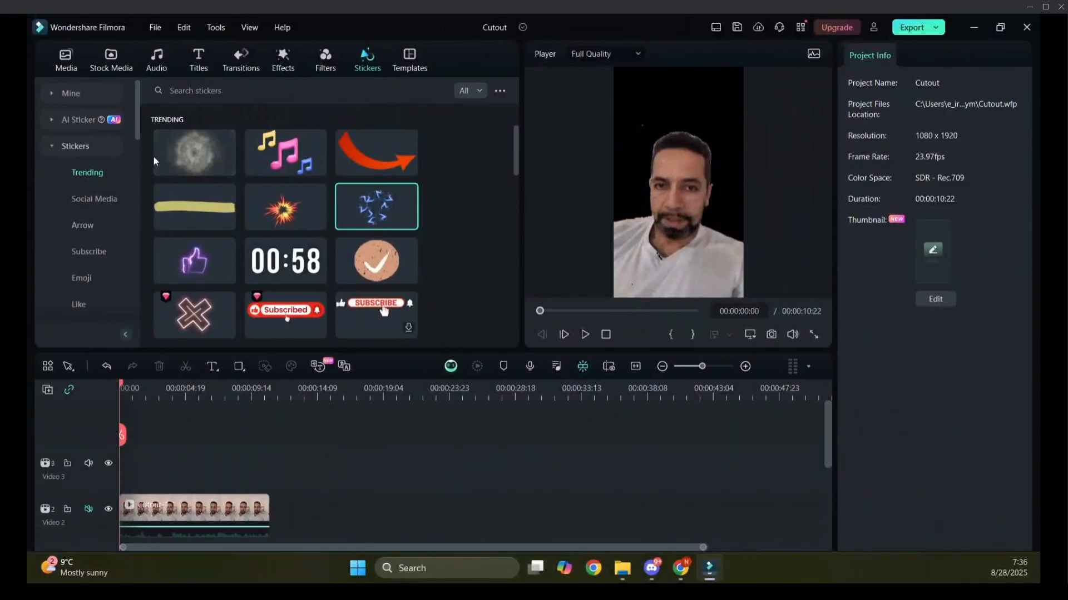
click(69, 62)
scroll(350, 438, down, 1)
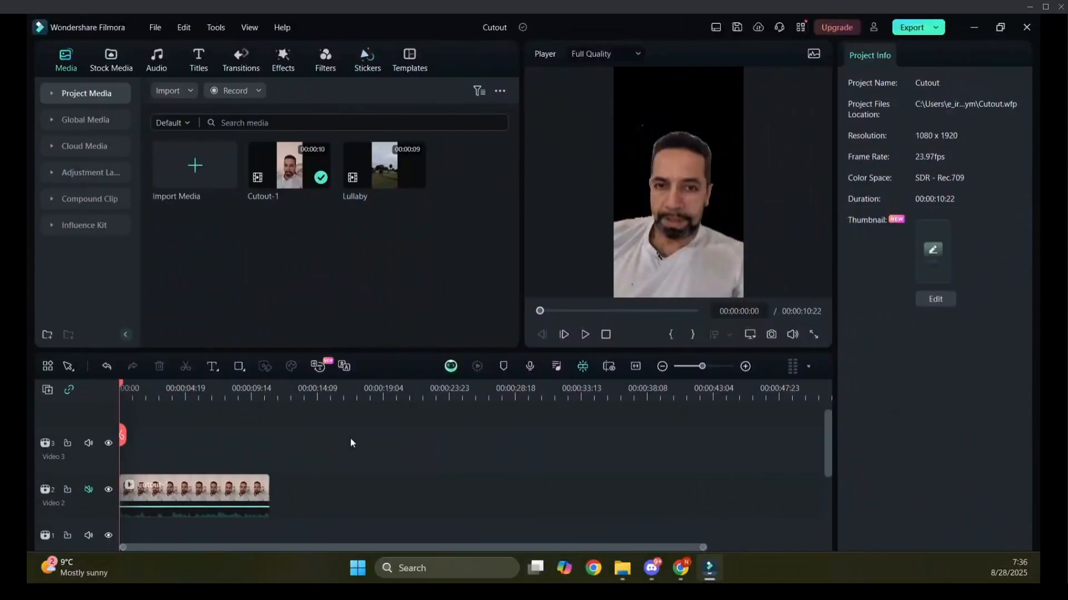
mouse_move(416, 183)
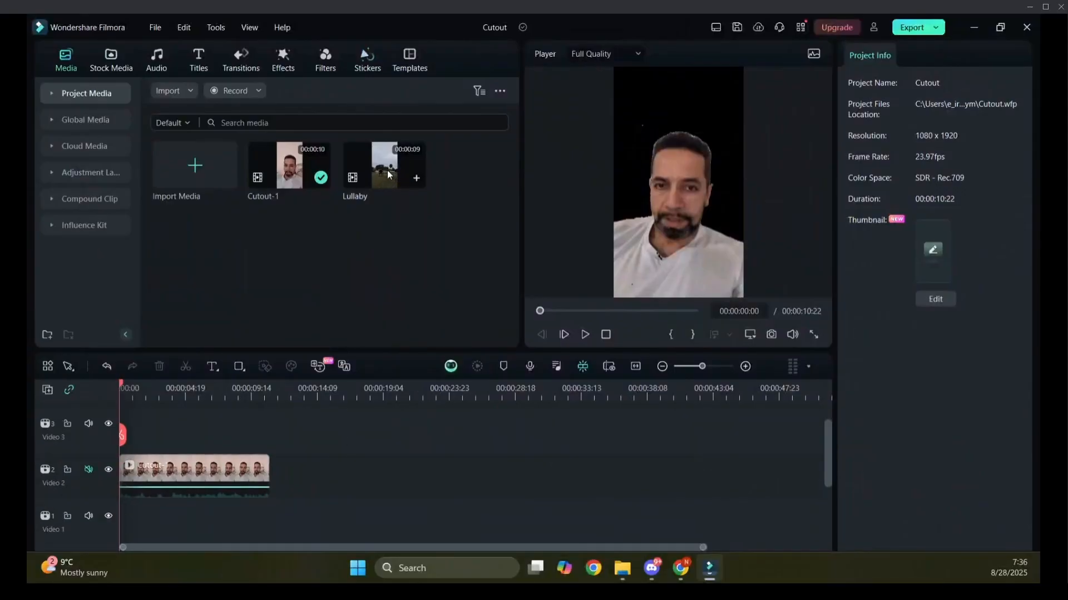
drag(383, 169, 107, 500)
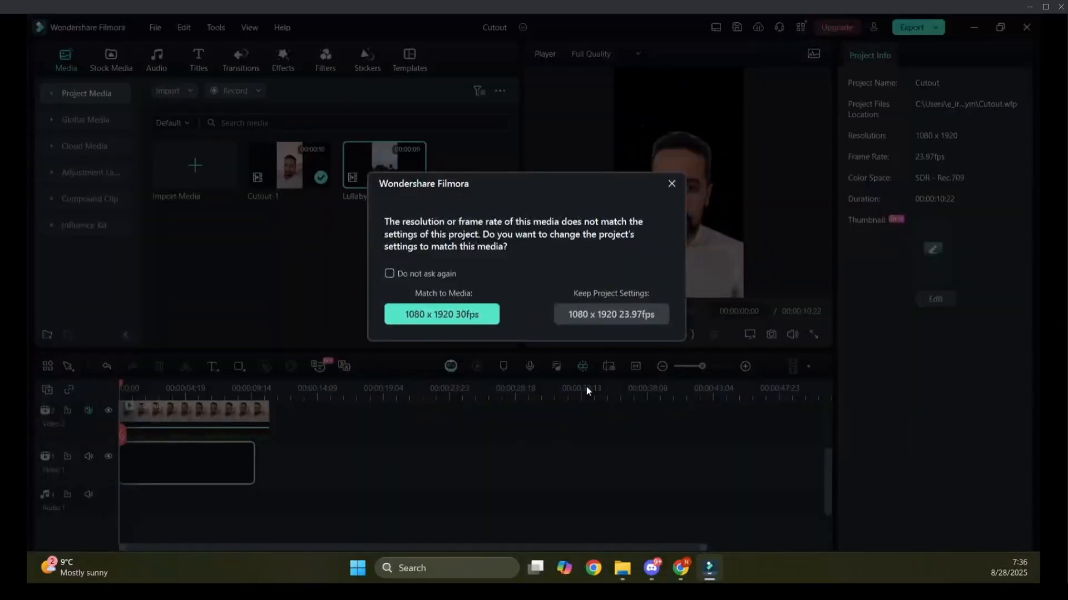
click(458, 316)
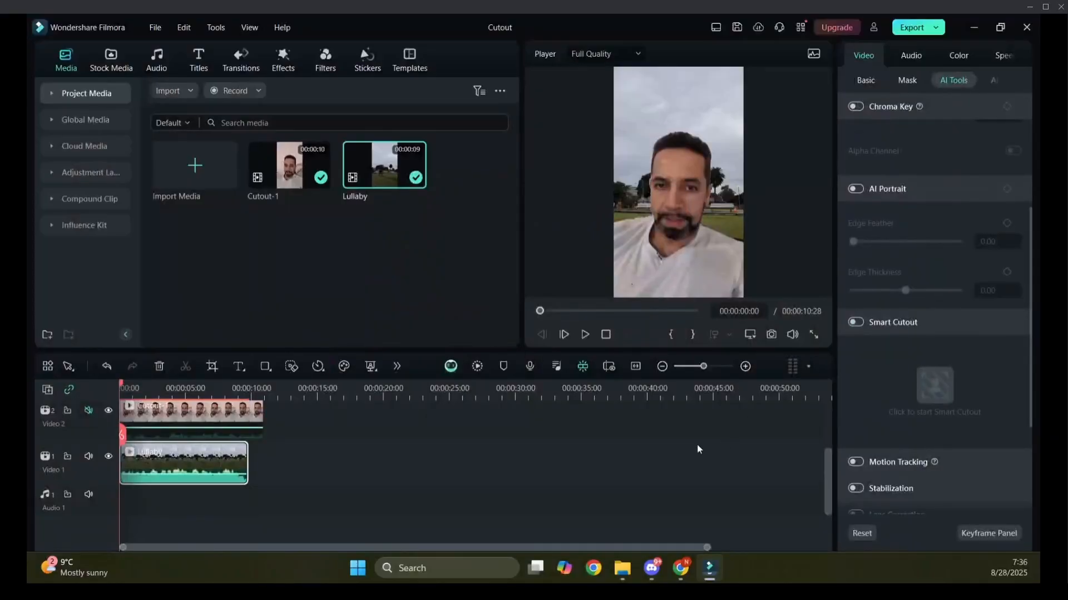
- Shrink the cutout man, move him into the sky above the trees and tilt him counterclockwise
click(709, 205)
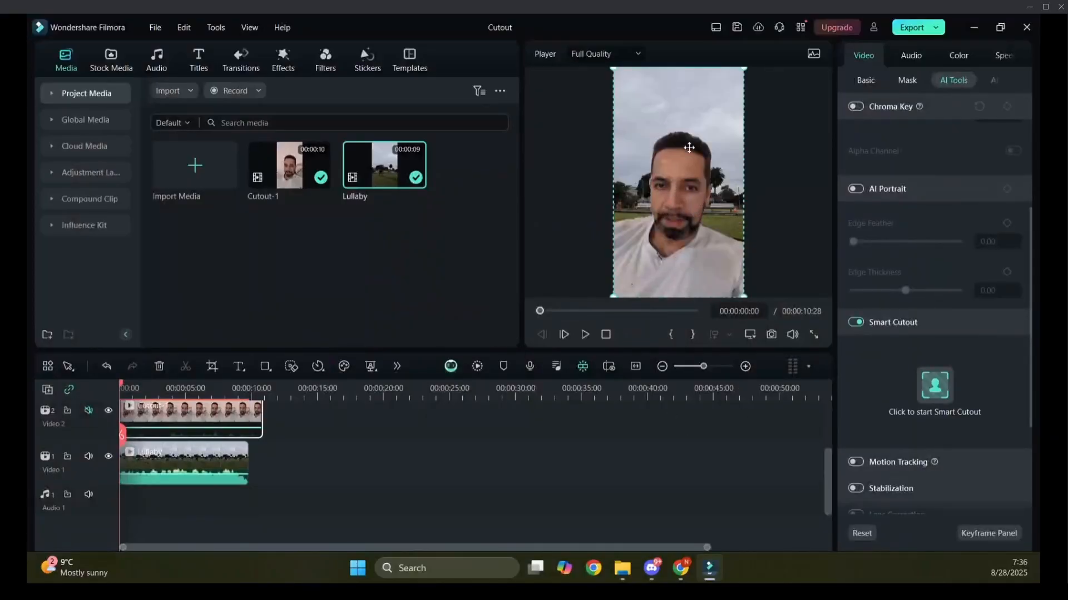
drag(741, 74, 665, 206)
drag(648, 276, 686, 171)
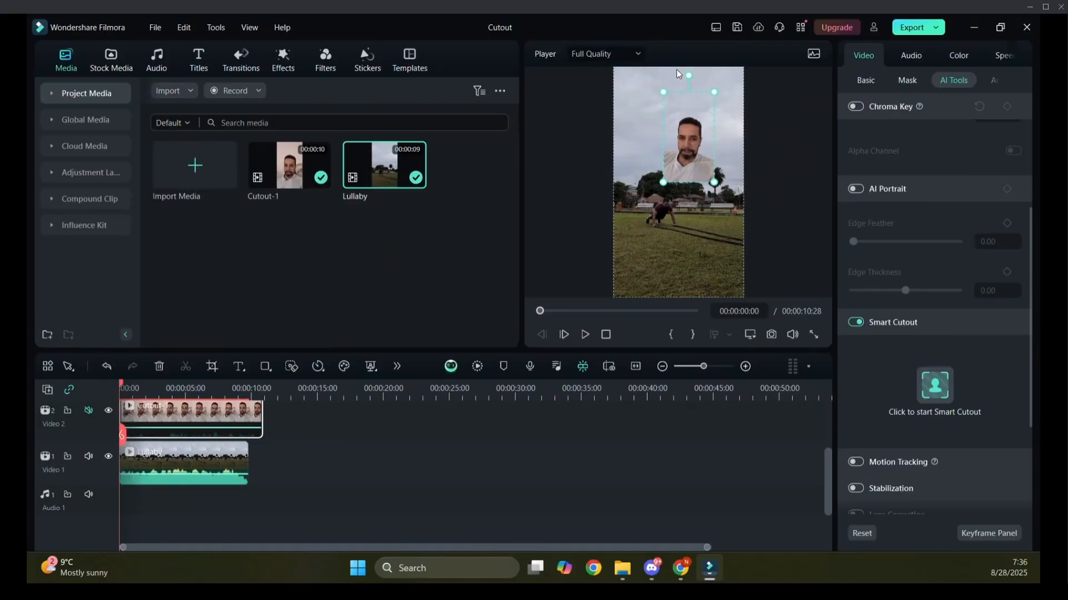
drag(689, 75, 640, 99)
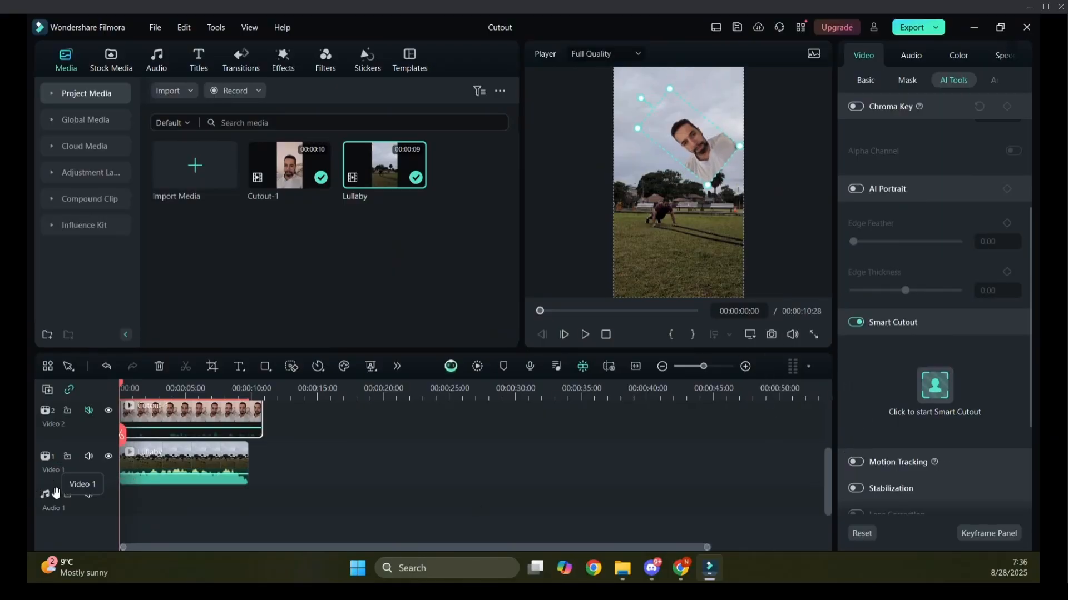
- Play the composite briefly in full screen and lower the Lullaby clip's volume to -15 dB
click(814, 334)
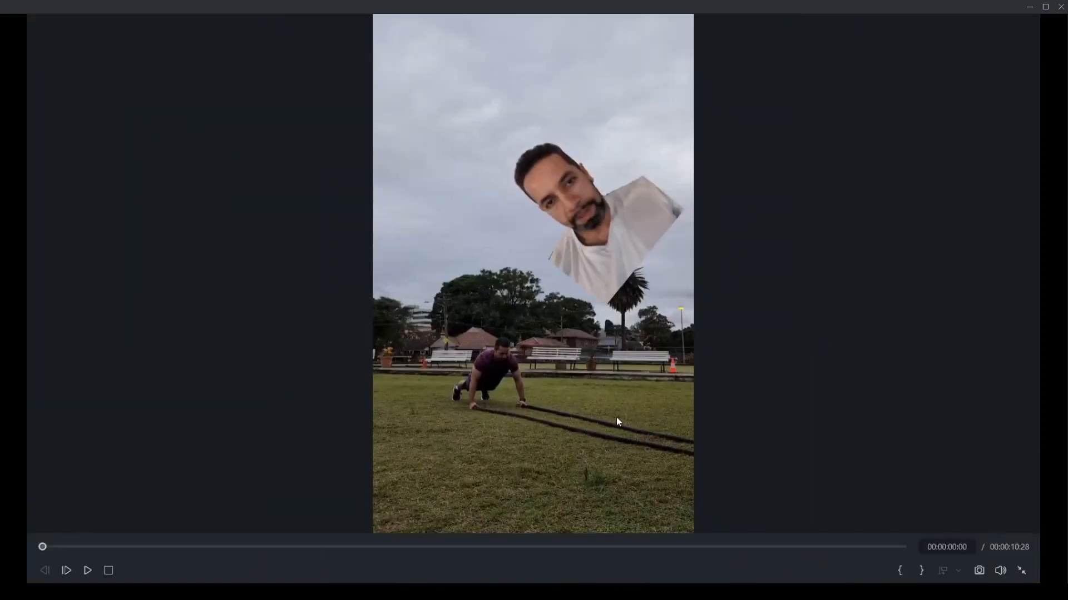
click(88, 570)
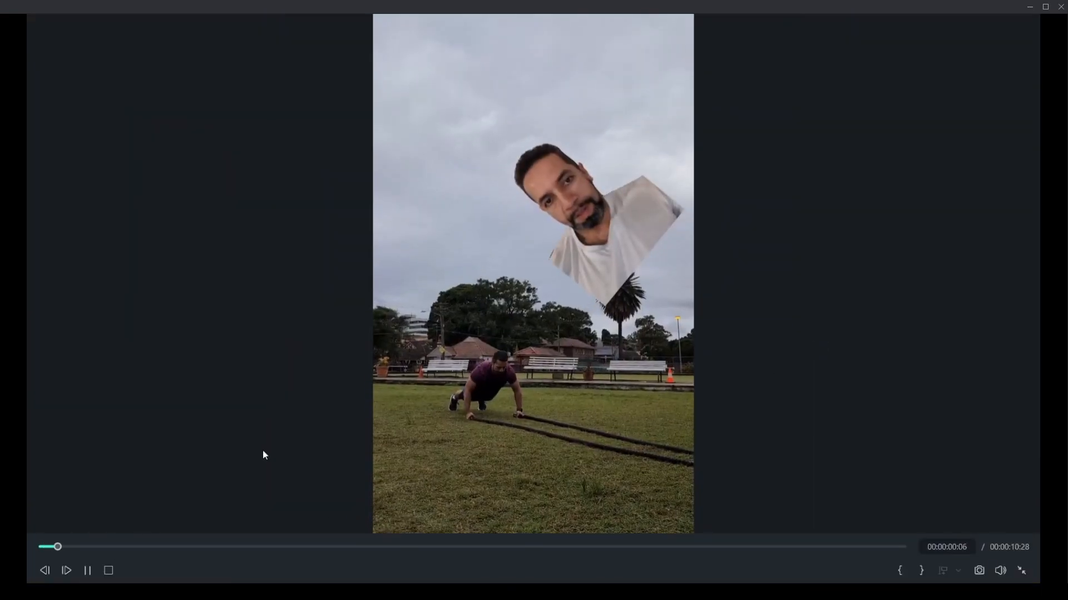
click(87, 570)
key(Escape)
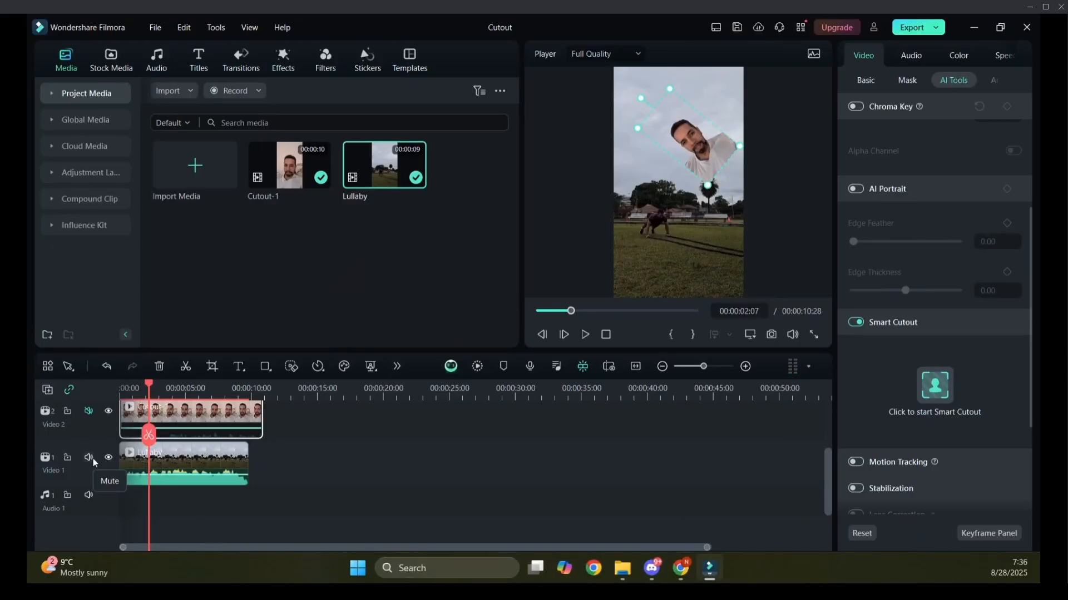
click(173, 474)
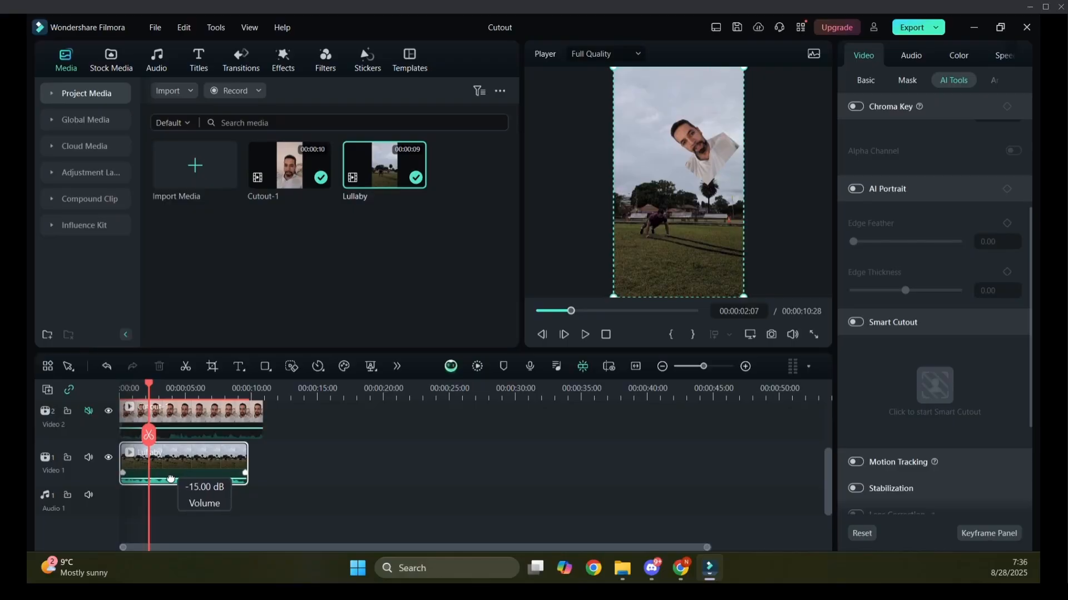
- Play the composite from the start, partly in full screen, and scrub through the timeline to check the cutout over the Lullaby footage
drag(150, 384, 121, 384)
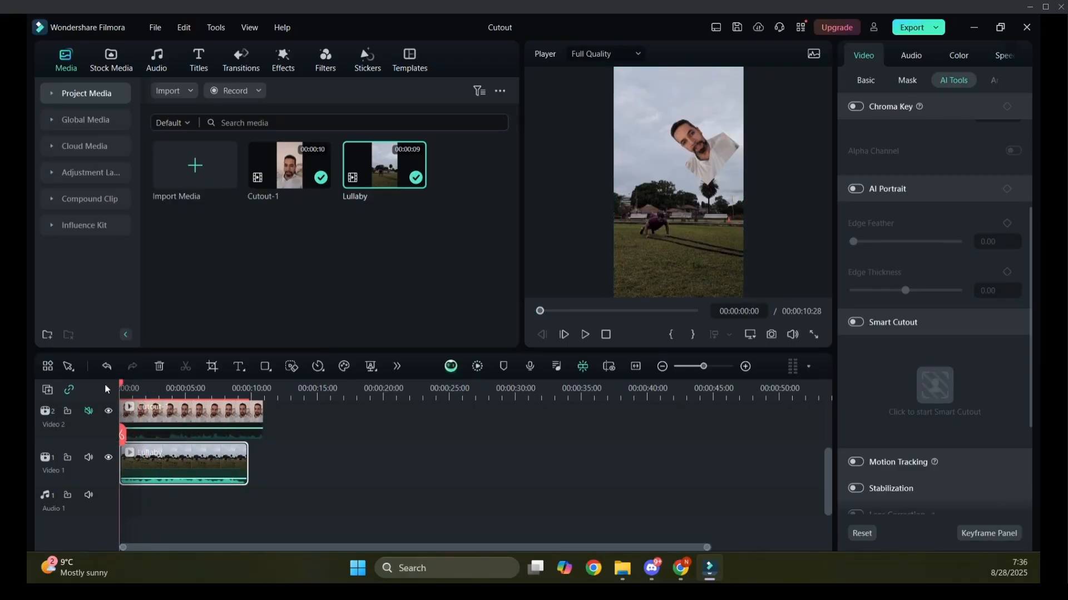
click(585, 335)
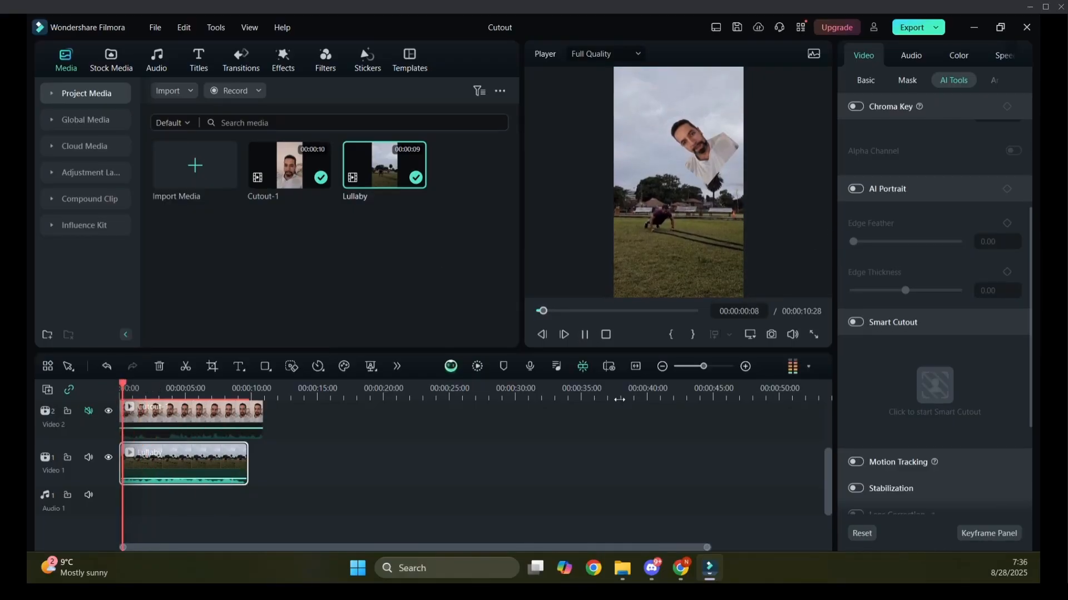
click(808, 332)
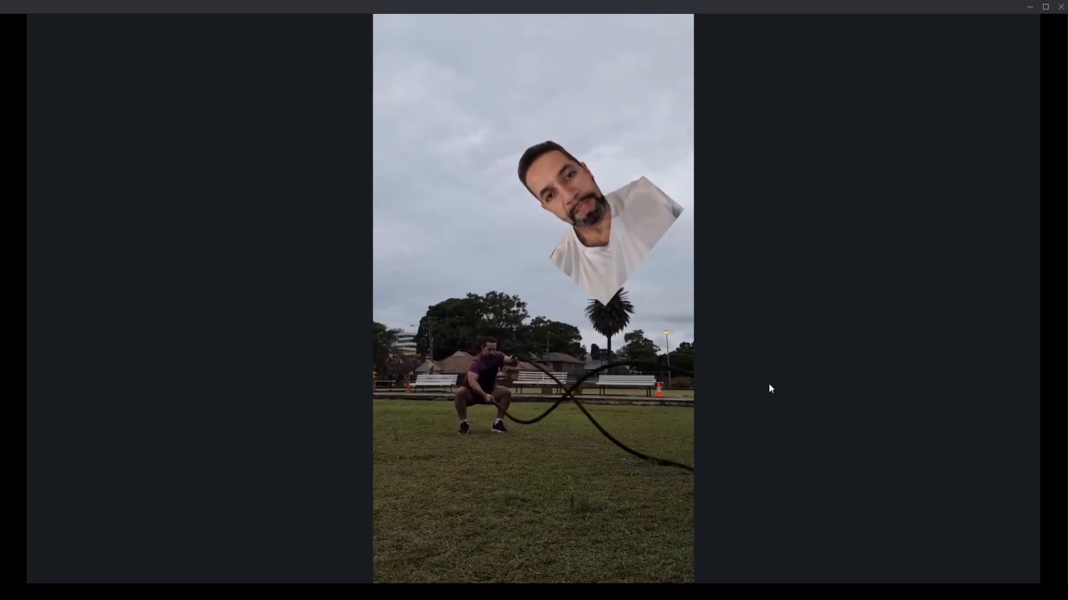
key(Escape)
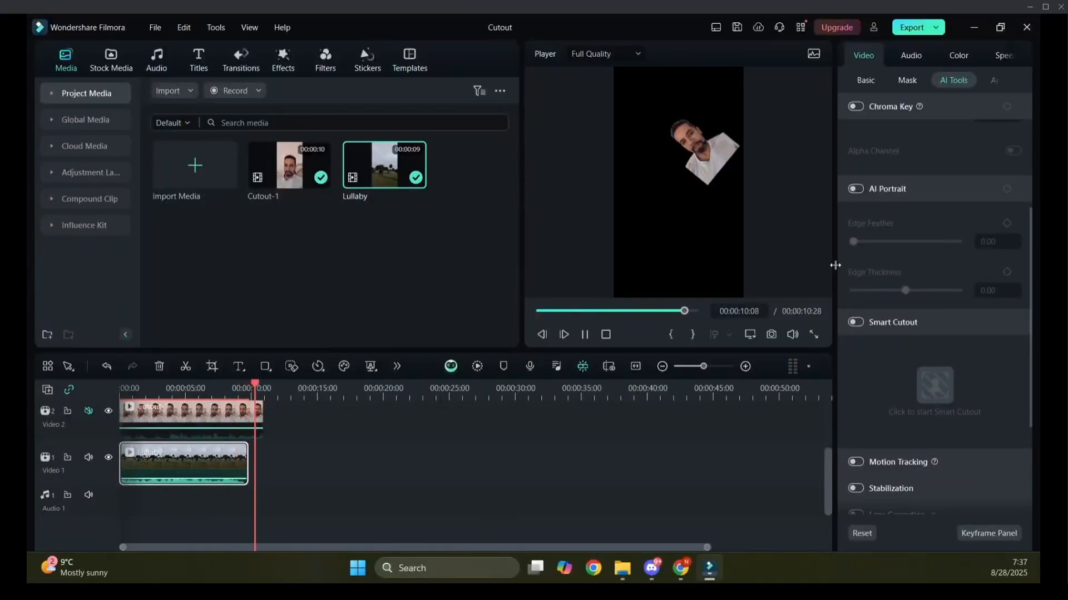
click(813, 334)
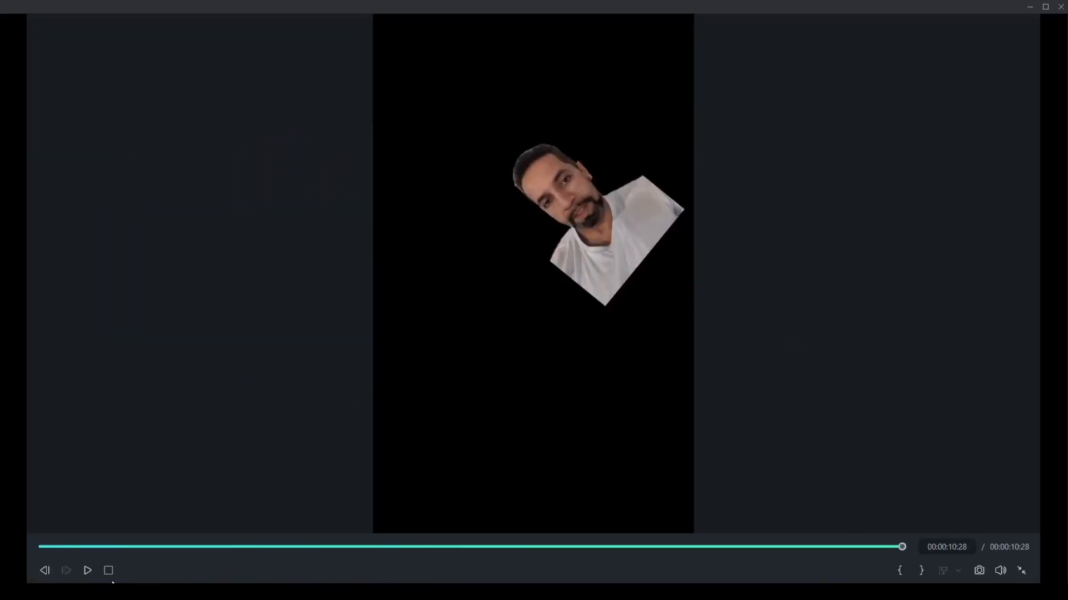
key(Escape)
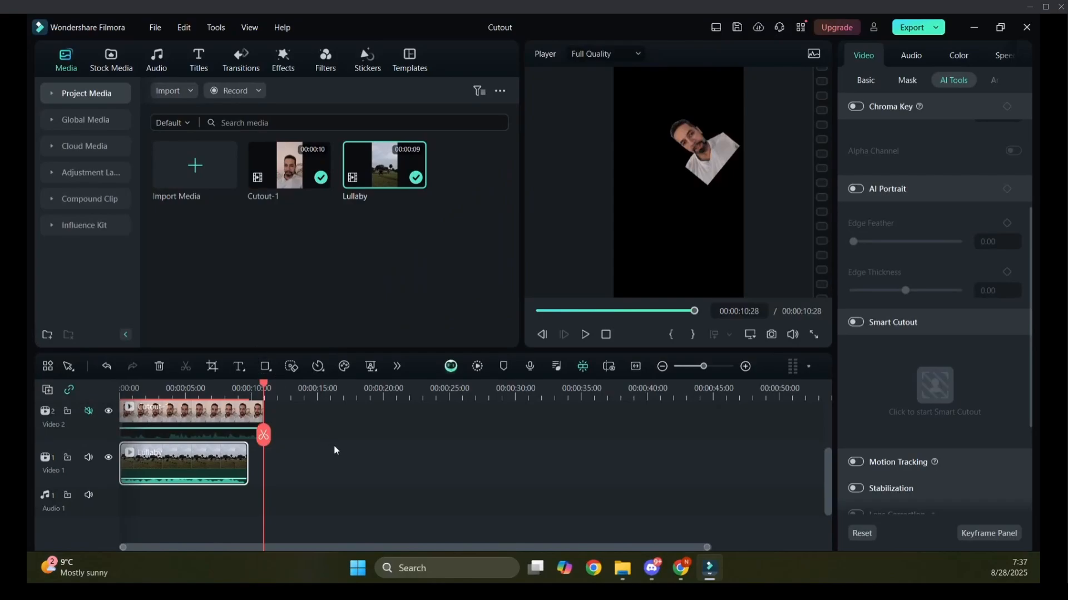
drag(266, 389, 143, 389)
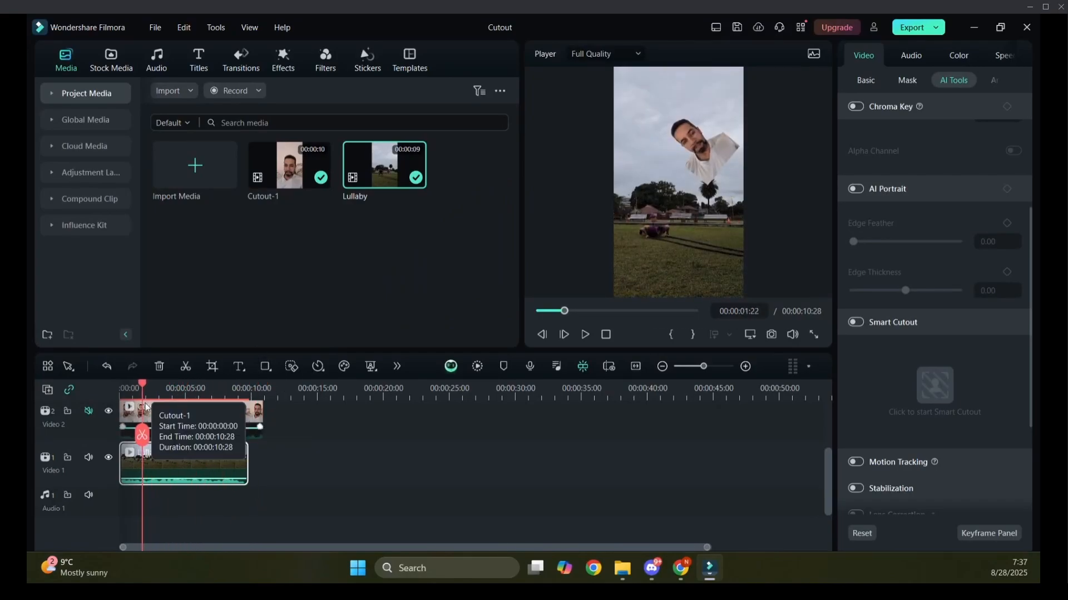
drag(145, 388, 221, 398)
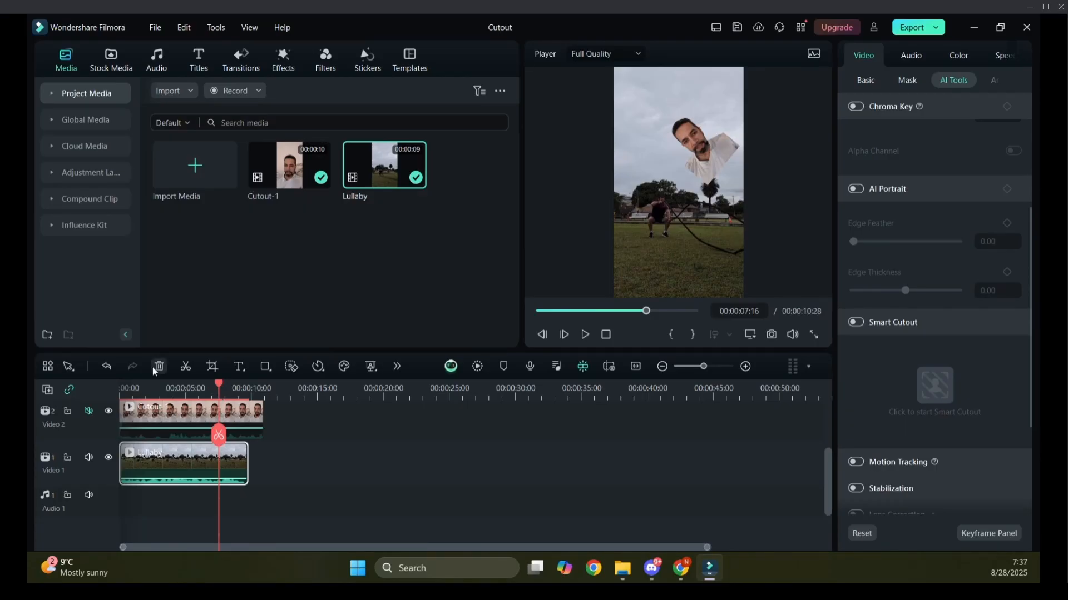
- Preview the Printed Sticker title, add it at the start of Video 3 and show the frame at 00:00:02:19
scroll(406, 499, up, 3)
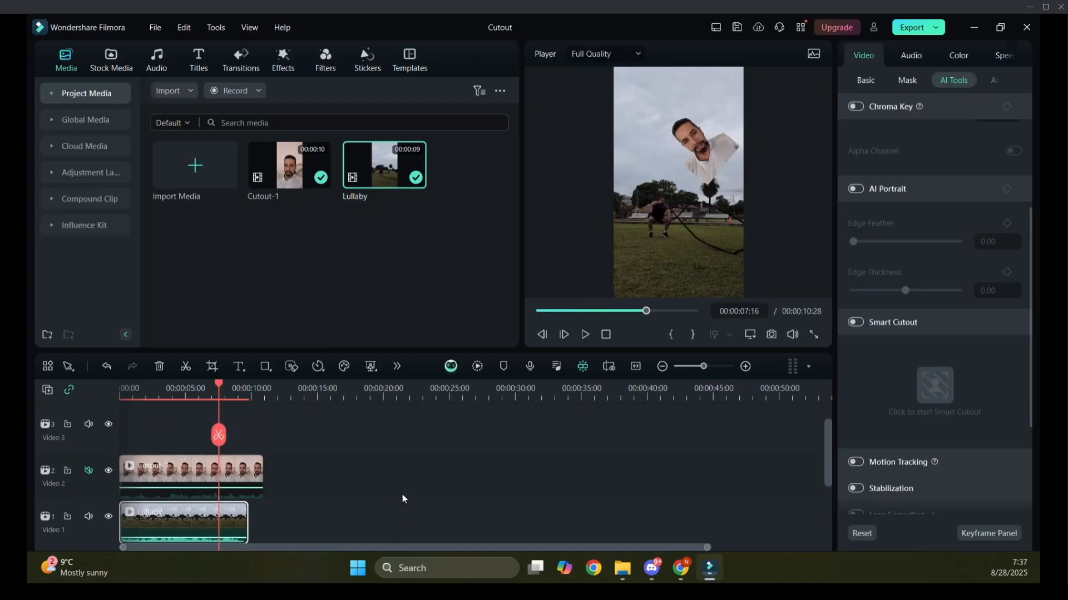
click(201, 68)
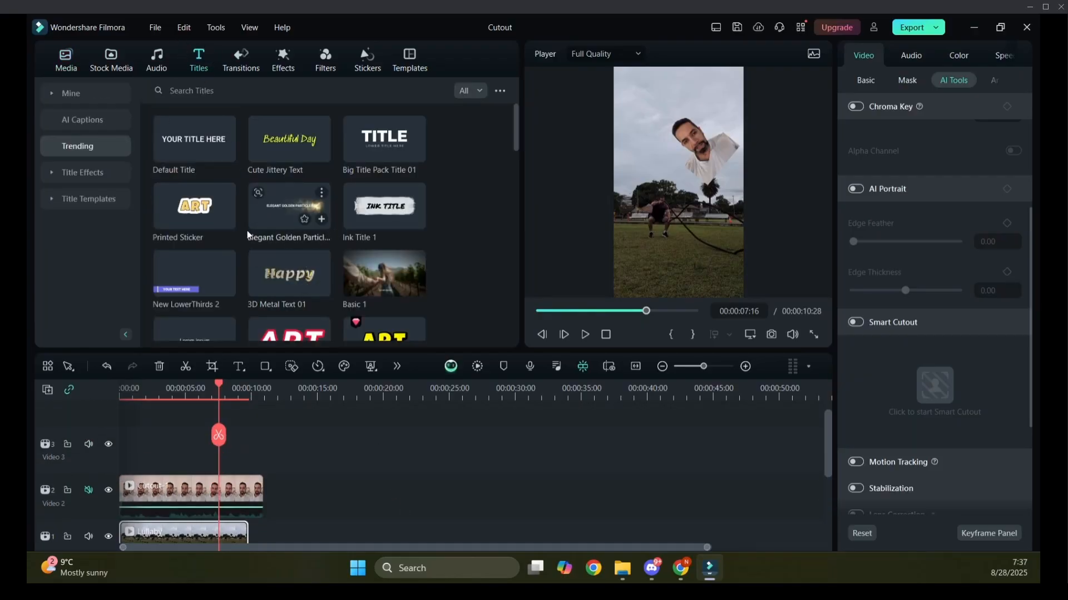
click(184, 211)
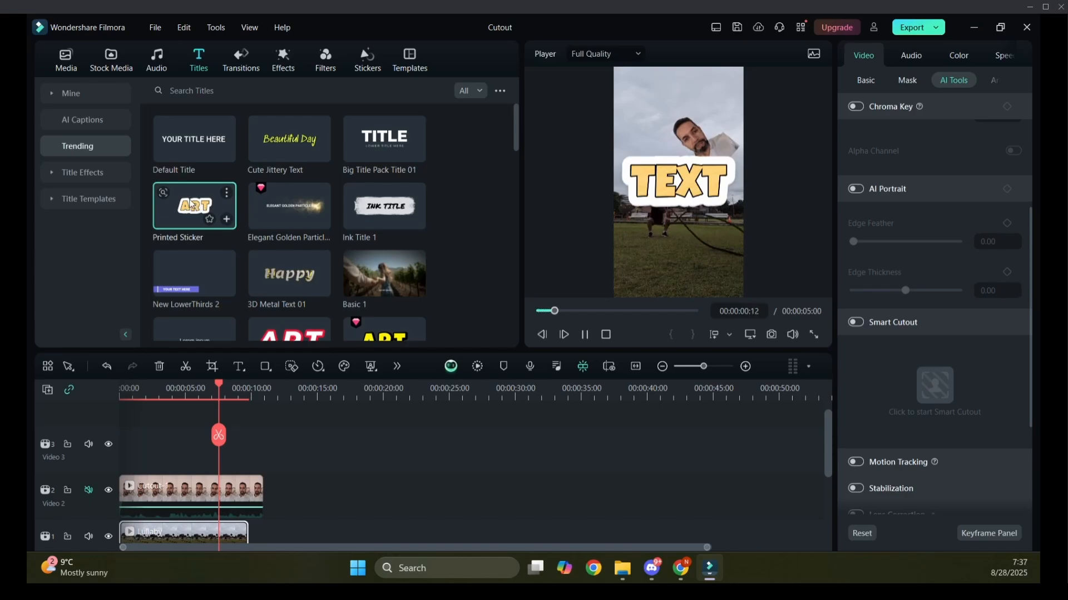
click(584, 335)
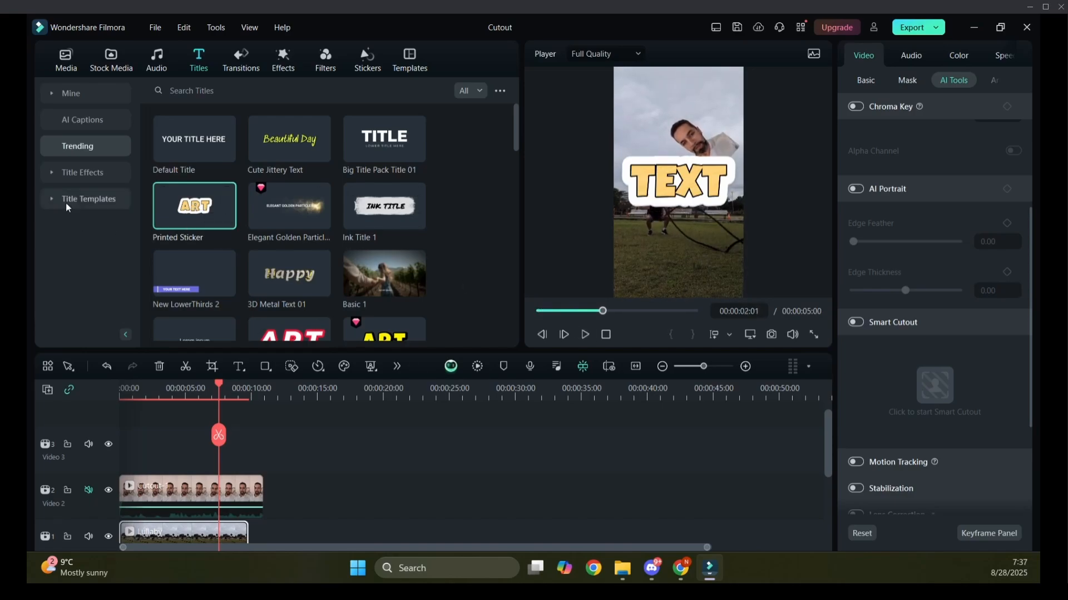
drag(187, 210, 112, 464)
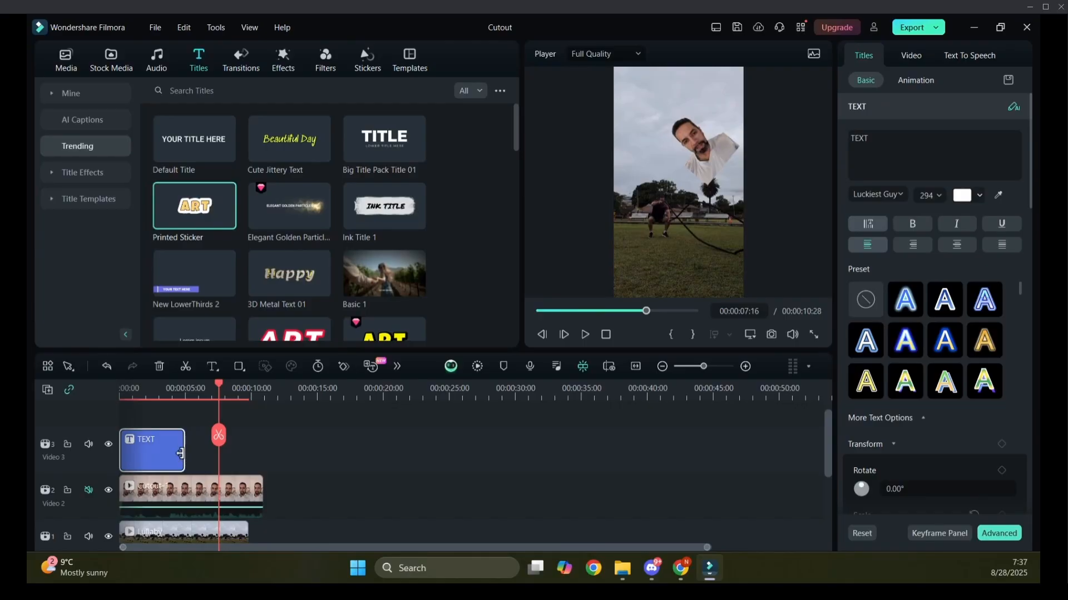
drag(219, 388, 155, 405)
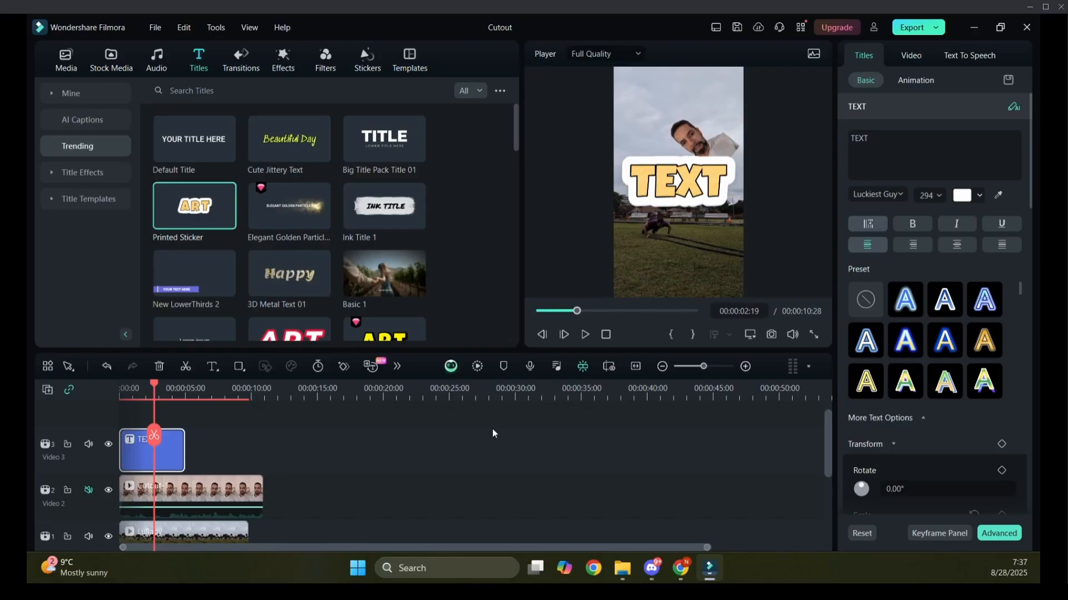
- Swap the tracks so the Printed Sticker title starts Video 2 beneath the cutout clip, which moves up to Video 3
scroll(494, 433, down, 2)
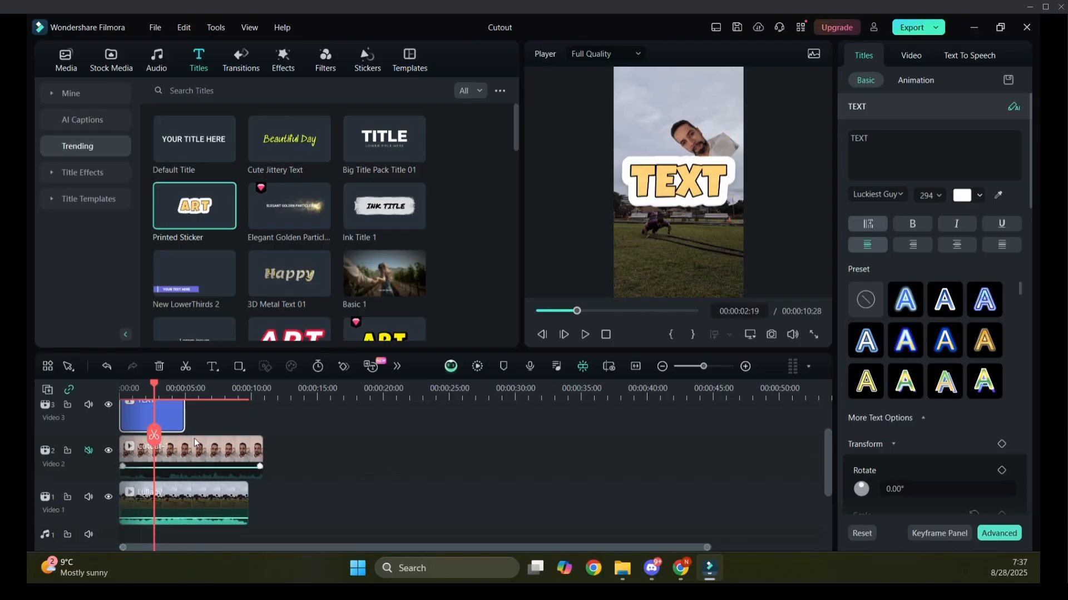
drag(171, 419, 338, 457)
drag(183, 459, 184, 414)
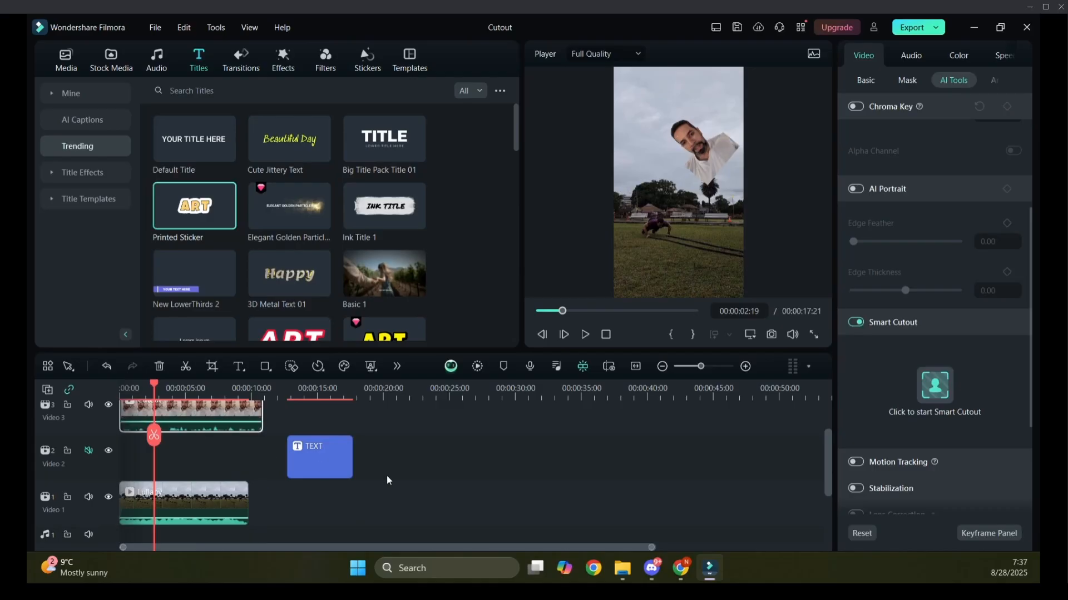
drag(328, 463, 158, 459)
scroll(435, 489, up, 1)
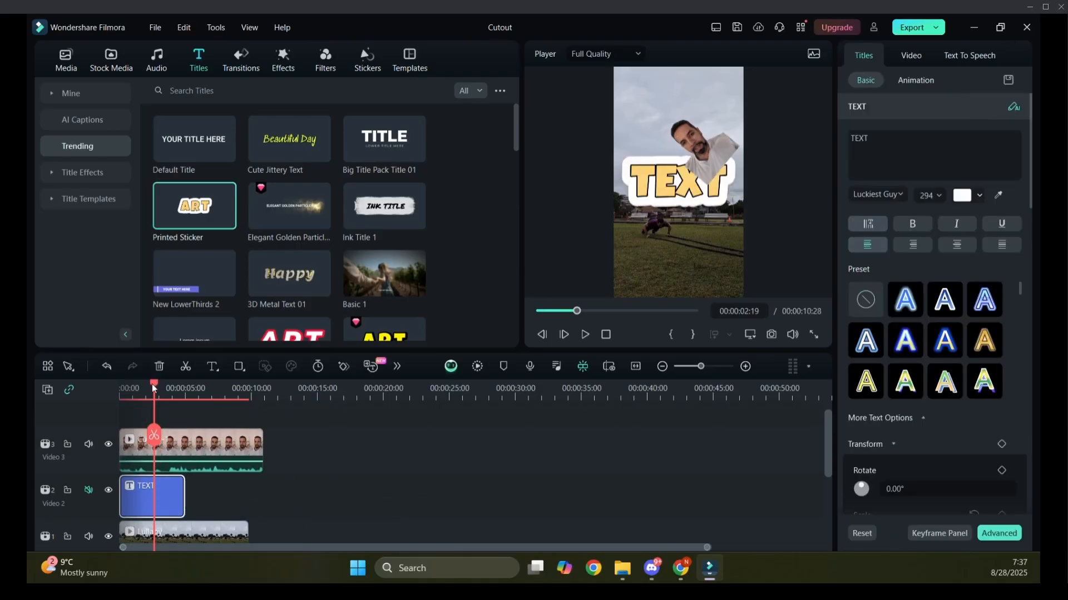
- Play the composite from the start in full screen to check the title behind the cutout man
drag(155, 388, 117, 397)
click(814, 336)
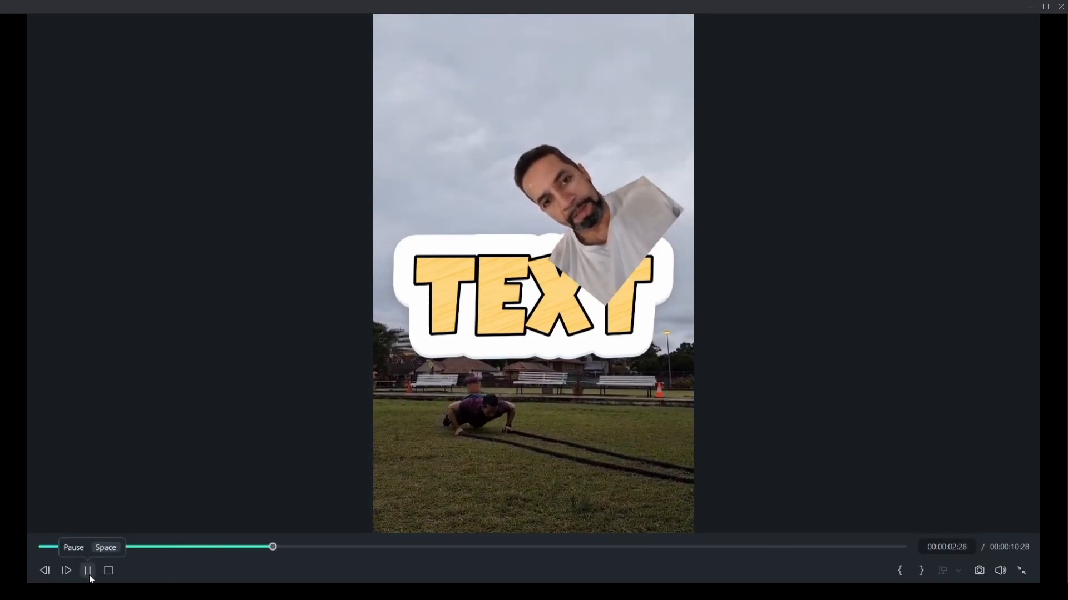
click(87, 573)
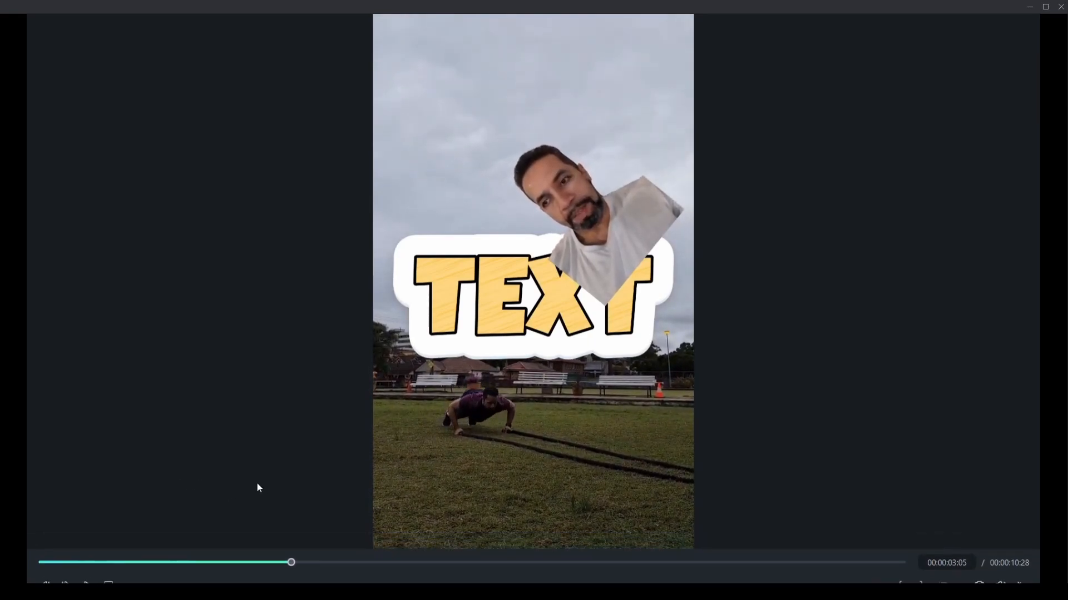
key(Escape)
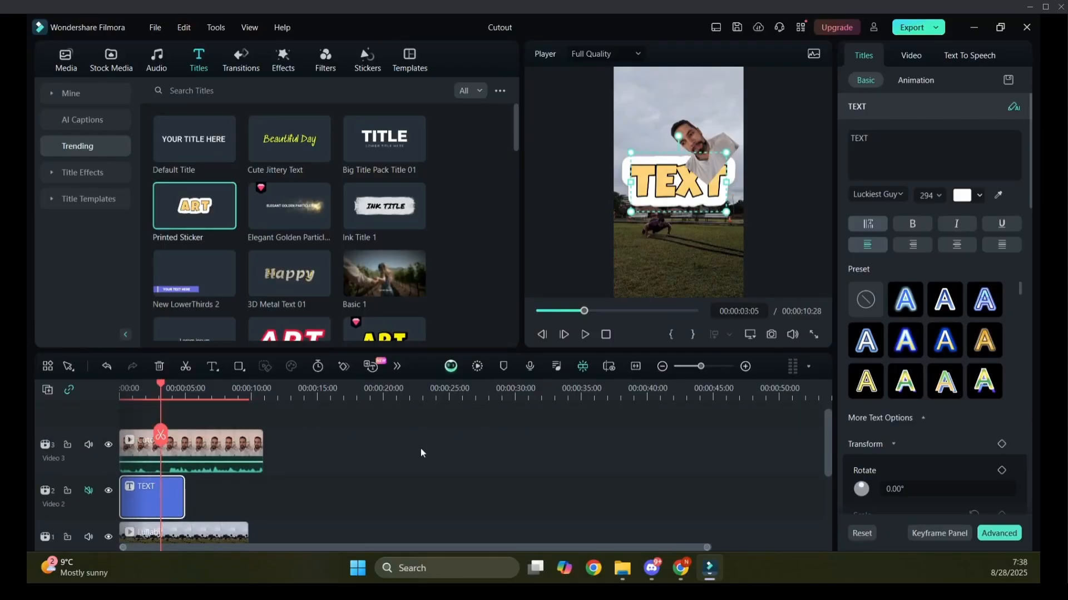
- Undo the title, track swap and Lullaby volume edits, plus the cutout man's tilt, move and shrink
scroll(422, 453, down, 1)
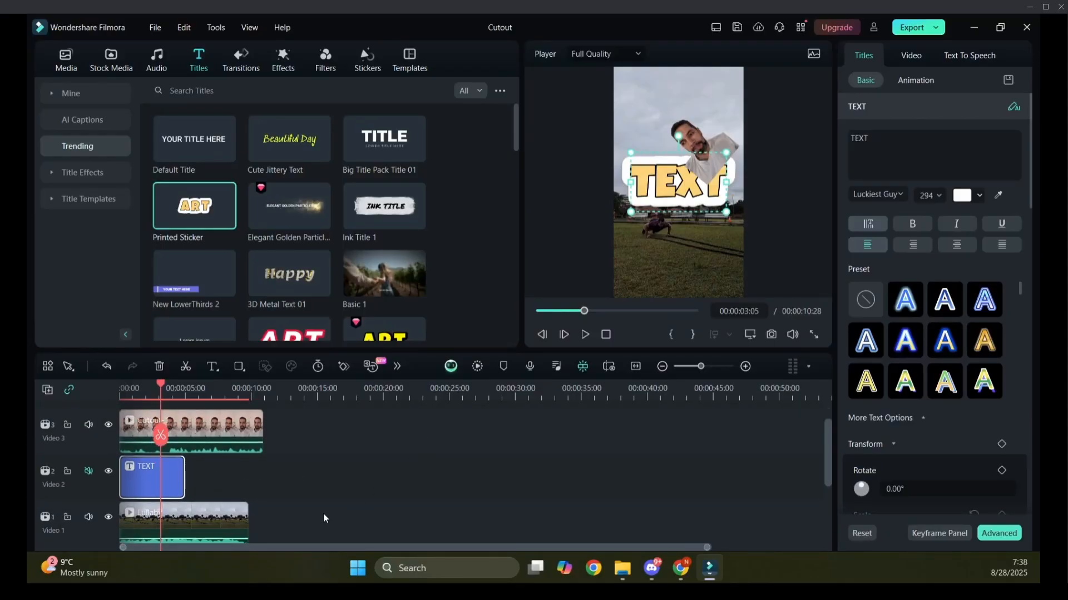
scroll(279, 485, down, 1)
click(233, 504)
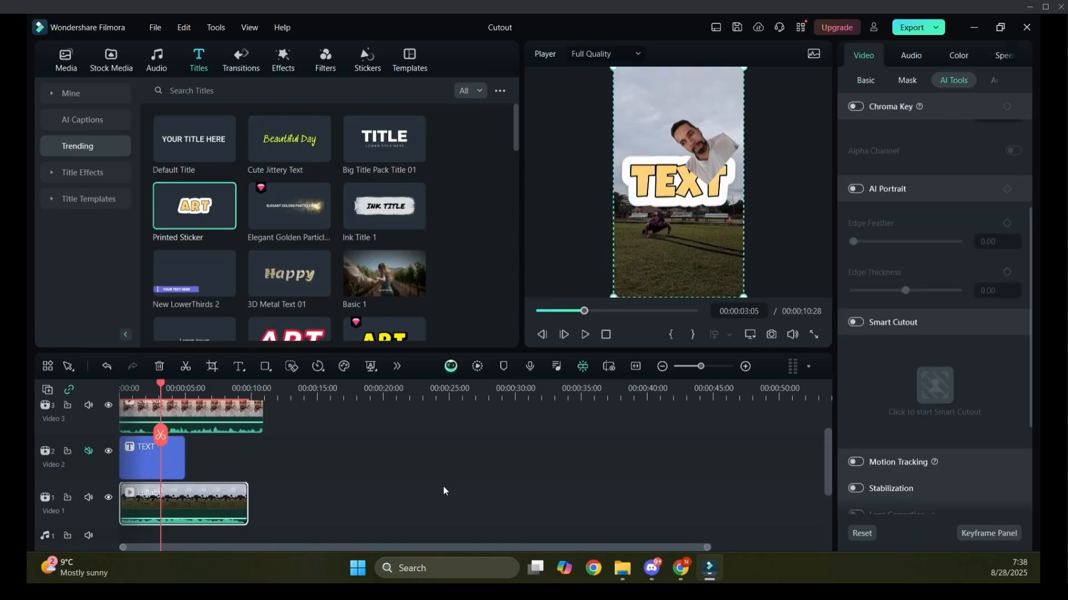
key(ctrl+z)
key(ctrl+z)
key(ctrl+z)
key(ctrl+z)
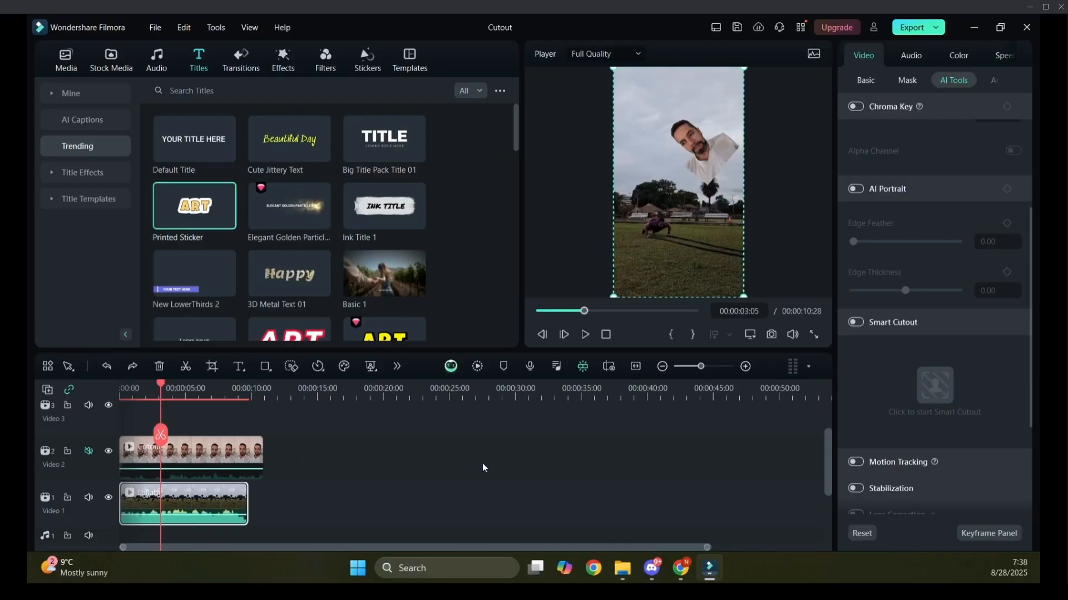
key(ctrl+z)
key(ctrl+z)
key(ctrl+z)
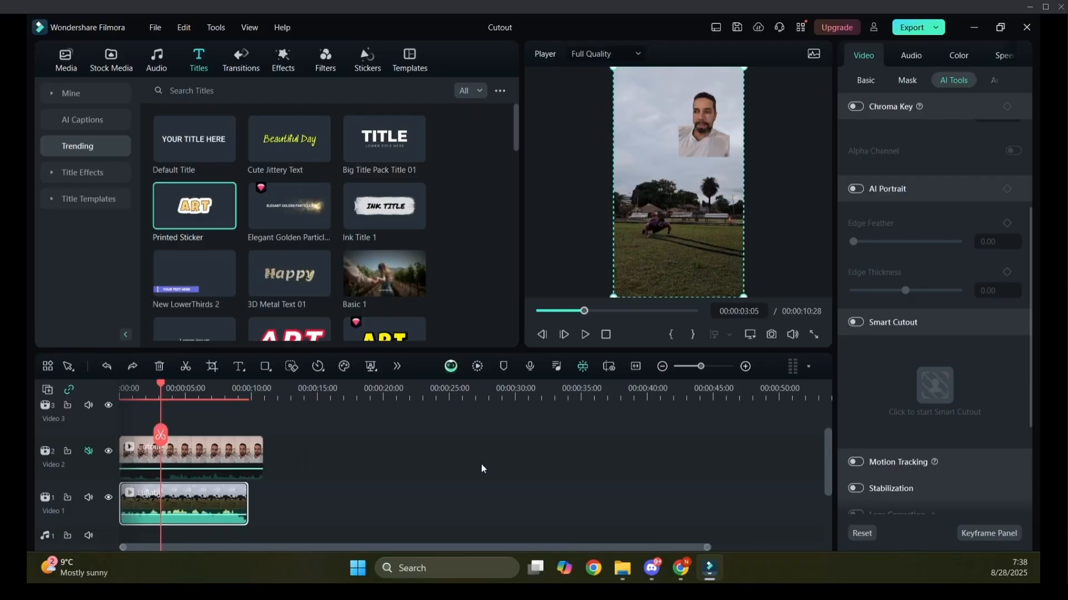
scroll(453, 477, down, 1)
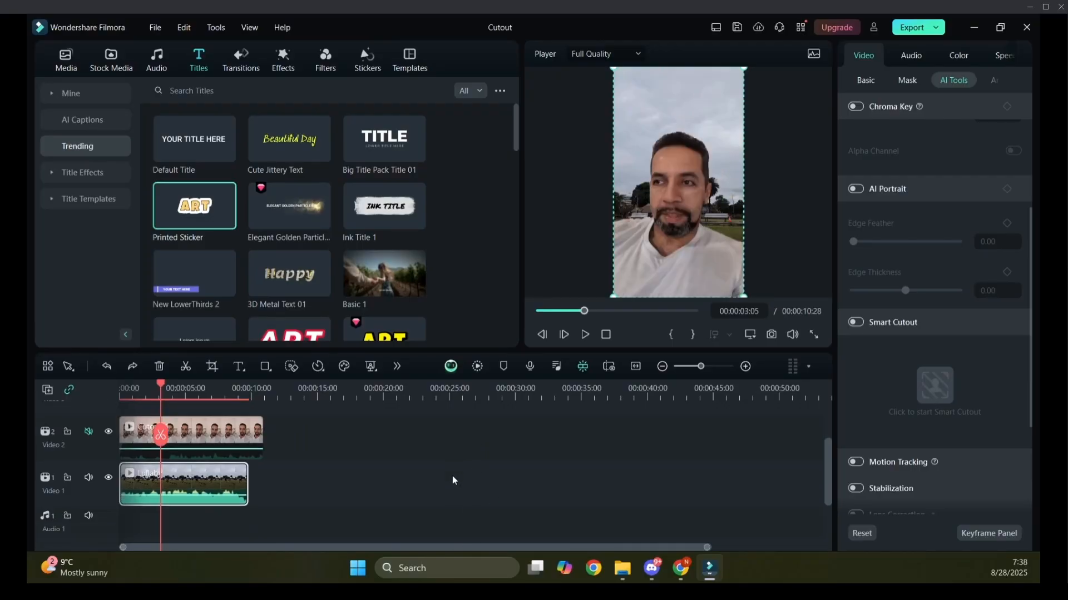
- Delete the Lullaby clip and place Cutout-1 at the start of Video 1, matching the project to 1080 x 1920 23.97fps
scroll(433, 476, up, 4)
scroll(432, 476, down, 3)
scroll(427, 473, up, 1)
scroll(417, 477, down, 1)
scroll(414, 483, down, 1)
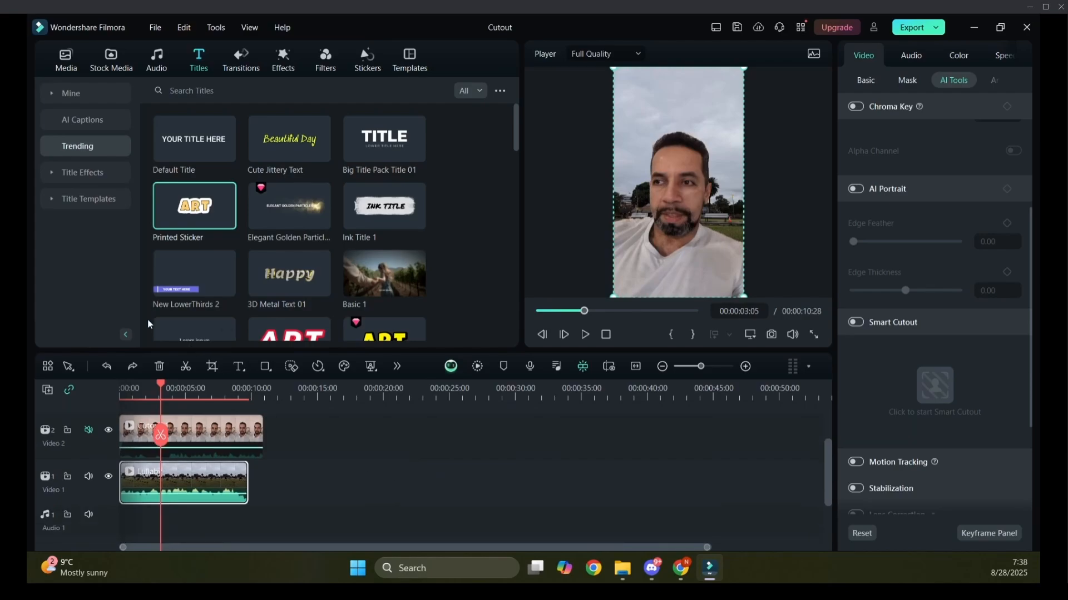
click(65, 57)
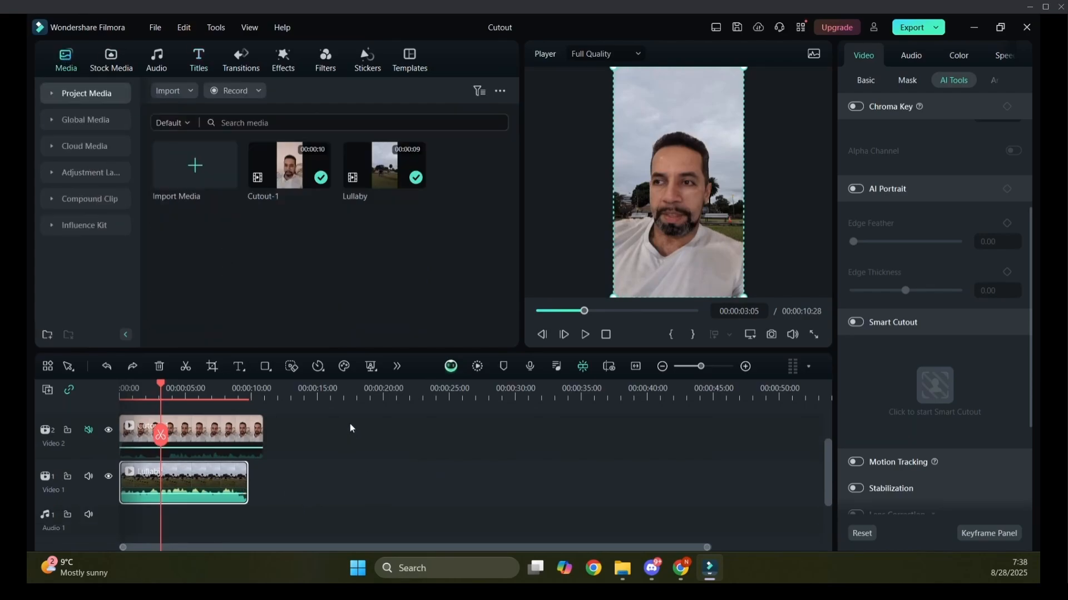
key(Delete)
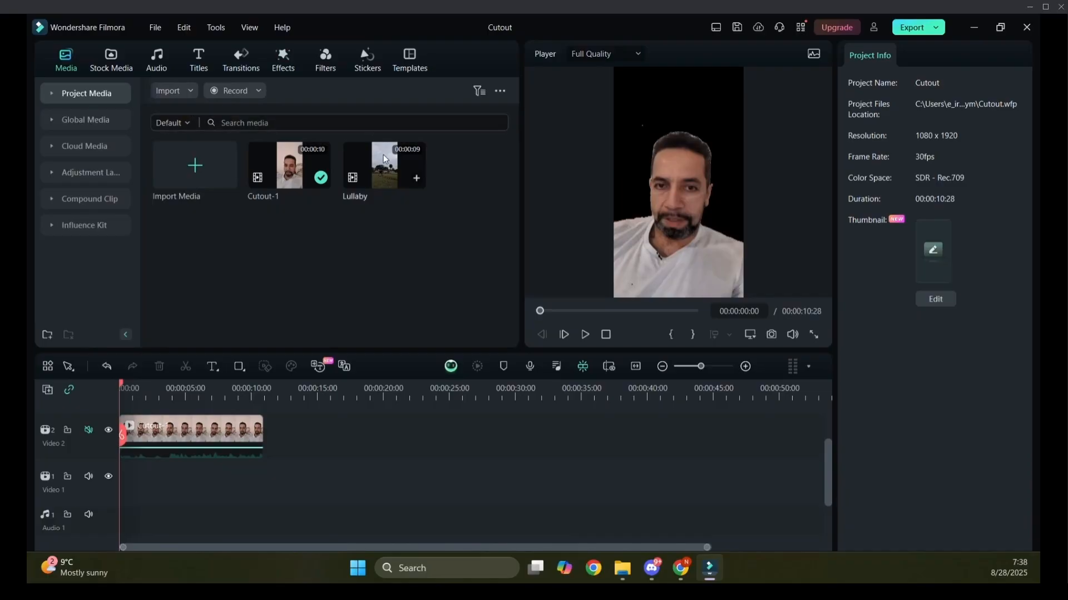
drag(299, 174, 120, 502)
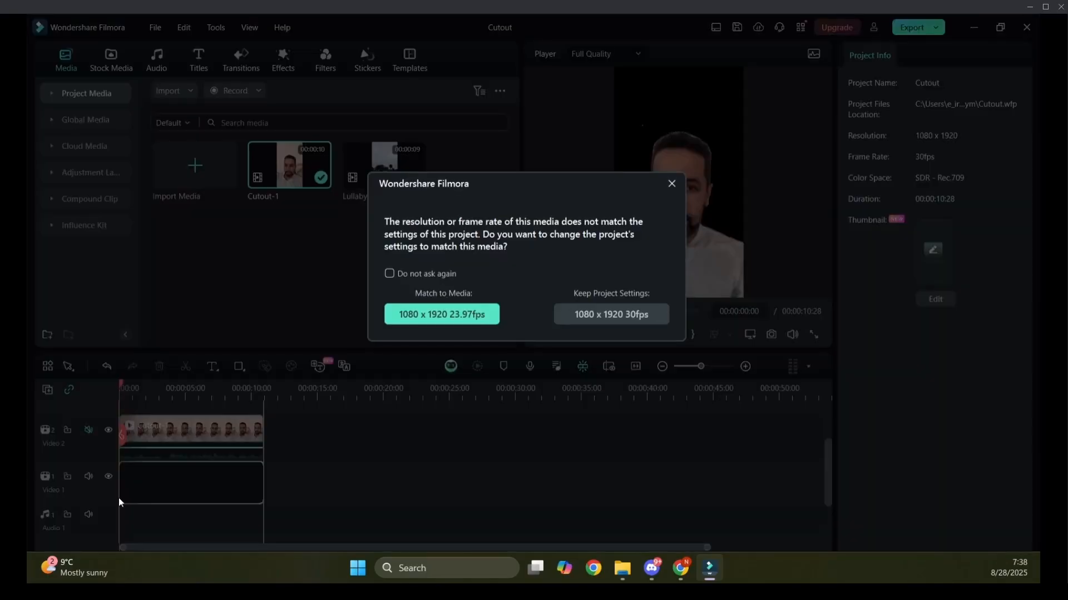
click(460, 317)
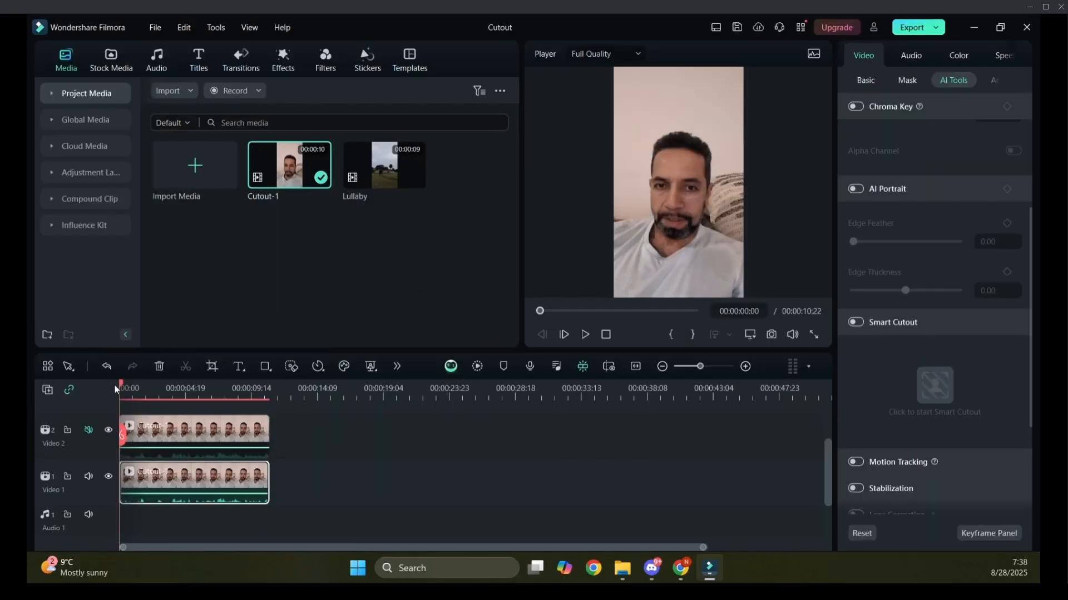
- Show the frame at 00:00:03:16 and move the cutout clip from Video 2 up to Video 3
drag(123, 388, 170, 420)
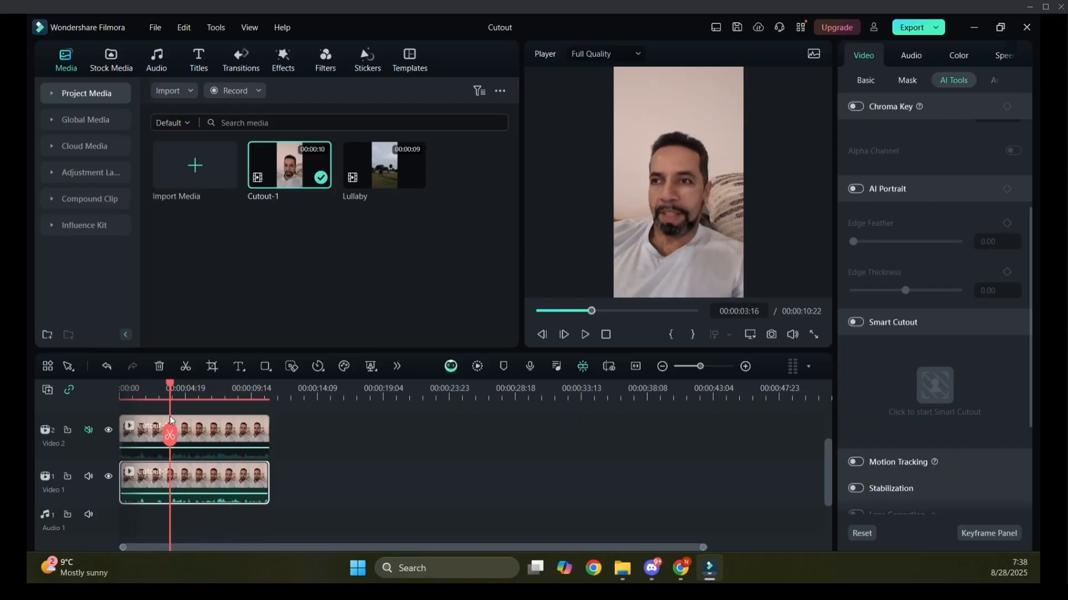
scroll(439, 499, up, 2)
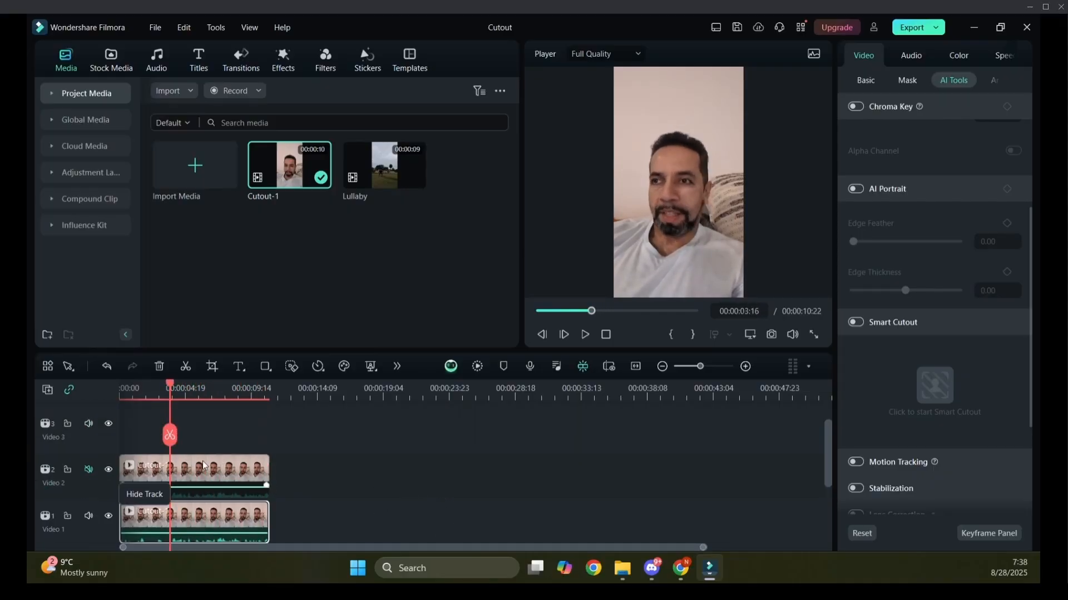
drag(209, 476, 210, 431)
click(383, 490)
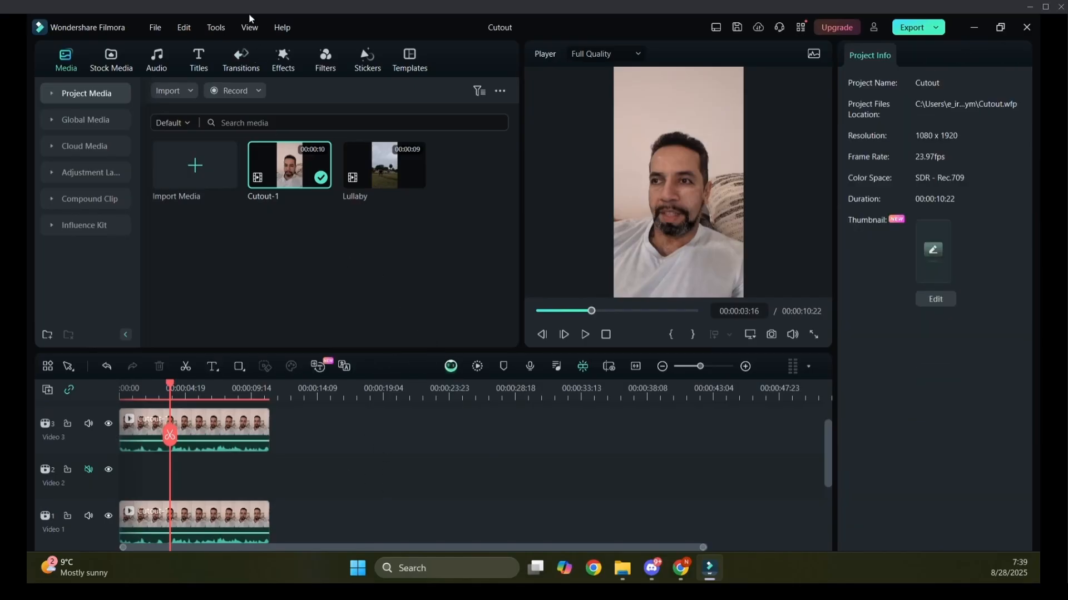
- Preview the Ink Title 1 title and mute the Video 3 and Video 1 tracks
click(196, 55)
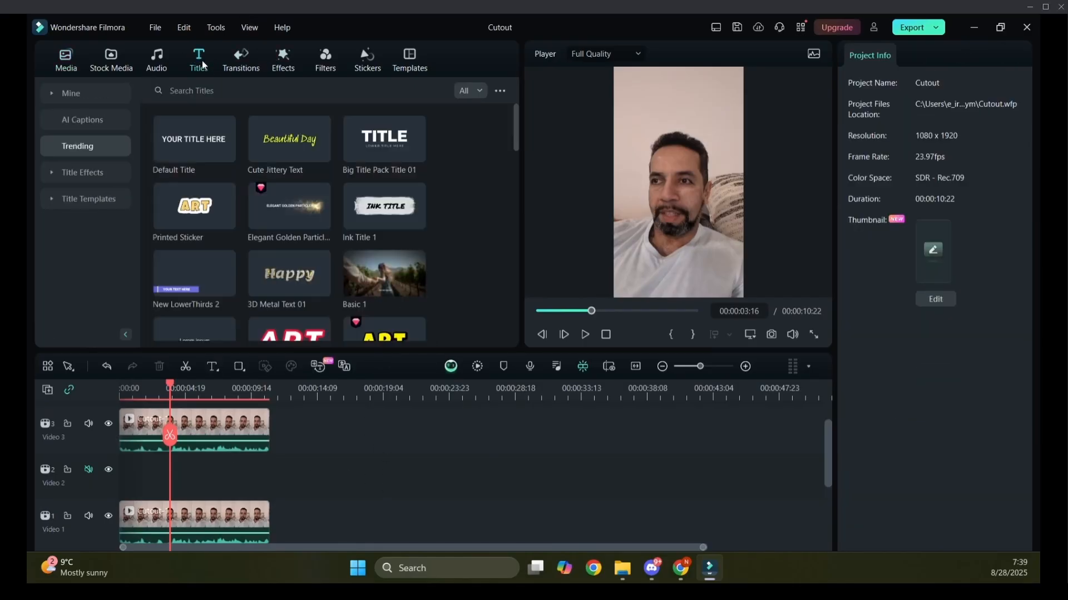
click(388, 208)
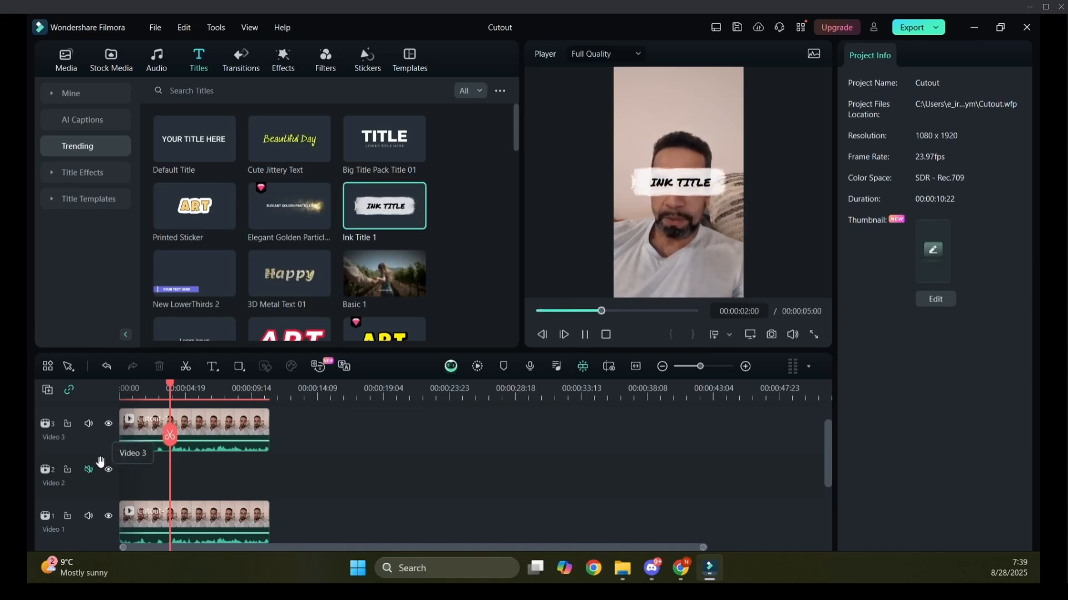
click(88, 423)
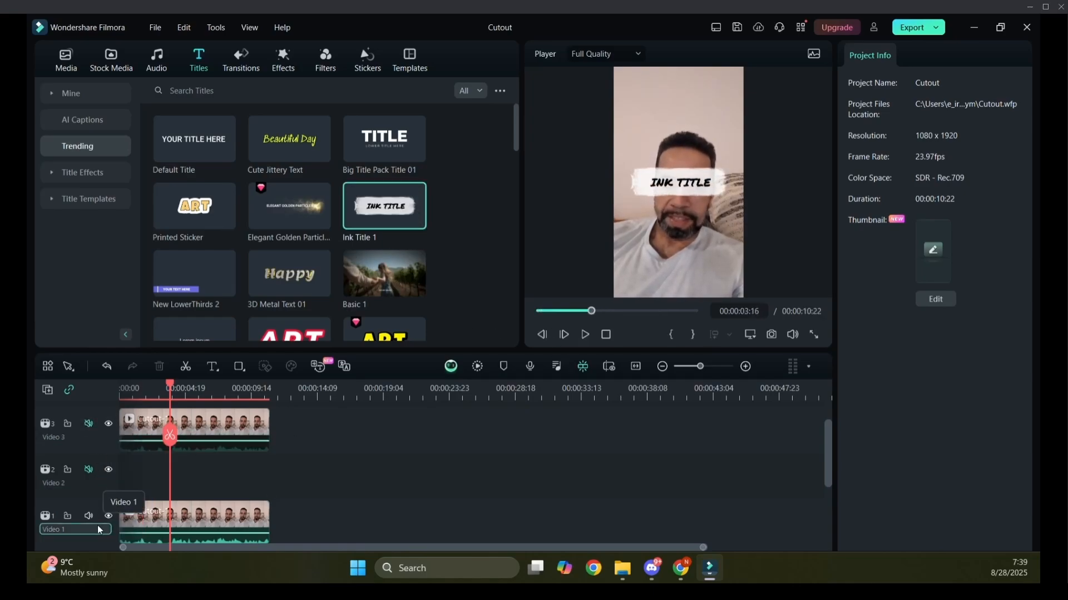
click(88, 516)
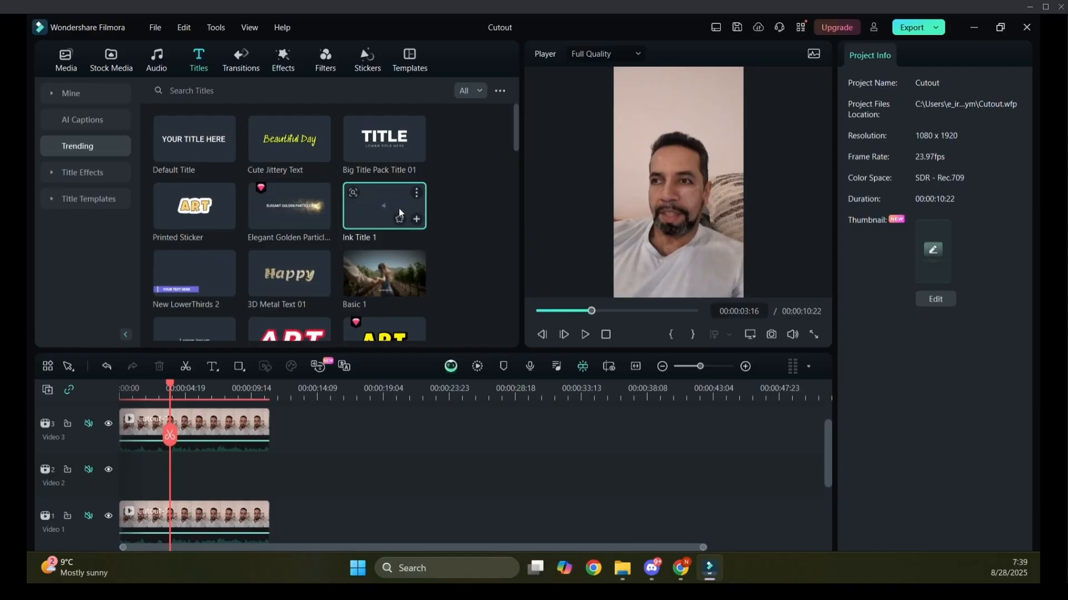
- Add Ink Title 1 at the start of Video 2 and lengthen it to end slightly before the man's clips
mouse_move(399, 208)
mouse_down()
mouse_move(347, 447)
mouse_move(108, 503)
mouse_move(123, 477)
mouse_up()
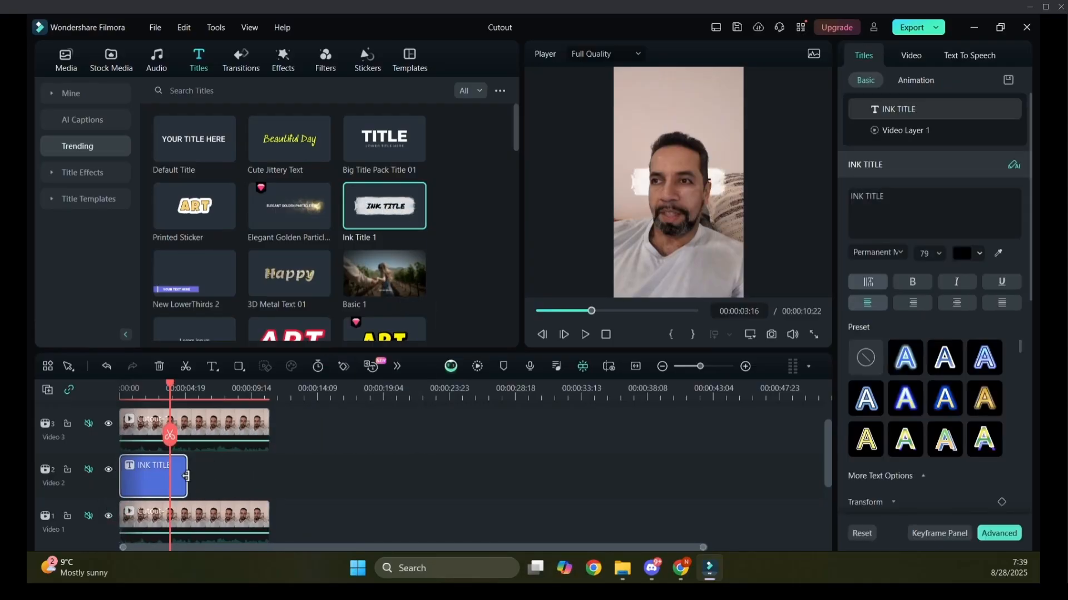
drag(186, 474, 268, 474)
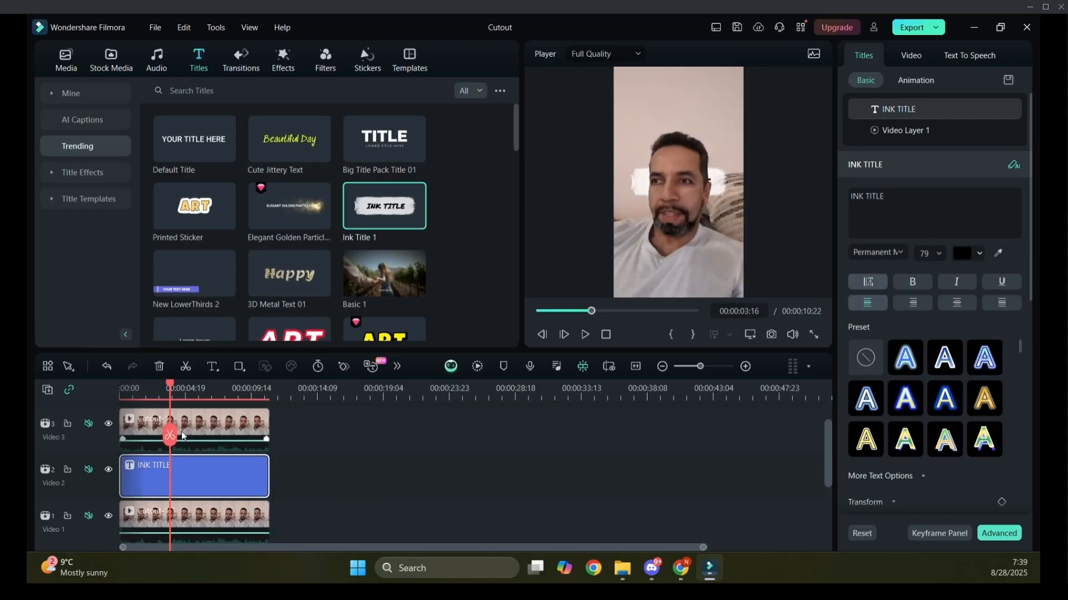
click(641, 193)
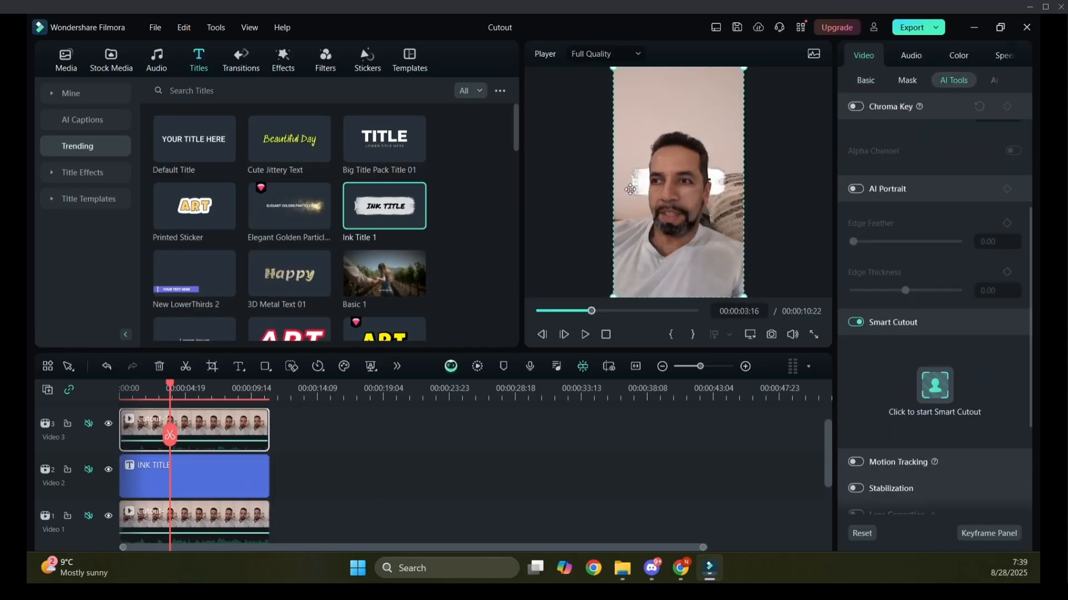
click(241, 484)
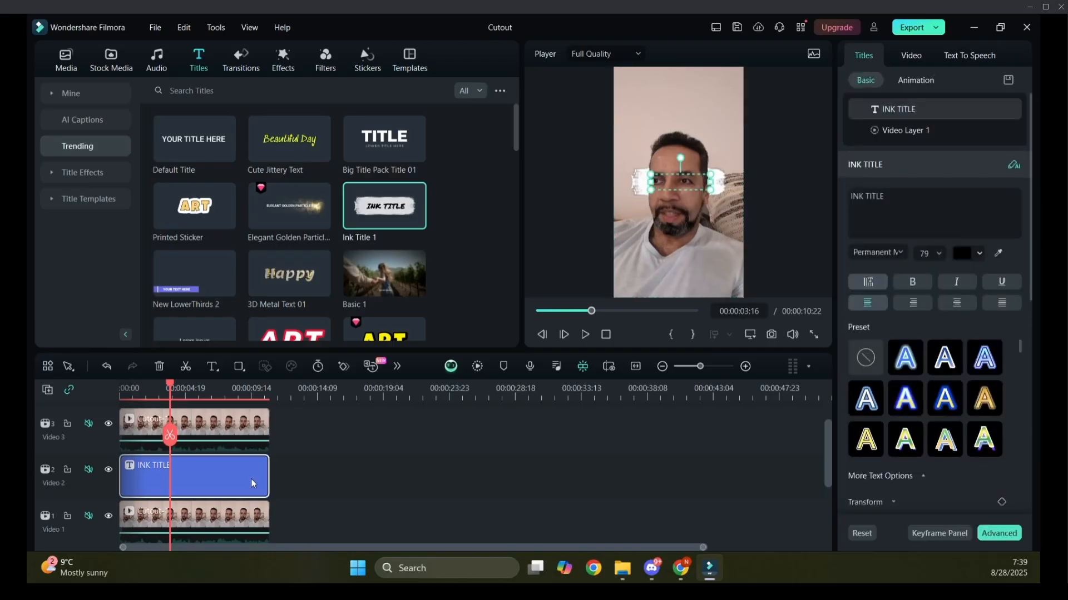
drag(267, 478, 243, 477)
- Toggle the visibility of Video 3 to compare the title with and without the cutout, leaving the track hidden
scroll(444, 498, up, 1)
scroll(284, 501, up, 1)
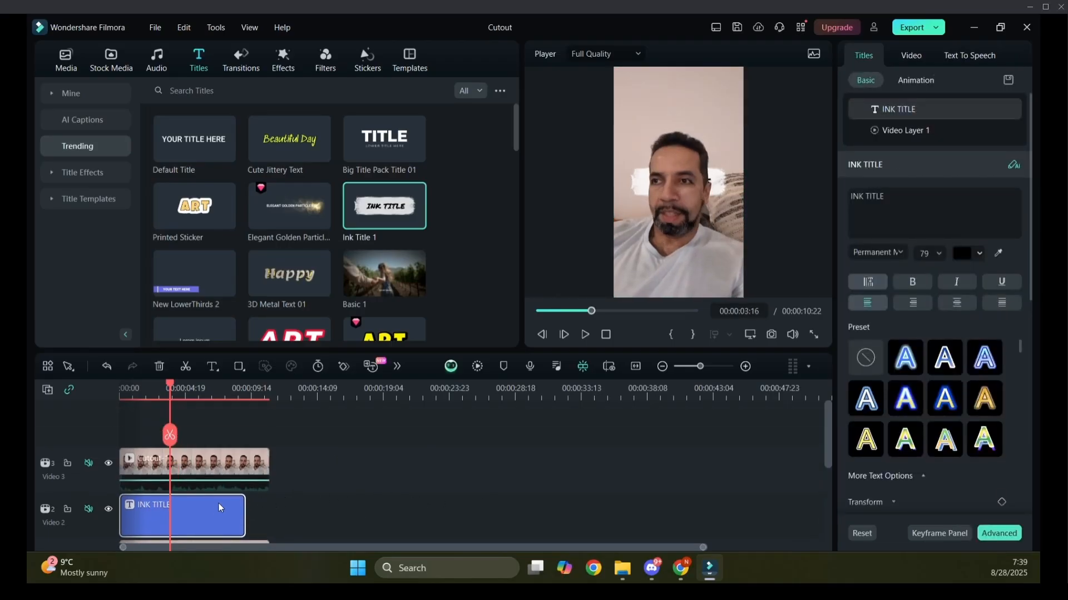
click(110, 466)
scroll(272, 483, down, 1)
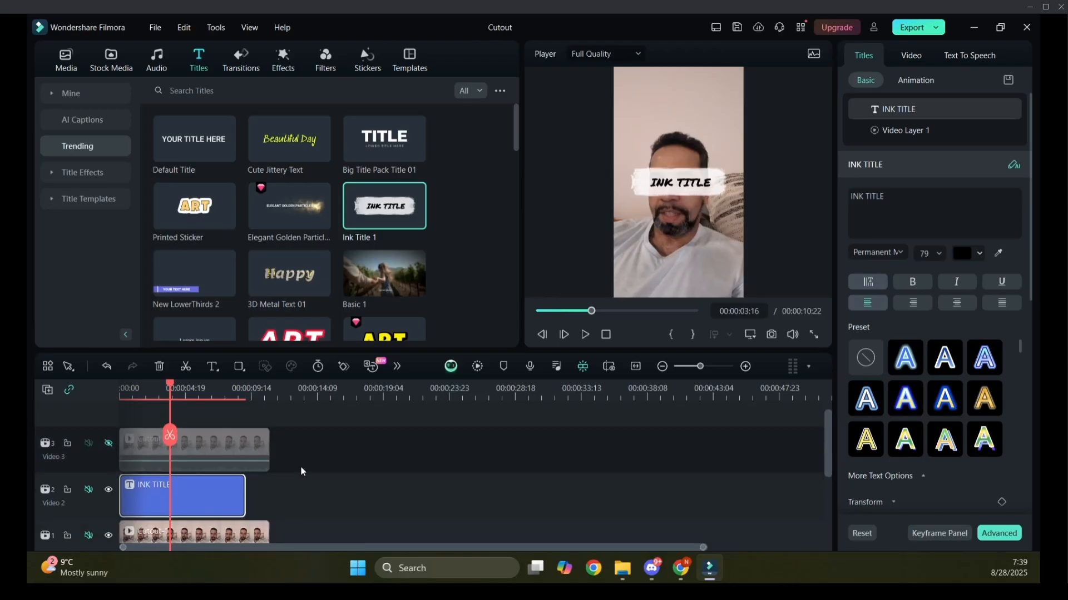
click(109, 444)
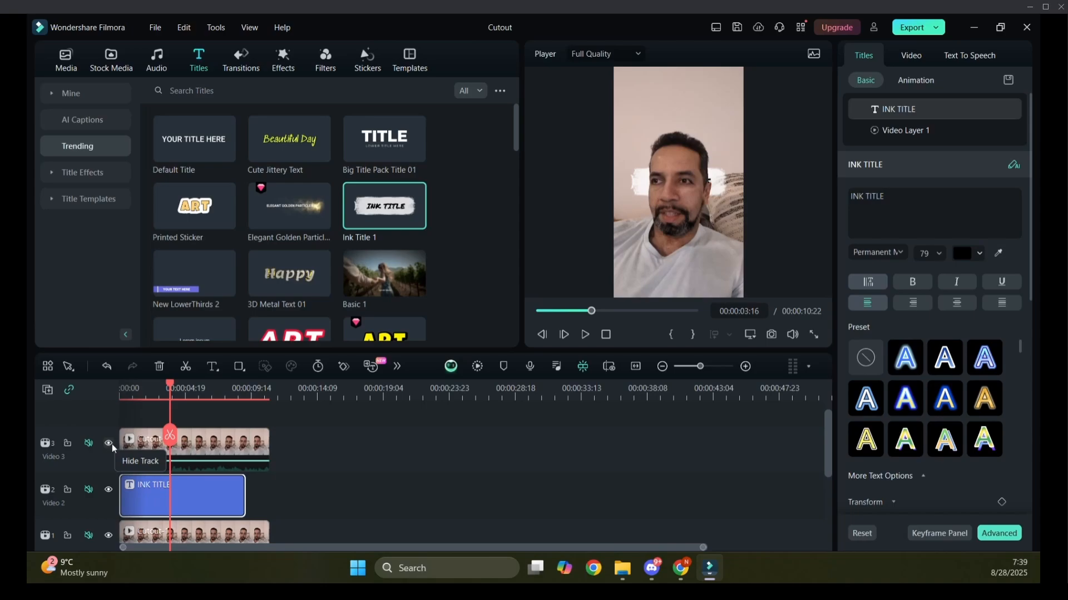
click(110, 445)
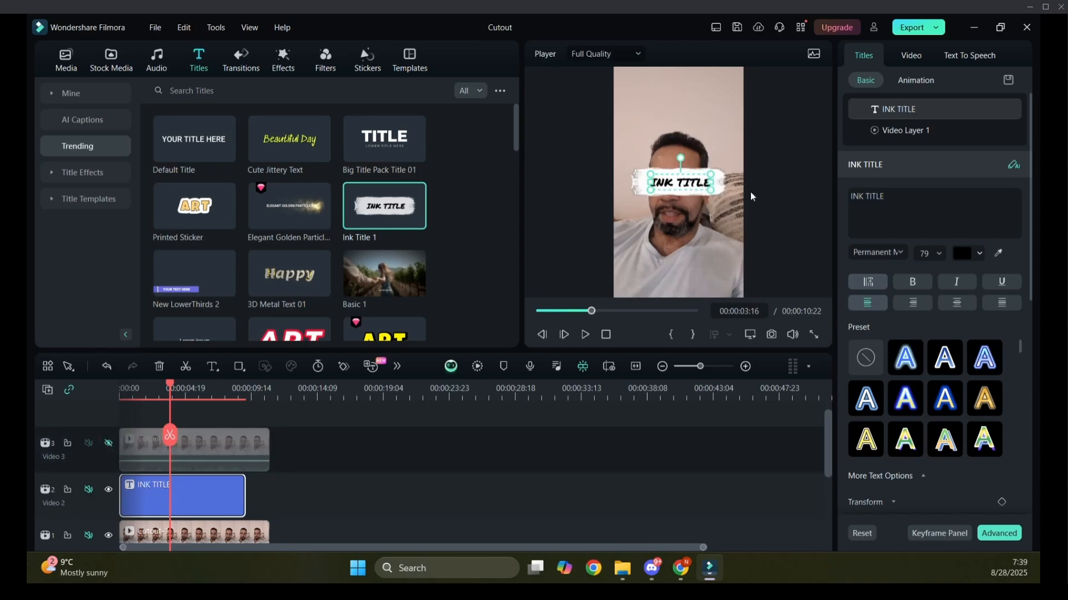
- Select the INK TITLE text and Video Layer 1 together and move them above the man's head
click(643, 170)
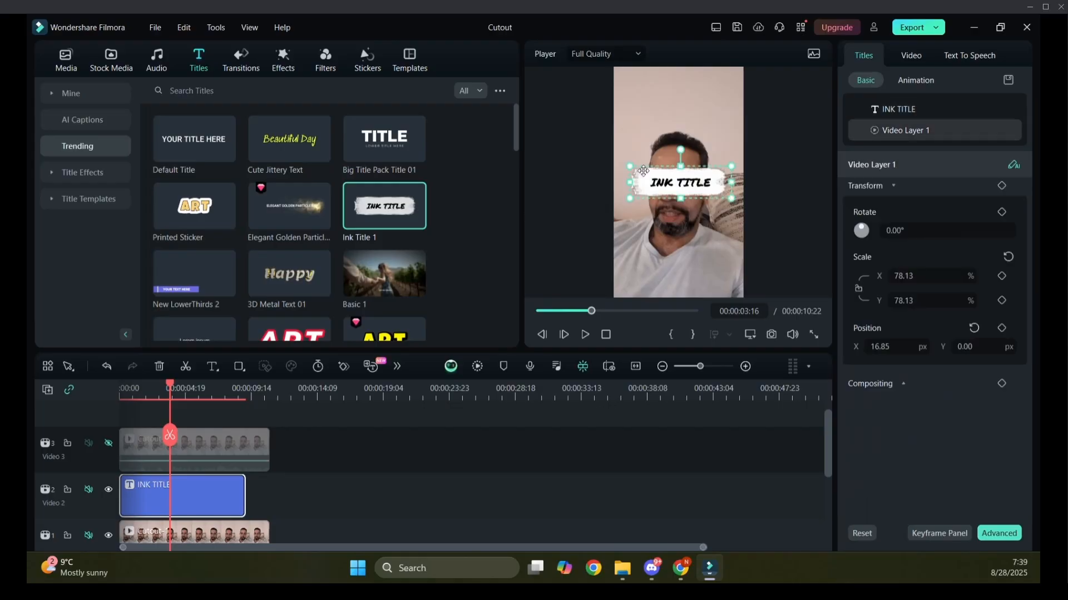
drag(641, 171, 640, 173)
click(683, 187)
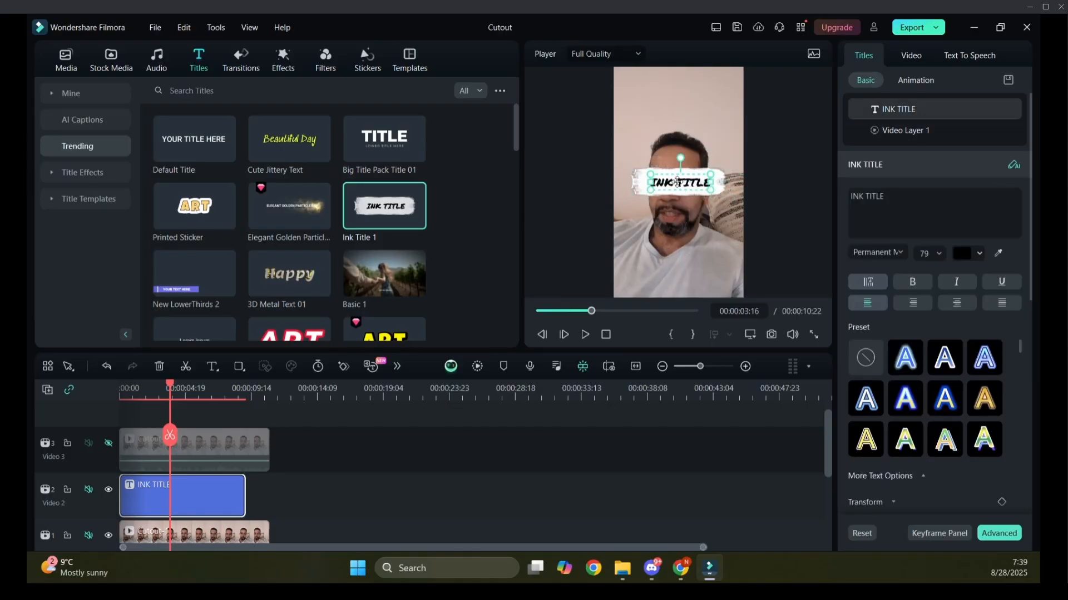
click(637, 182)
ctrl+click(660, 187)
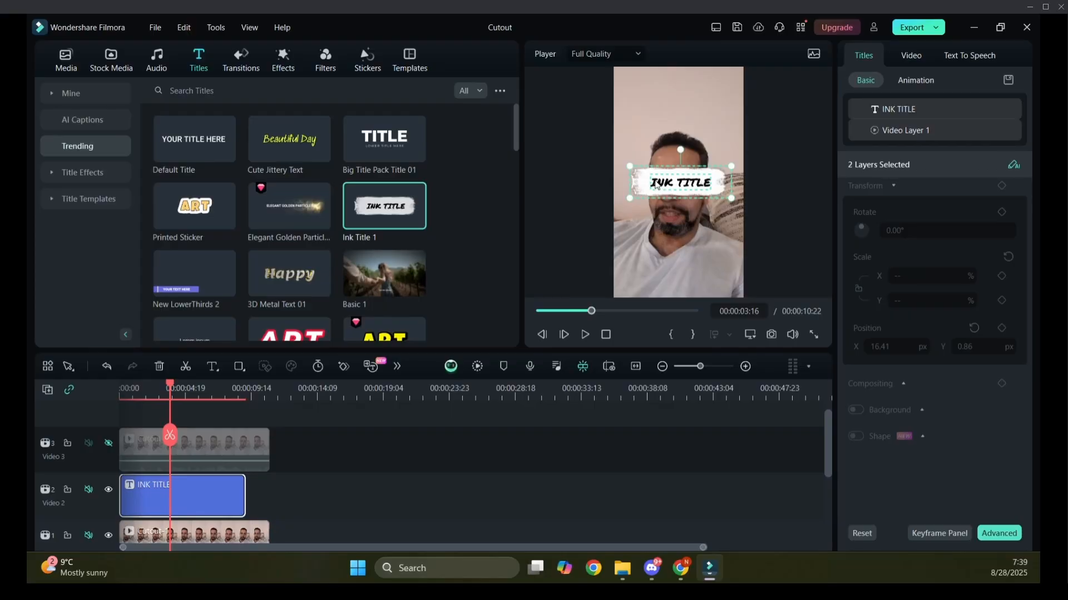
drag(641, 182, 627, 96)
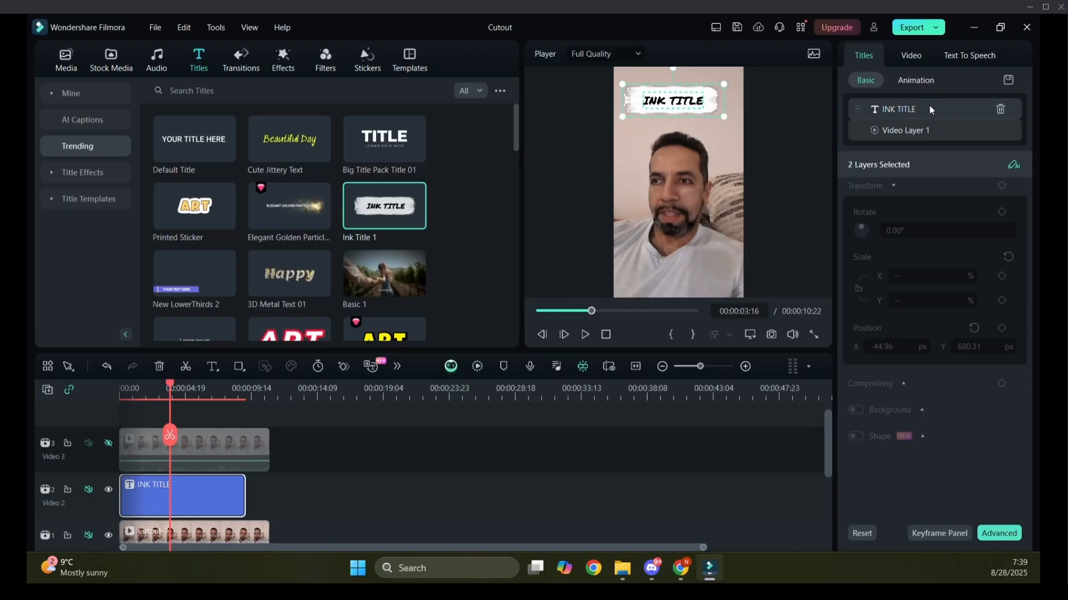
- Replace the ink title's text with "Six Days!"
click(671, 102)
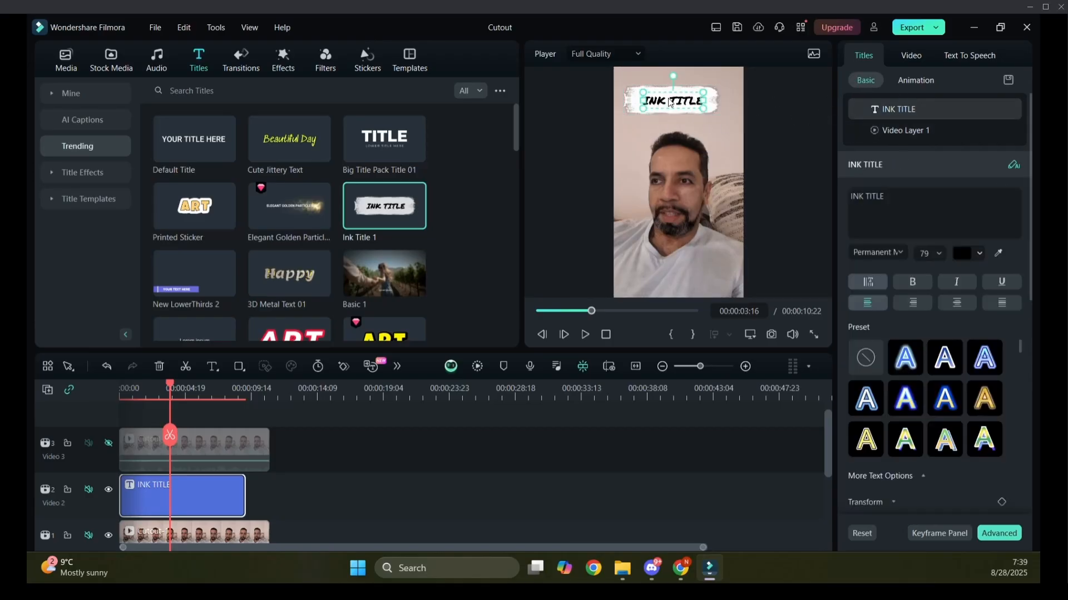
click(936, 197)
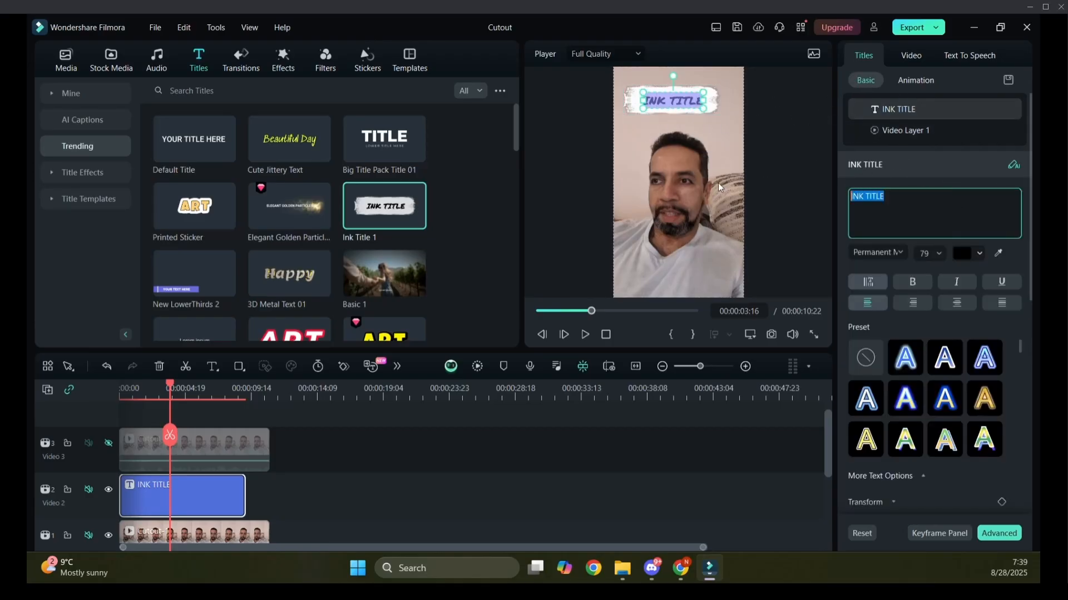
text(Six Days)
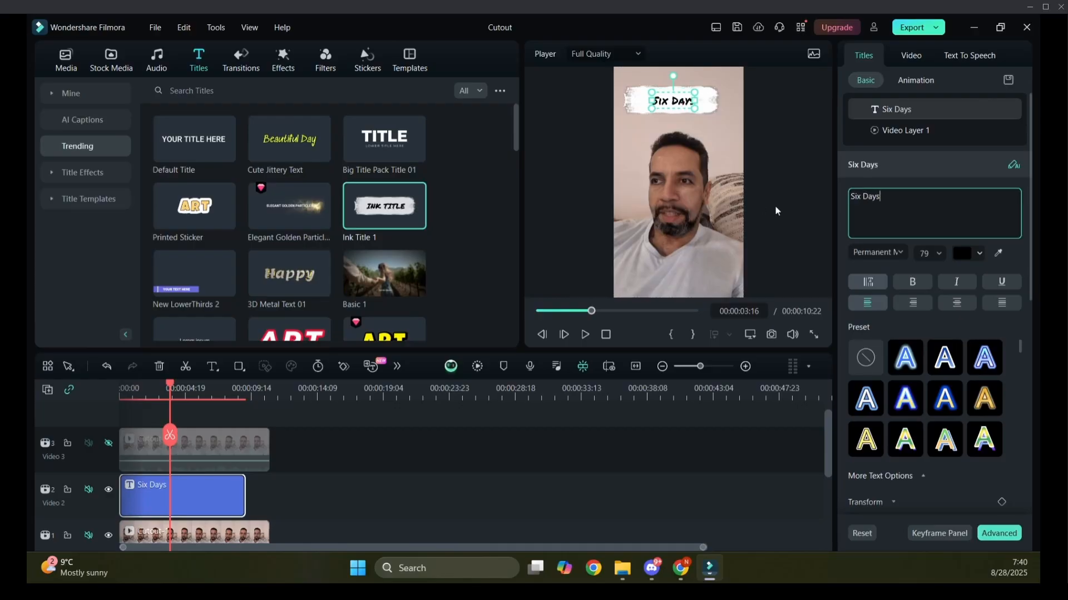
text(!)
click(803, 177)
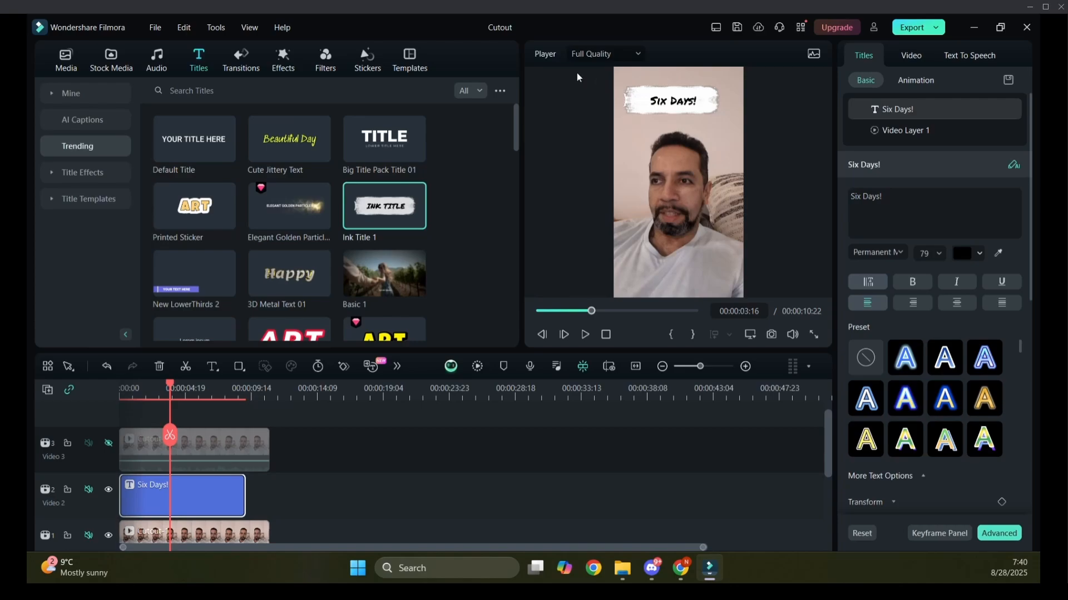
- Enlarge the Six Days! text with its brush background over the man's forehead, and compare it with the Video 3 cutout shown and hidden
drag(576, 72, 712, 122)
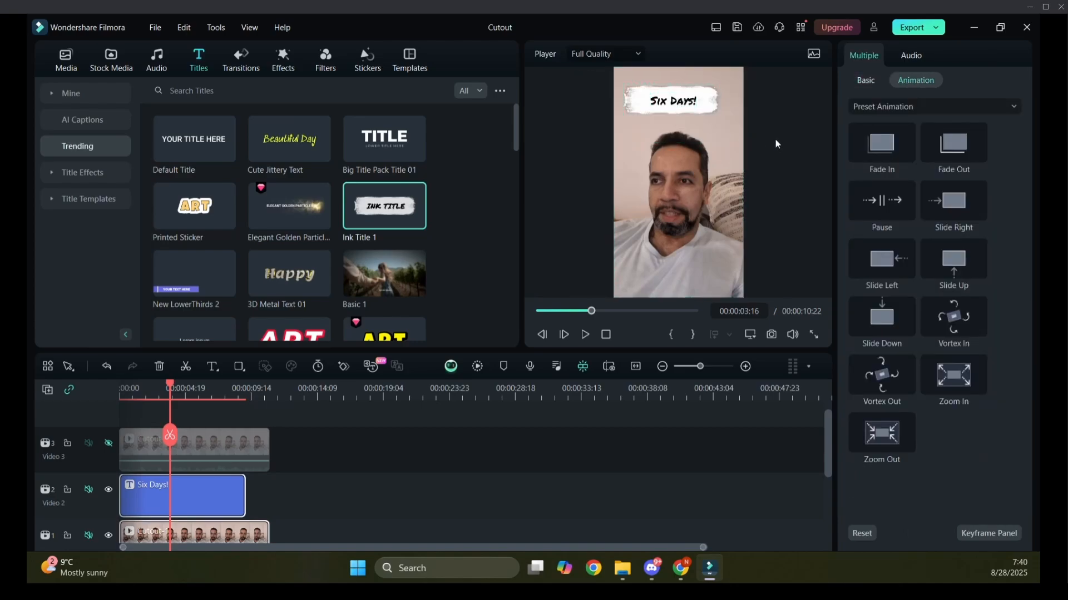
click(706, 107)
click(683, 105)
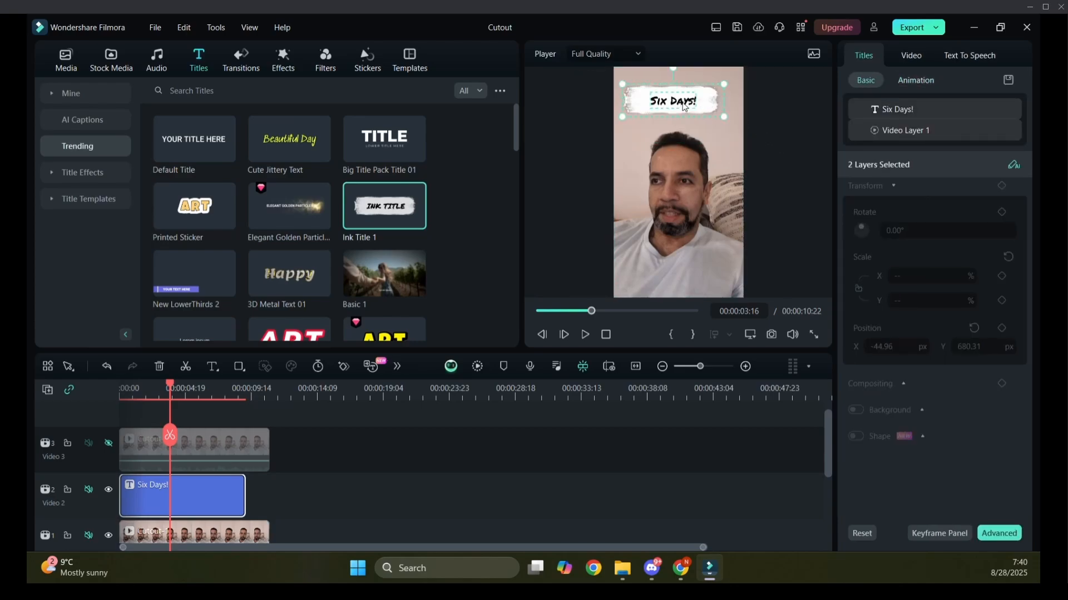
drag(675, 102, 754, 128)
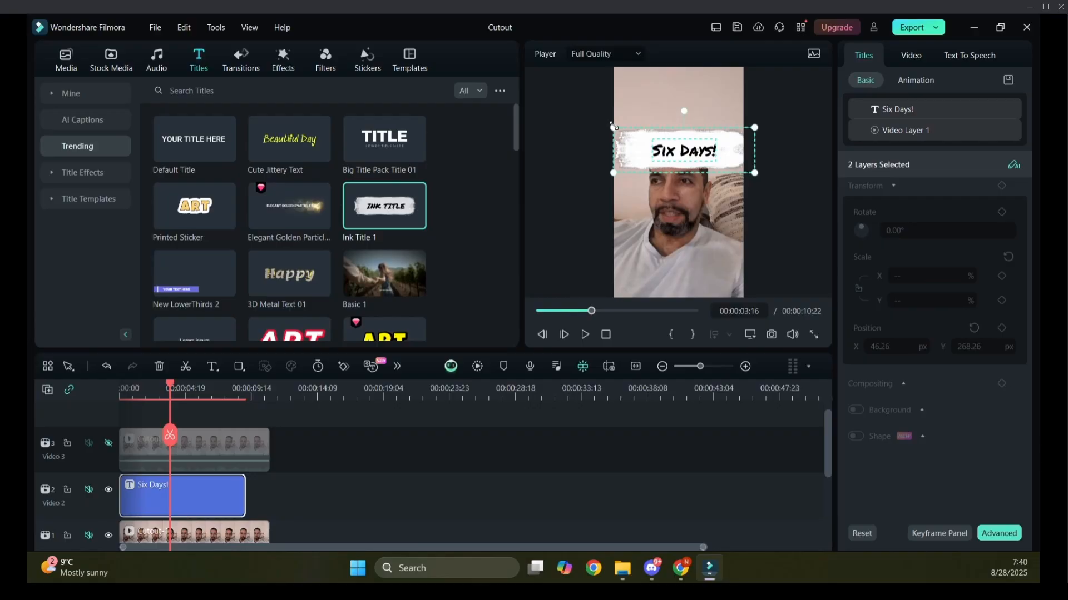
drag(613, 128, 579, 117)
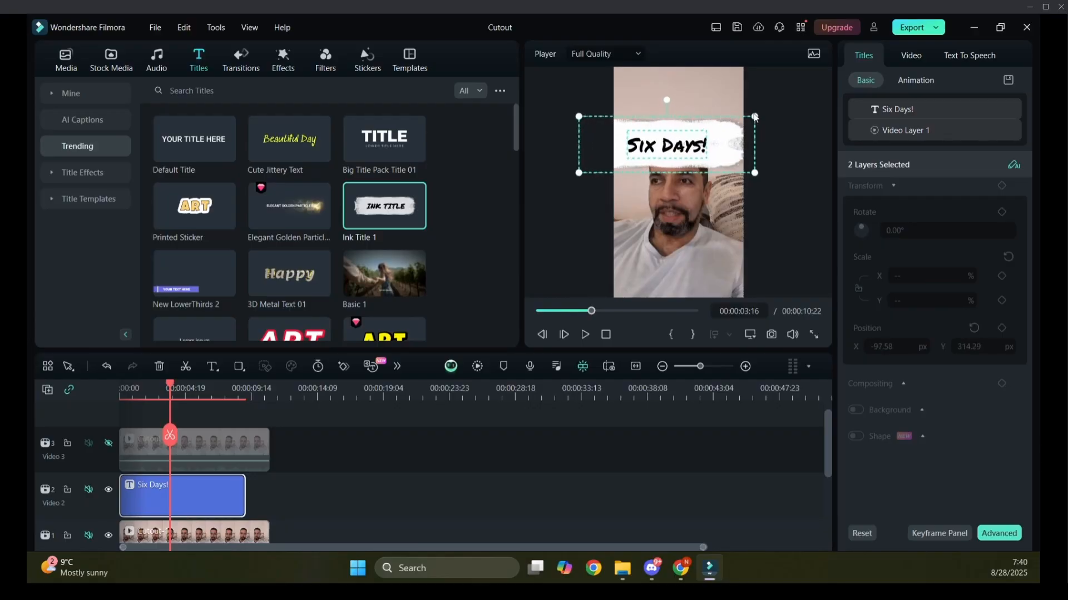
drag(756, 116, 776, 105)
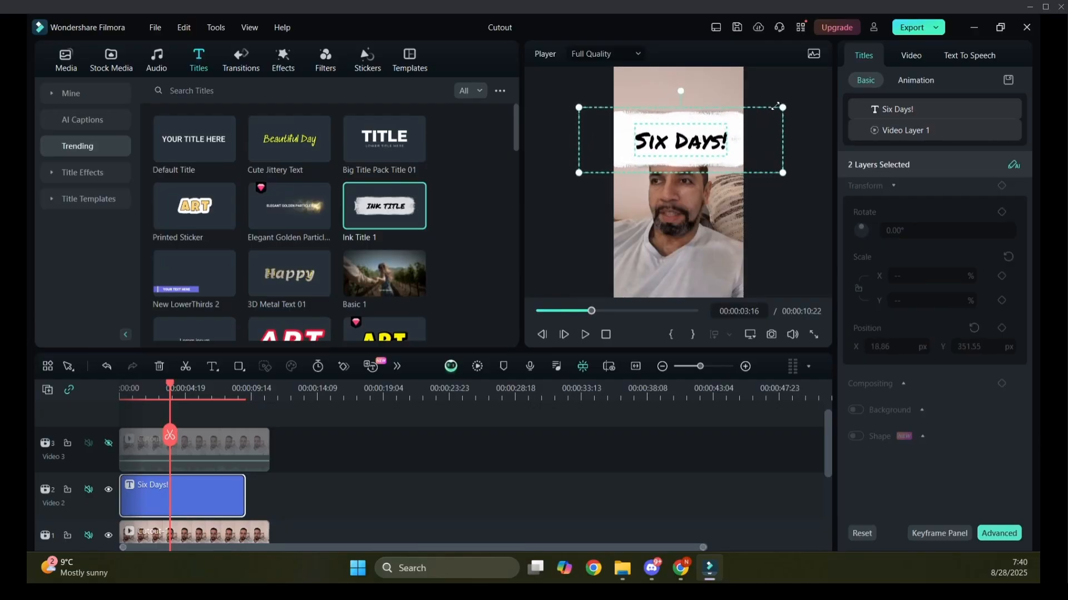
click(807, 230)
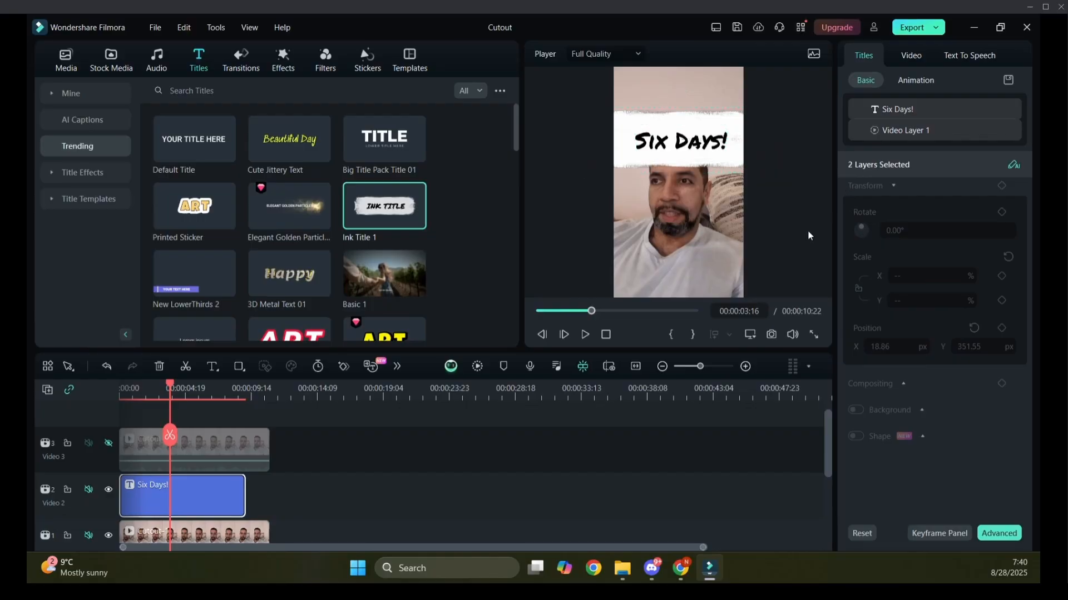
click(108, 443)
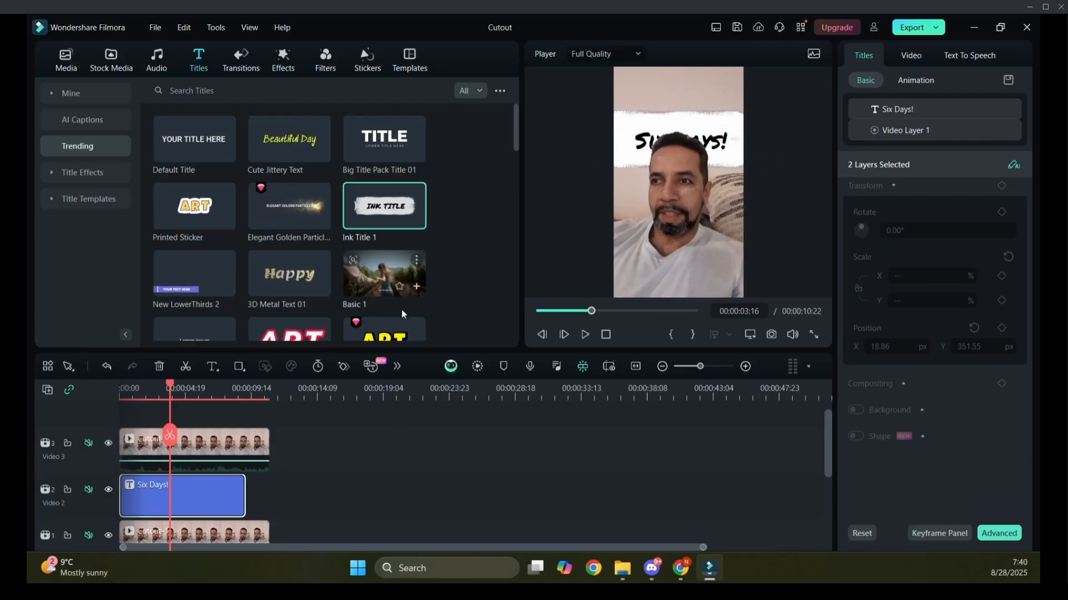
click(109, 443)
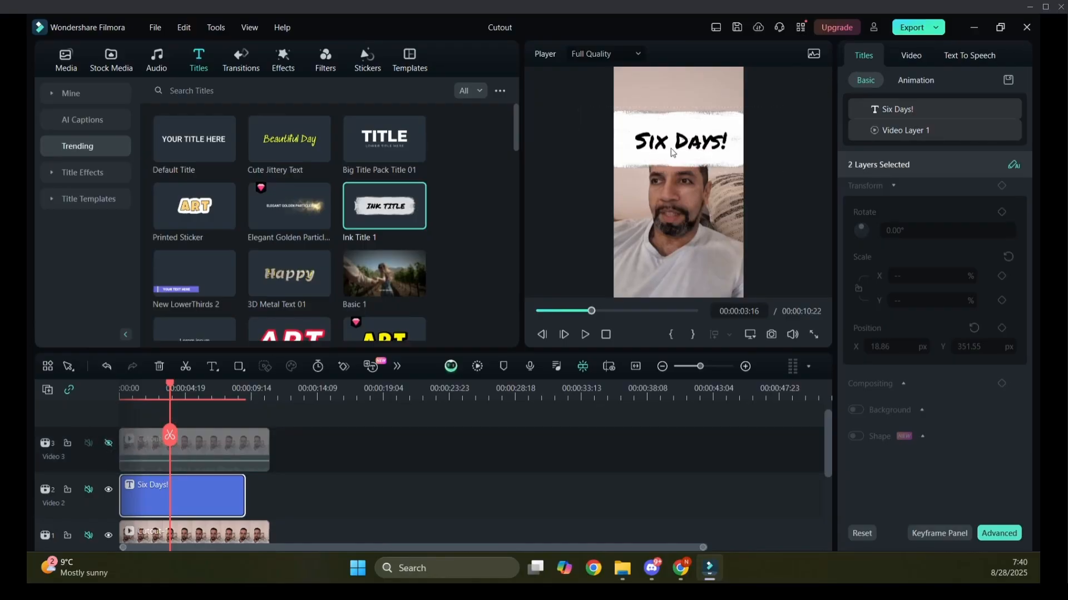
- Raise the title with its brush background slightly, enlarge both until the text nearly fills the frame's width, and show Video 3 again
click(730, 114)
click(734, 115)
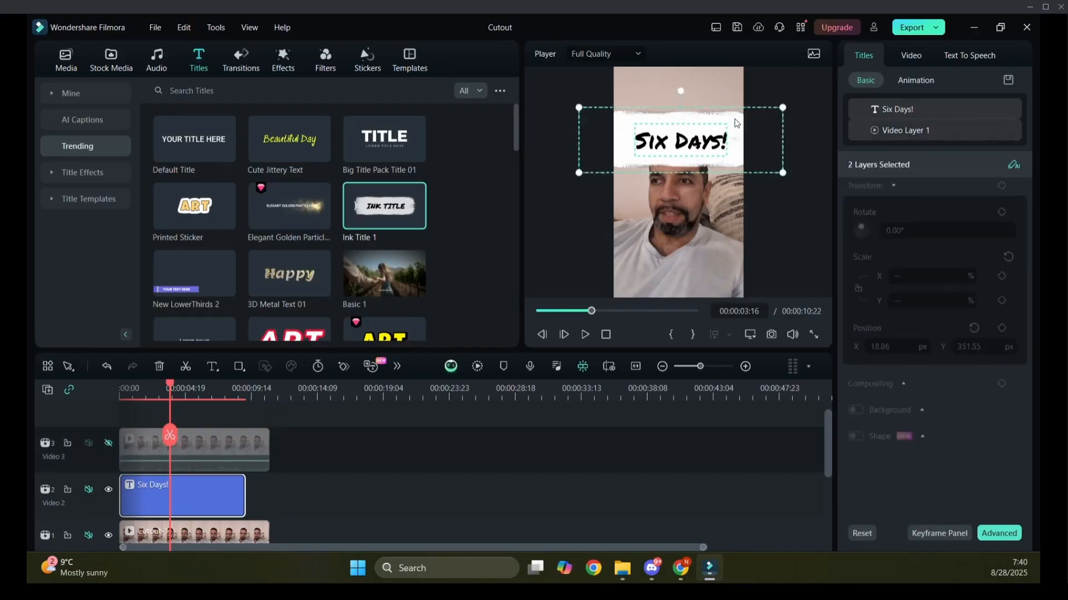
drag(735, 115, 735, 101)
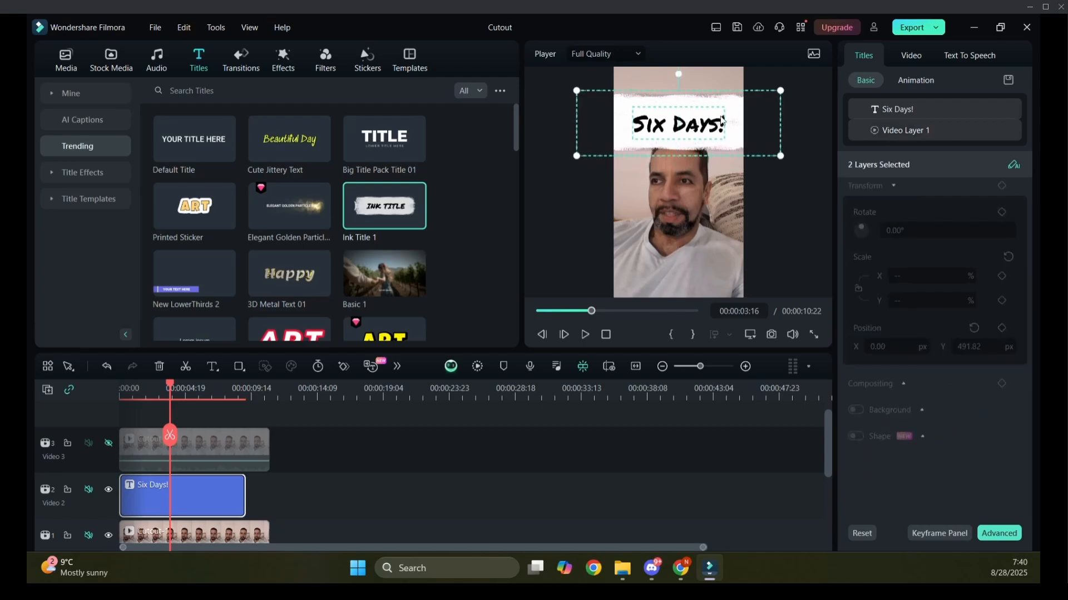
drag(577, 155, 550, 164)
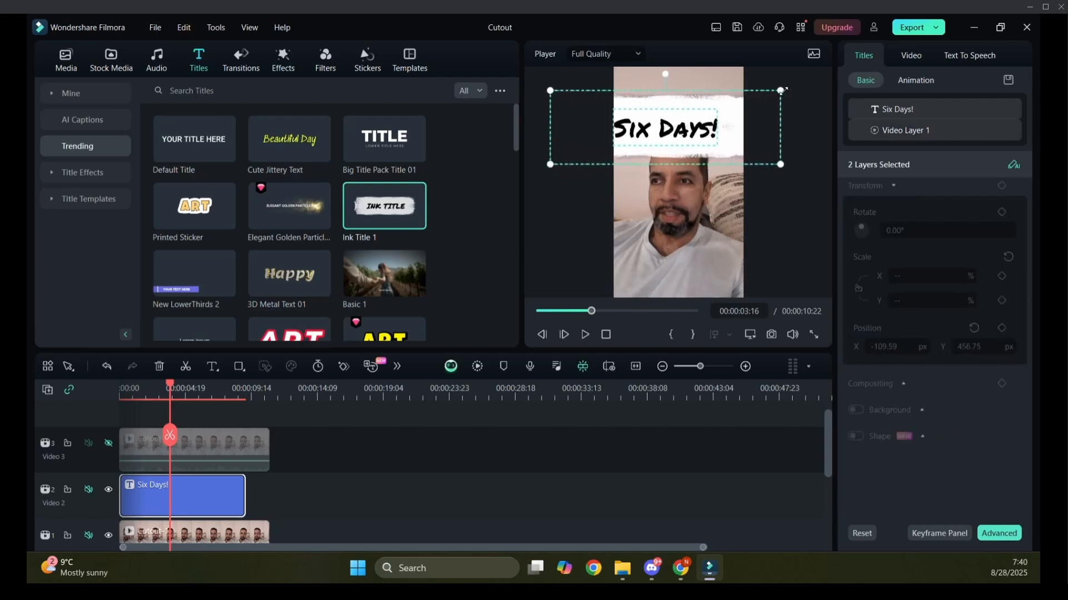
drag(782, 90, 805, 81)
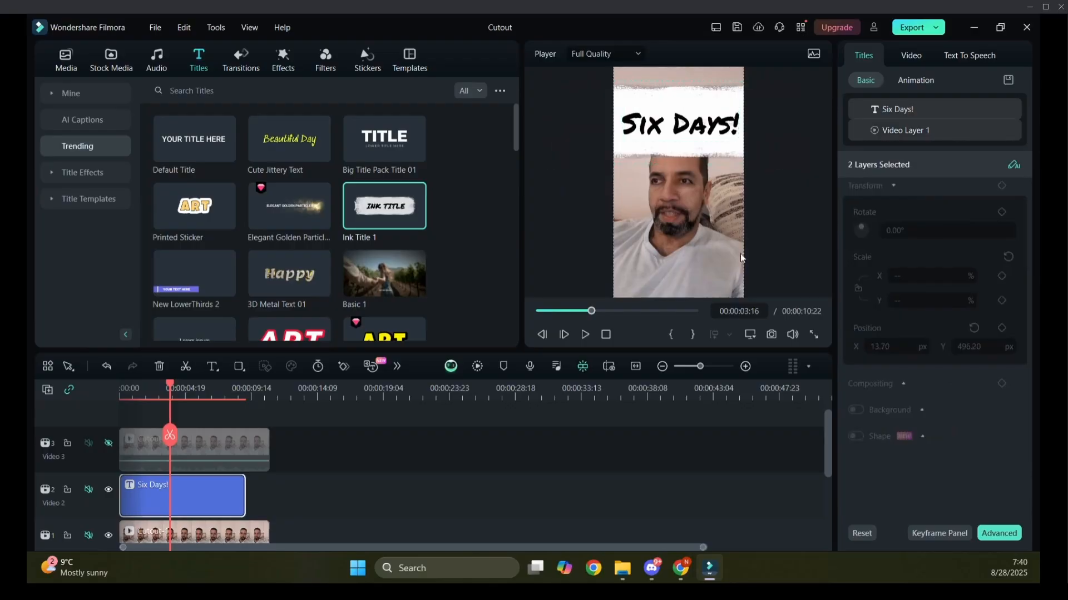
click(109, 443)
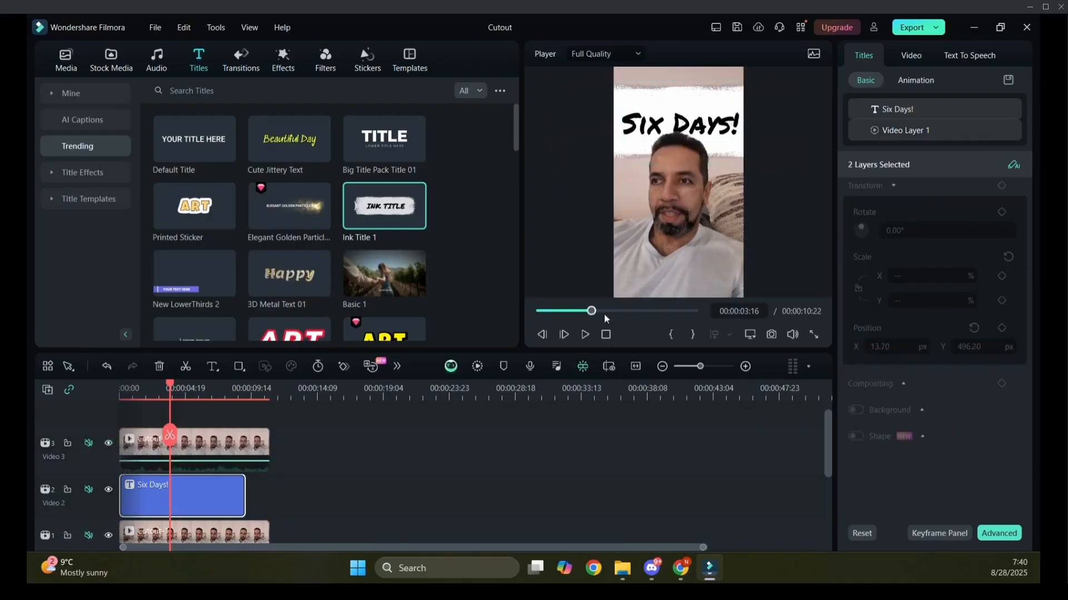
- Unmute Video 3 and play the sequence from the start to about 5 seconds to find where the title should appear
drag(591, 311, 533, 318)
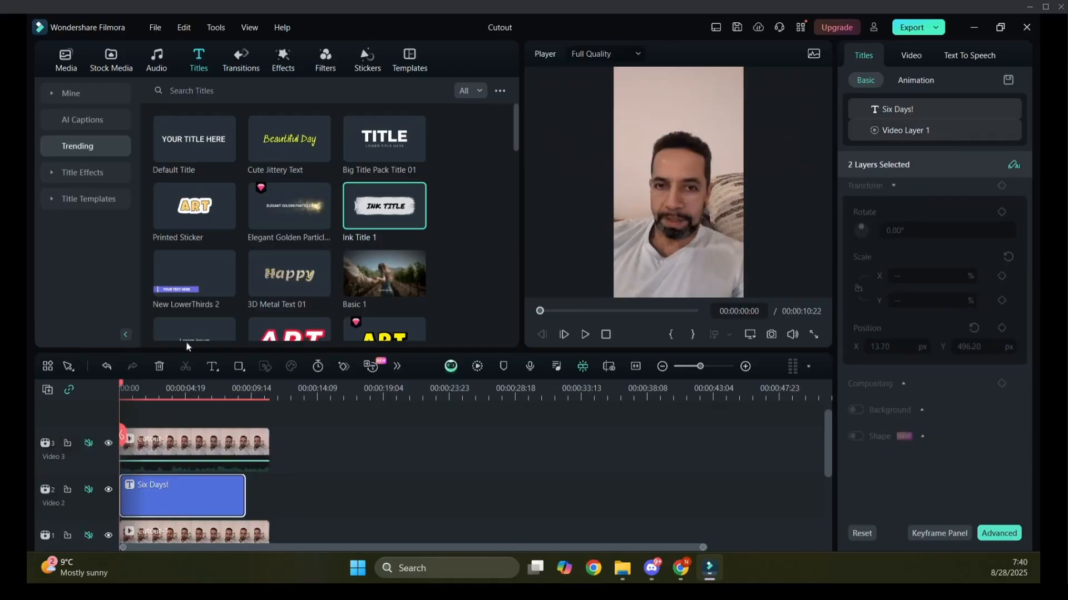
click(89, 443)
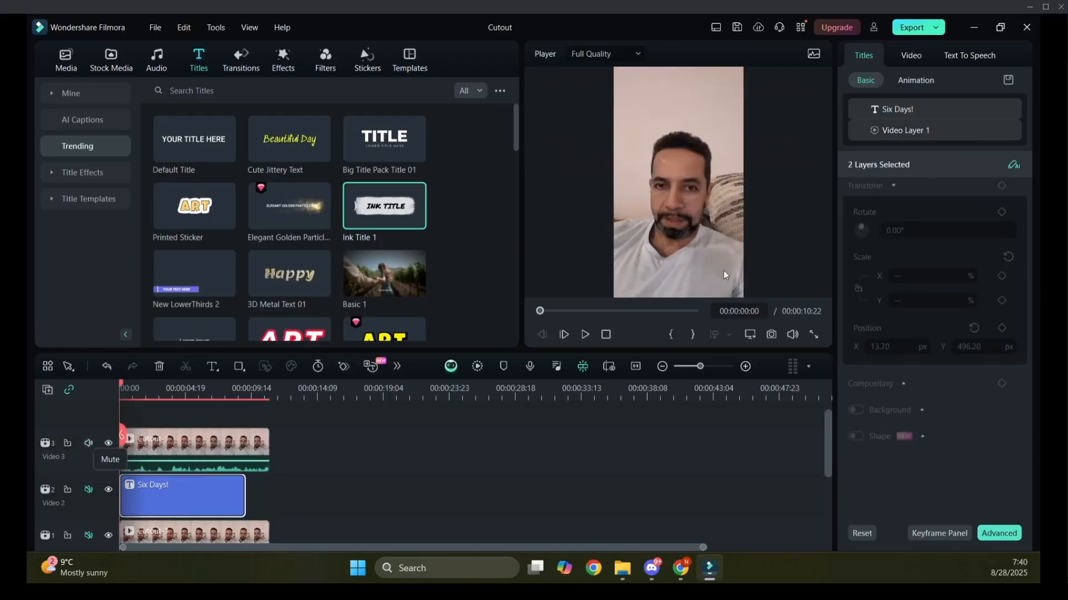
click(585, 334)
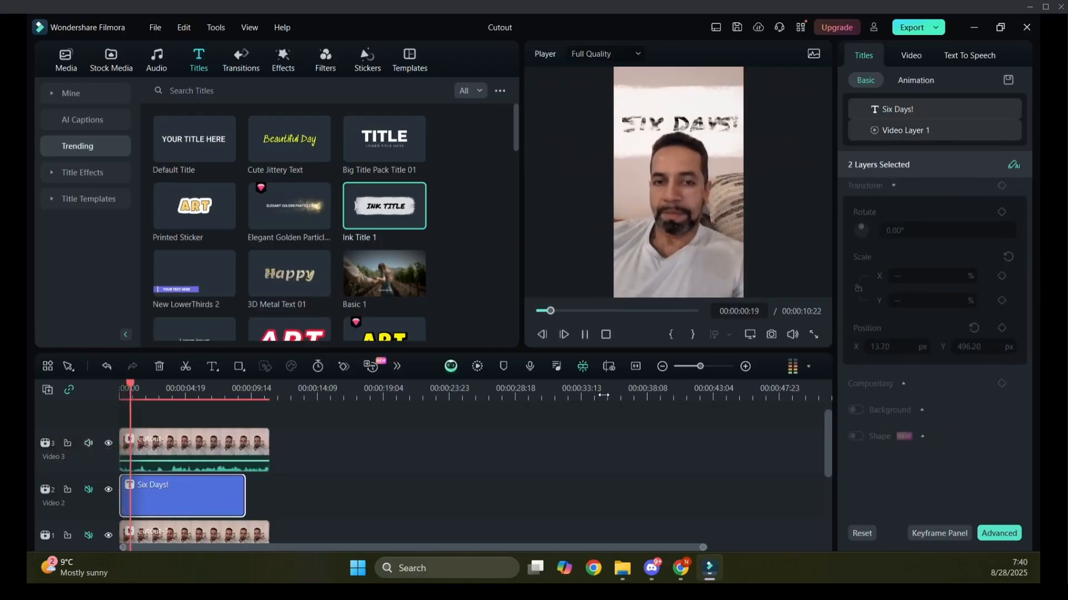
click(586, 336)
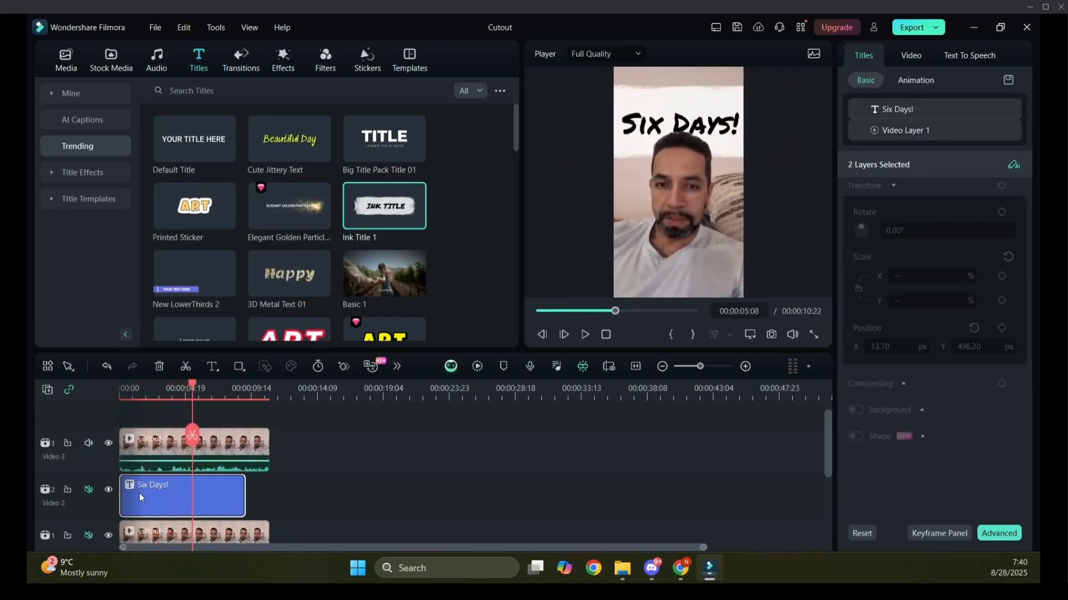
- Trim the Six Days! clip on Video 2 to start at 00:00:05:08 and end at about 8 seconds
drag(130, 498, 193, 495)
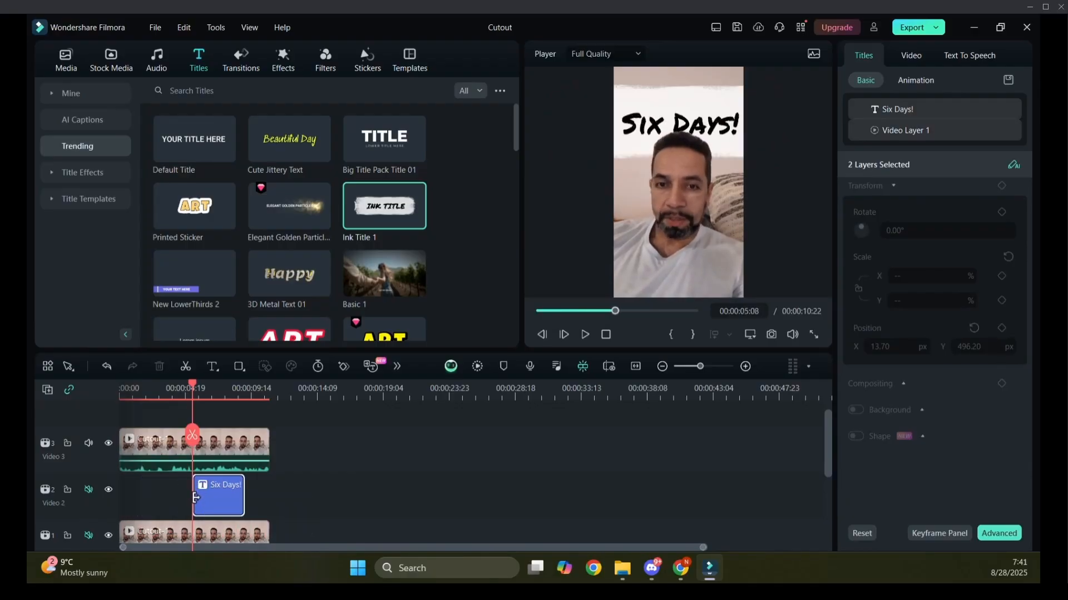
click(243, 496)
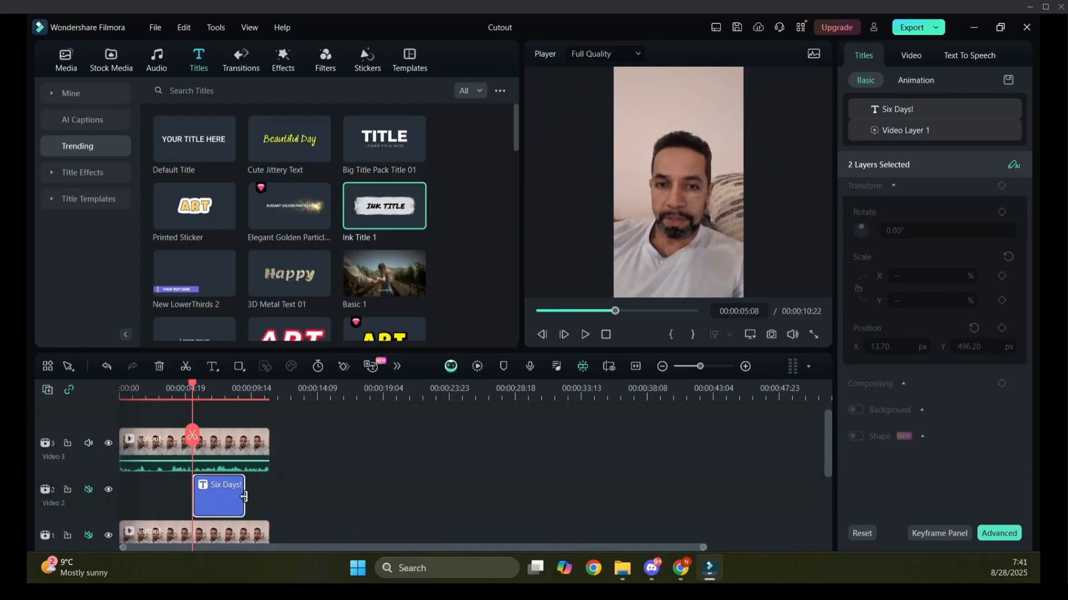
drag(243, 497, 228, 496)
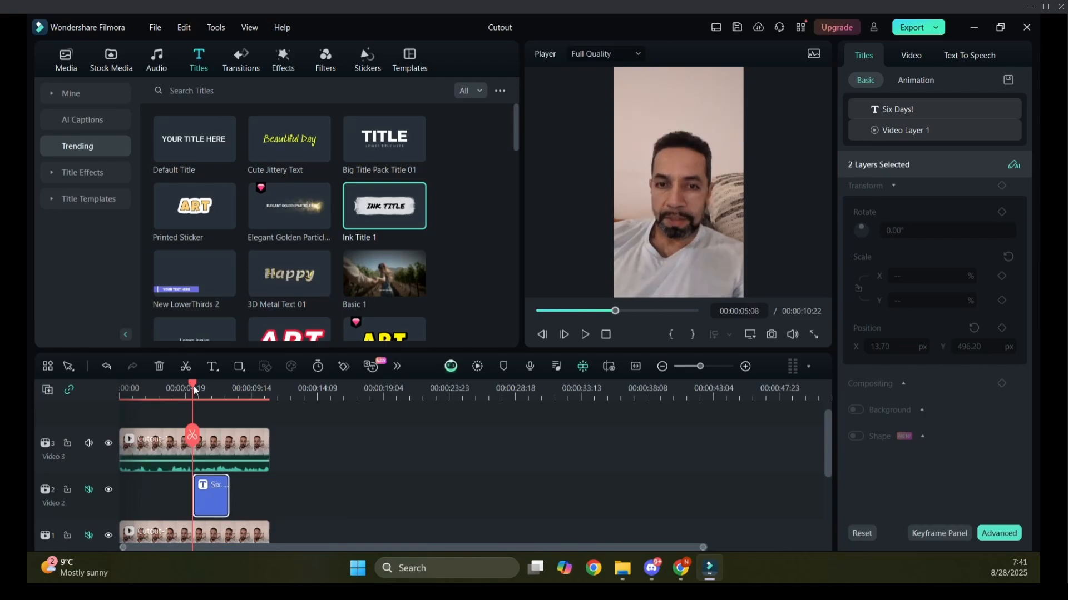
- Play the sequence from the start in full screen to review the title's timing behind the man, stopping near the end
mouse_move(193, 382)
mouse_down()
mouse_move(159, 389)
mouse_move(185, 394)
mouse_up()
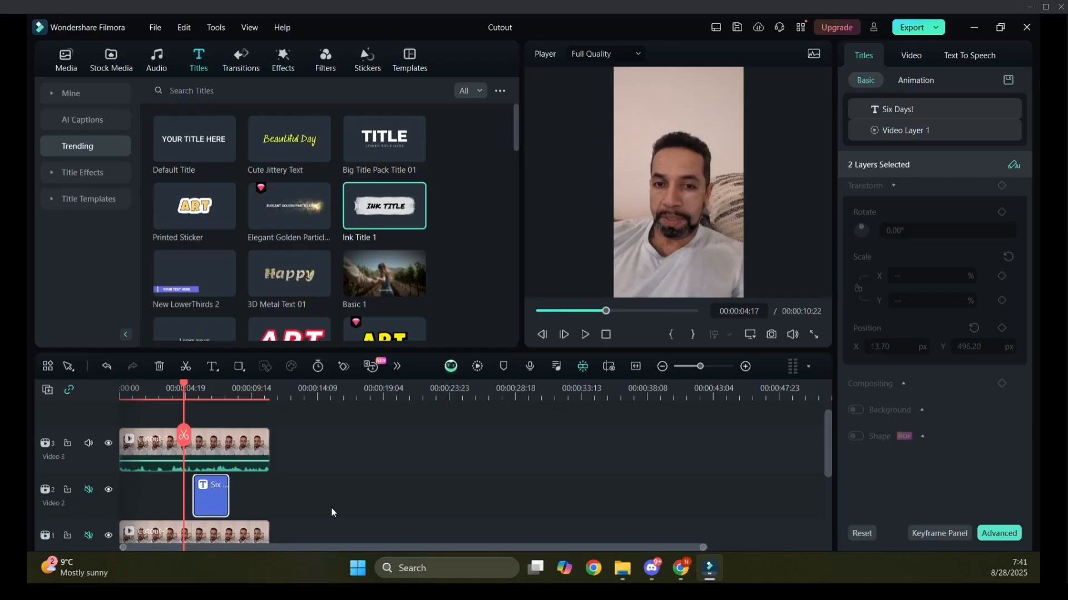
scroll(253, 482, up, 2)
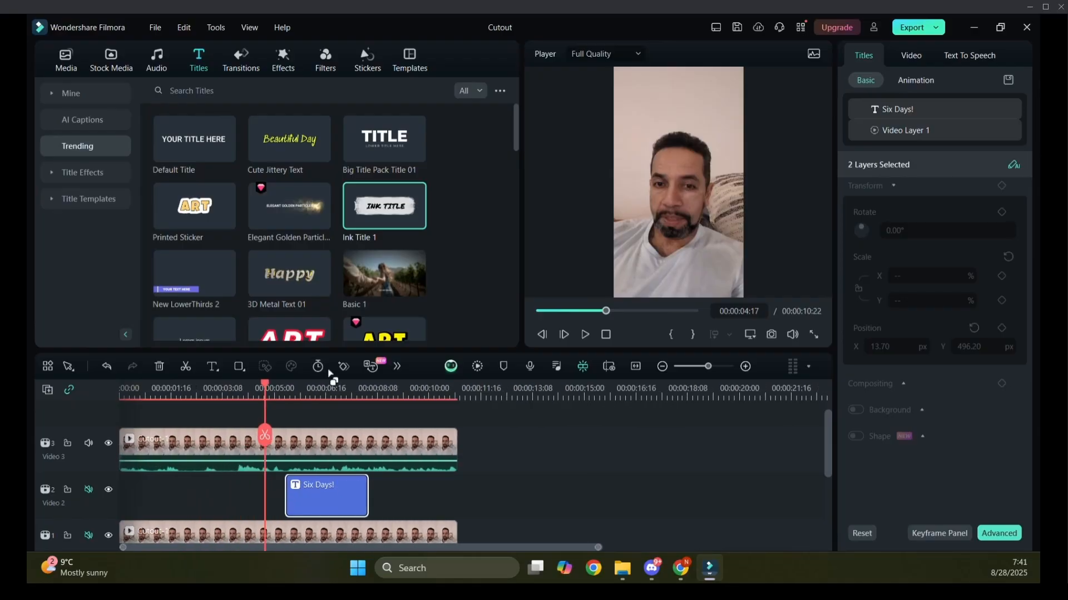
drag(267, 382, 120, 398)
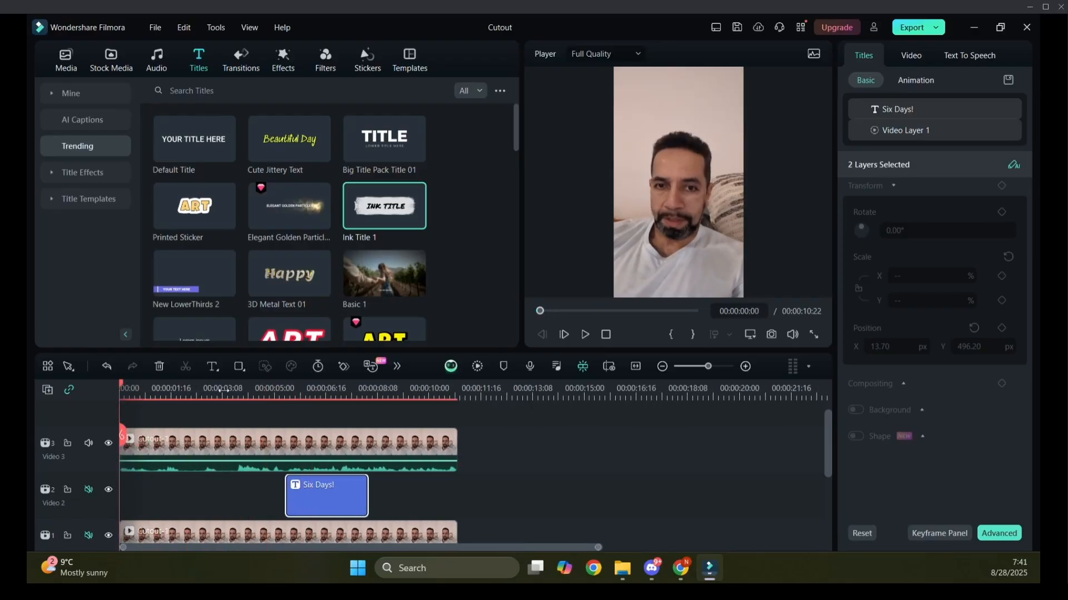
click(586, 334)
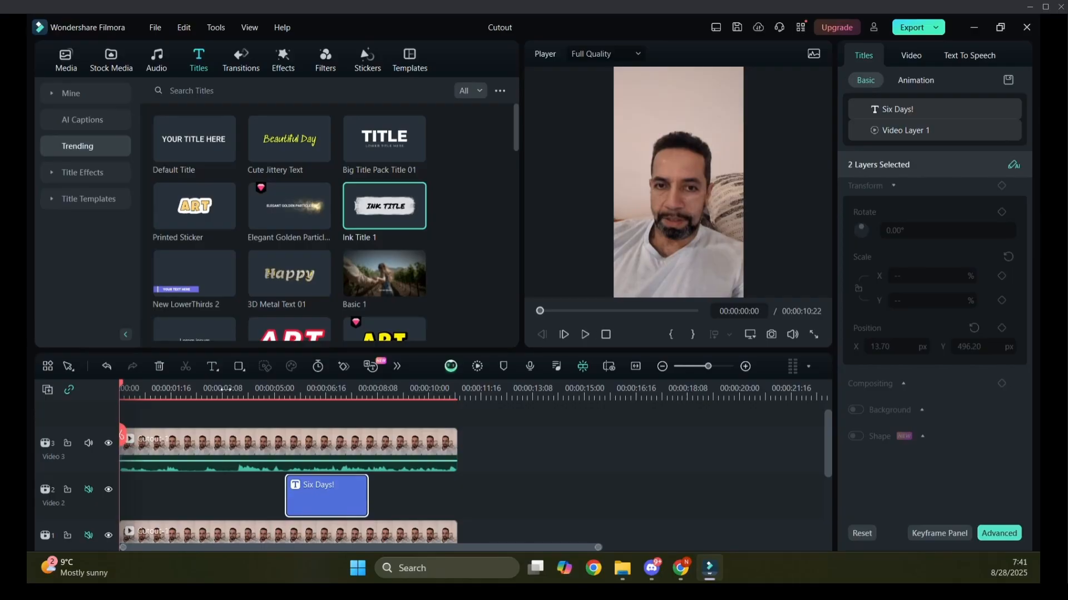
click(813, 334)
click(88, 571)
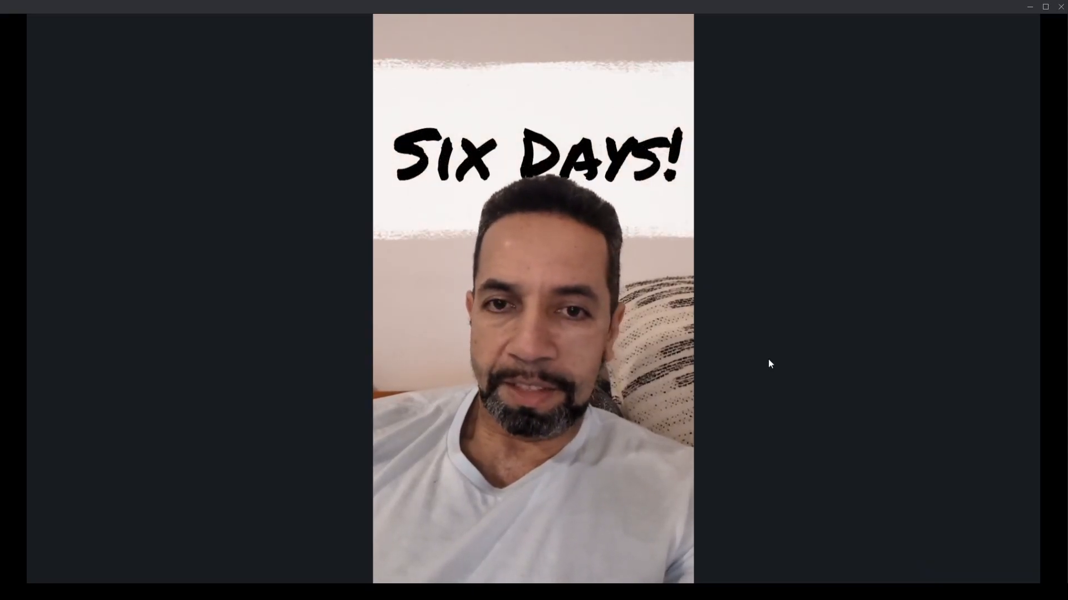
key(Escape)
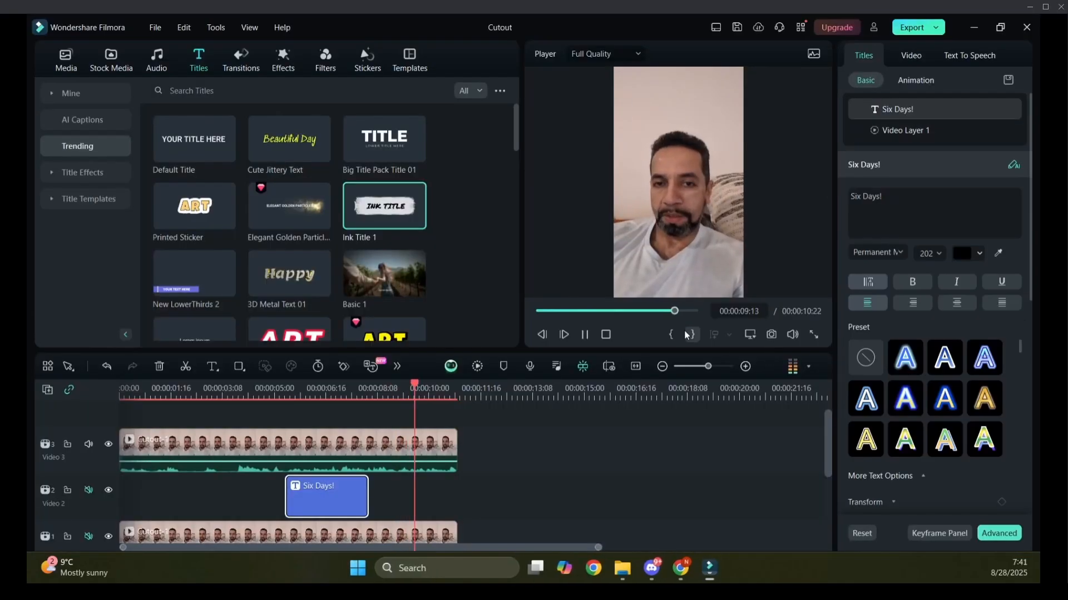
click(584, 334)
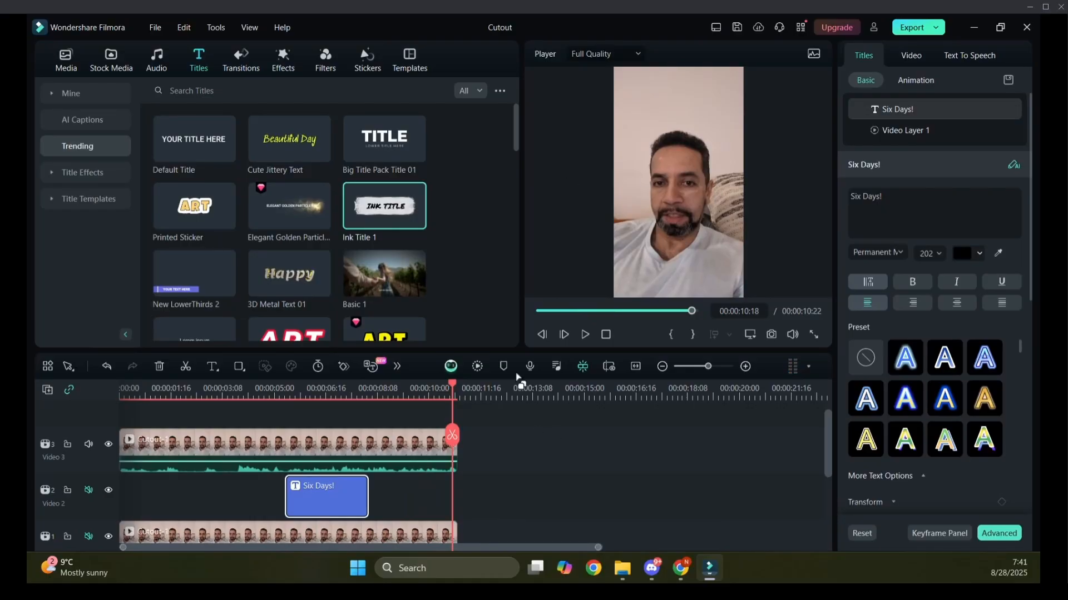
- Review the title's appearance on the timeline, delete the Six Days! clip from Video 2, and open the sticker library
drag(455, 388, 299, 411)
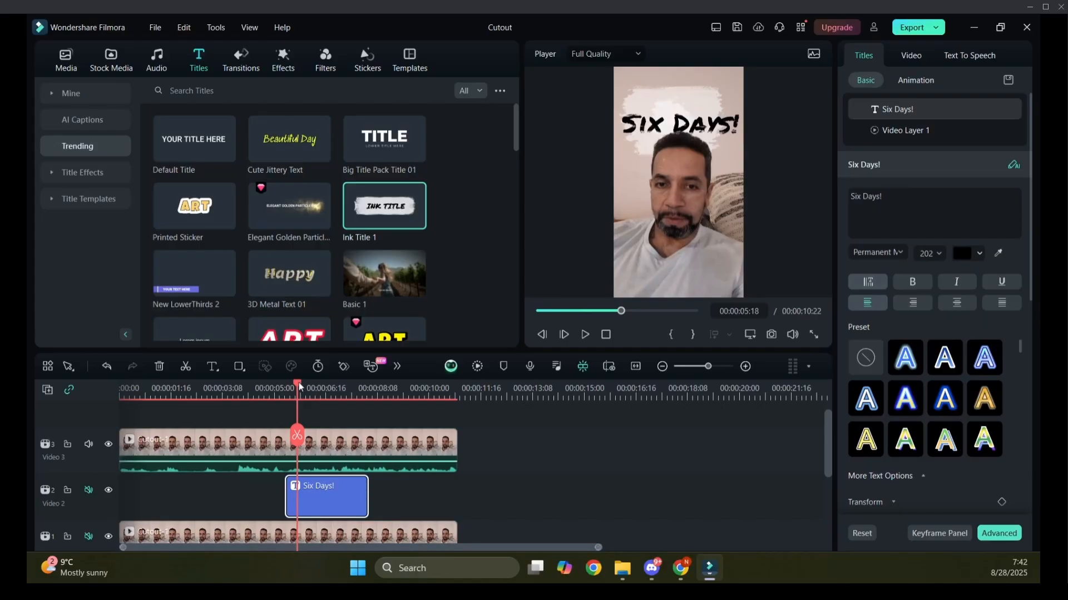
drag(299, 385, 202, 397)
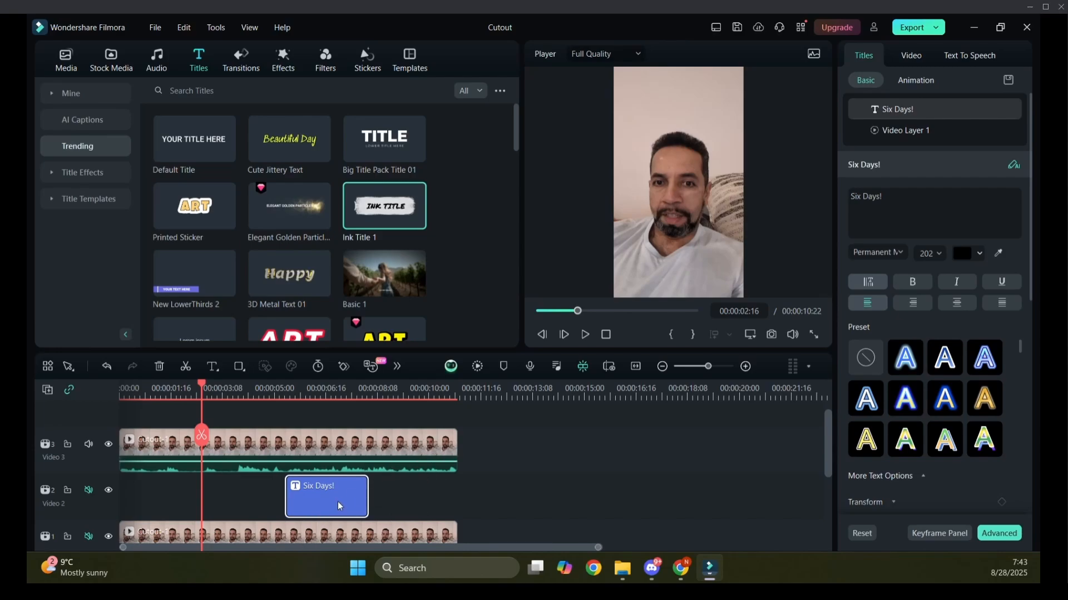
key(Delete)
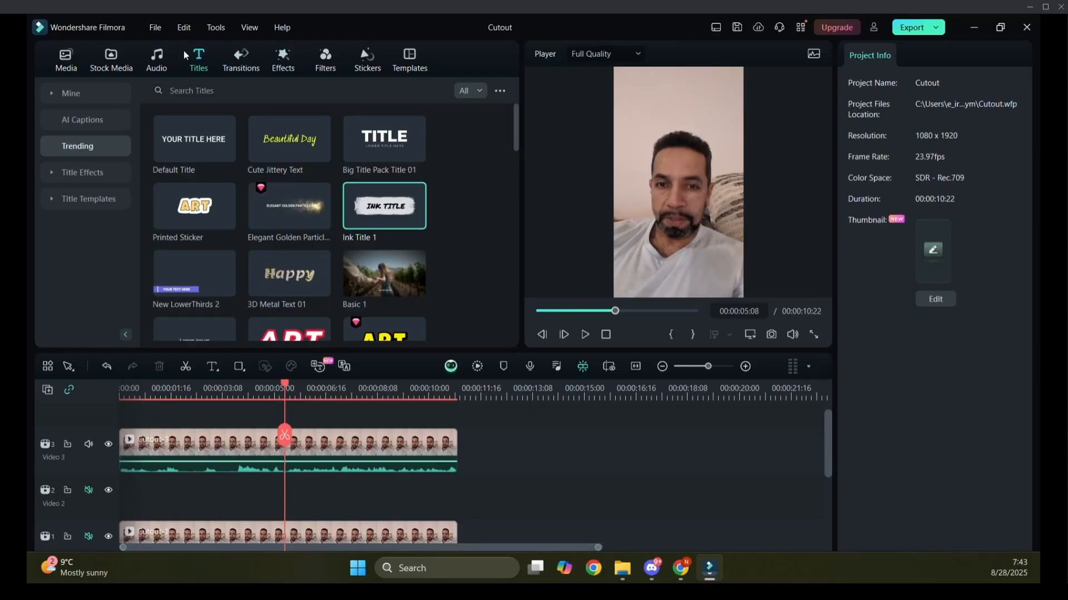
click(372, 62)
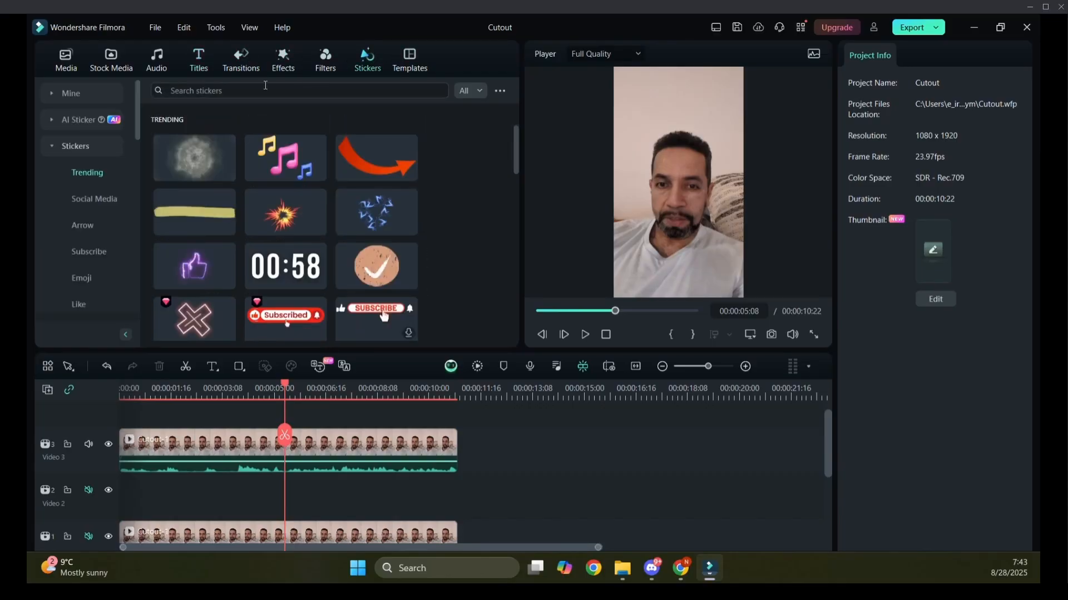
- Search the sticker library for fish and preview the blue-grey fish sticker
click(242, 90)
text(fish)
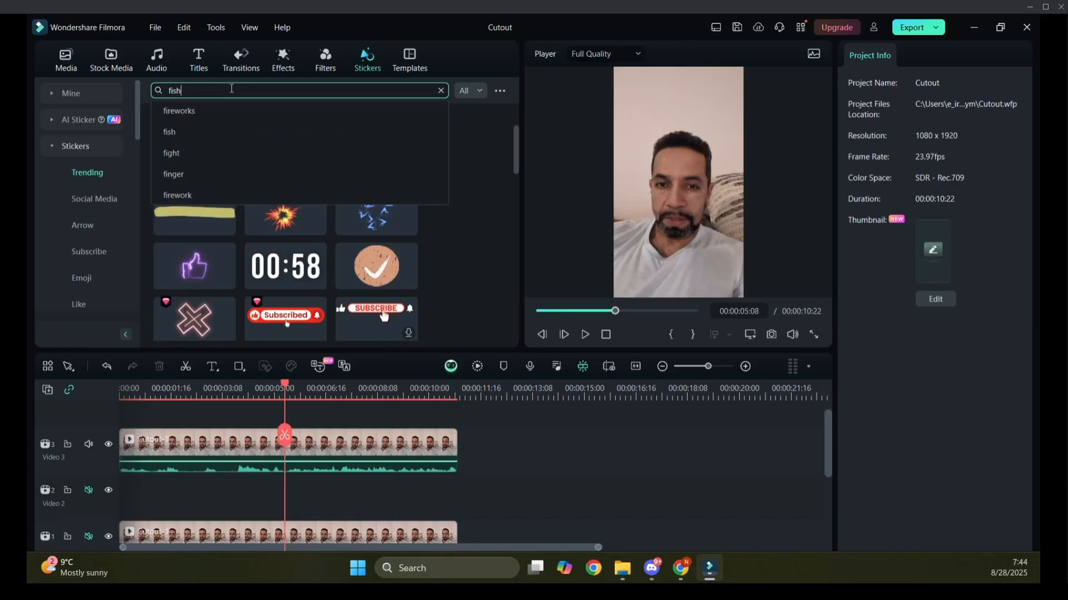
key(Return)
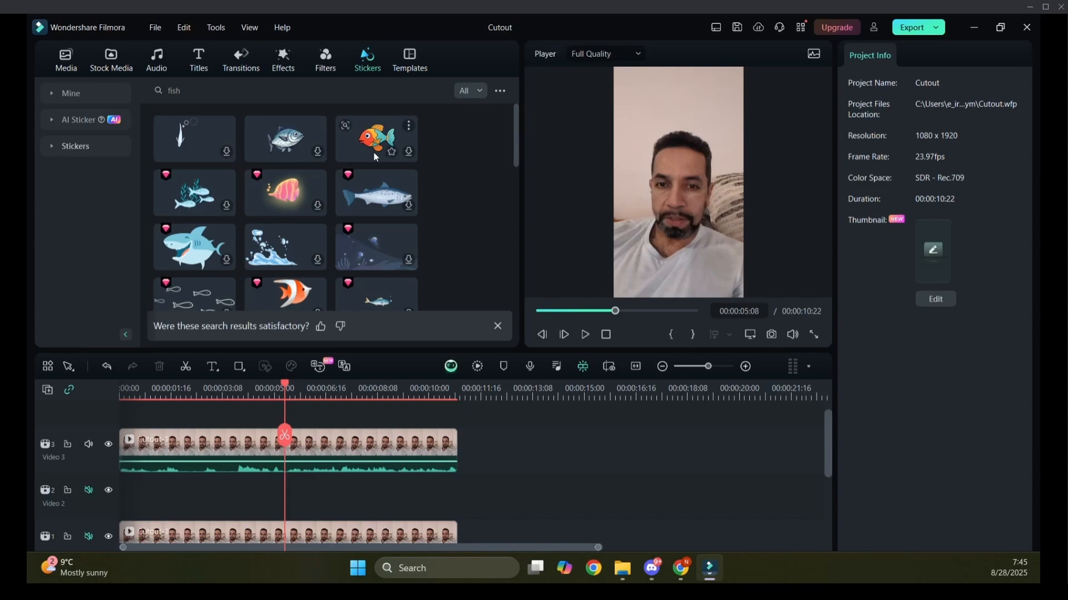
click(286, 141)
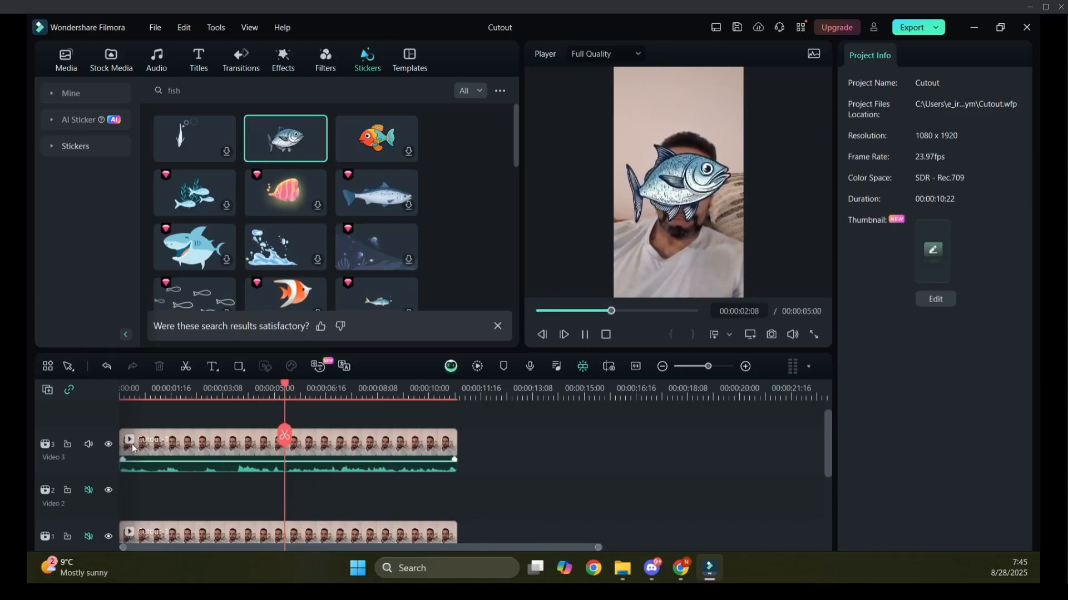
- Mute Video 3 and place the blue-grey fish sticker at the start of Video 2, viewing it at about 2 seconds
click(88, 445)
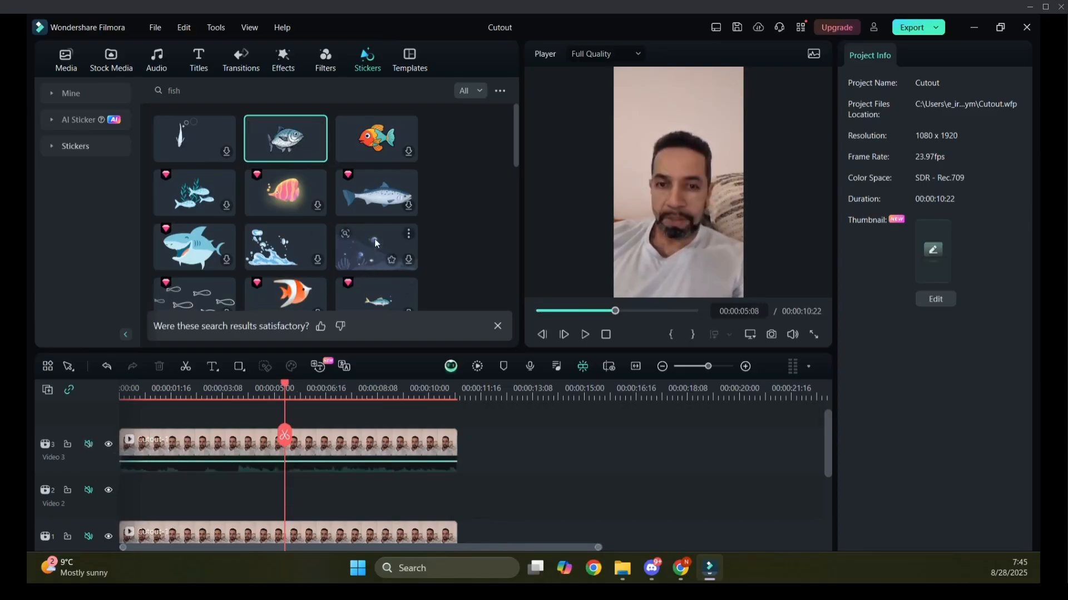
drag(293, 140, 210, 512)
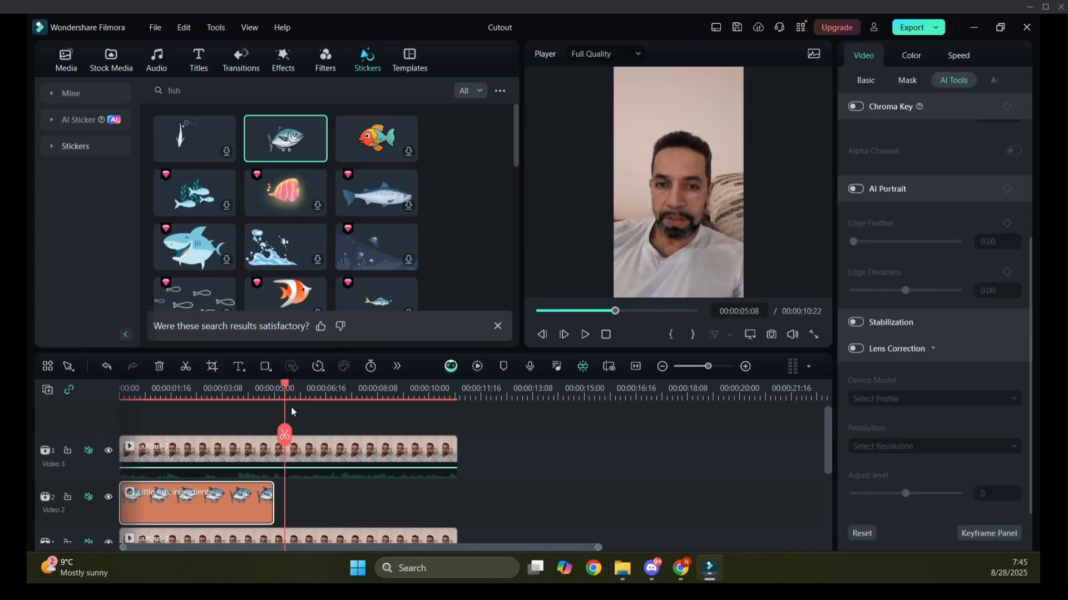
drag(284, 389, 186, 431)
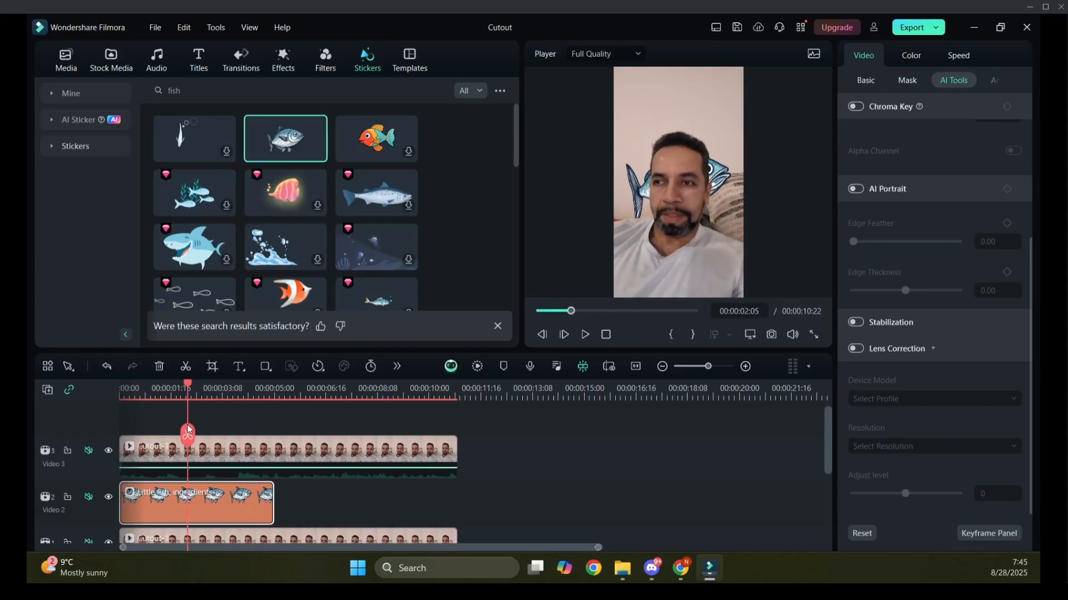
- Hide Video 3 and shrink the fish sticker to about 33%, placing it beside the man's head at about X -359, Y 48 px
click(639, 200)
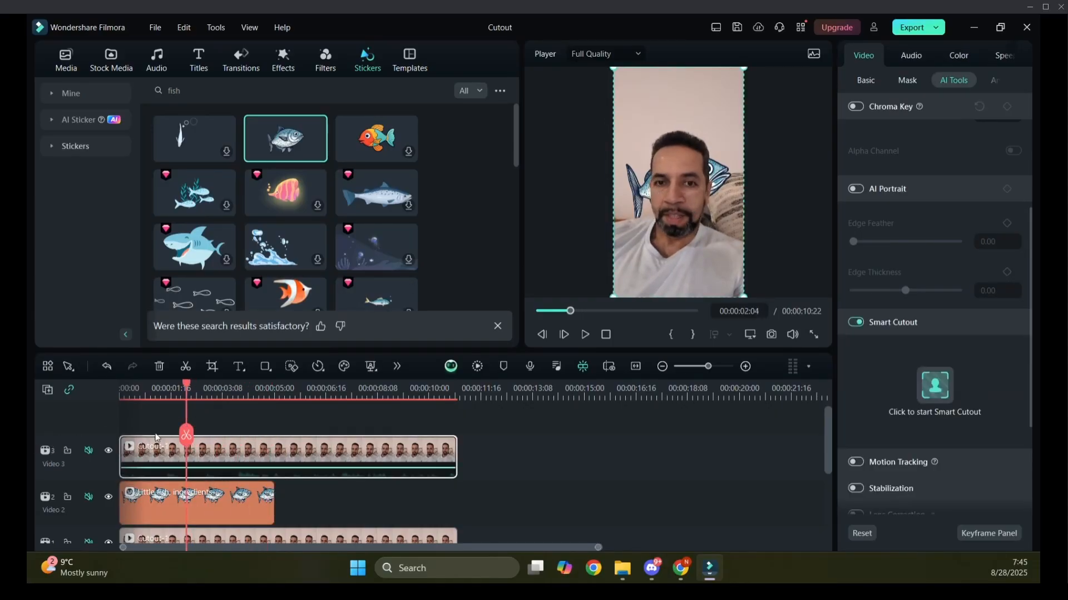
click(109, 452)
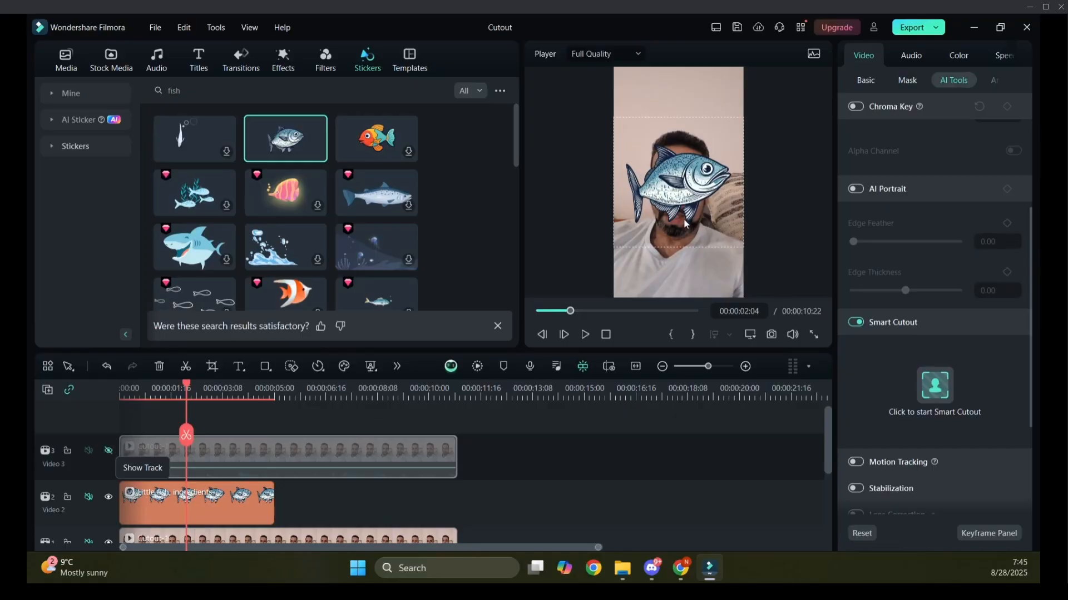
click(691, 172)
drag(744, 118, 567, 205)
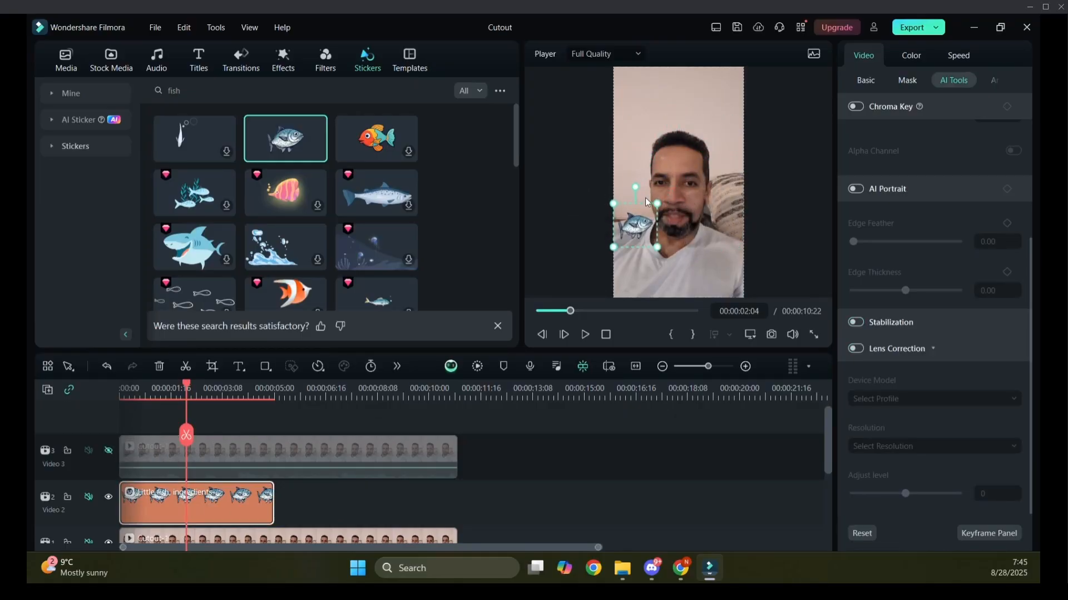
drag(639, 225, 637, 179)
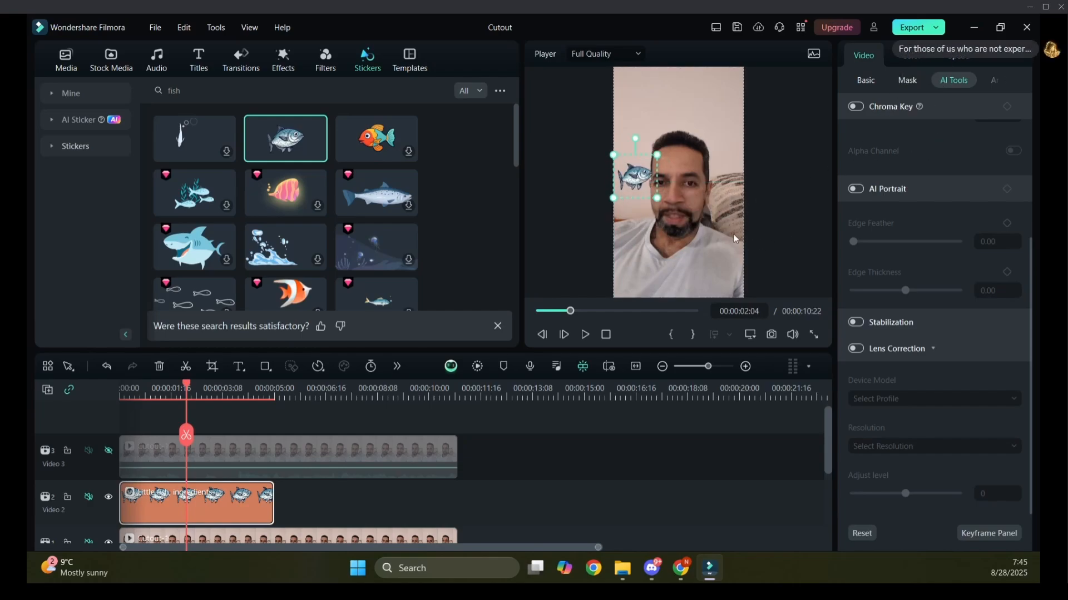
- Inspect the fish sticker's speed, color and basic transform settings
click(785, 162)
click(648, 177)
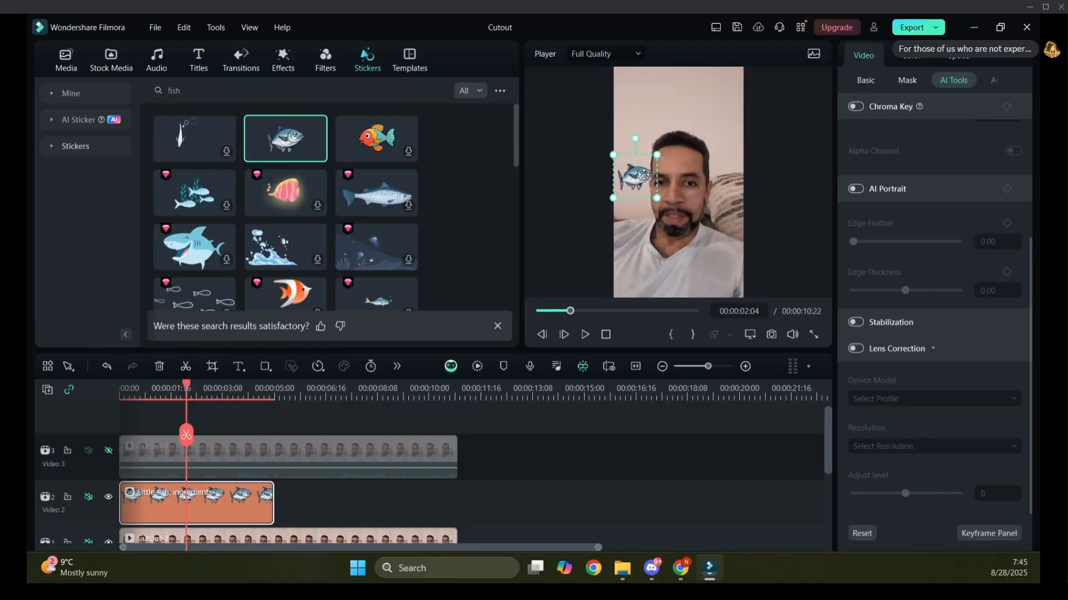
right_click(645, 175)
click(758, 144)
click(915, 56)
click(945, 52)
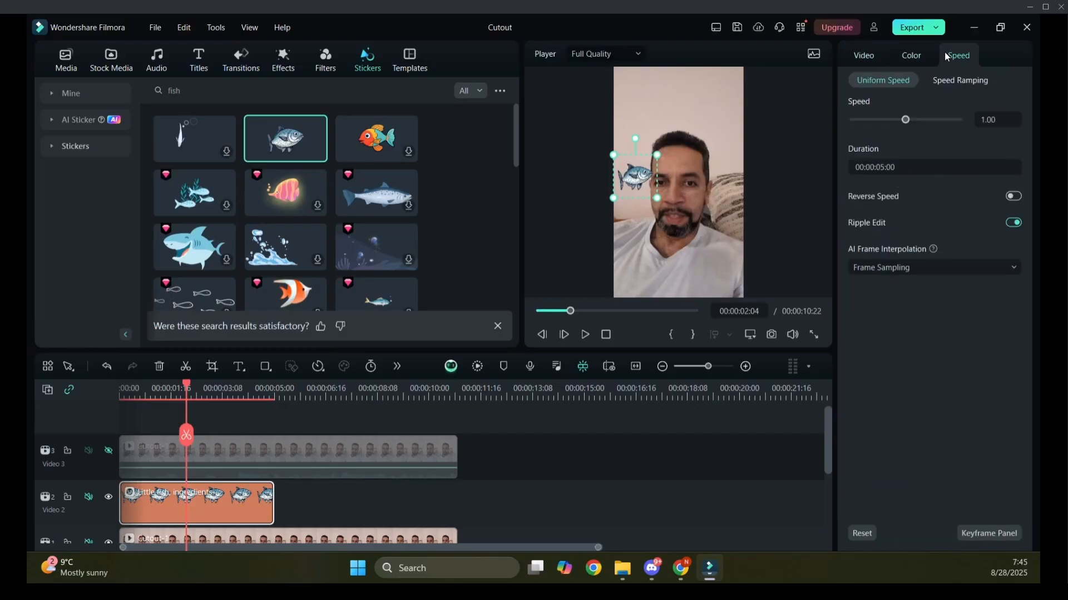
click(909, 57)
click(873, 62)
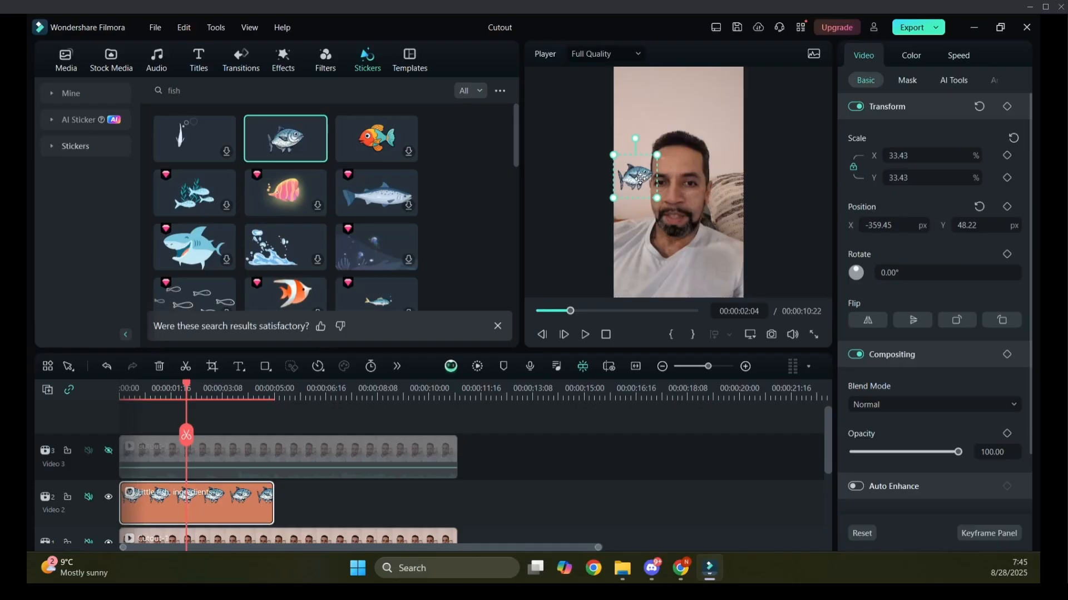
mouse_move(636, 177)
mouse_down()
mouse_move(668, 185)
mouse_move(724, 161)
mouse_move(639, 179)
mouse_up()
click(108, 454)
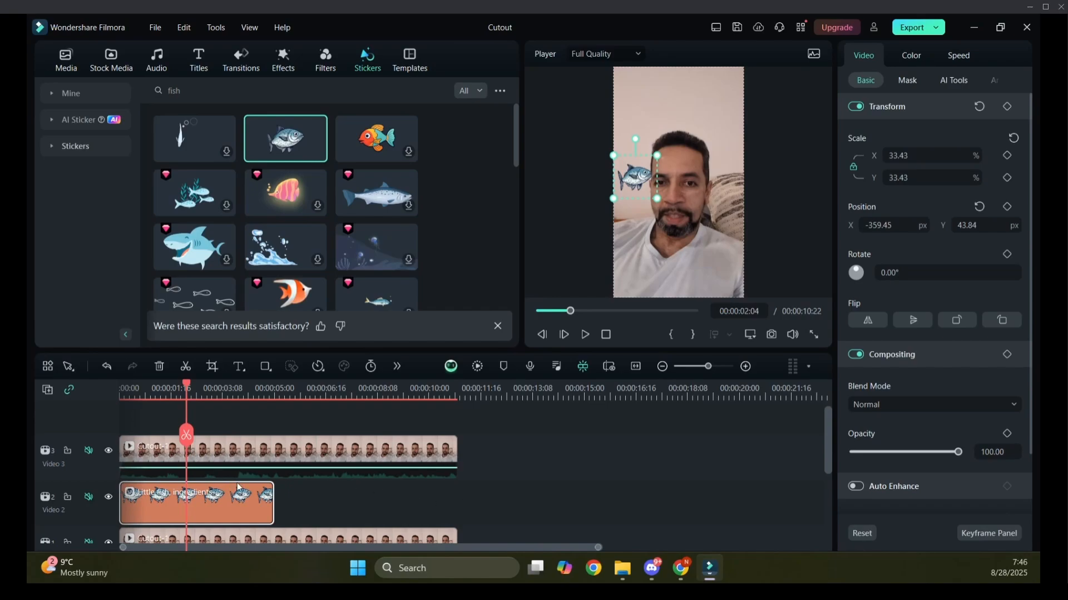
click(644, 194)
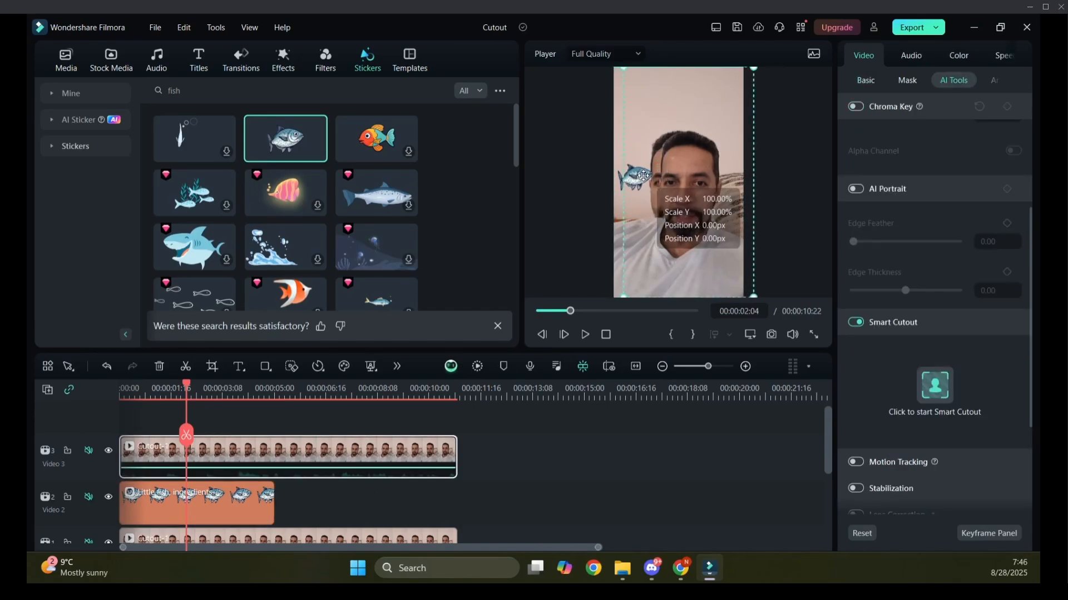
key(ctrl+z)
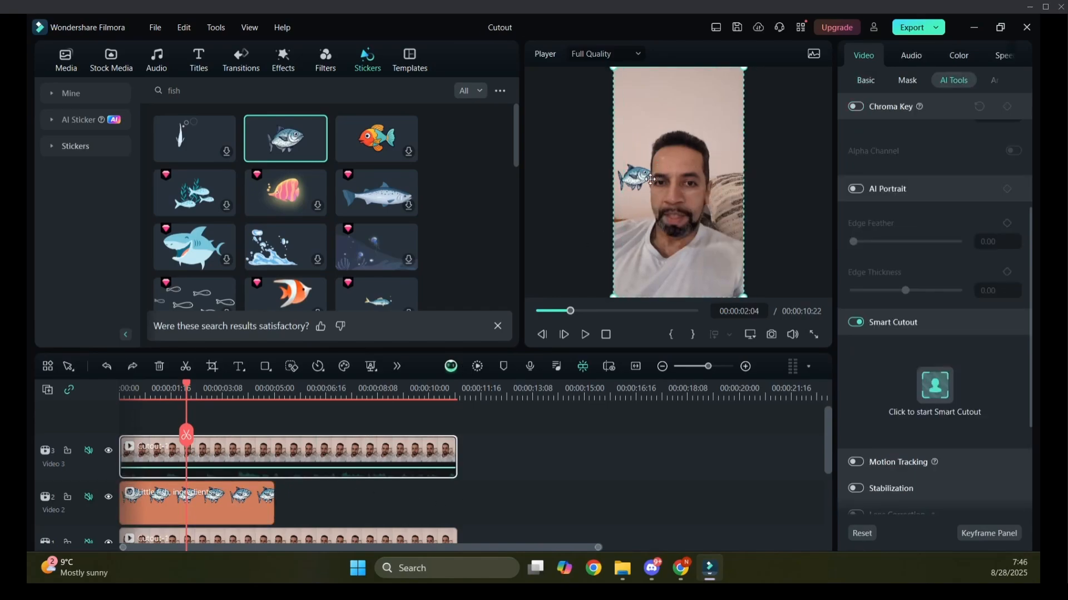
- Hide Video 3, move the fish partly over the man's face to about X -181, Y 70 px, and show Video 3 again
click(109, 451)
drag(640, 194, 656, 171)
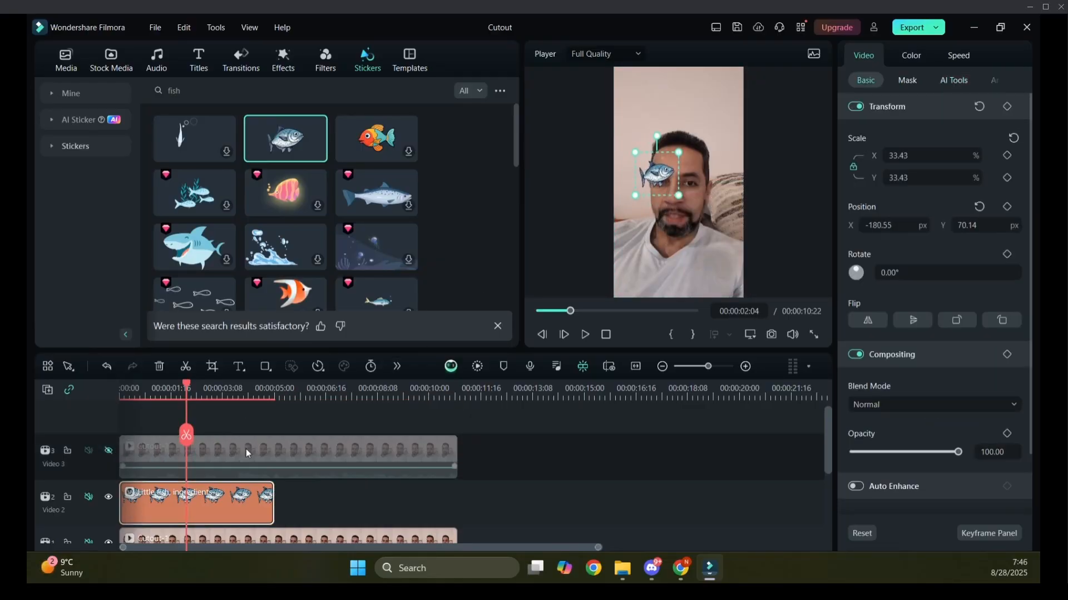
click(108, 451)
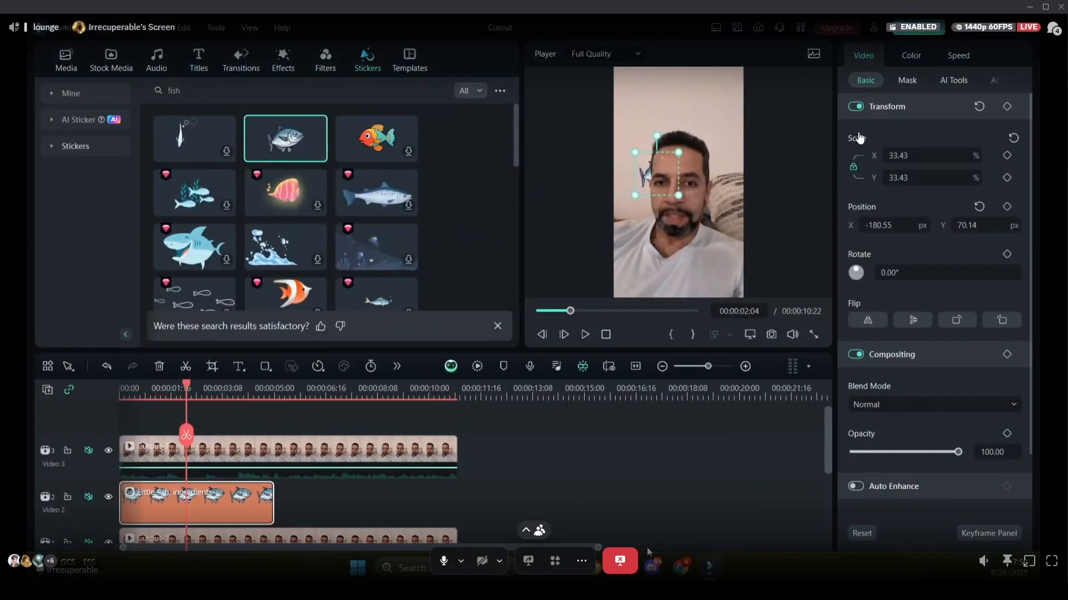
- Show the lounge chat, and switch to File Explorer to open the Gym folder
click(1055, 28)
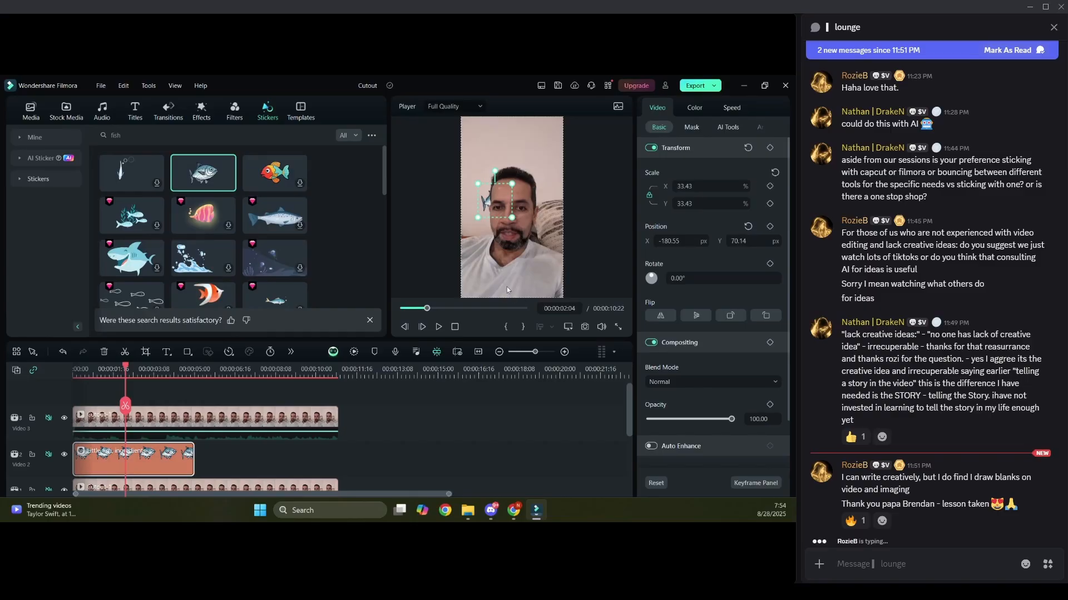
click(468, 510)
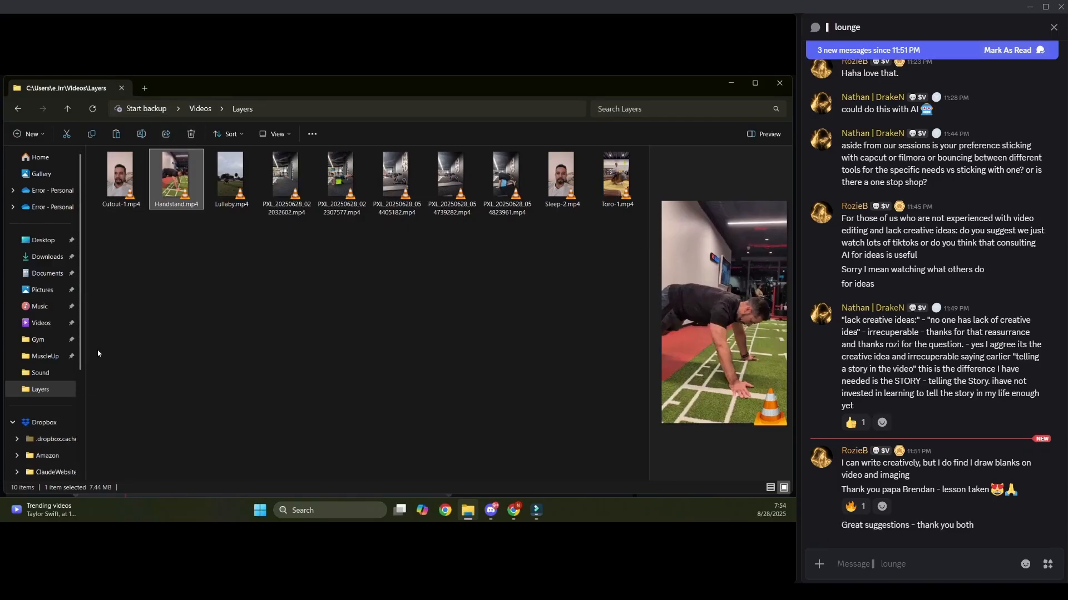
click(43, 347)
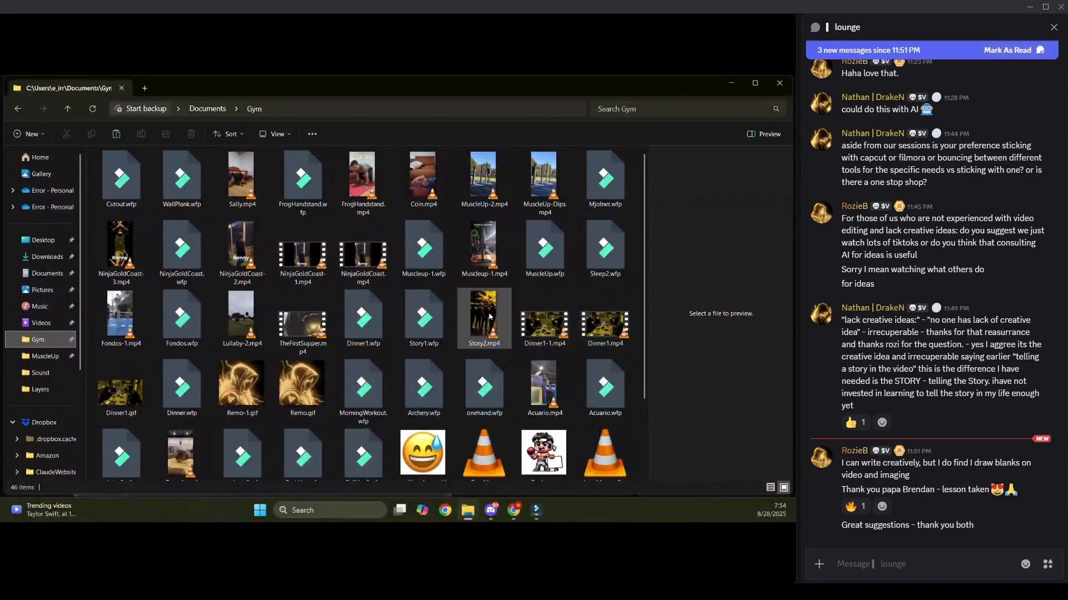
- Open Story2.mp4 and Dinner1-1.mp4 from the Gym folder in VLC, closing the player after each
double_click(490, 317)
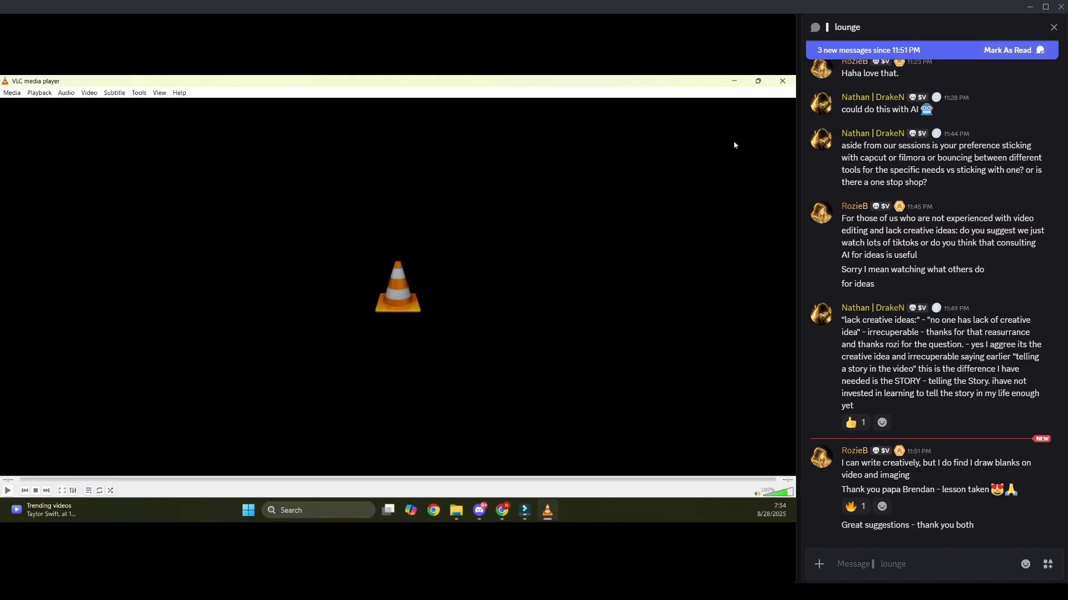
click(782, 81)
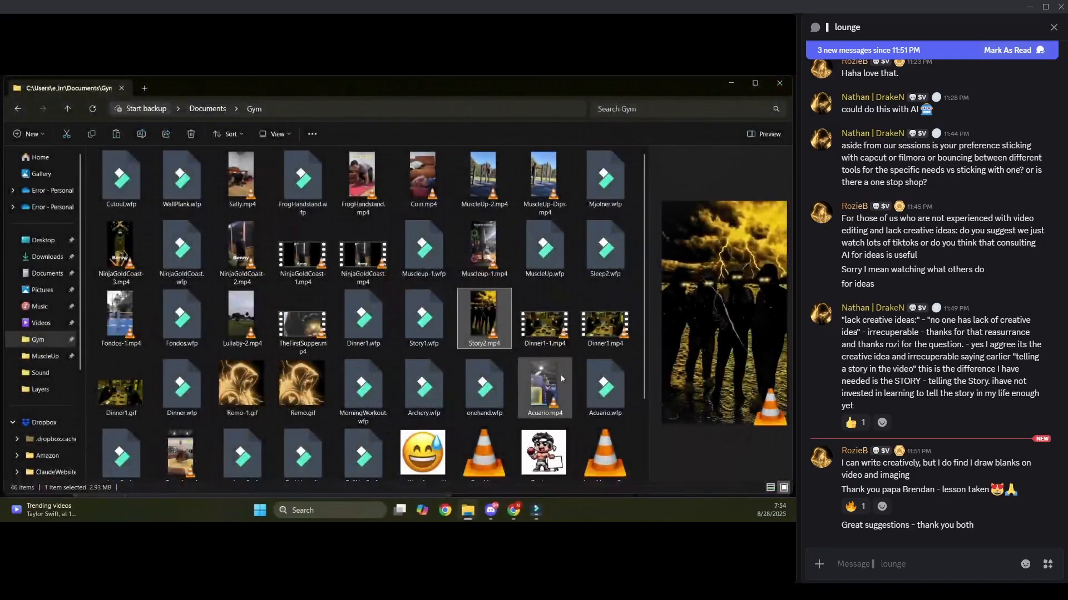
double_click(552, 329)
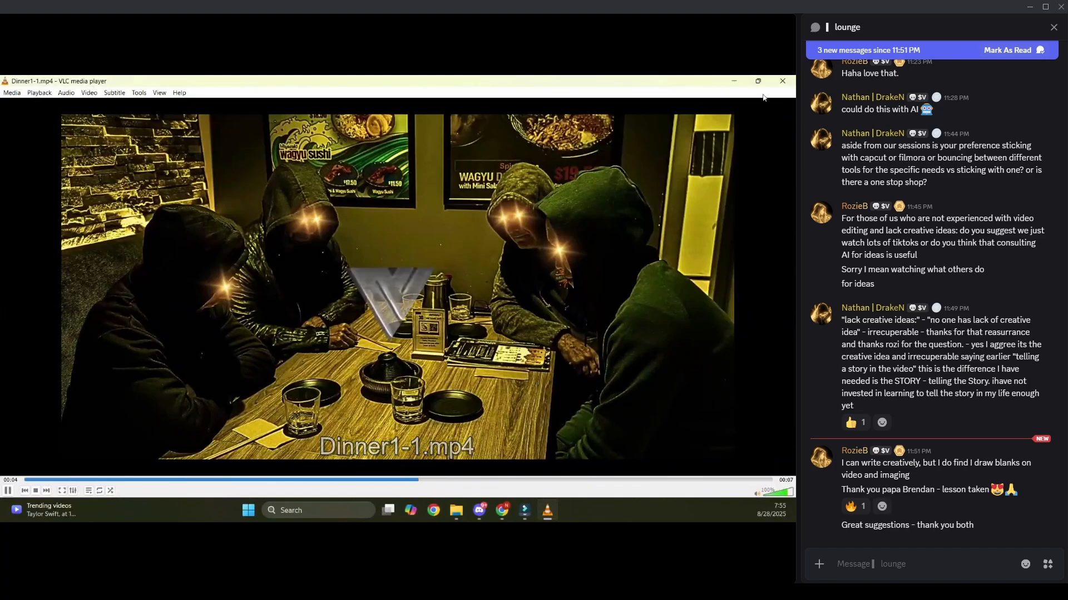
click(782, 81)
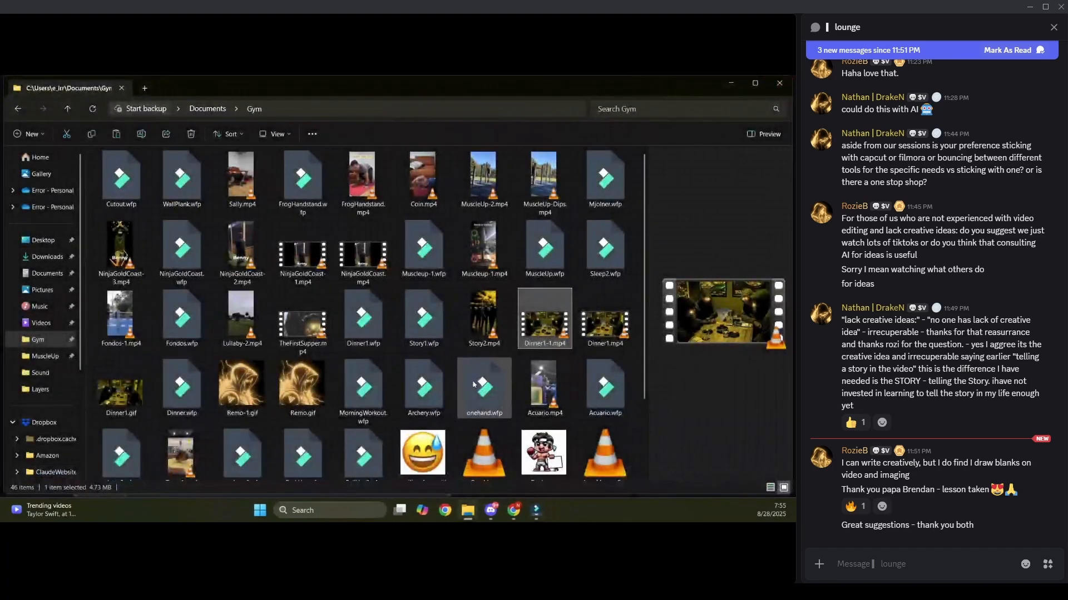
- View Dinner1.gif in a maximized Paint window, look over the whole image, and close it
click(127, 395)
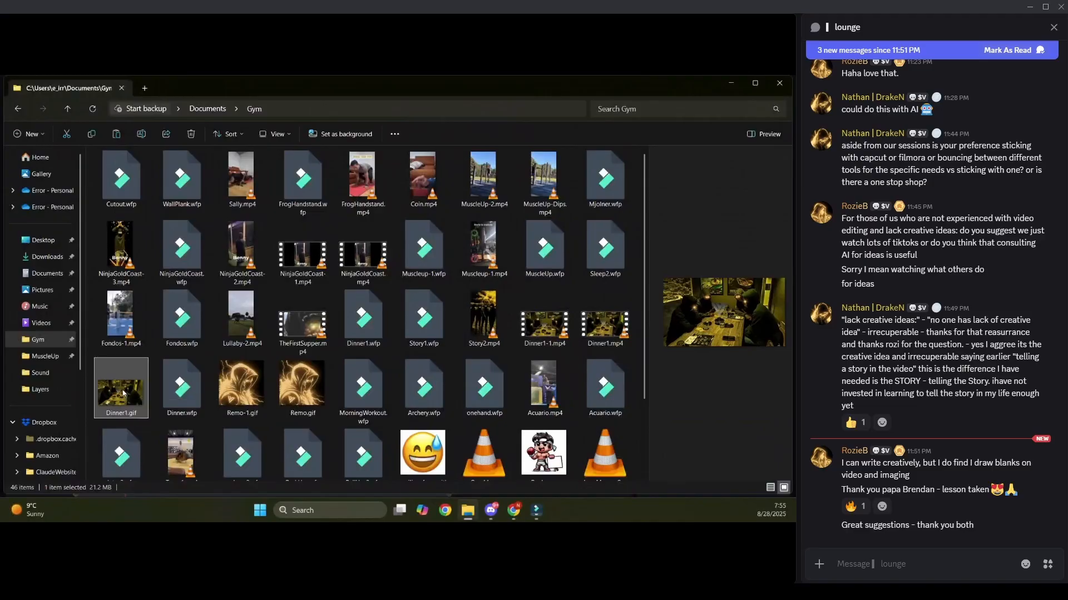
double_click(123, 393)
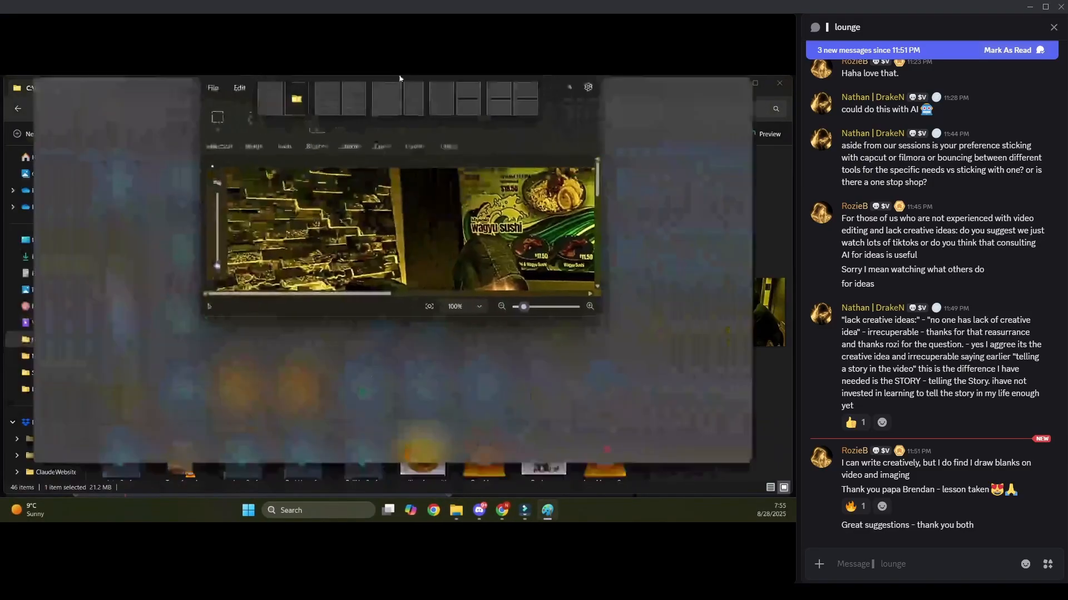
drag(415, 93, 405, 162)
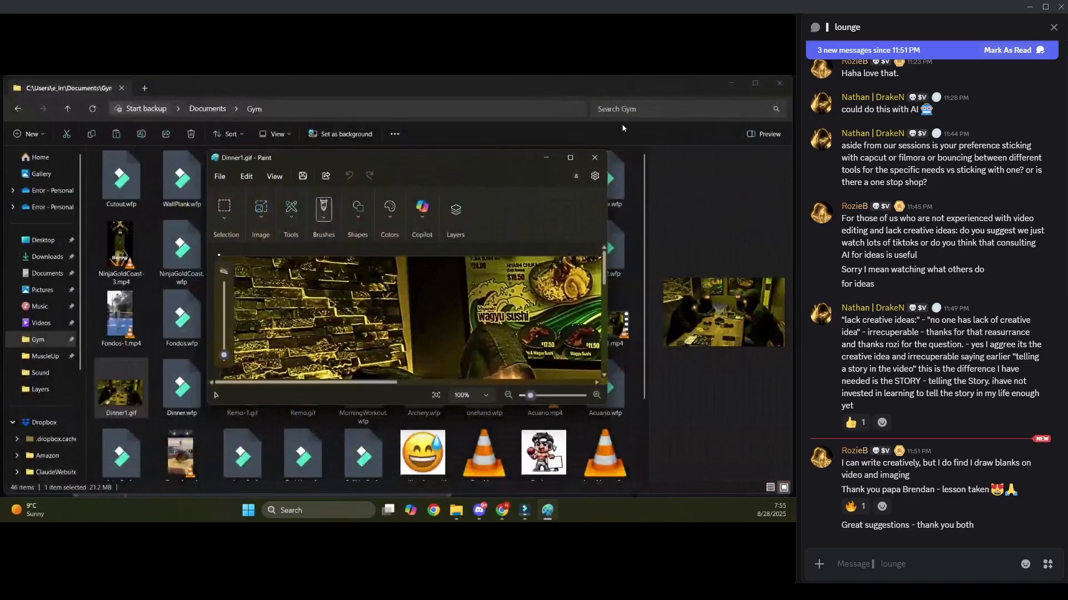
click(570, 158)
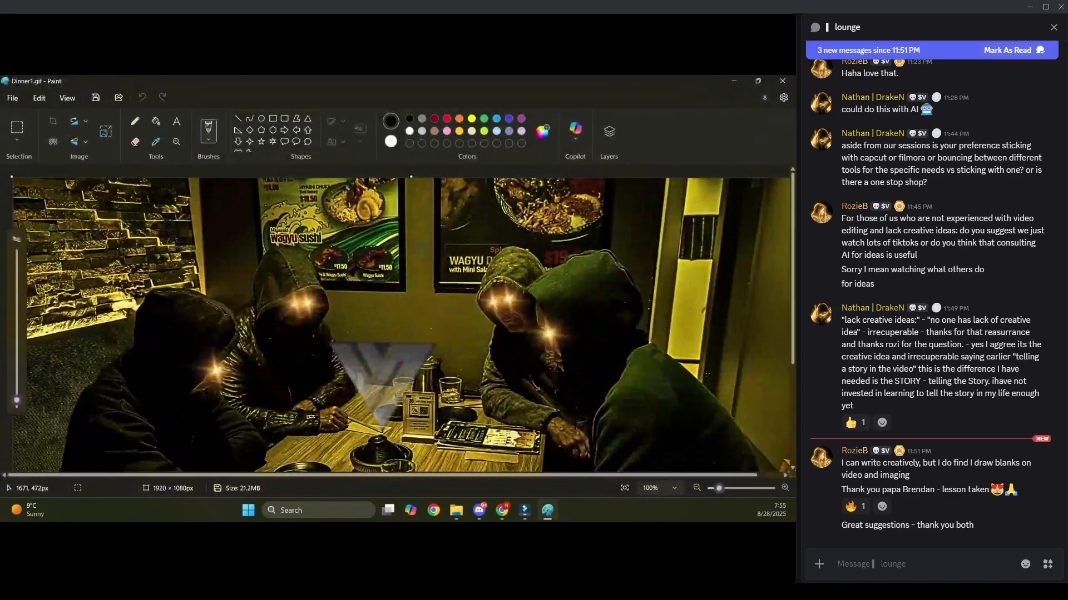
scroll(705, 373, down, 2)
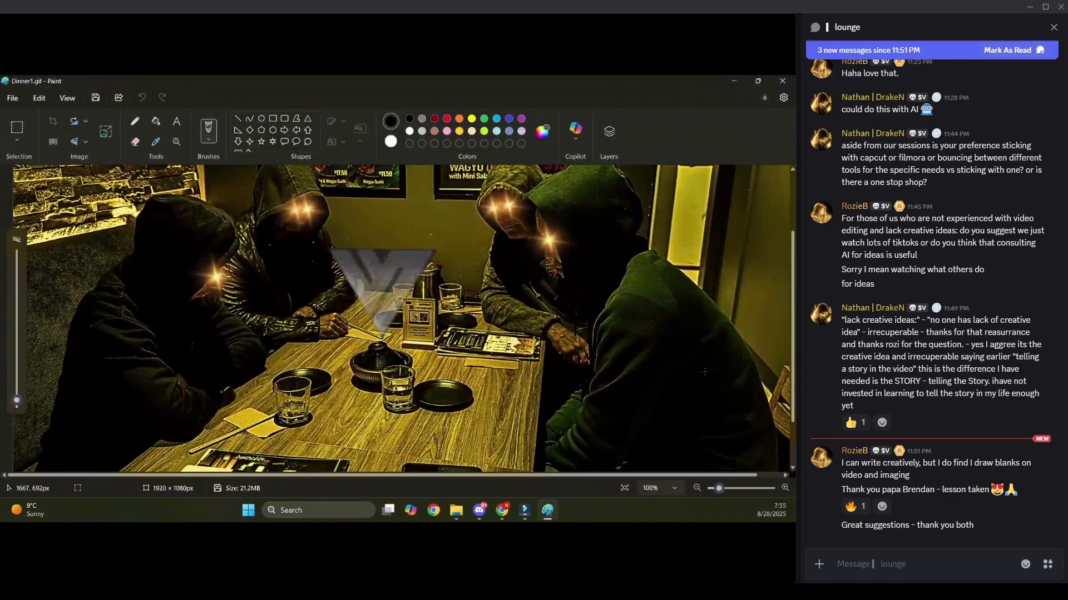
scroll(295, 311, up, 3)
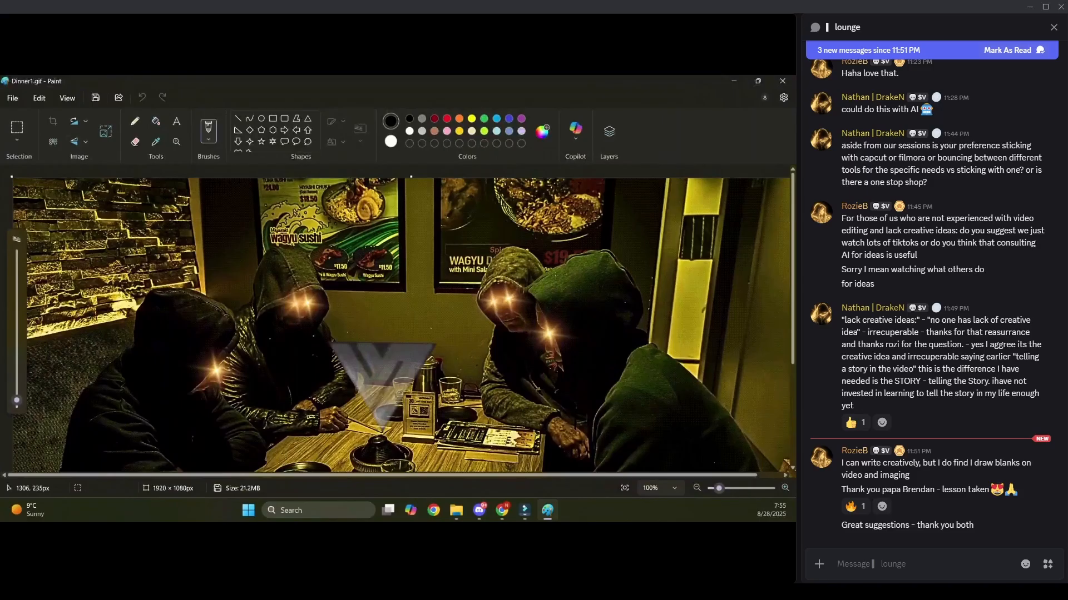
click(782, 81)
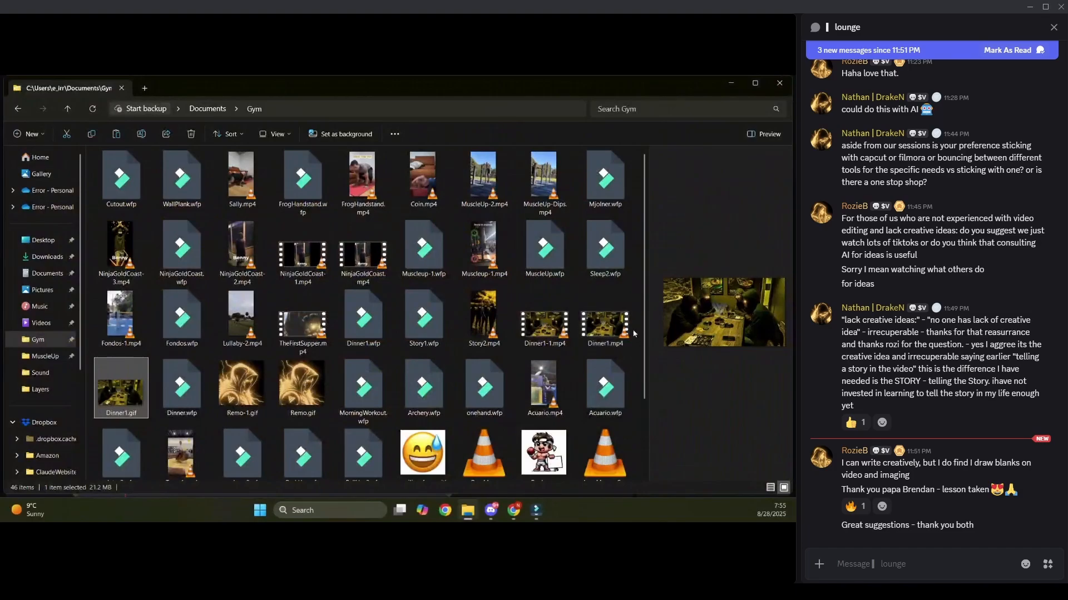
- Play Dinner1.mp4 and Story2.mp4 from the Gym folder, closing the player after each
double_click(609, 329)
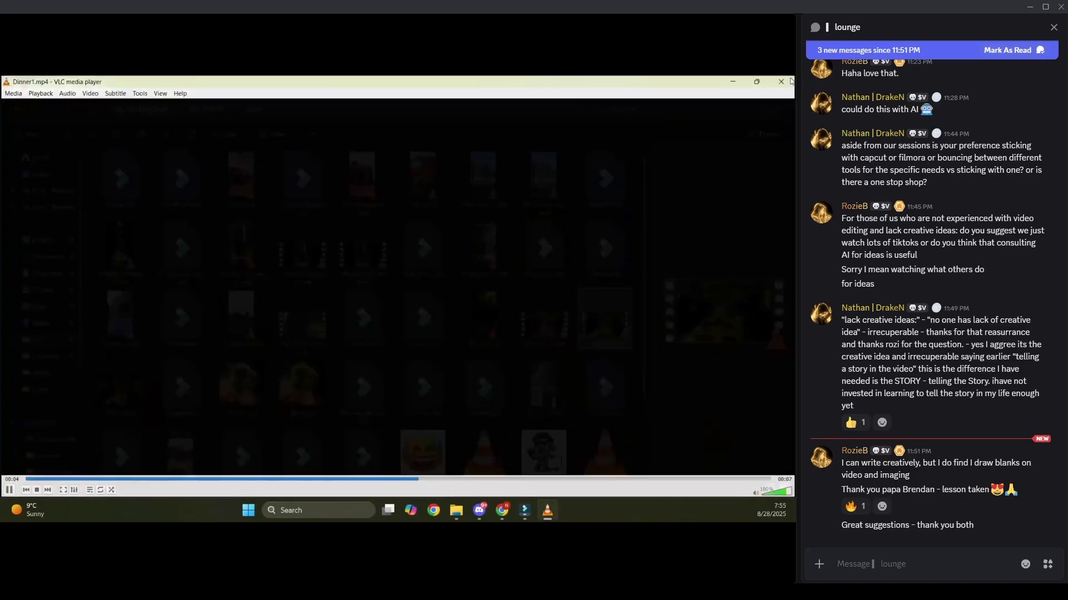
click(790, 81)
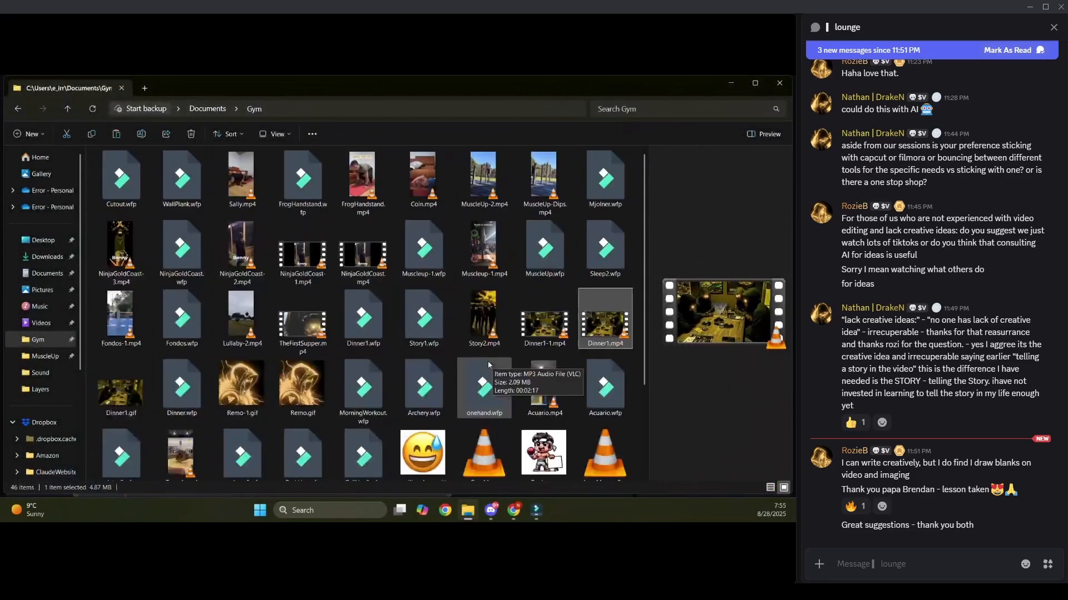
click(494, 327)
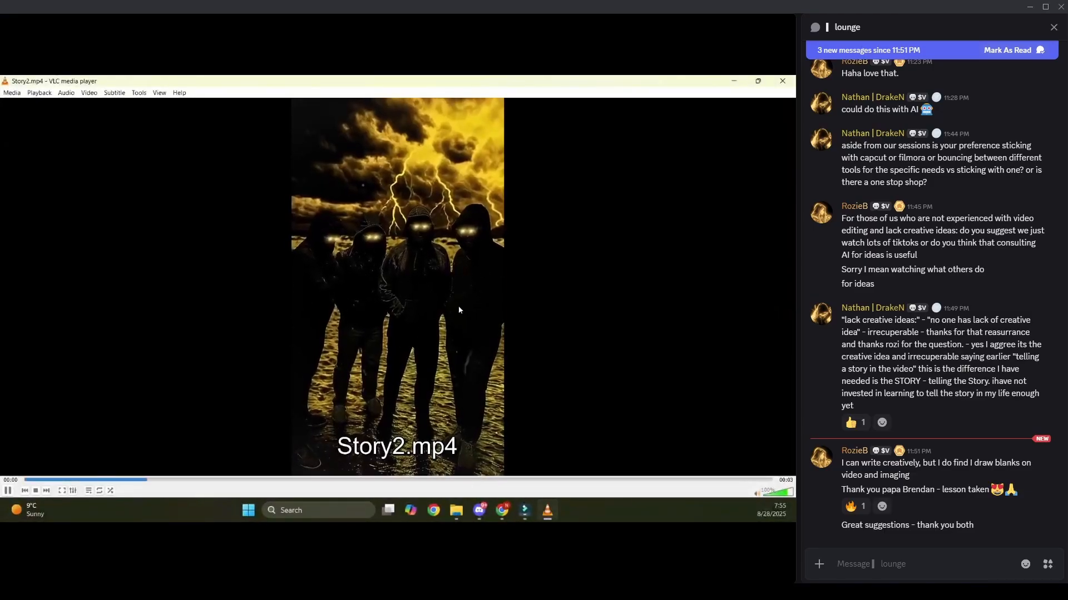
click(783, 81)
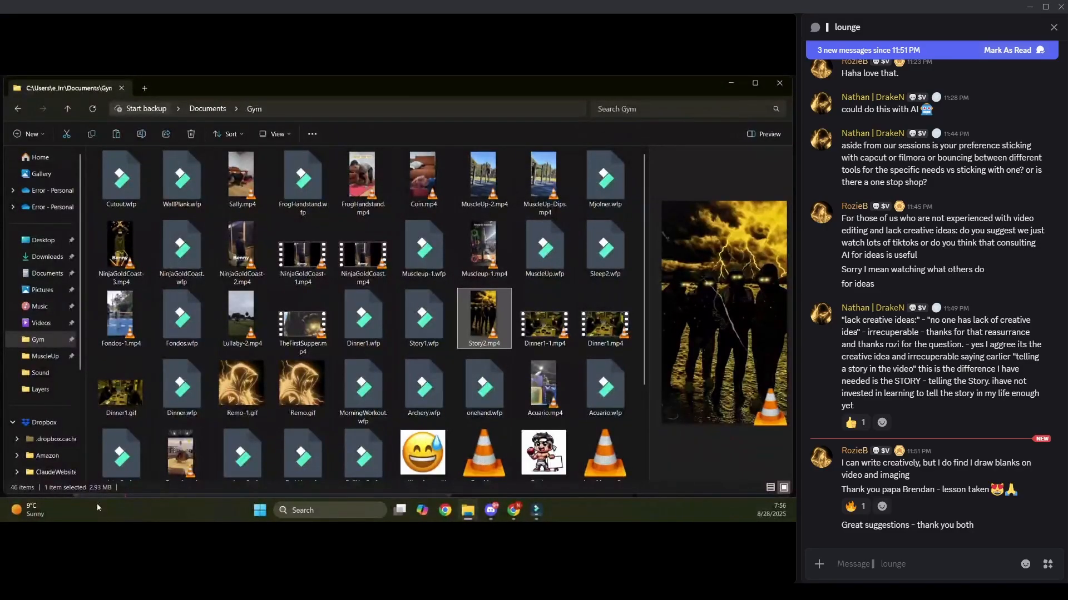
- Play TheFirstSupper.mp4 to about 14 seconds, and scrub back to about 7 and forward to about 9 seconds
double_click(314, 325)
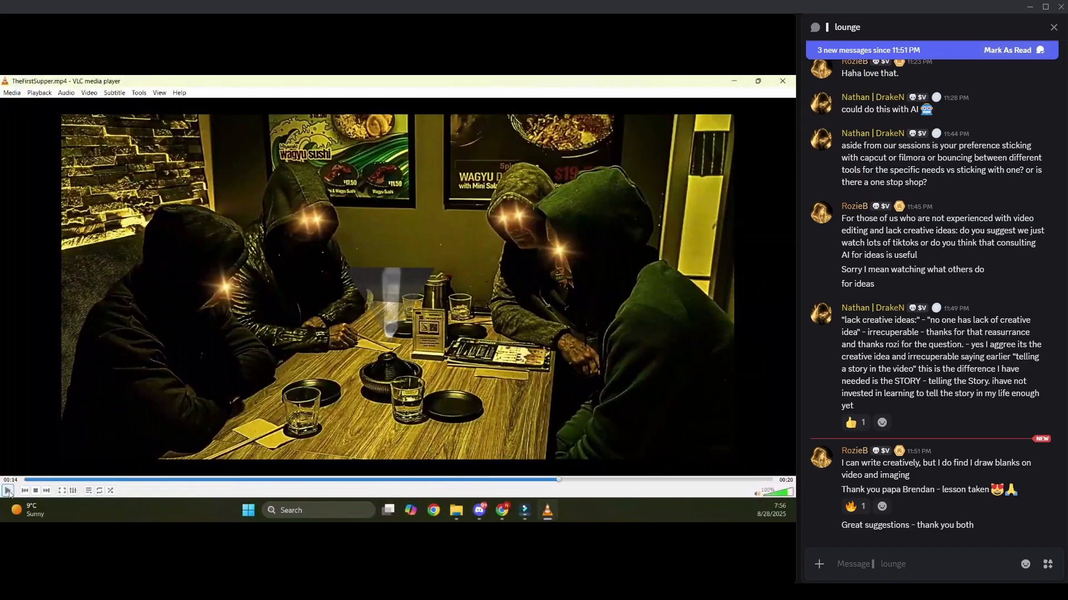
drag(557, 480, 297, 480)
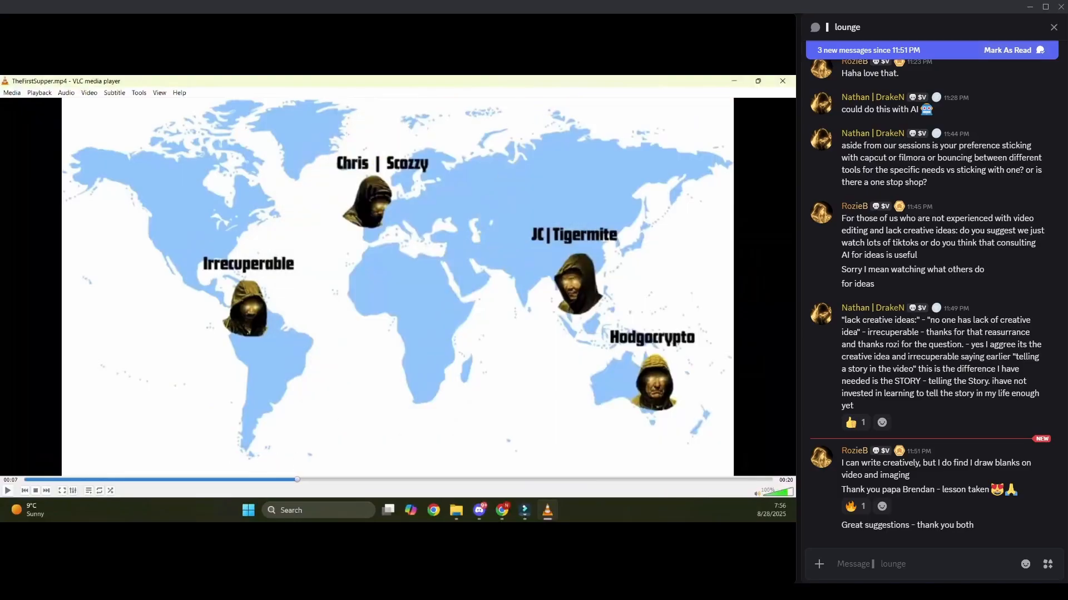
drag(299, 480, 355, 477)
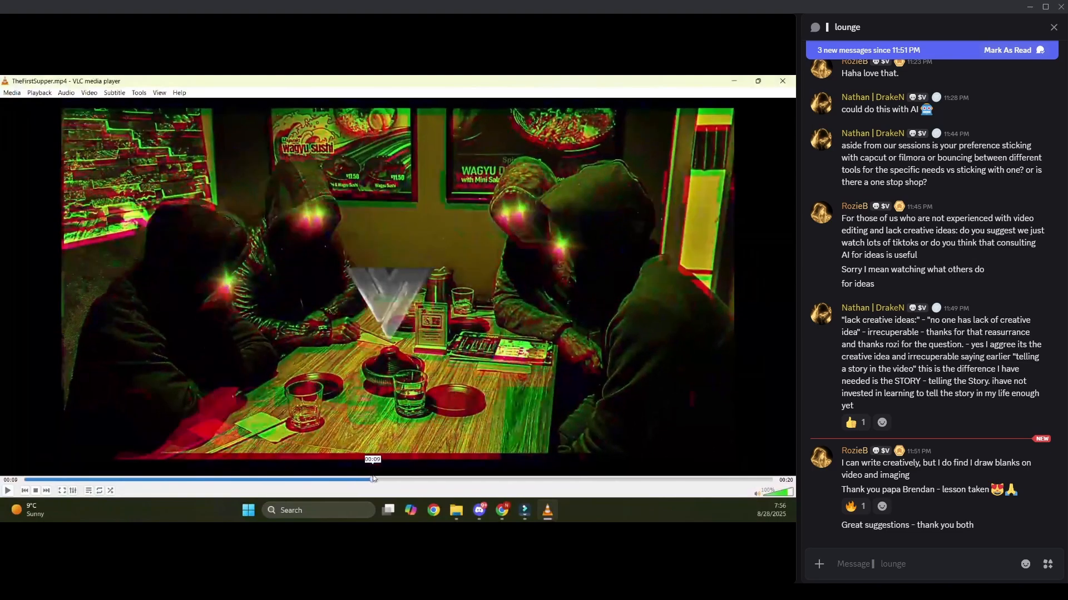
drag(373, 478, 388, 480)
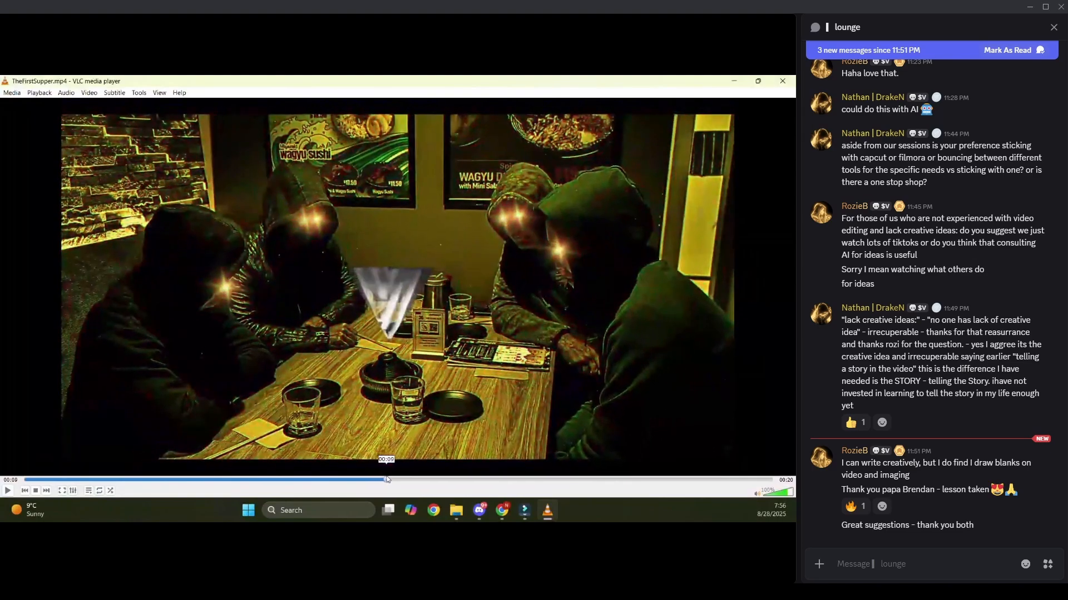